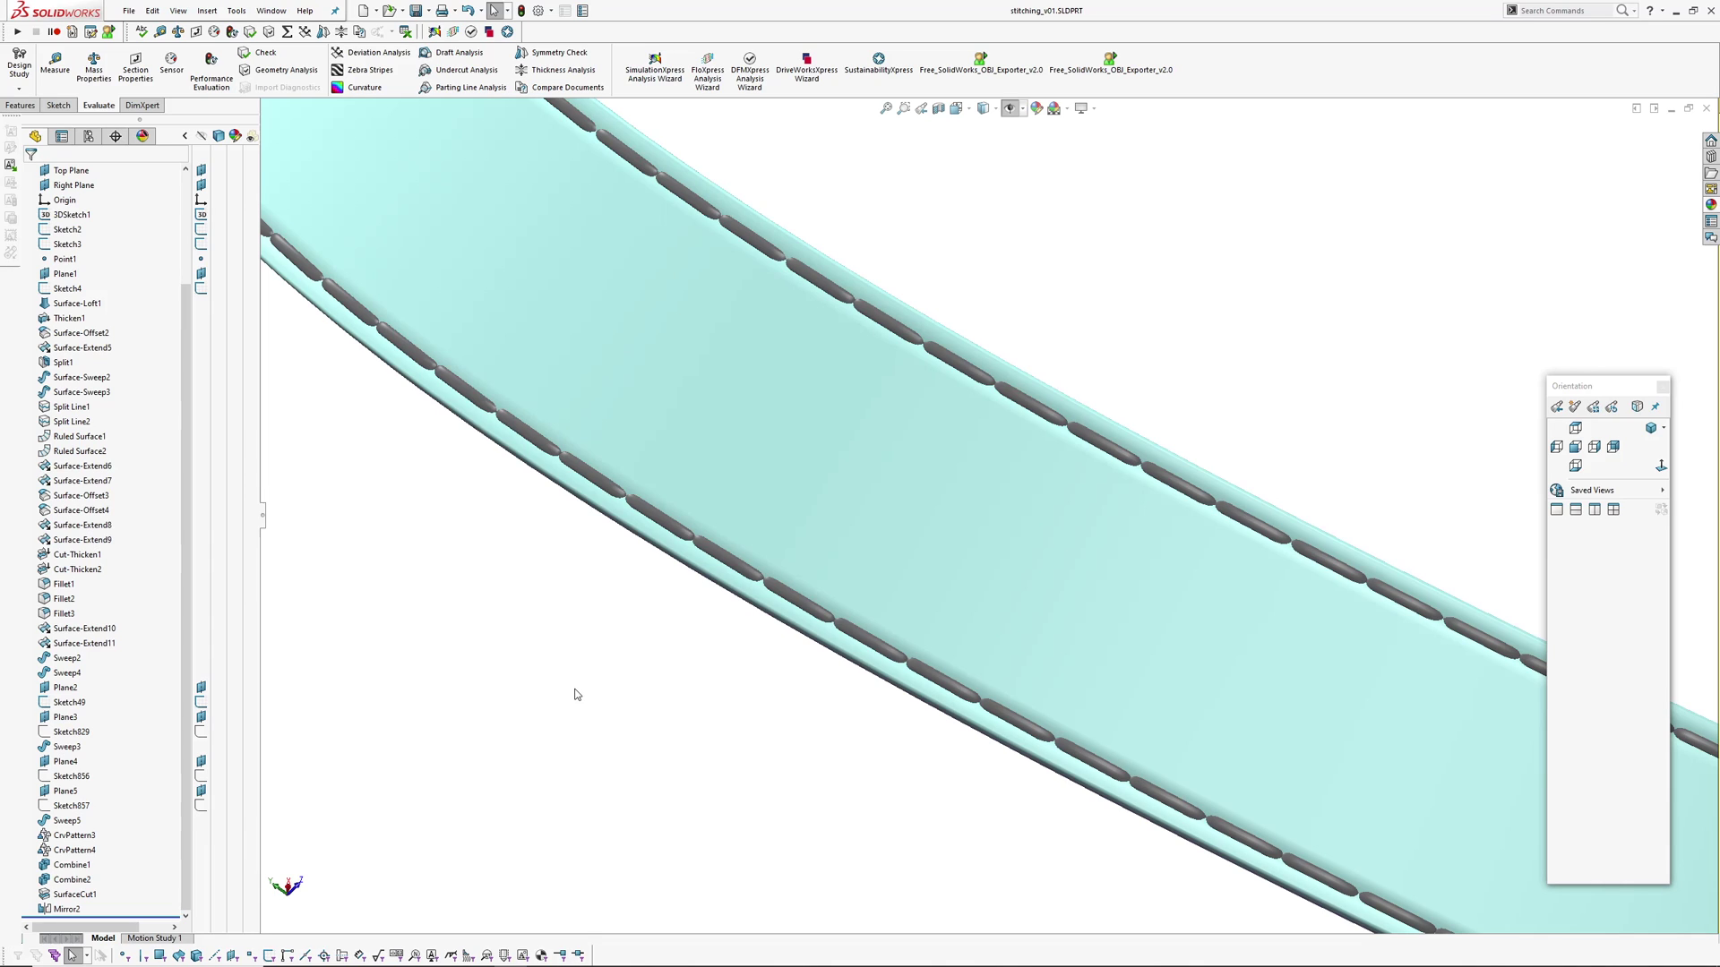
# - Examine the finished strap and the dashed stitching running along both of its edges from several angles
pyautogui.scroll(3, 636, 702)
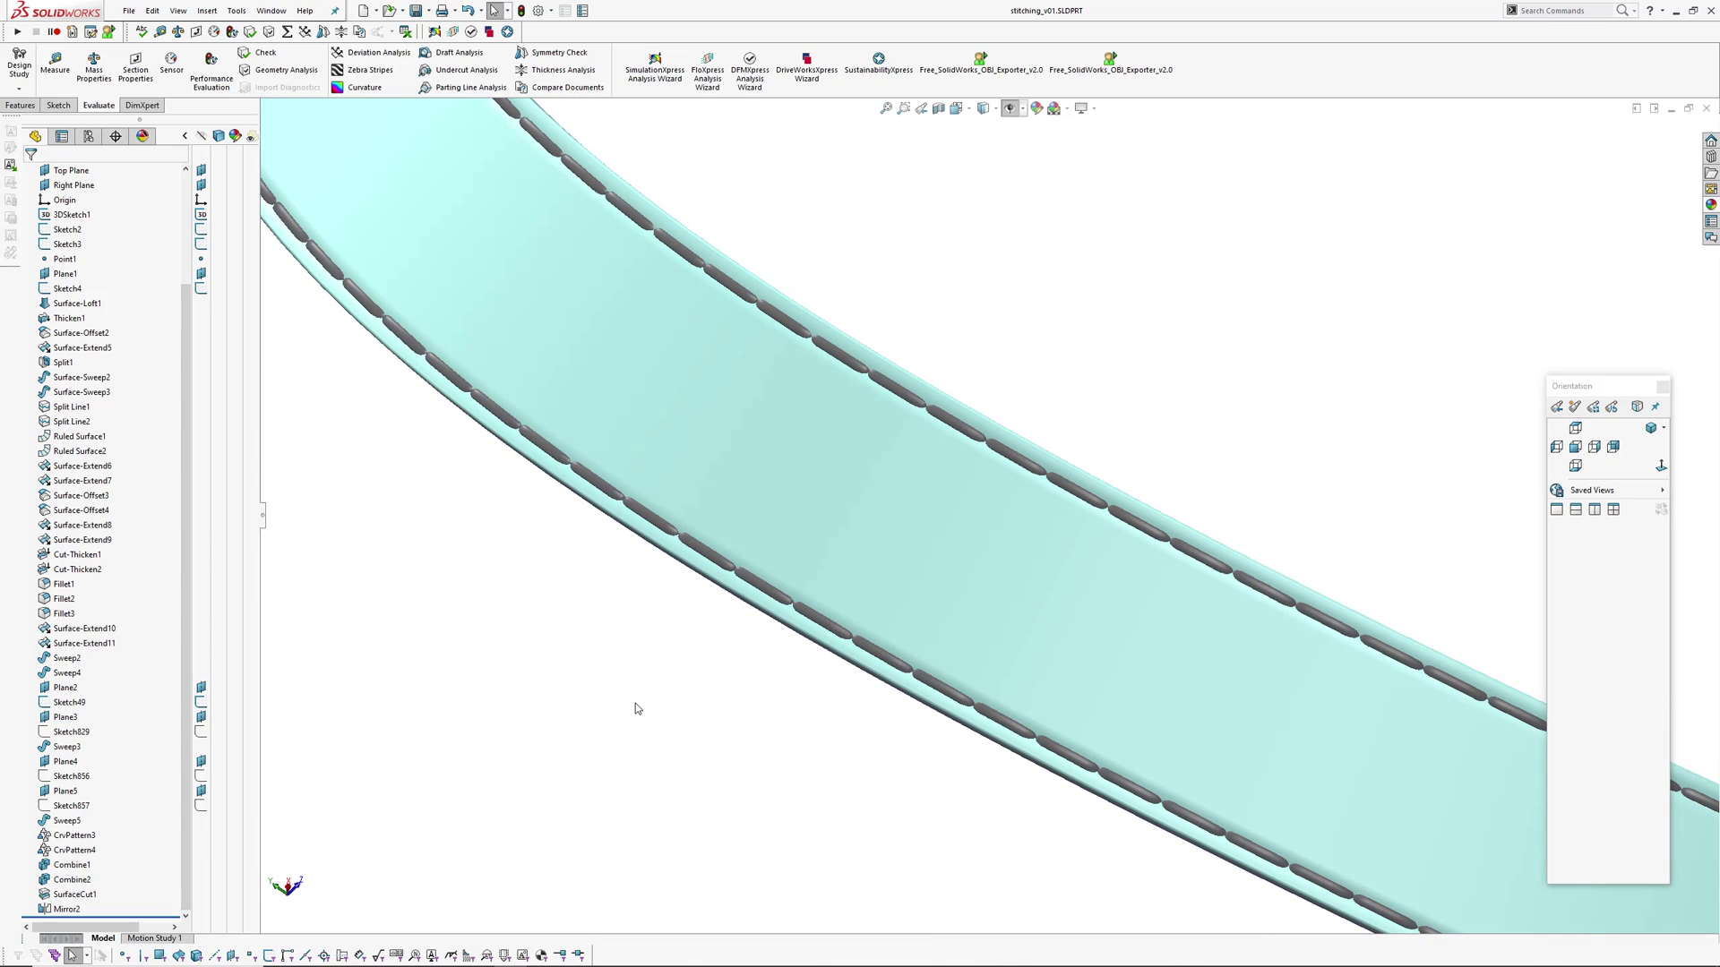
pyautogui.scroll(2, 637, 703)
pyautogui.scroll(-1, 730, 641)
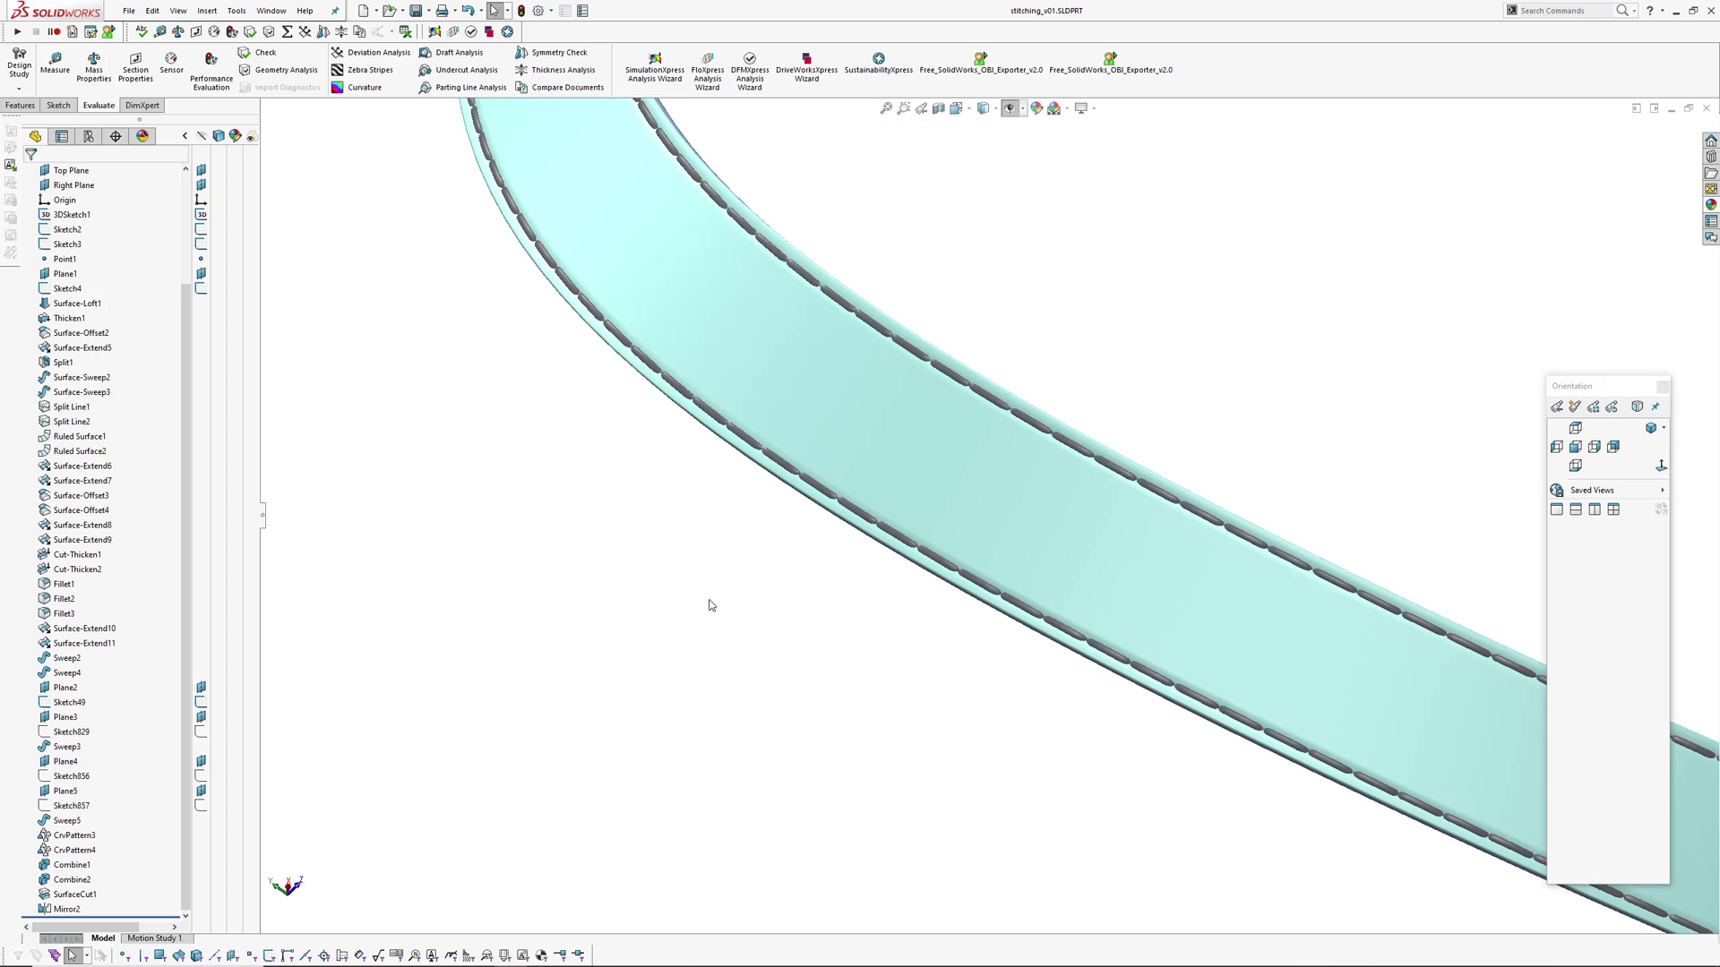
pyautogui.moveTo(710, 600)
pyautogui.mouseDown(button='middle')
pyautogui.moveTo(793, 647)
pyautogui.moveTo(754, 625)
pyautogui.moveTo(753, 716)
pyautogui.moveTo(753, 564)
pyautogui.moveTo(710, 645)
pyautogui.moveTo(591, 661)
pyautogui.moveTo(783, 660)
pyautogui.moveTo(822, 642)
pyautogui.moveTo(941, 750)
pyautogui.mouseUp(button='middle')
pyautogui.scroll(-3, 680, 411)
pyautogui.moveTo(700, 458); pyautogui.dragTo(740, 503, button='middle')
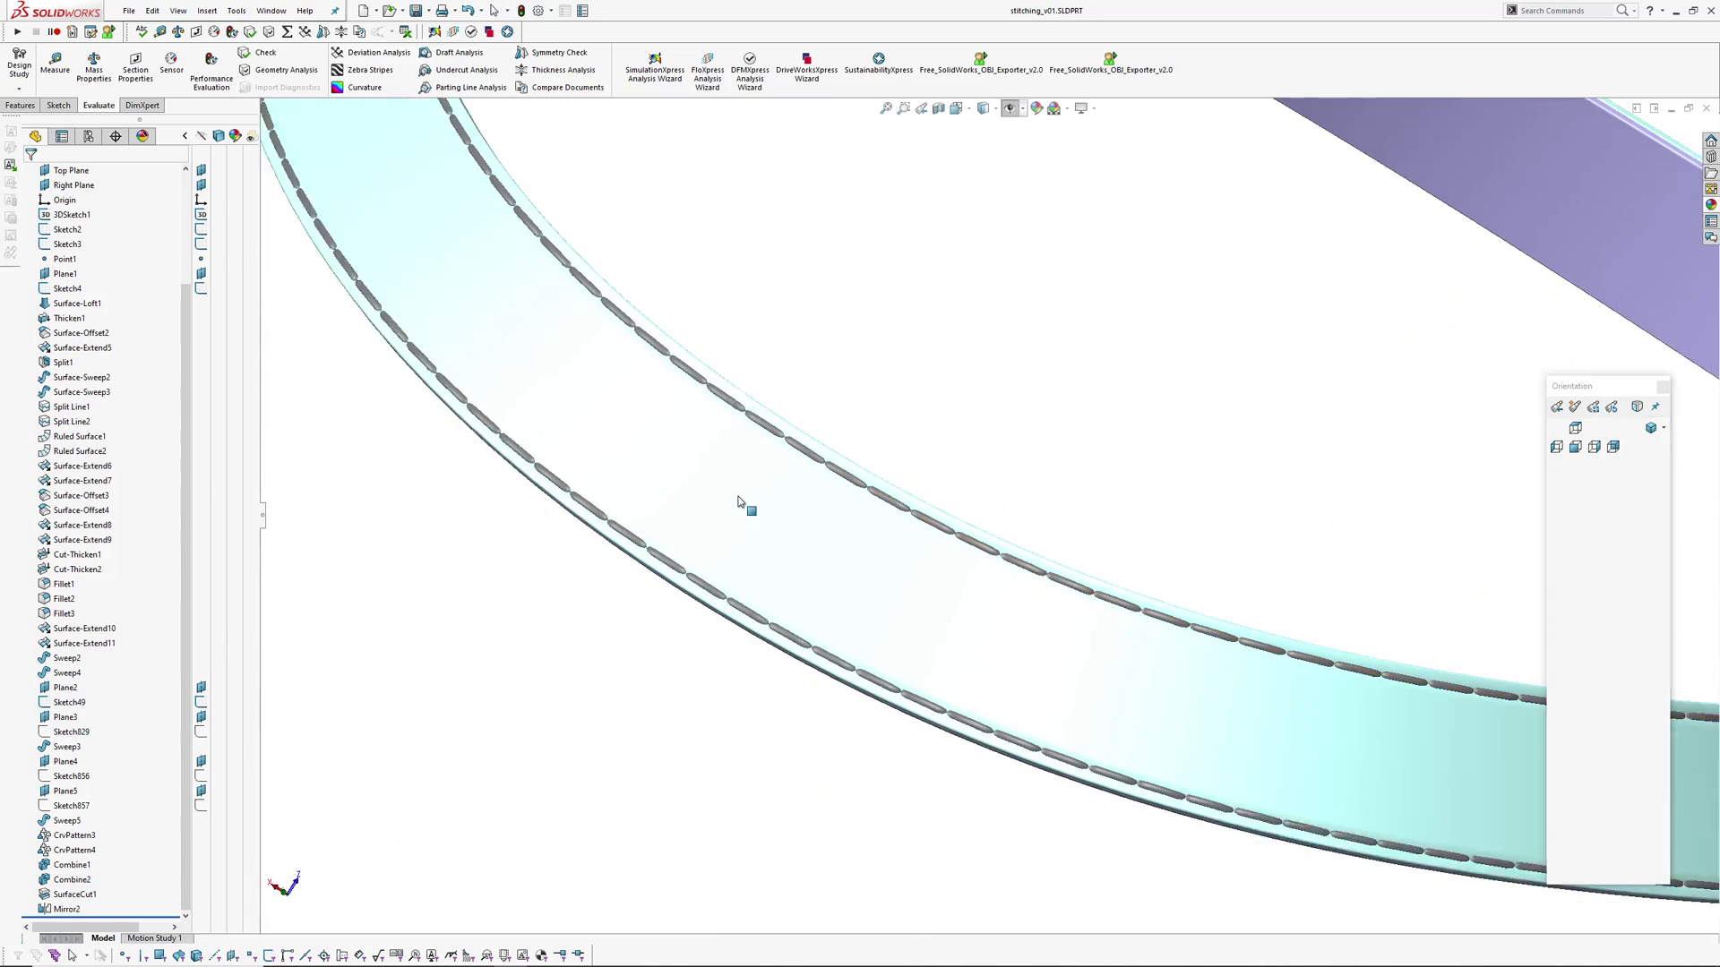
pyautogui.scroll(1, 740, 502)
pyautogui.moveTo(702, 689); pyautogui.dragTo(899, 565, button='middle')
pyautogui.scroll(2, 616, 636)
pyautogui.scroll(-5, 771, 768)
pyautogui.moveTo(771, 768)
pyautogui.mouseDown(button='middle')
pyautogui.moveTo(822, 566)
pyautogui.moveTo(922, 626)
pyautogui.moveTo(779, 588)
pyautogui.moveTo(752, 794)
pyautogui.mouseUp(button='middle')
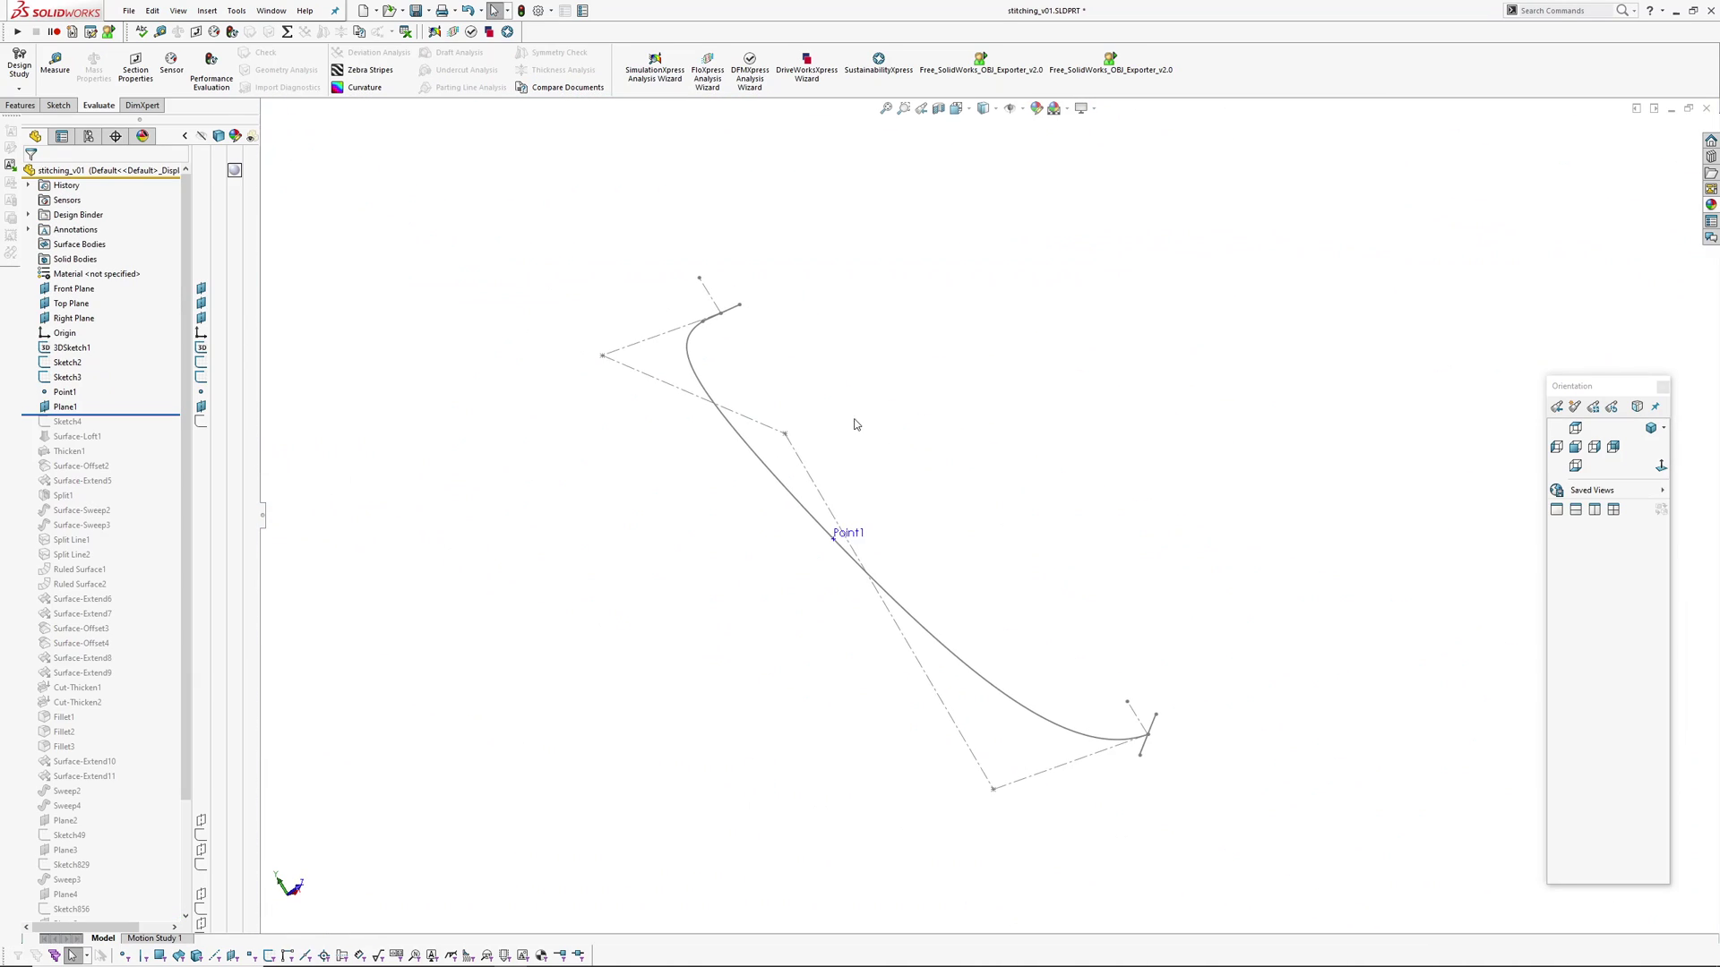
# - Roll the feature history forward past Surface-Loft1 and review the loft's profile sketches and centerline definition
pyautogui.moveTo(855, 425); pyautogui.dragTo(875, 422, button='middle')
pyautogui.moveTo(131, 414); pyautogui.dragTo(134, 443)
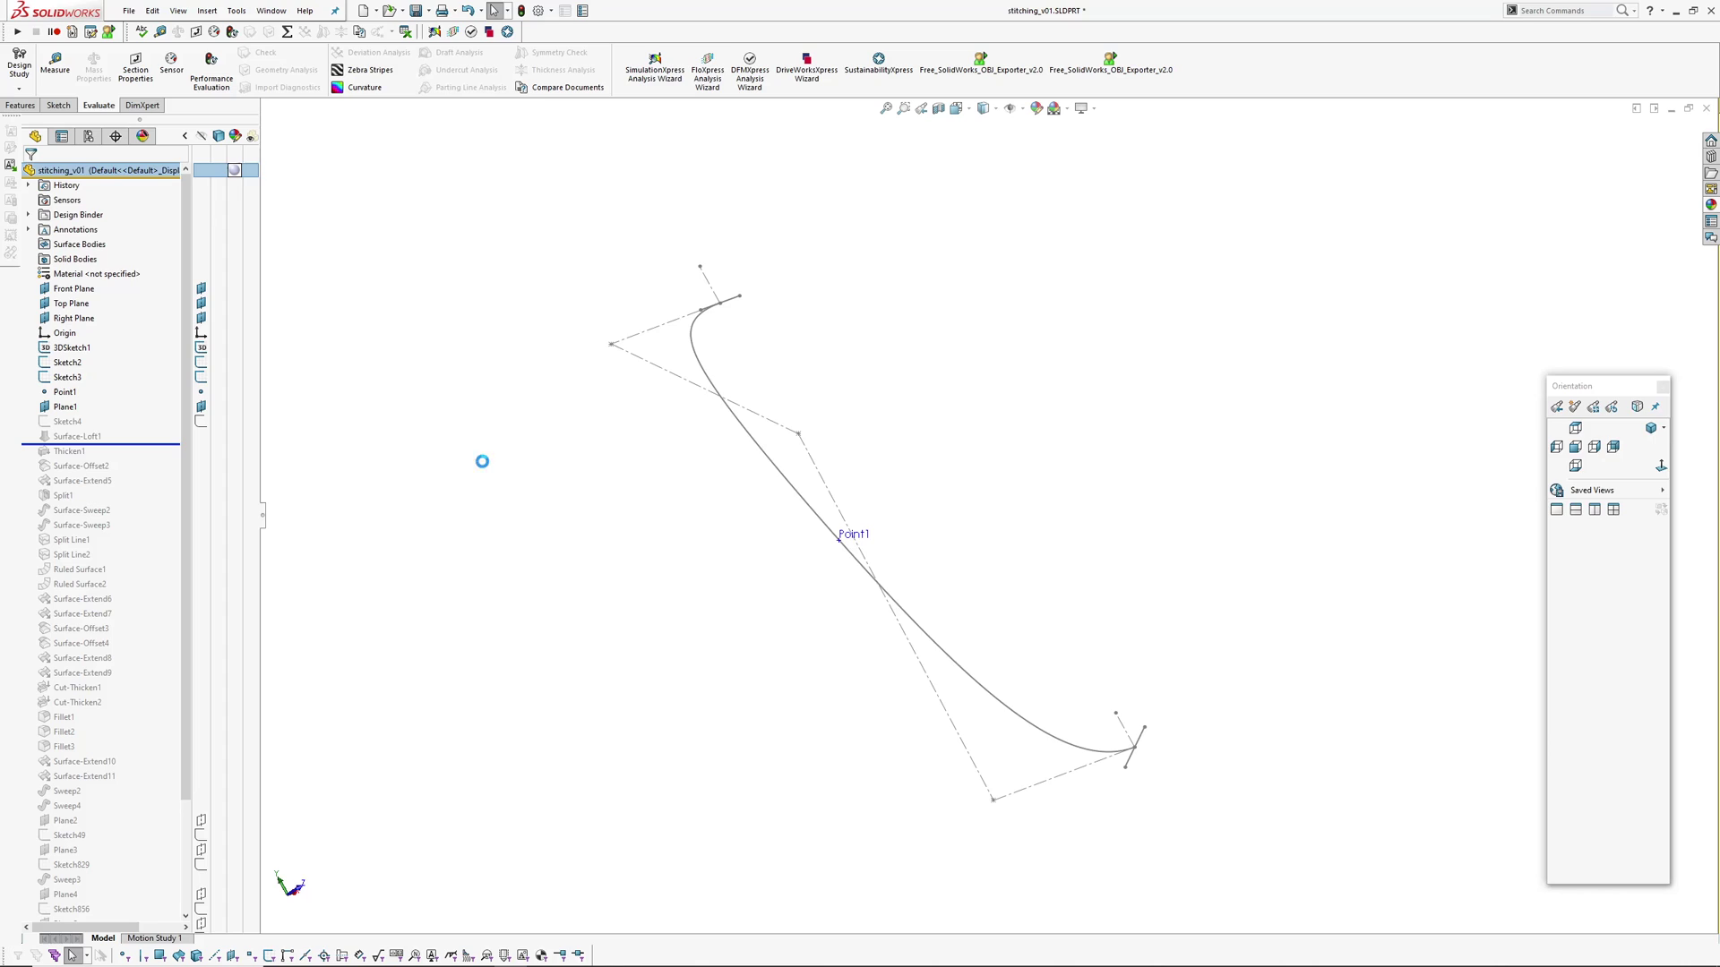
pyautogui.click(67, 363)
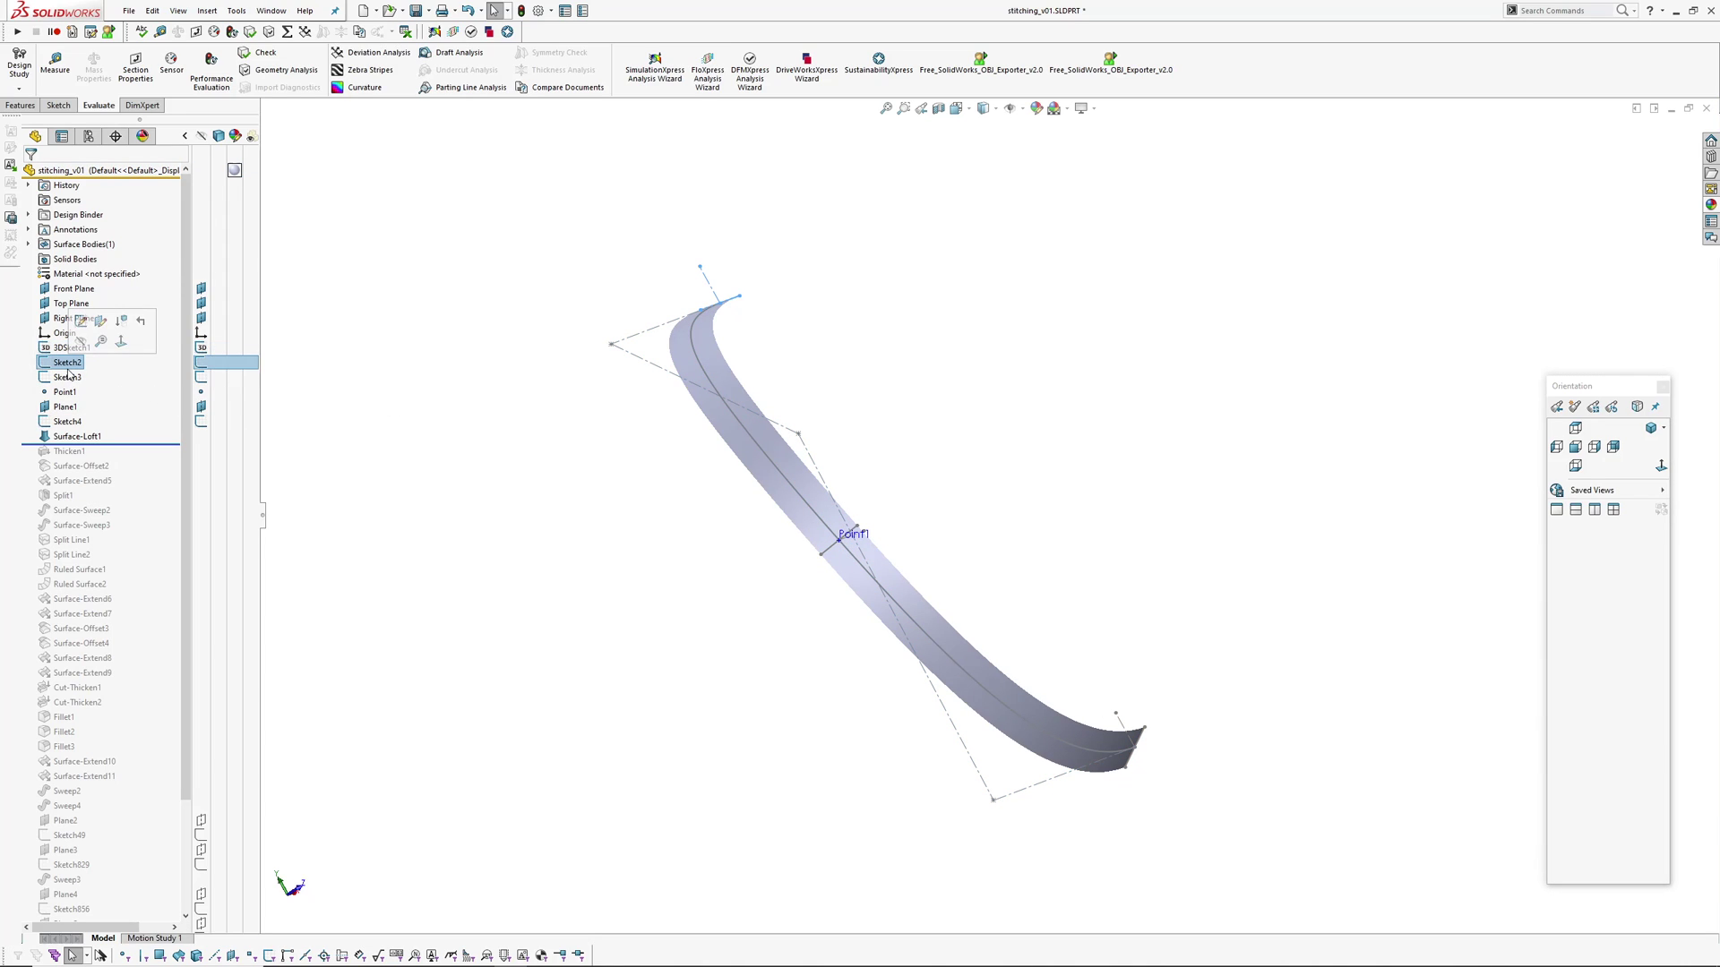
pyautogui.click(67, 377)
pyautogui.click(66, 437)
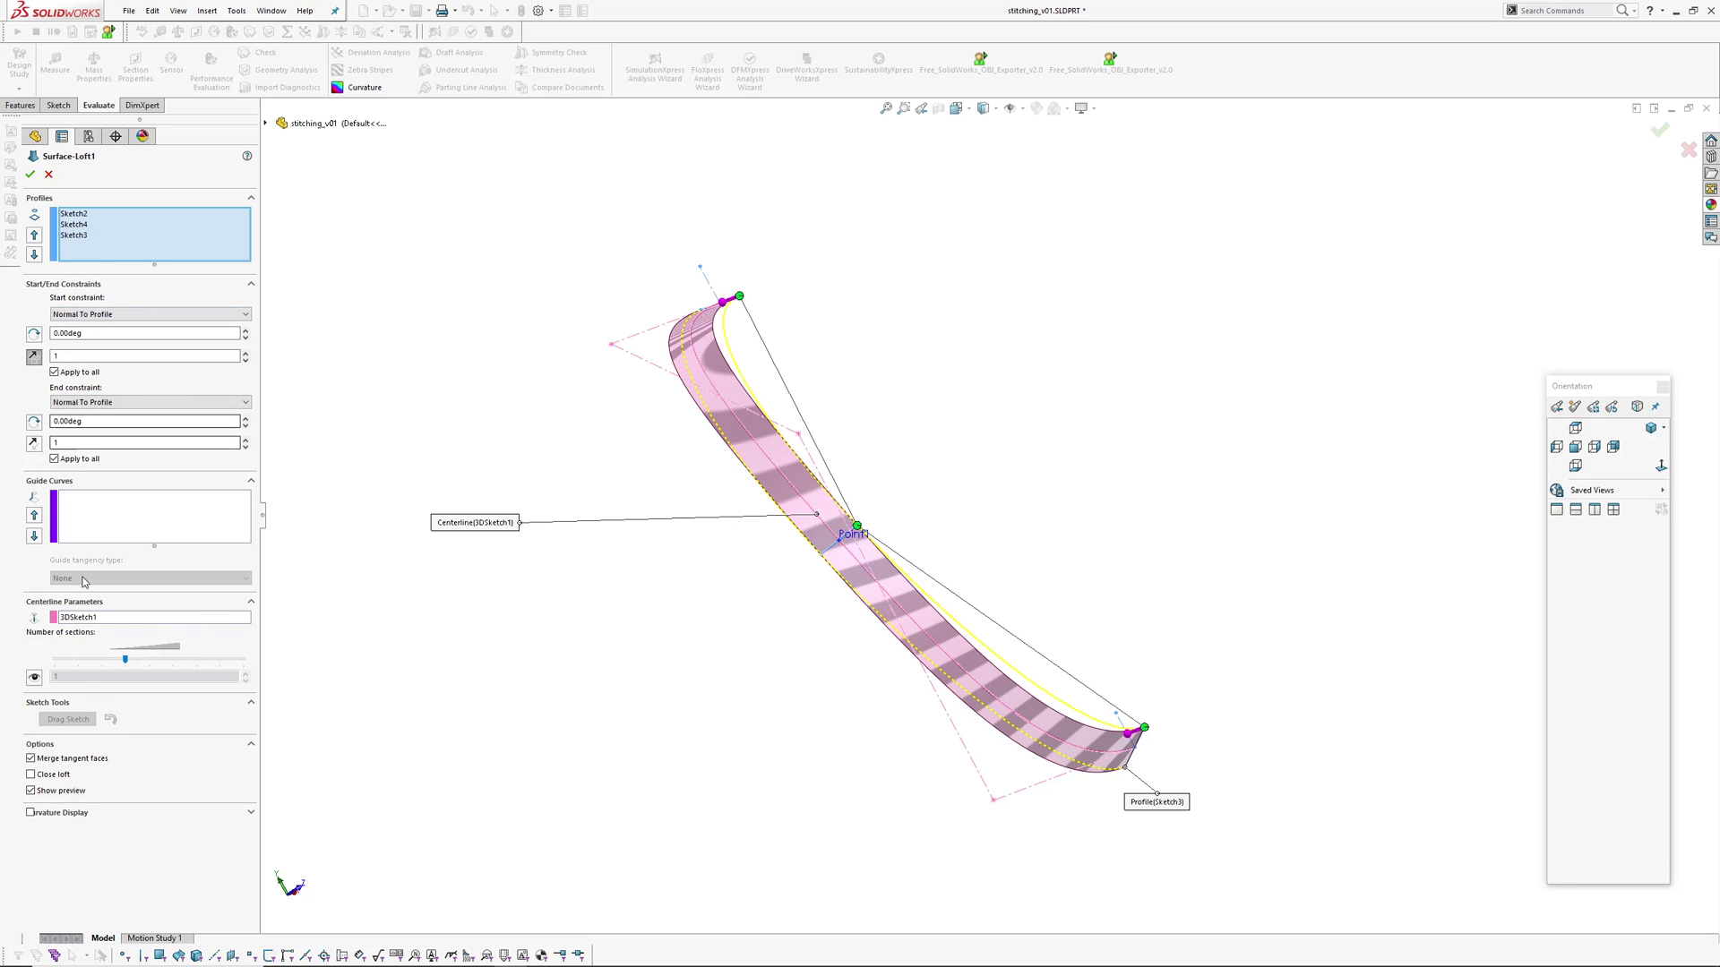
pyautogui.click(101, 214)
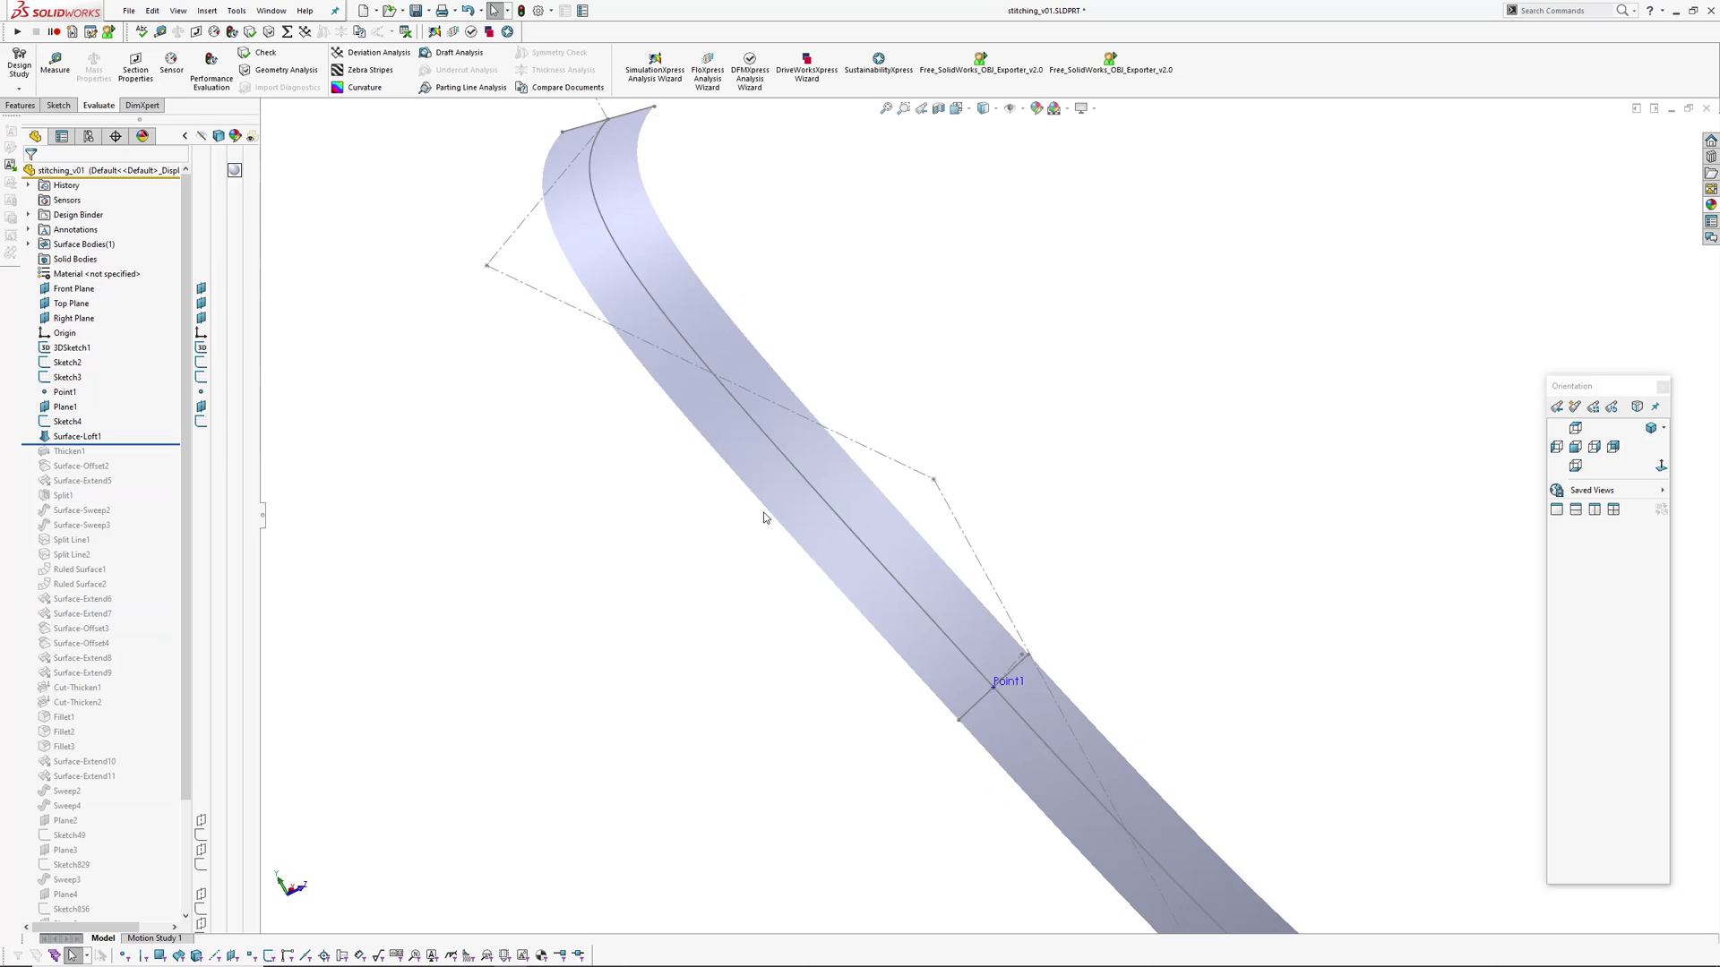
pyautogui.scroll(2, 768, 514)
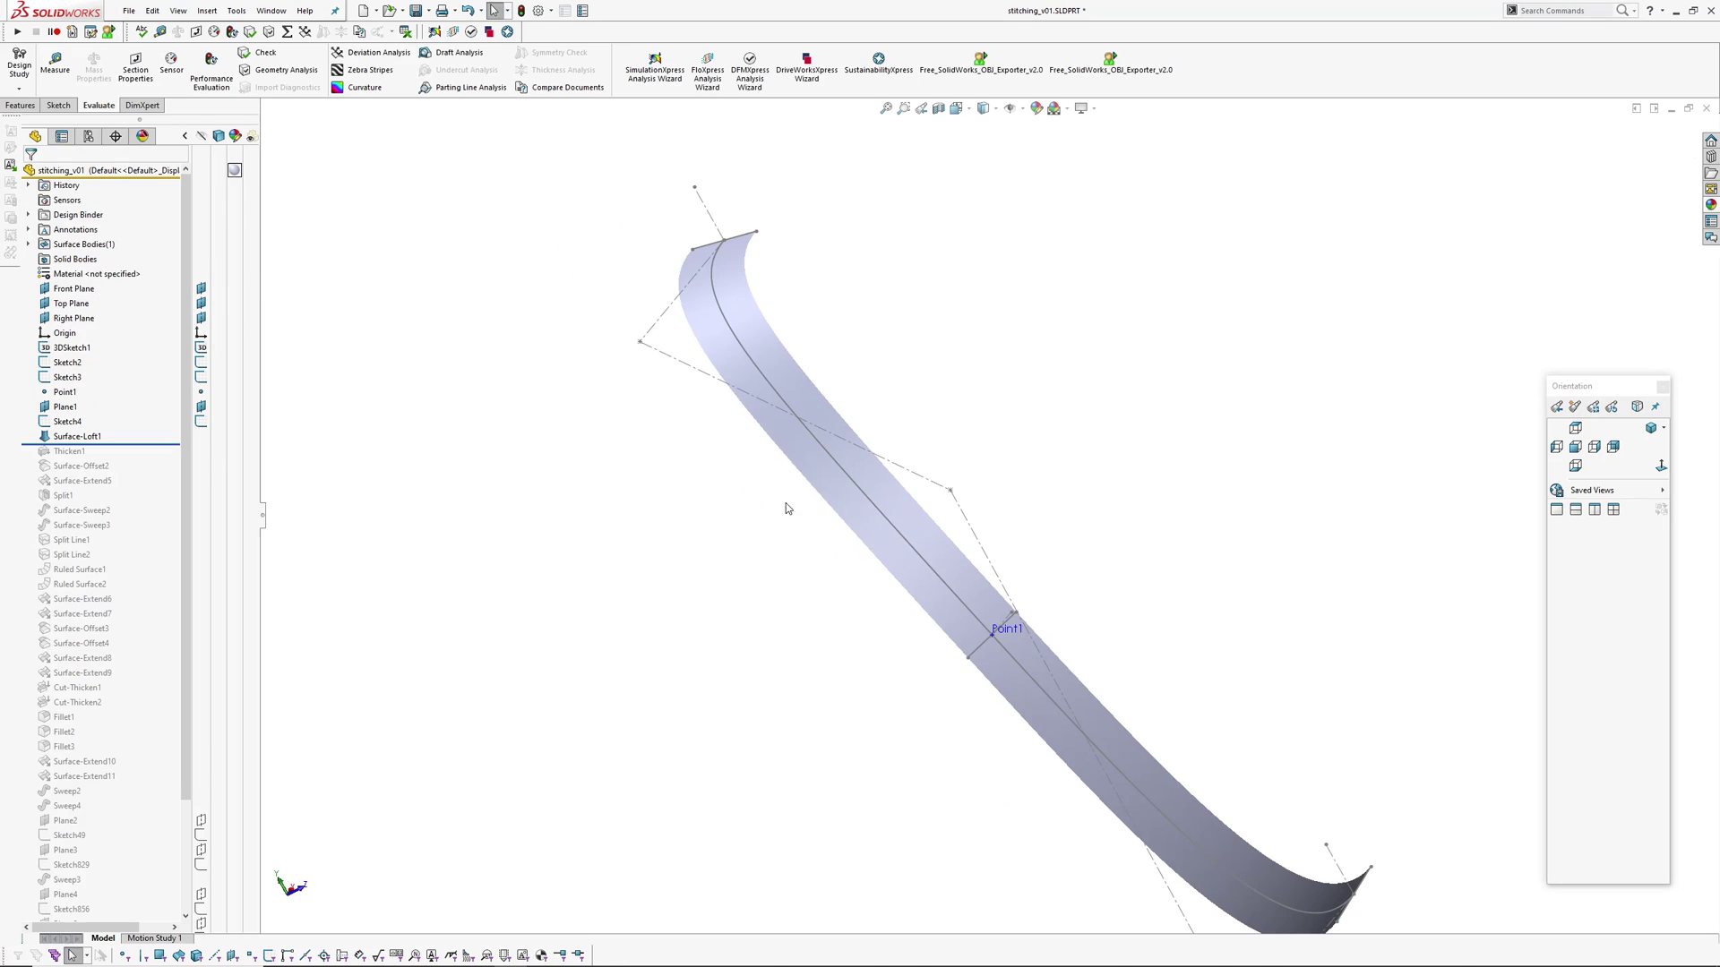
# - Roll the feature history forward past Thicken1 and view the thickened strap from its end
pyautogui.click(155, 440)
pyautogui.moveTo(154, 445); pyautogui.dragTo(154, 459)
pyautogui.scroll(-1, 578, 372)
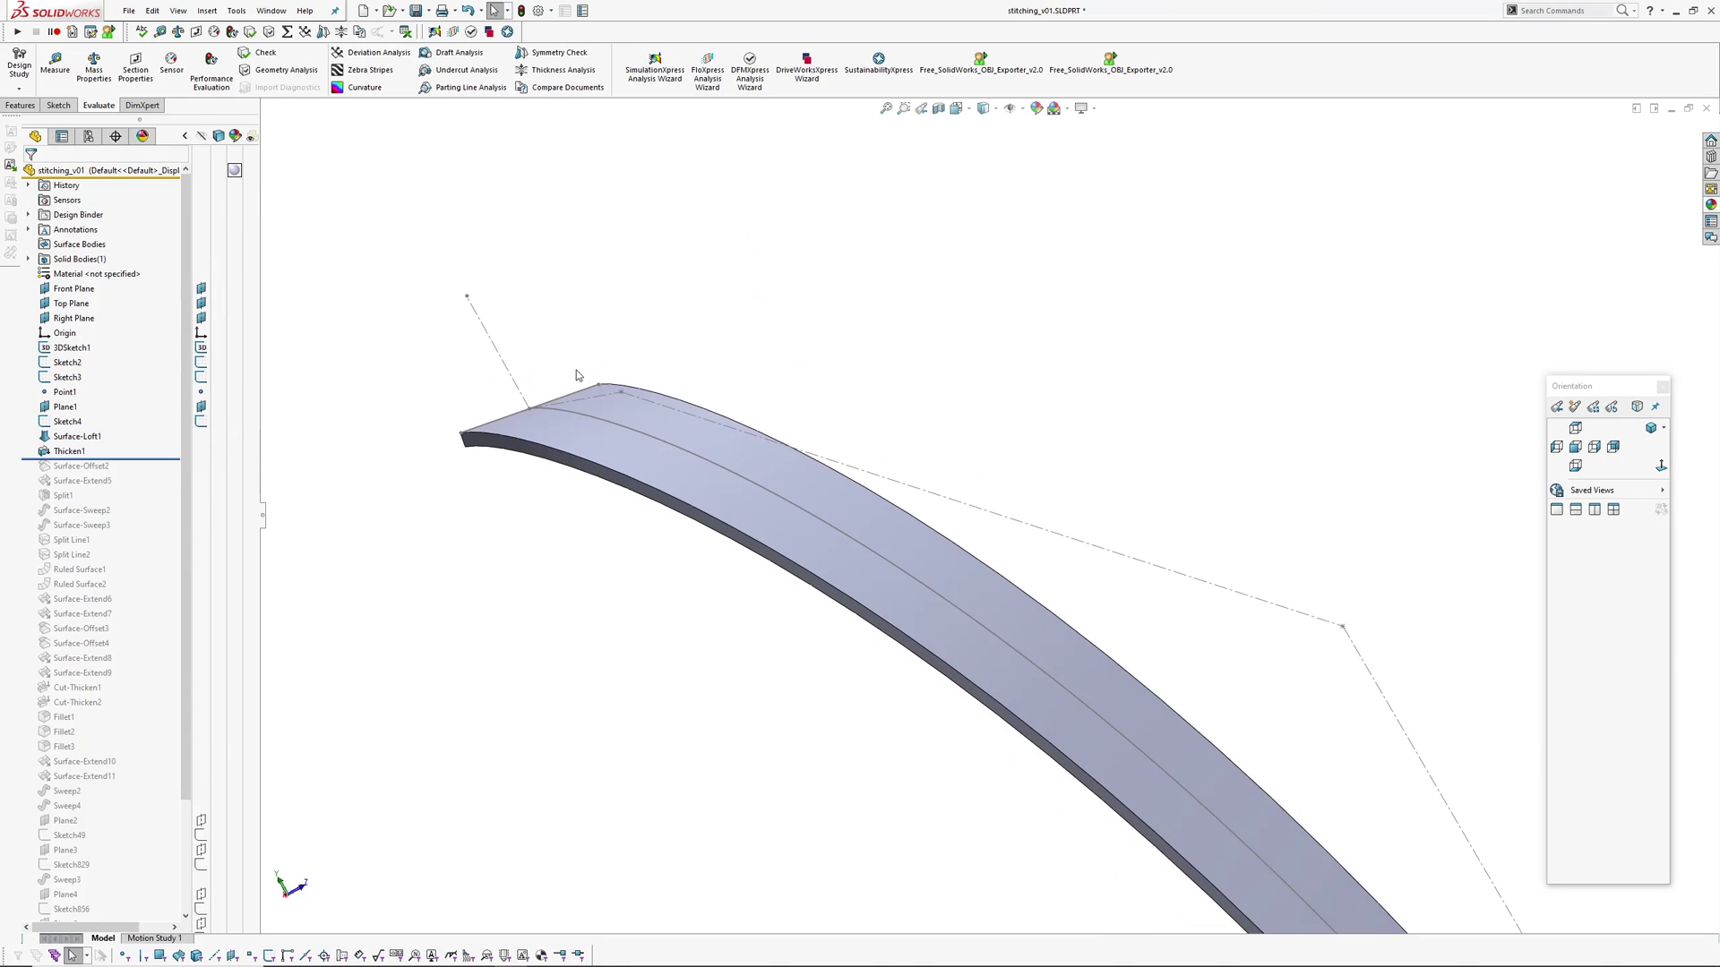
pyautogui.keyDown('ctrl'); pyautogui.moveTo(634, 498); pyautogui.dragTo(555, 421, button='middle'); pyautogui.keyUp('ctrl')
# - Roll the feature history forward past Surface-Offset2 and Surface-Extend5 and inspect the extended mid-thickness surface around the strap body
pyautogui.moveTo(139, 460); pyautogui.dragTo(139, 473)
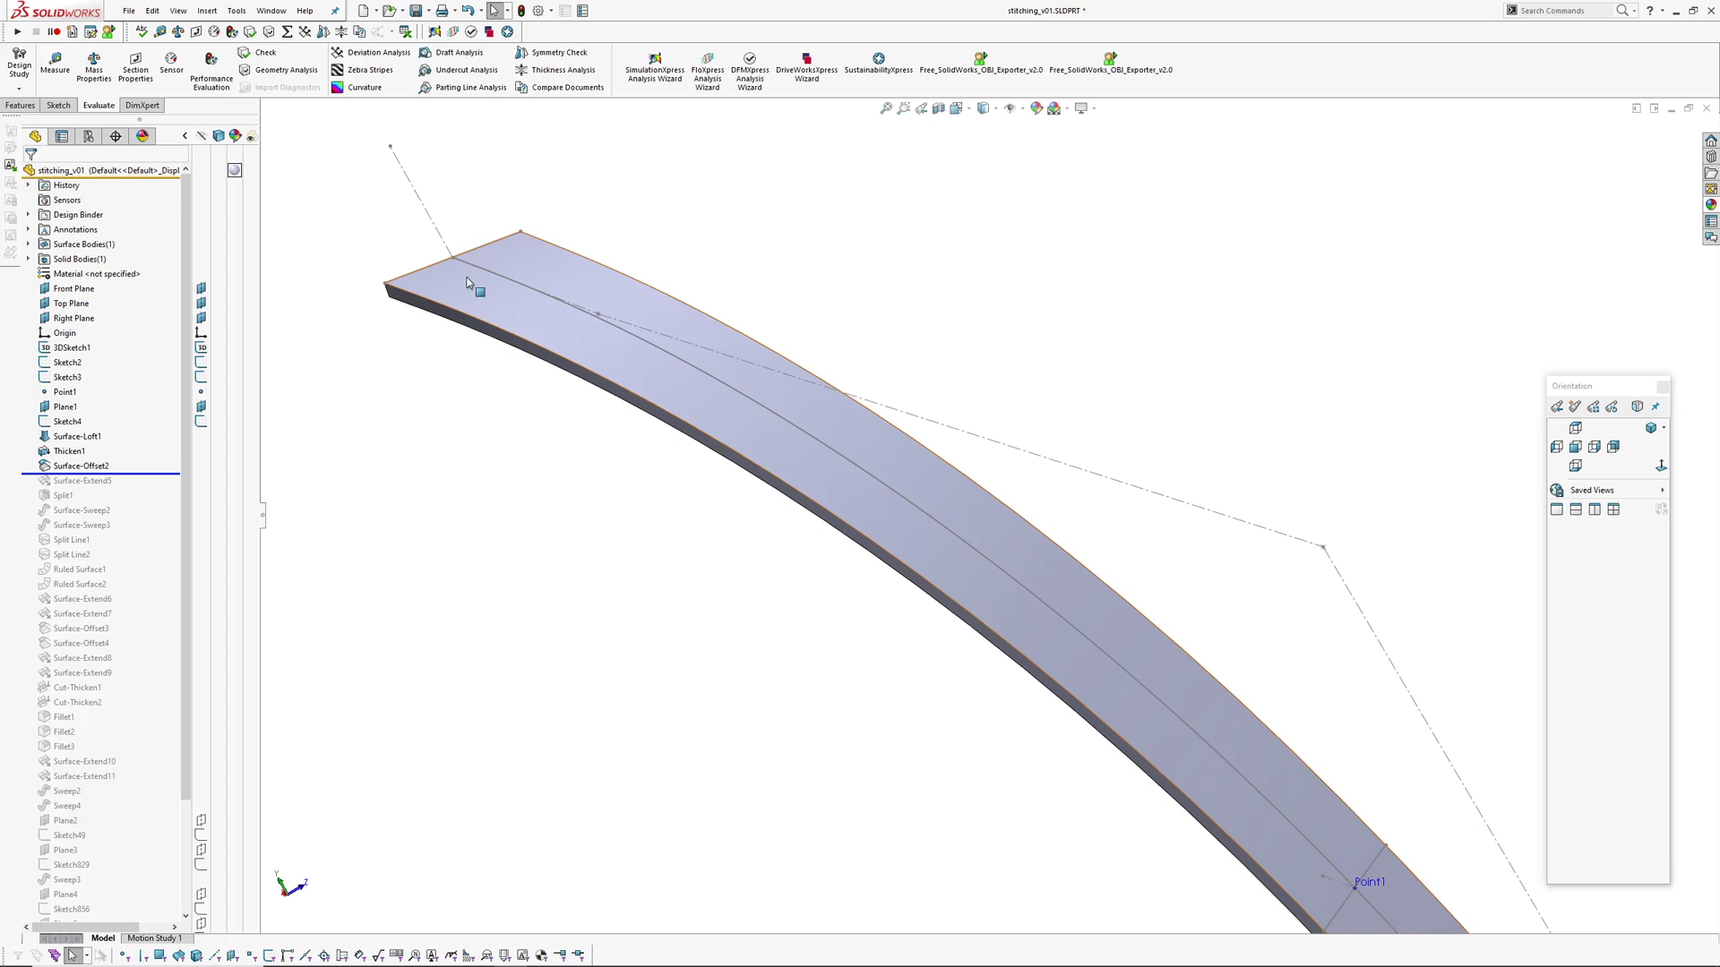
pyautogui.click(82, 466)
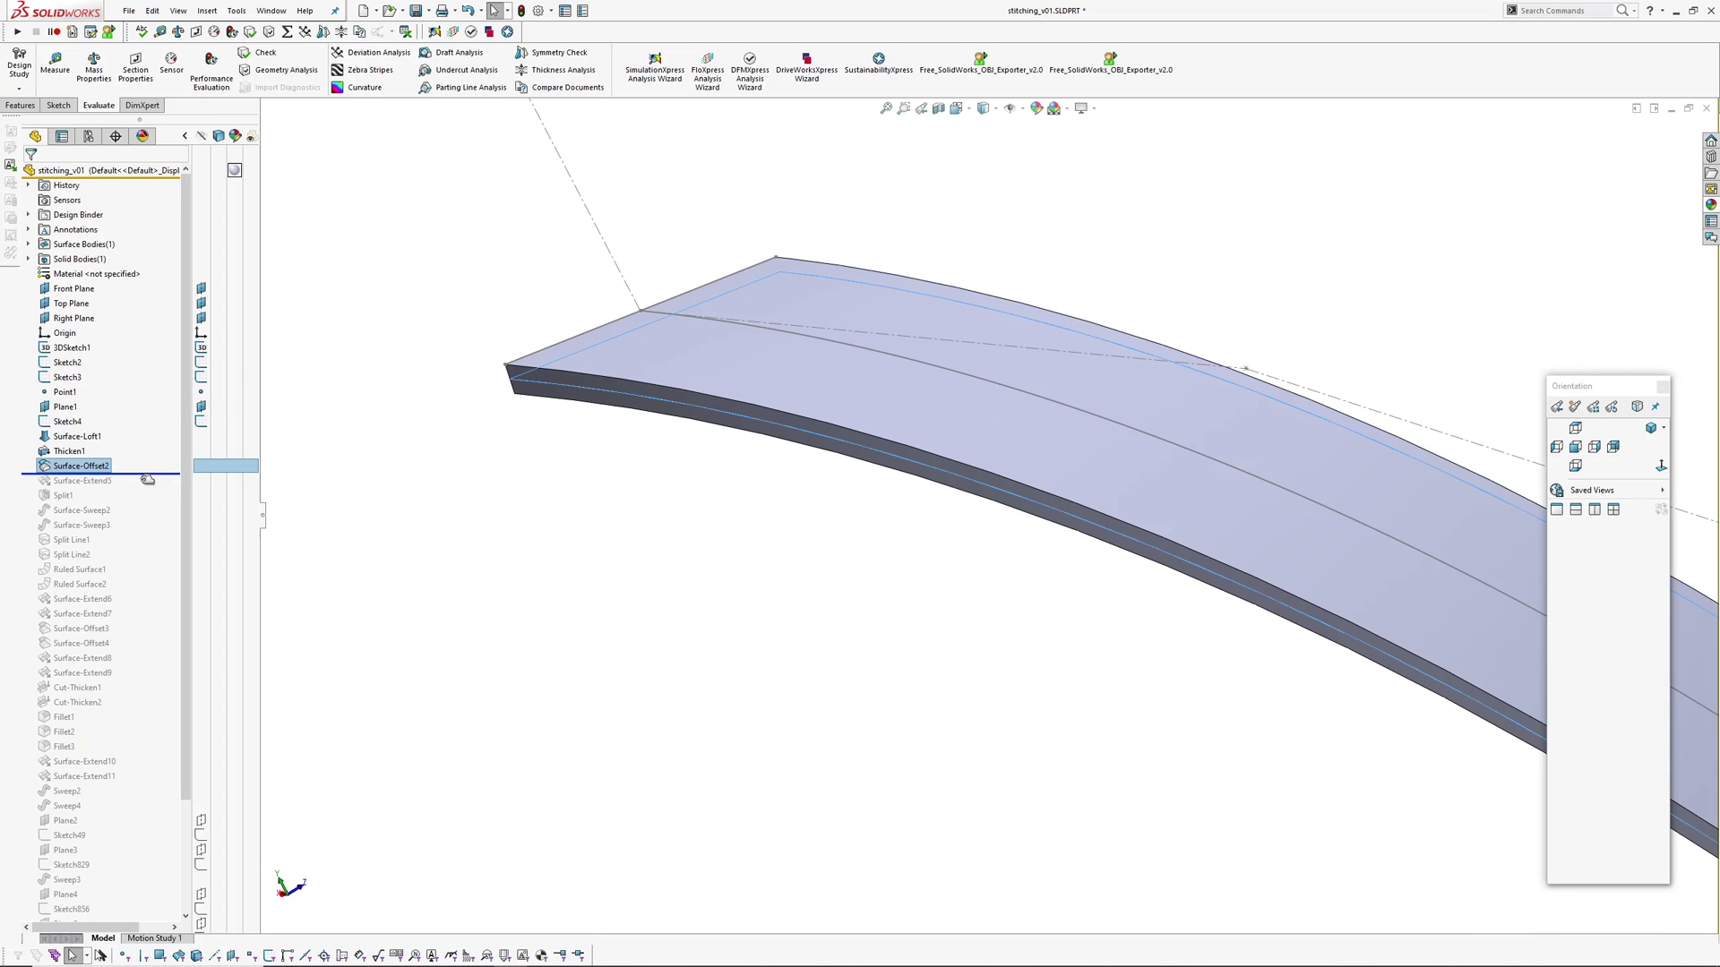
pyautogui.click(79, 481)
pyautogui.moveTo(595, 496); pyautogui.dragTo(777, 412, button='middle')
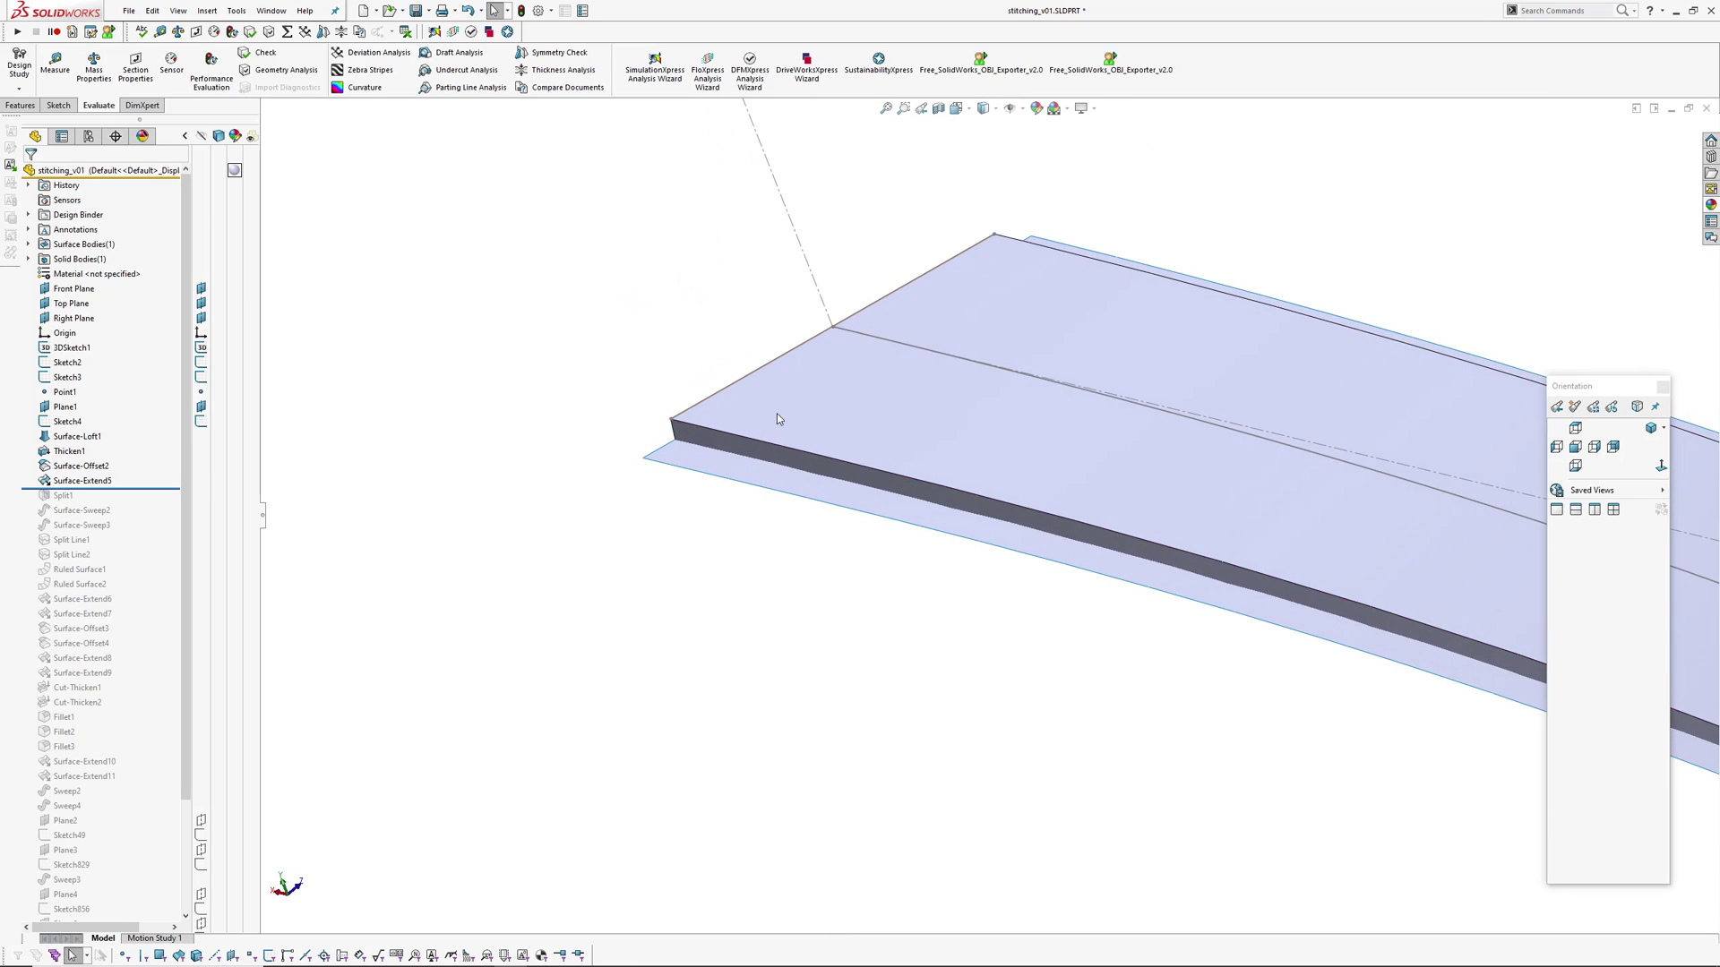
pyautogui.click(904, 413)
pyautogui.moveTo(904, 413); pyautogui.dragTo(666, 584, button='middle')
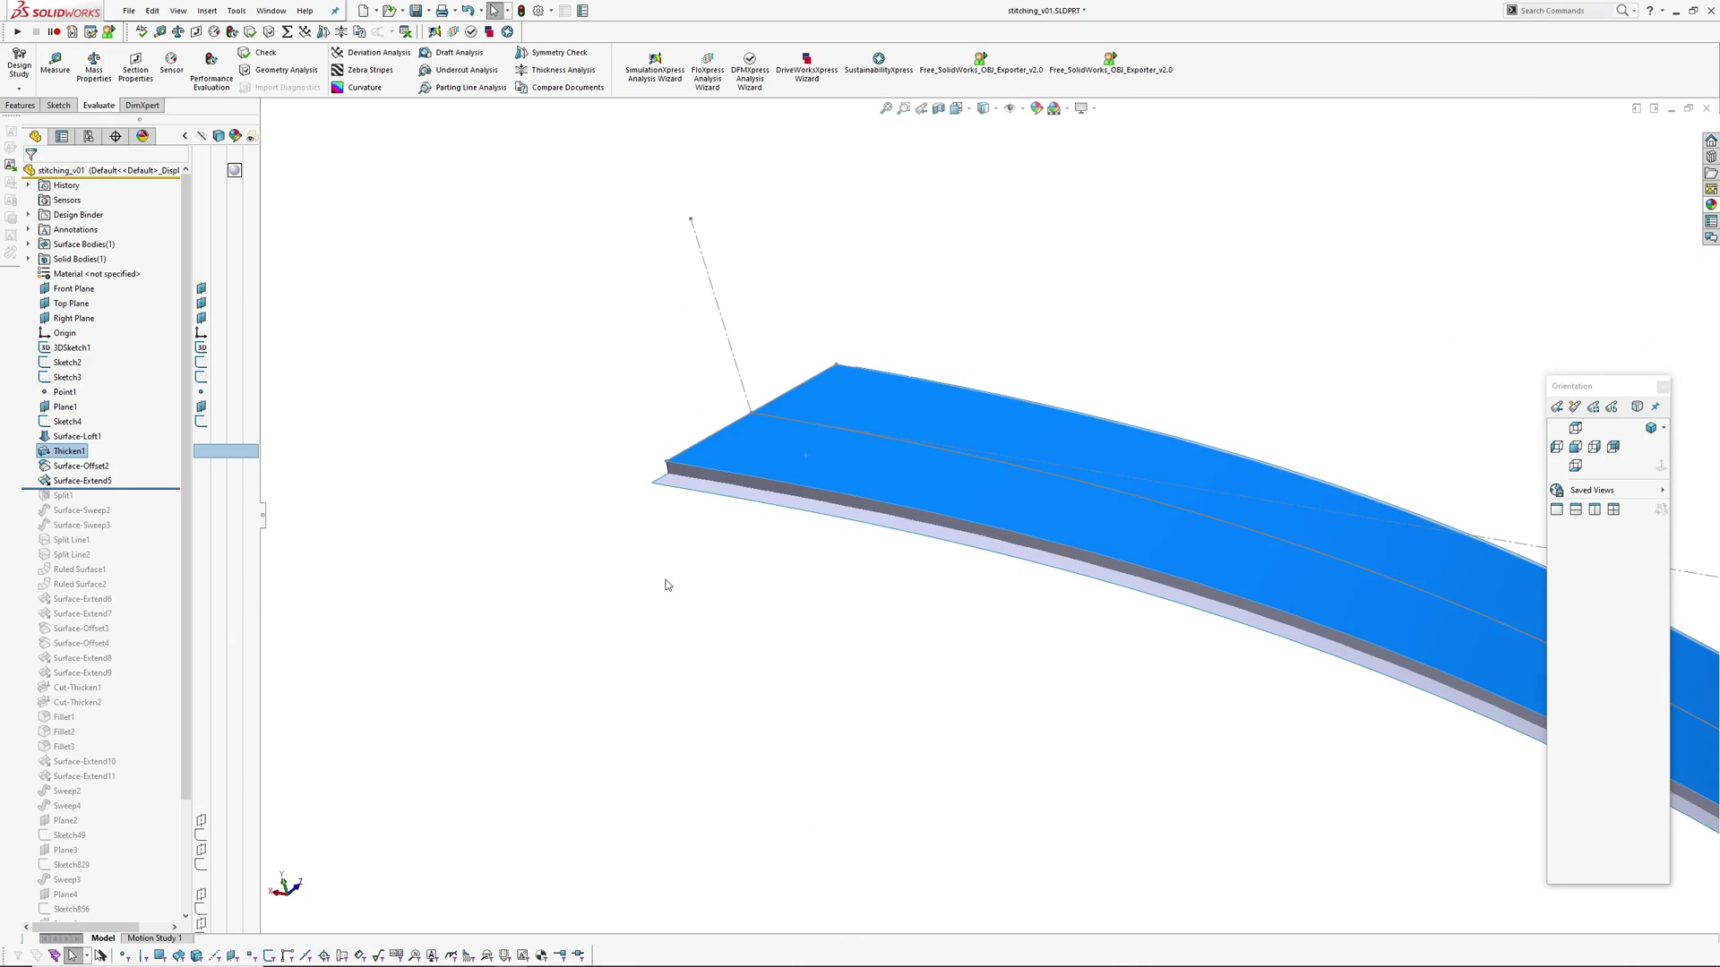
# - Roll the feature history forward past Split1, hide the extended cutting surface and list the resulting solid bodies
pyautogui.moveTo(141, 489); pyautogui.dragTo(144, 503)
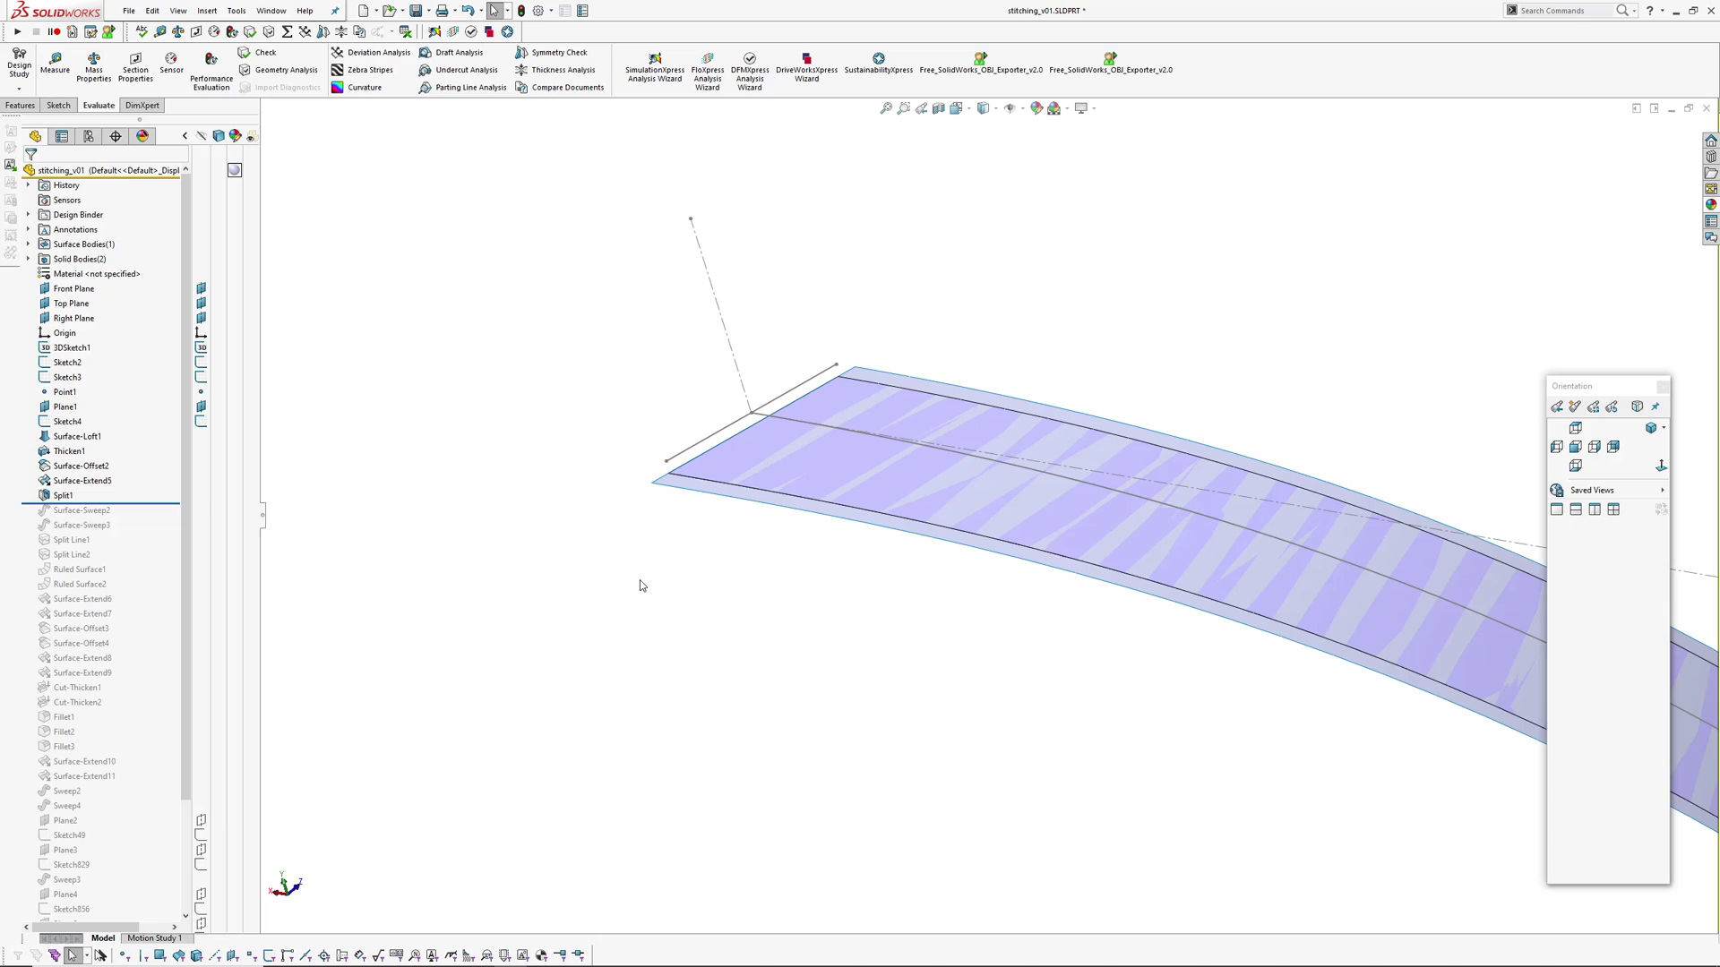
pyautogui.click(60, 496)
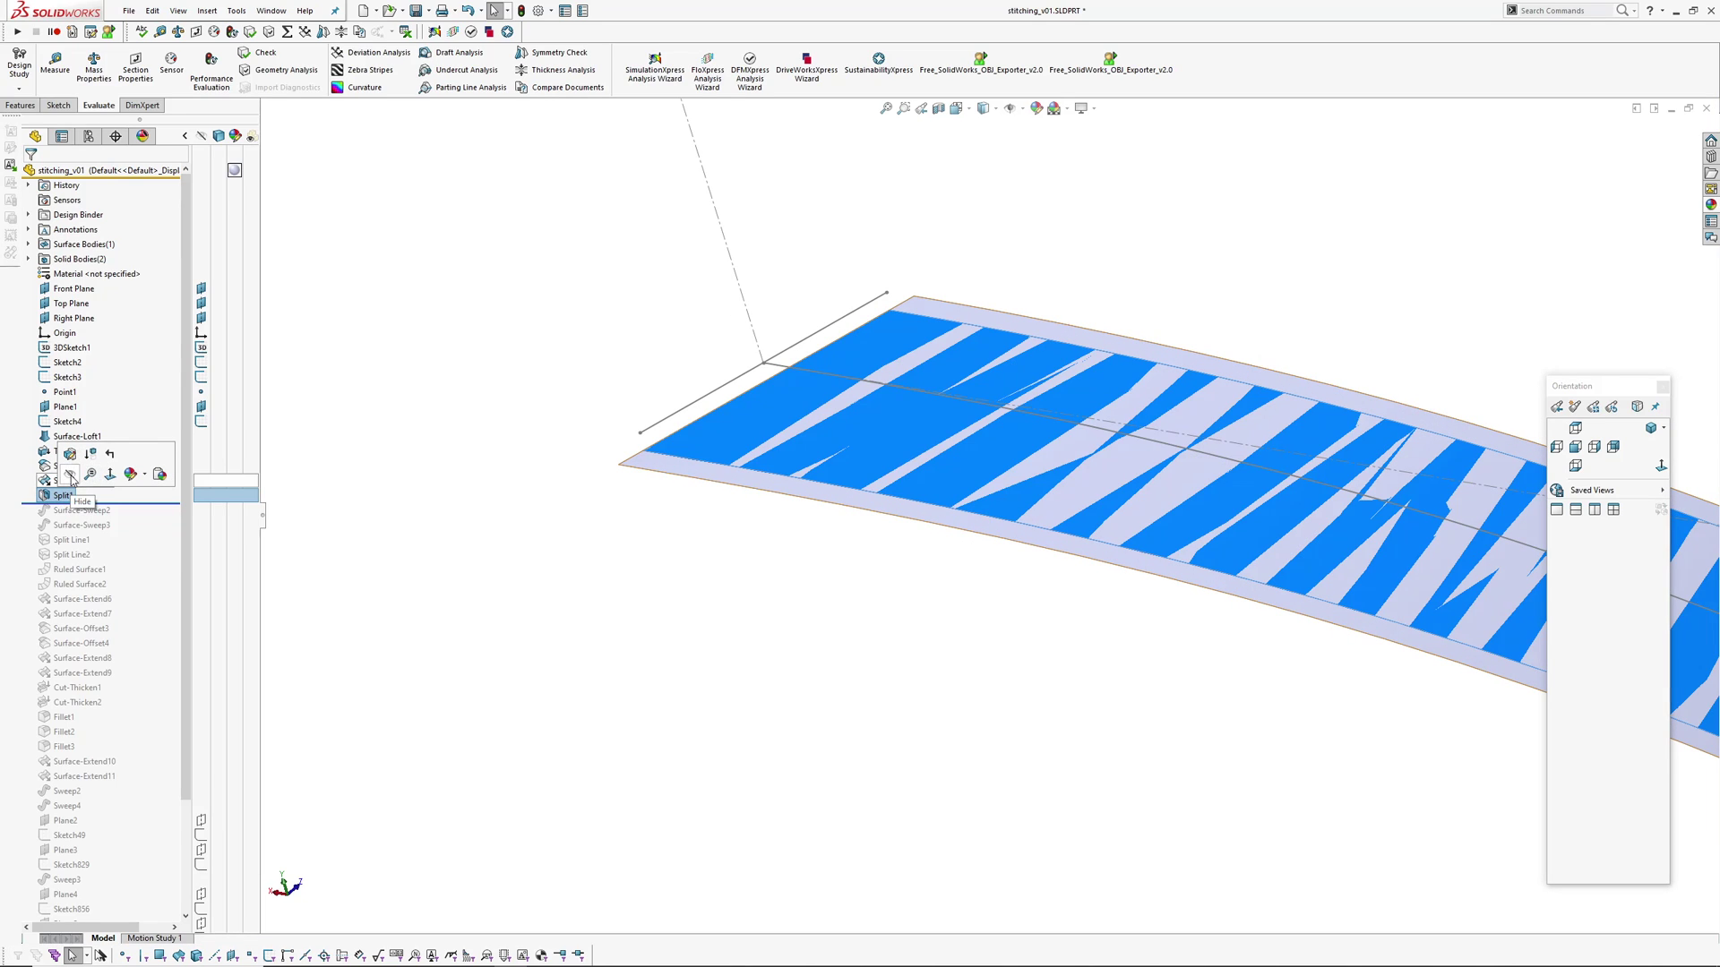
pyautogui.click(71, 477)
pyautogui.click(28, 215)
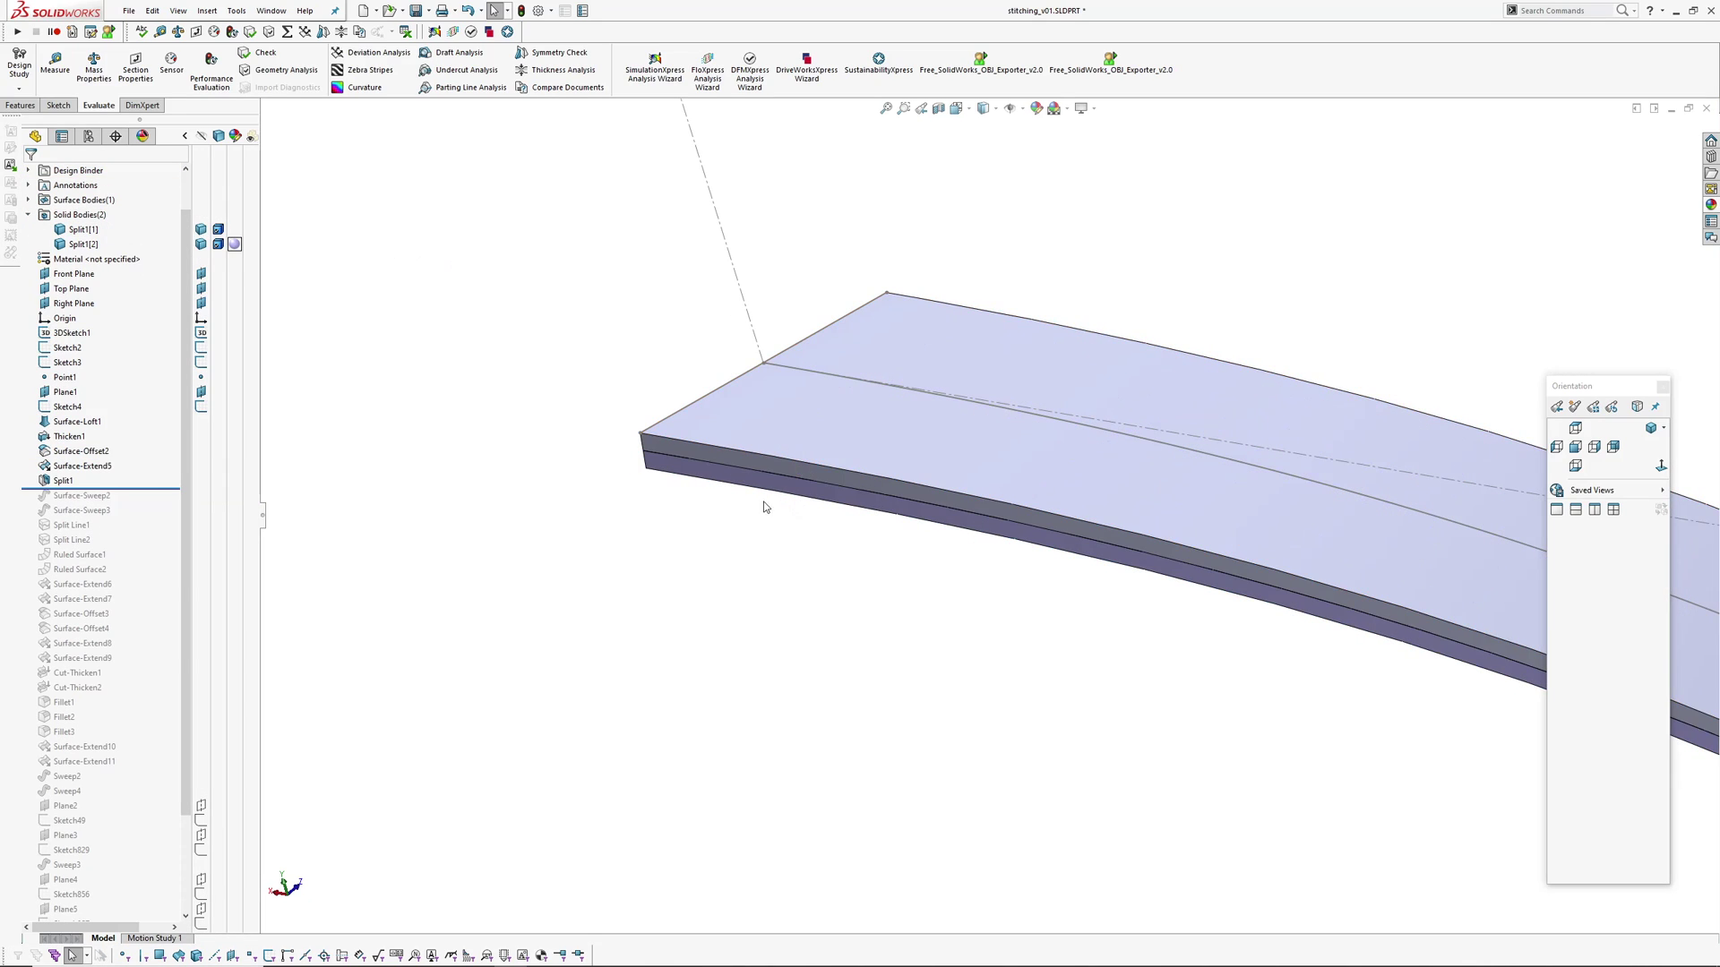
pyautogui.middleClick(785, 459)
pyautogui.moveTo(785, 458)
pyautogui.mouseDown(button='middle')
pyautogui.moveTo(818, 418)
pyautogui.moveTo(900, 479)
pyautogui.moveTo(791, 376)
pyautogui.moveTo(767, 483)
pyautogui.mouseUp(button='middle')
pyautogui.scroll(2, 901, 479)
# - Roll the feature history forward past Surface-Sweep2 and select that sweep at the strap's edge
pyautogui.press('Down')
pyautogui.moveTo(686, 620); pyautogui.dragTo(565, 502, button='middle')
pyautogui.scroll(-4, 420, 336)
pyautogui.moveTo(578, 383); pyautogui.dragTo(518, 354, button='middle')
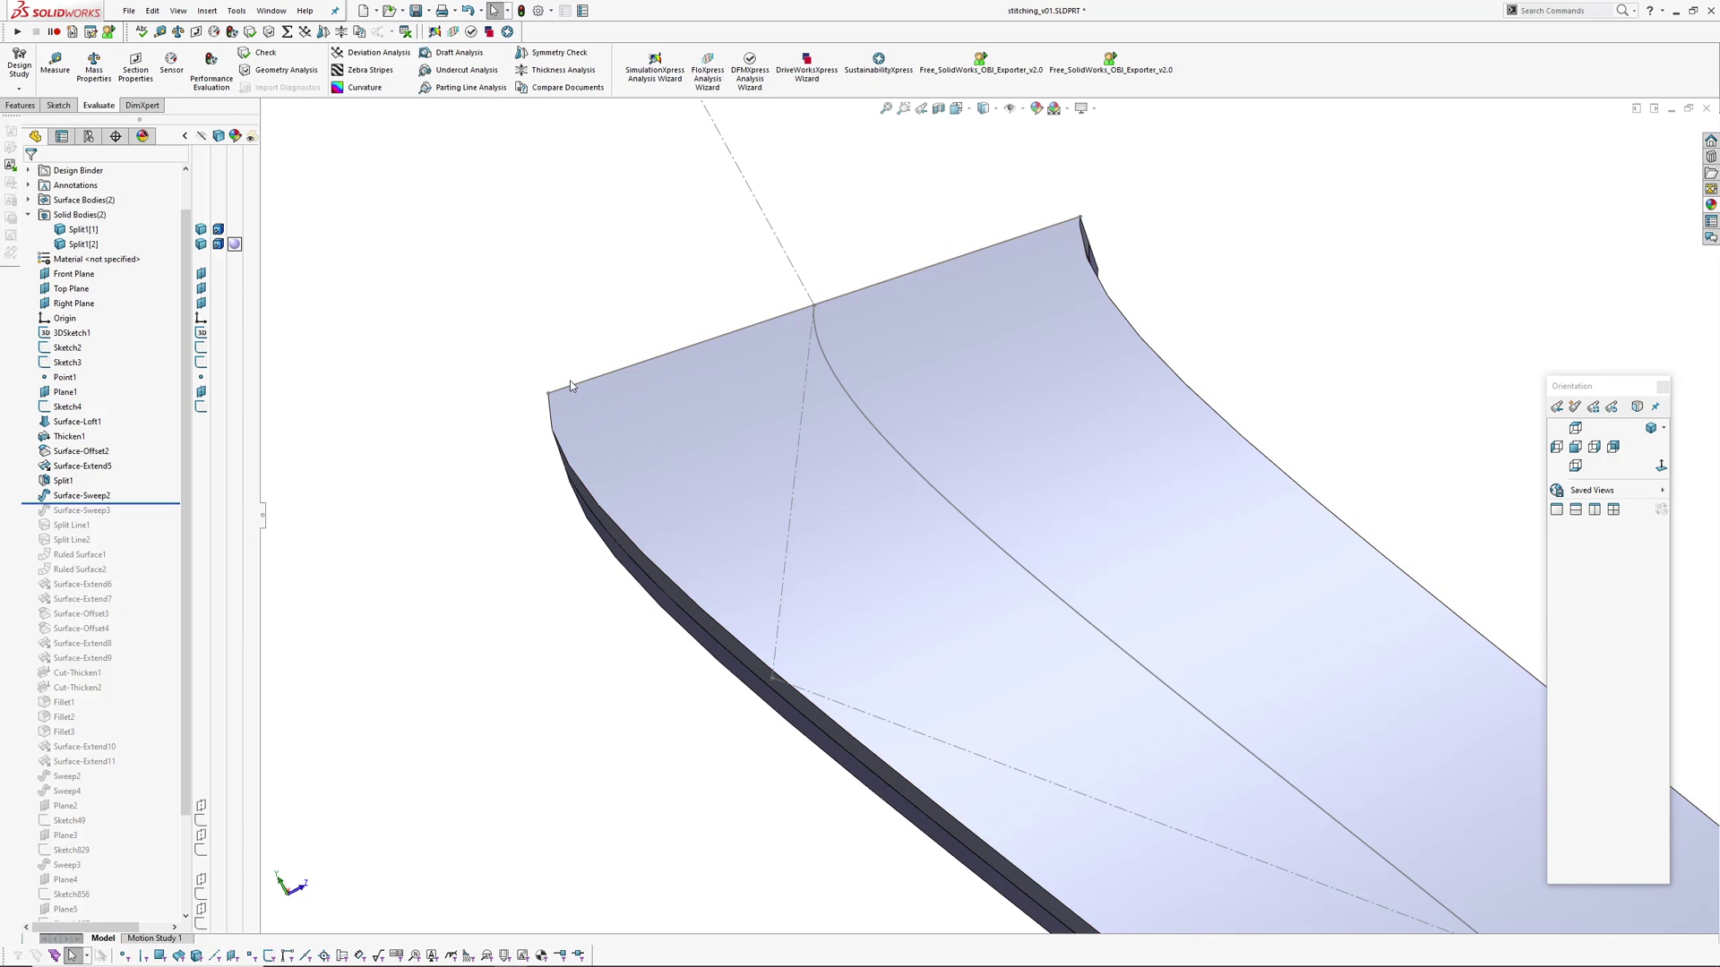
pyautogui.moveTo(557, 431); pyautogui.dragTo(525, 549, button='middle')
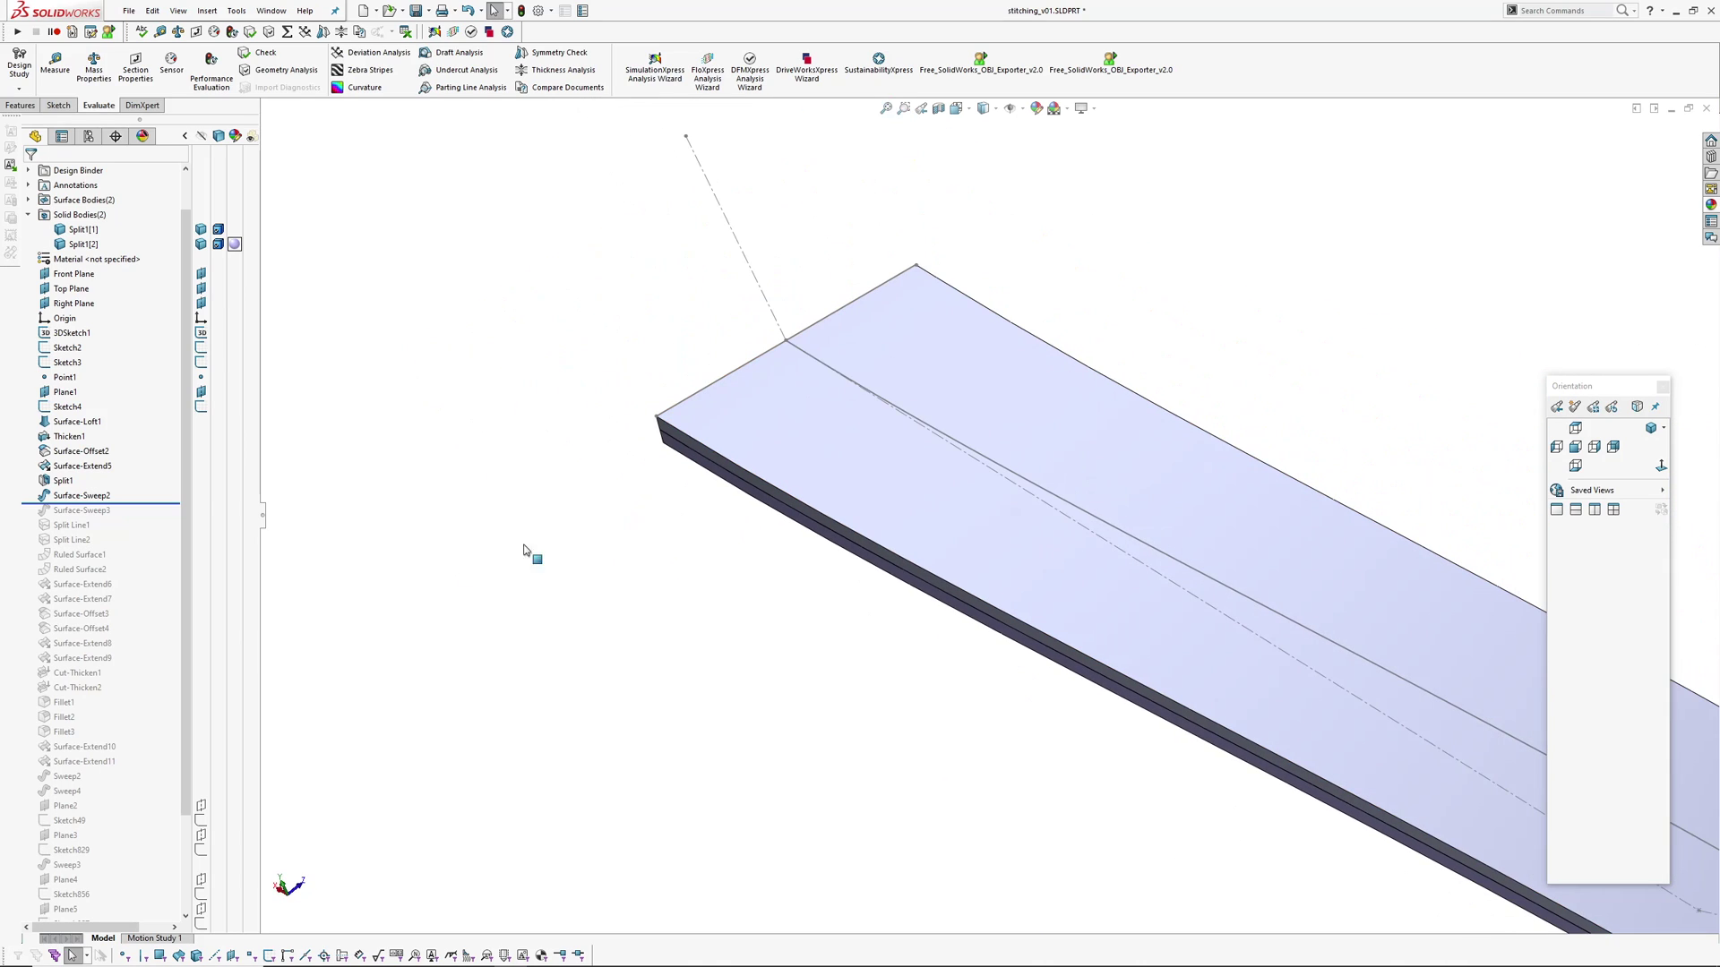
pyautogui.click(69, 498)
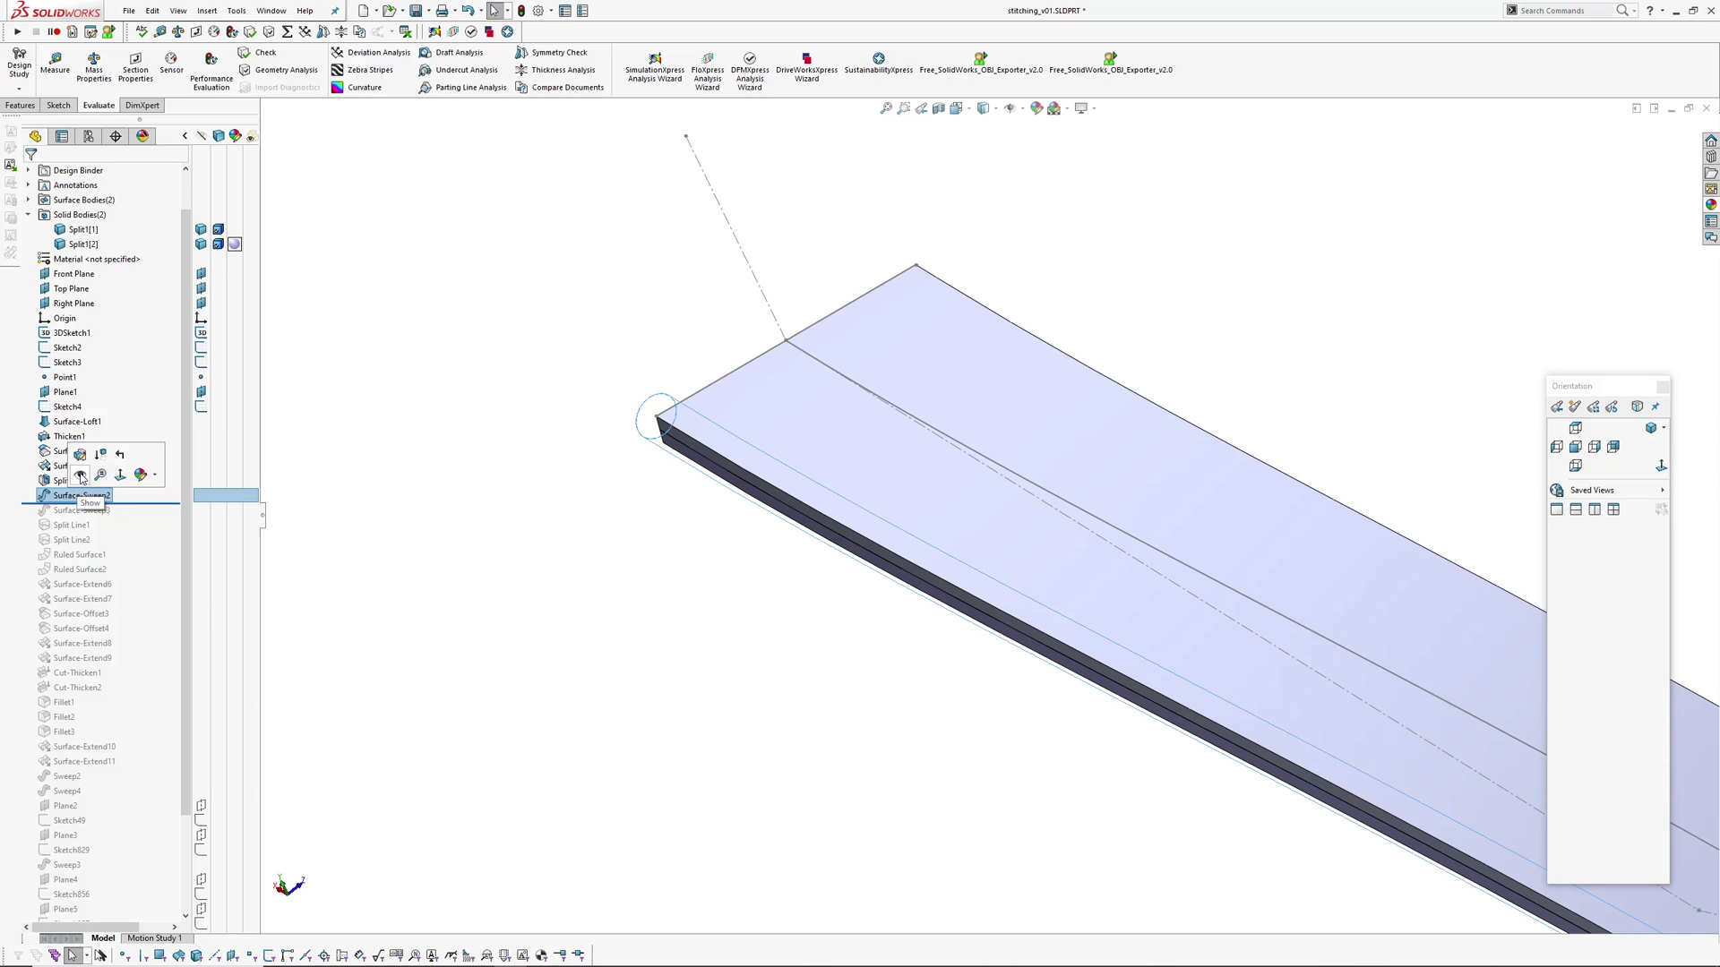
# - Roll the feature history forward past Surface-Sweep3 and show both circular sweep surfaces along the strap's long edges
pyautogui.moveTo(86, 502); pyautogui.dragTo(87, 518)
pyautogui.click(82, 495)
pyautogui.keyDown('ctrl'); pyautogui.click(82, 510); pyautogui.keyUp('ctrl')
pyautogui.click(96, 490)
pyautogui.scroll(1, 698, 539)
pyautogui.keyDown('ctrl'); pyautogui.moveTo(698, 539); pyautogui.dragTo(851, 443, button='middle'); pyautogui.keyUp('ctrl')
pyautogui.scroll(-5, 391, 479)
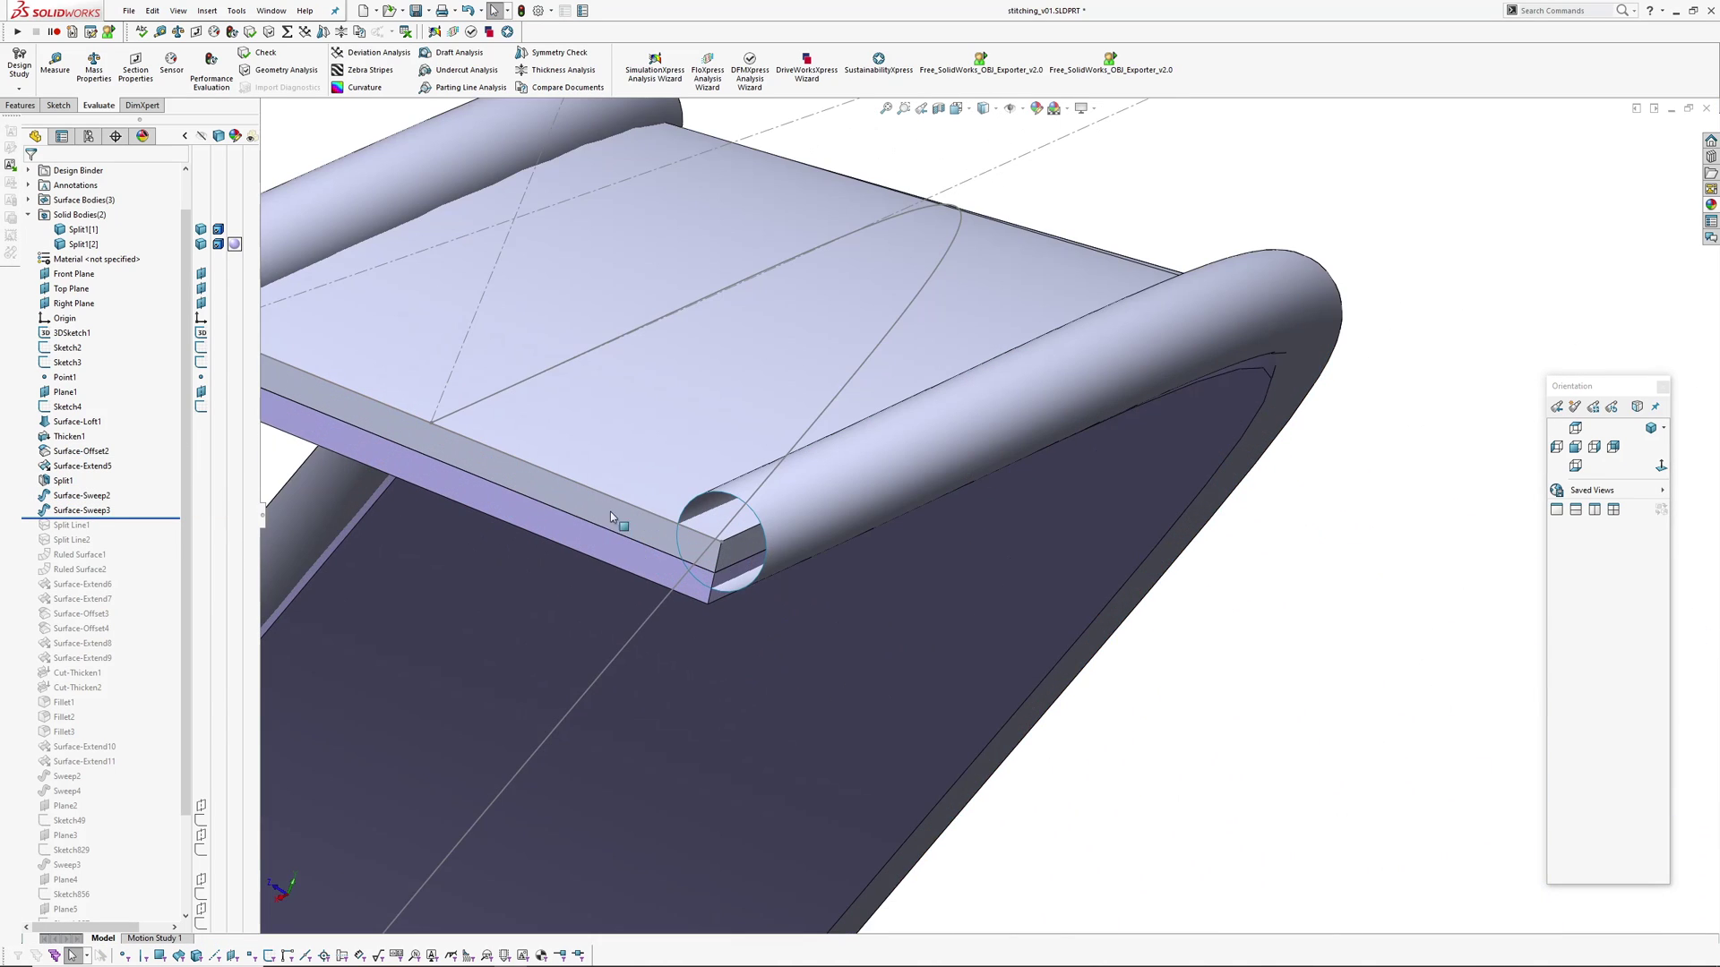
pyautogui.click(855, 518)
pyautogui.click(901, 455)
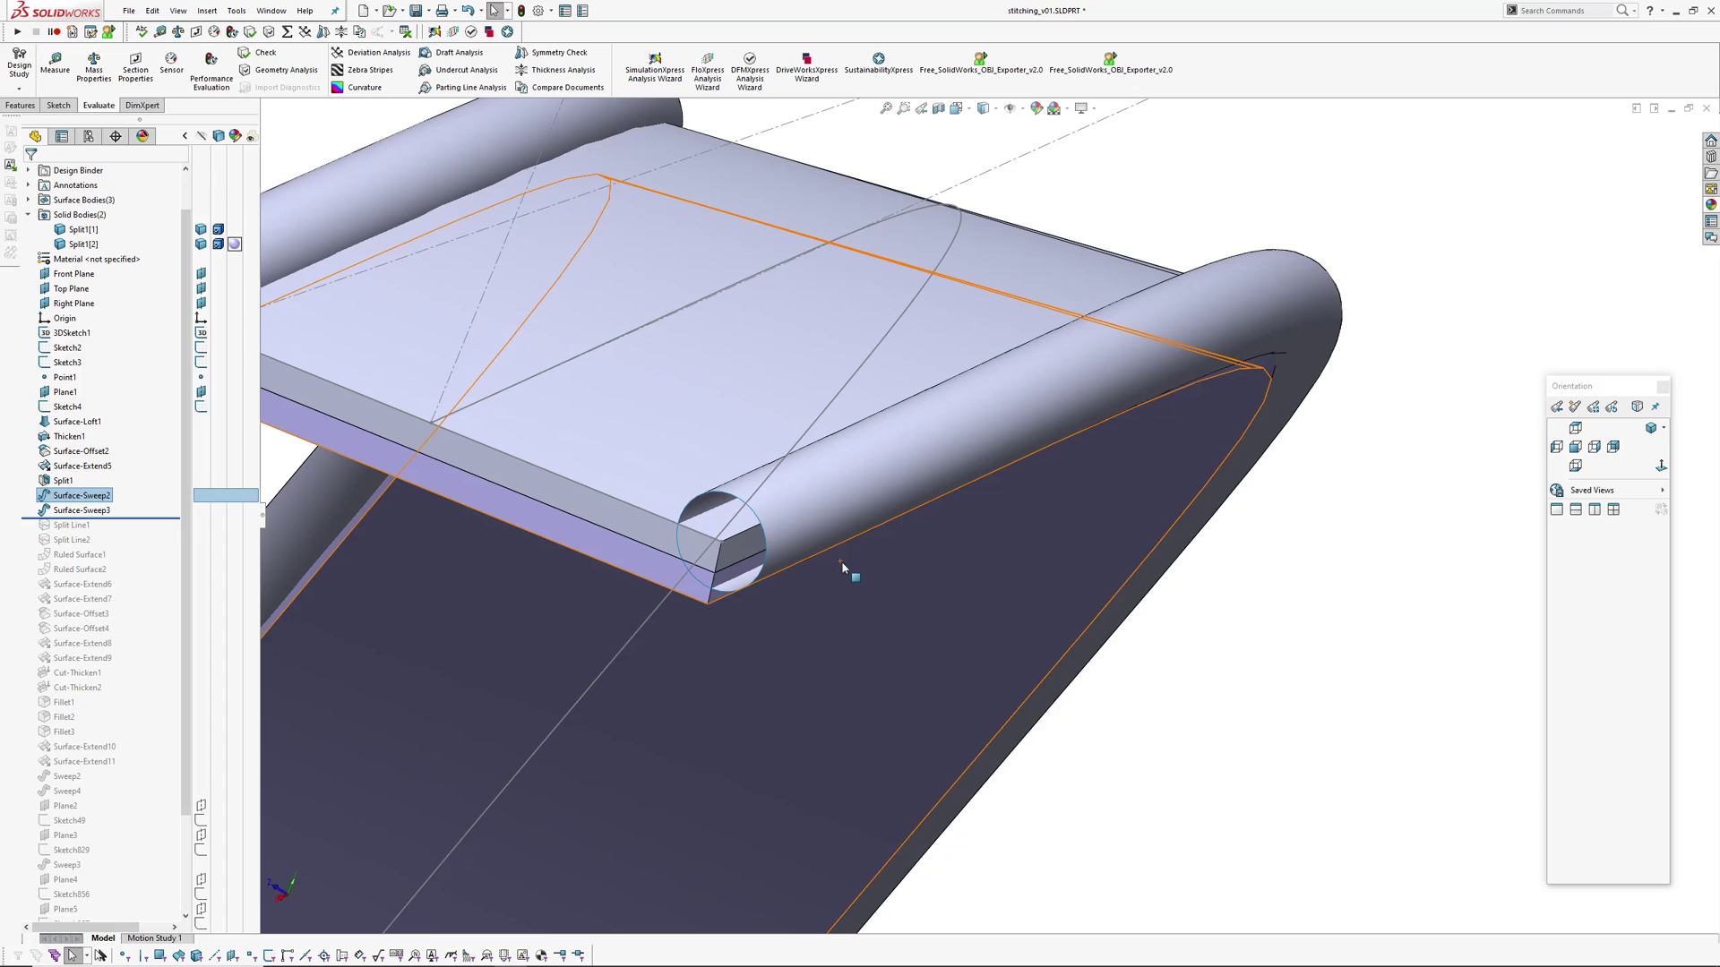
# - Roll the feature history forward past Split Line1 and Split Line2 and inspect the split top face between the tubular sweeps
pyautogui.scroll(4, 850, 568)
pyautogui.moveTo(123, 518); pyautogui.dragTo(122, 541)
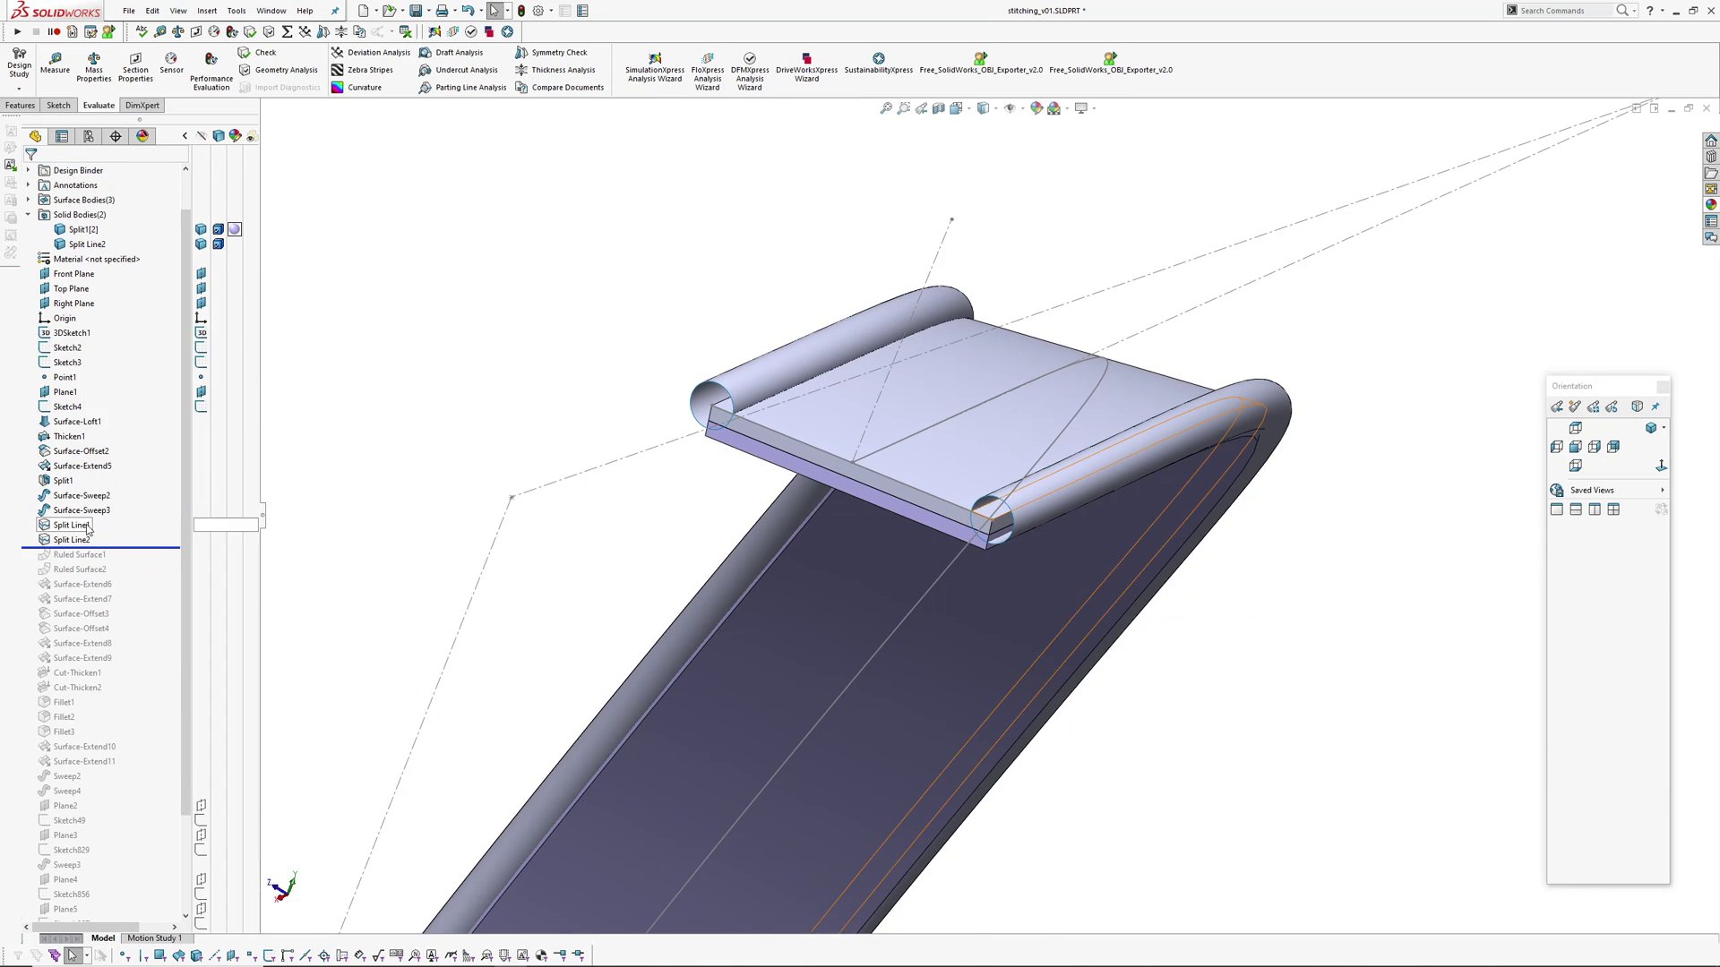
pyautogui.scroll(-4, 986, 493)
pyautogui.click(536, 365)
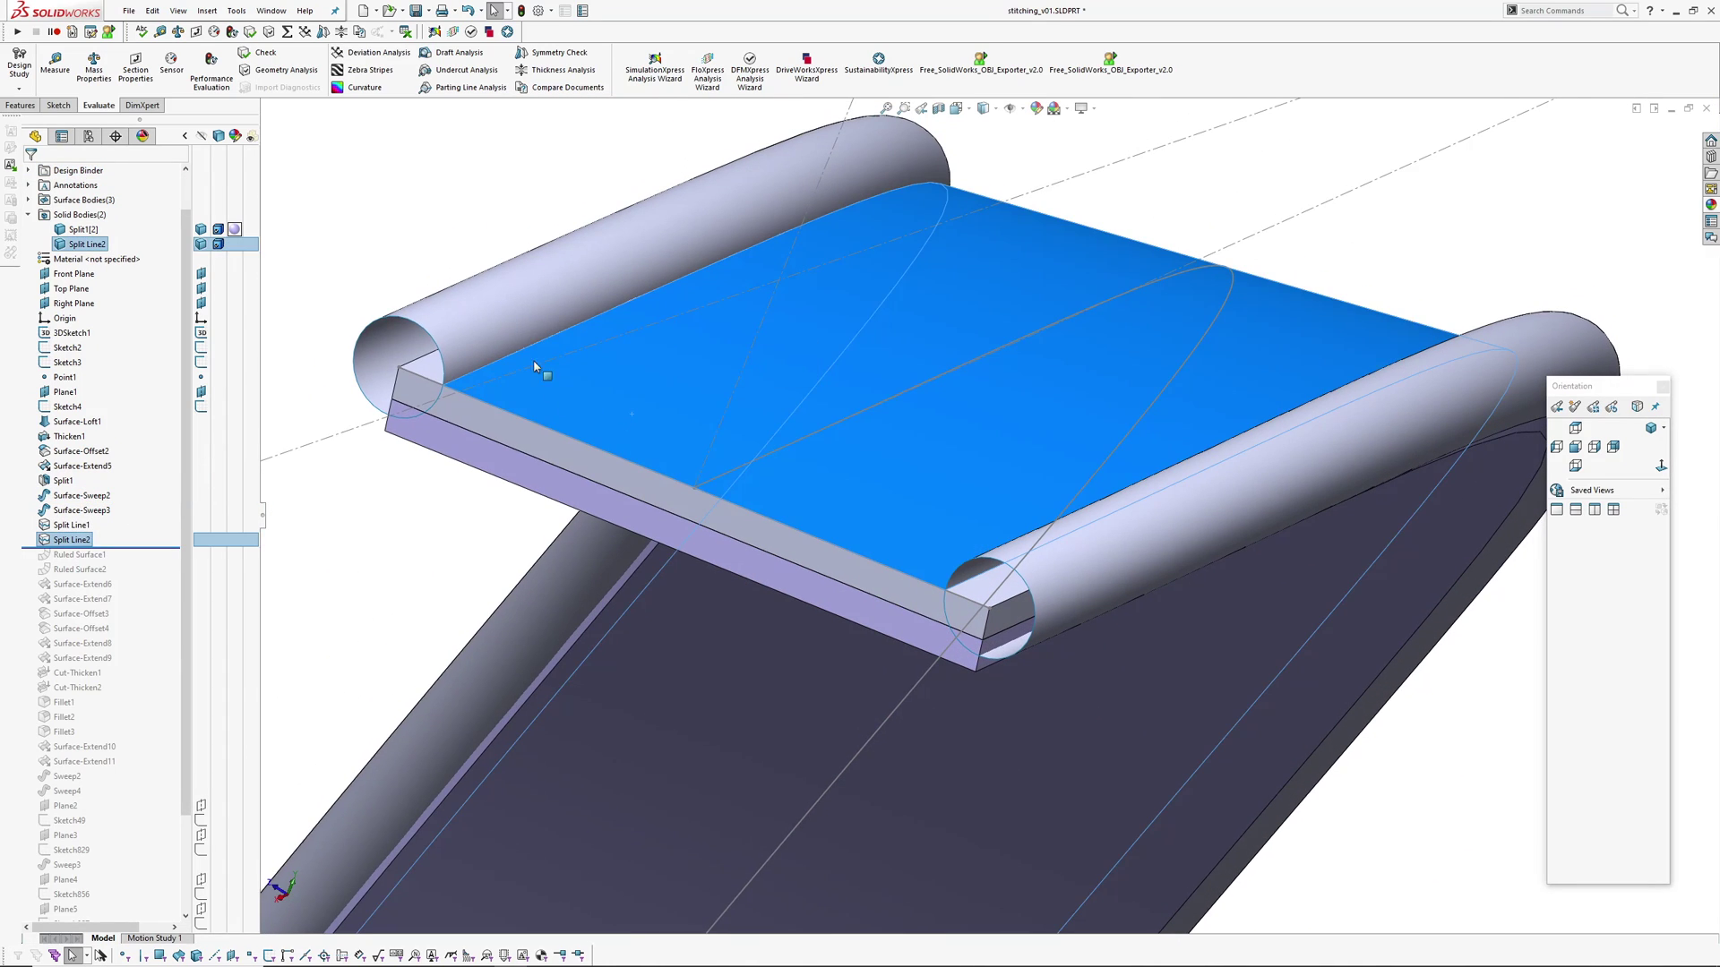
pyautogui.click(525, 297)
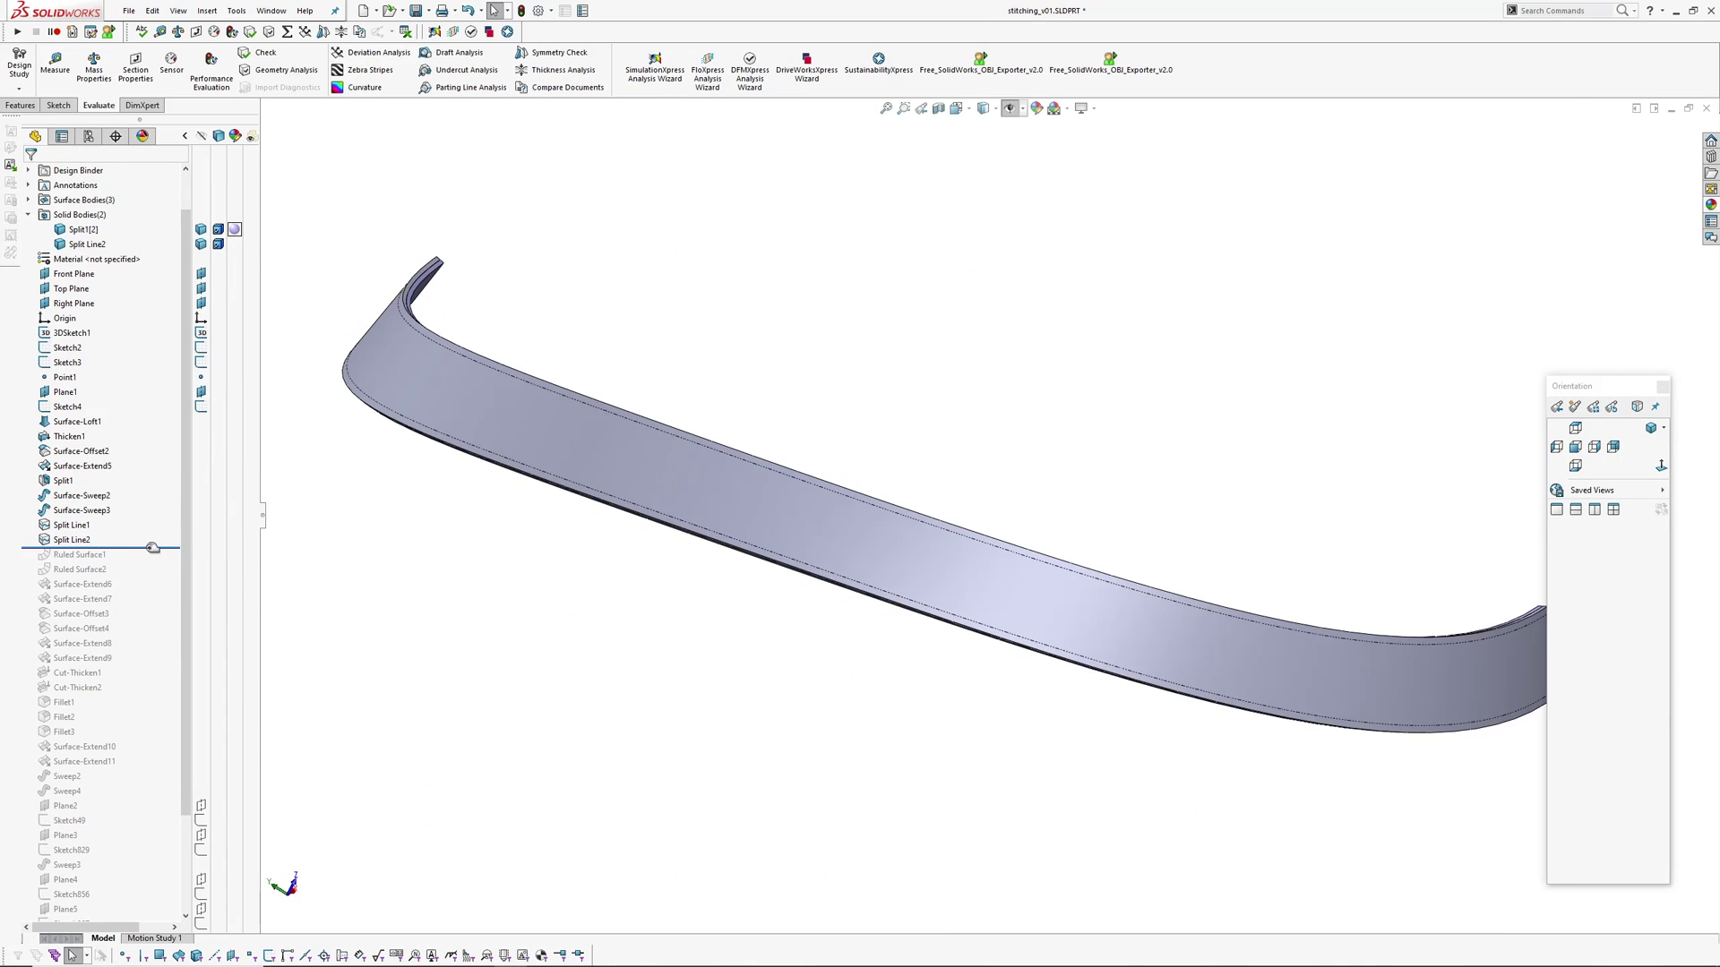
# - Roll the feature history forward past Ruled Surface1 and view the ruled surface standing along one split line
pyautogui.moveTo(153, 548); pyautogui.dragTo(148, 563)
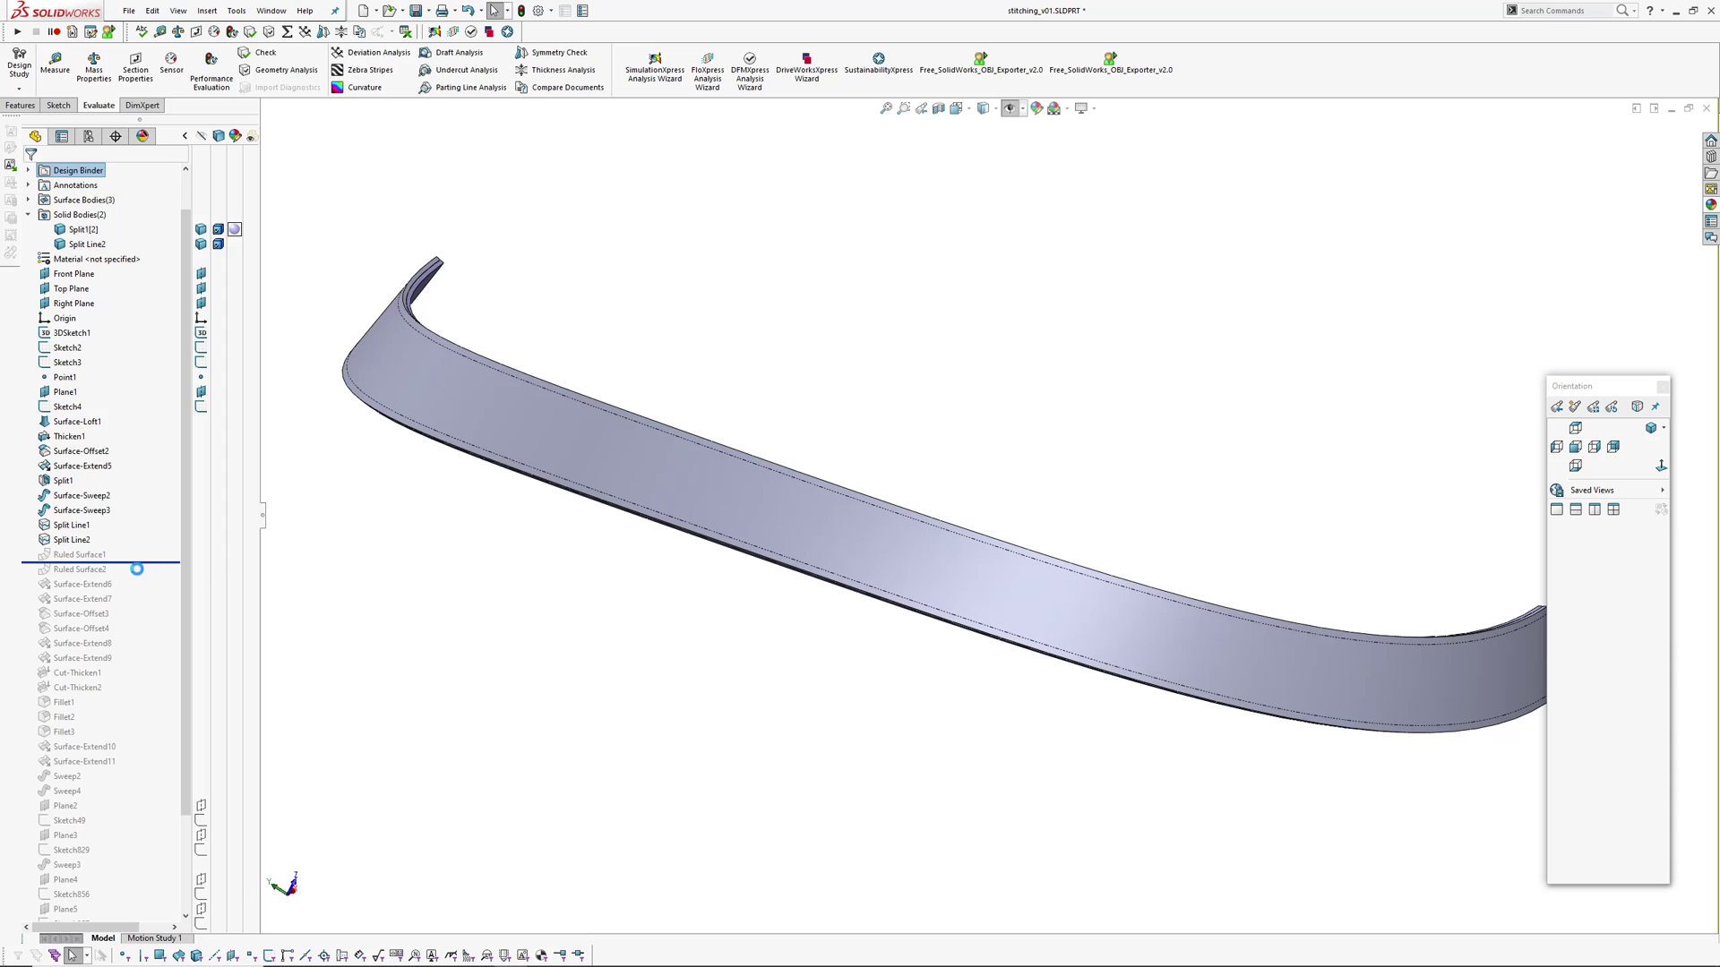
pyautogui.scroll(-4, 448, 358)
pyautogui.moveTo(507, 450); pyautogui.dragTo(677, 459, button='middle')
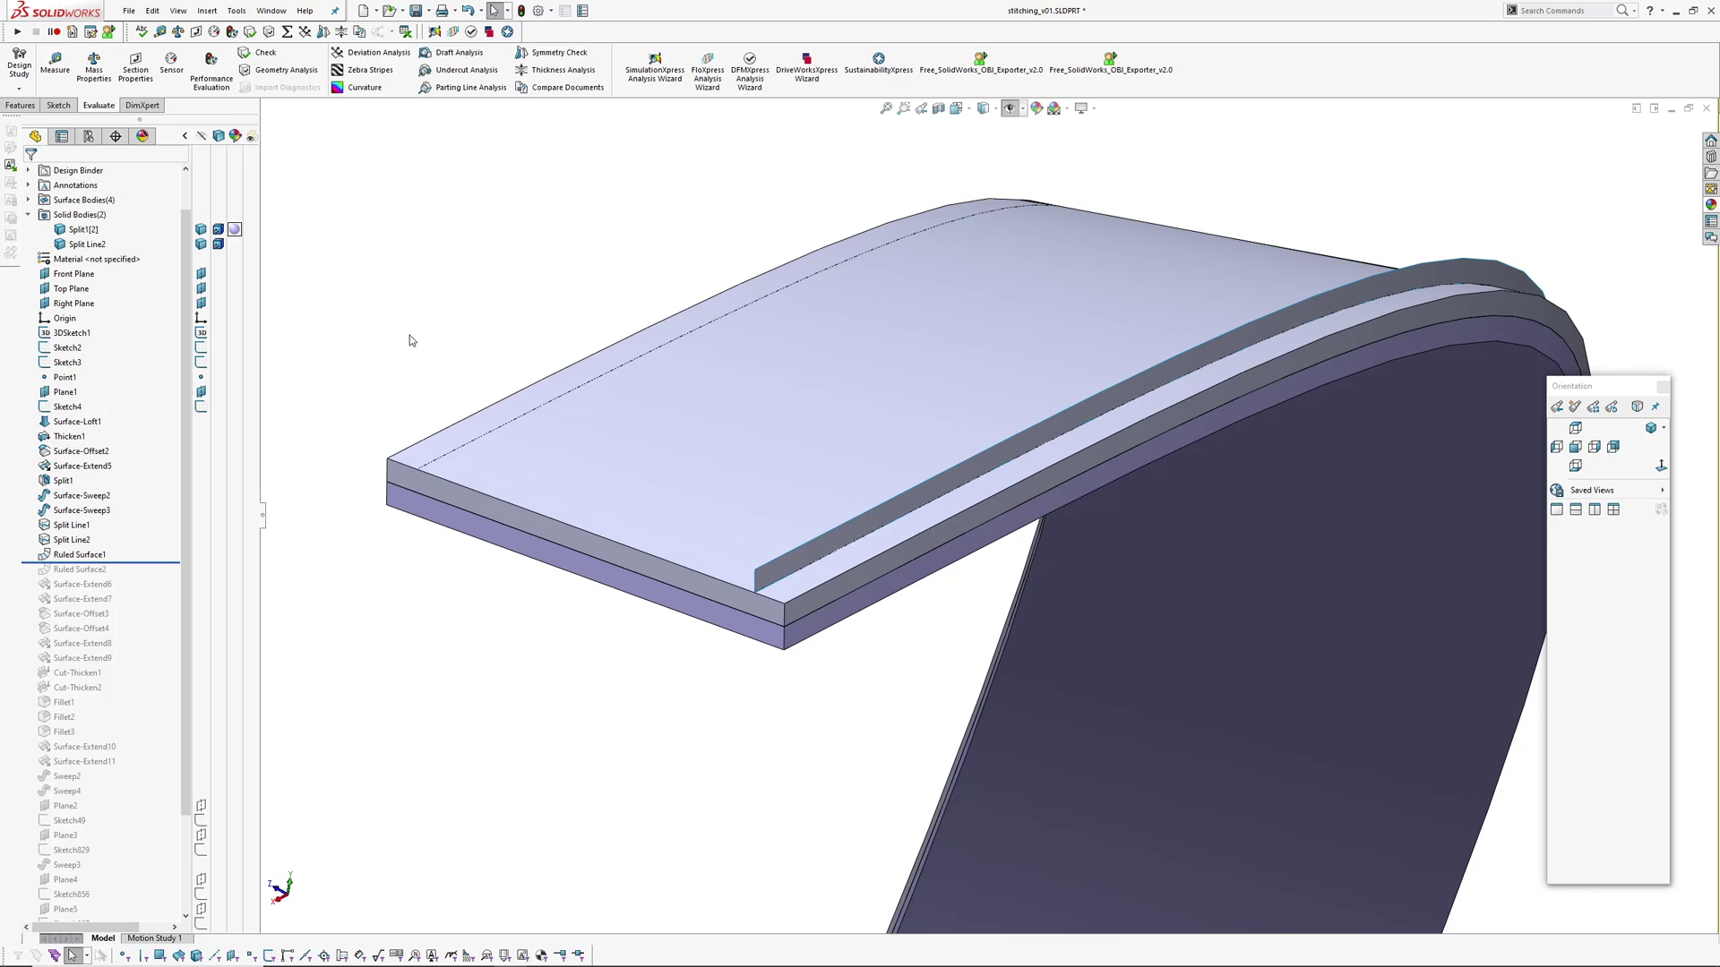
# - Try a 2 mm ruled surface normal to the strap's top face along the opposite split-line edge
pyautogui.click(208, 10)
pyautogui.moveTo(287, 134)
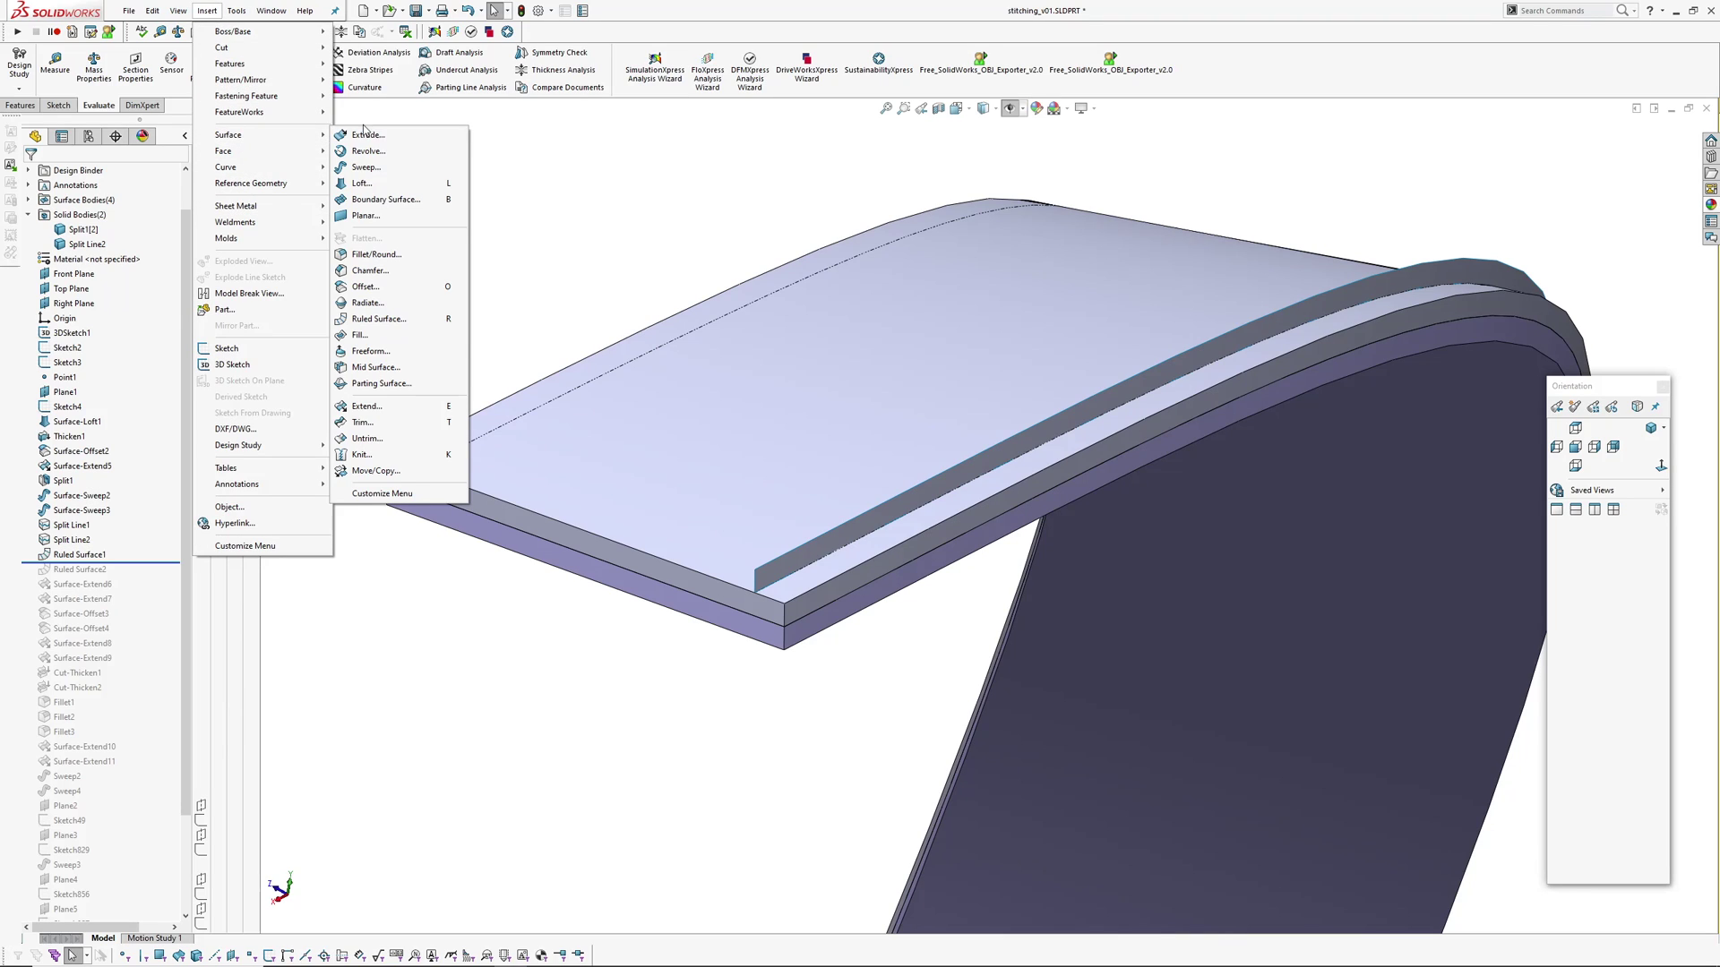
pyautogui.click(373, 322)
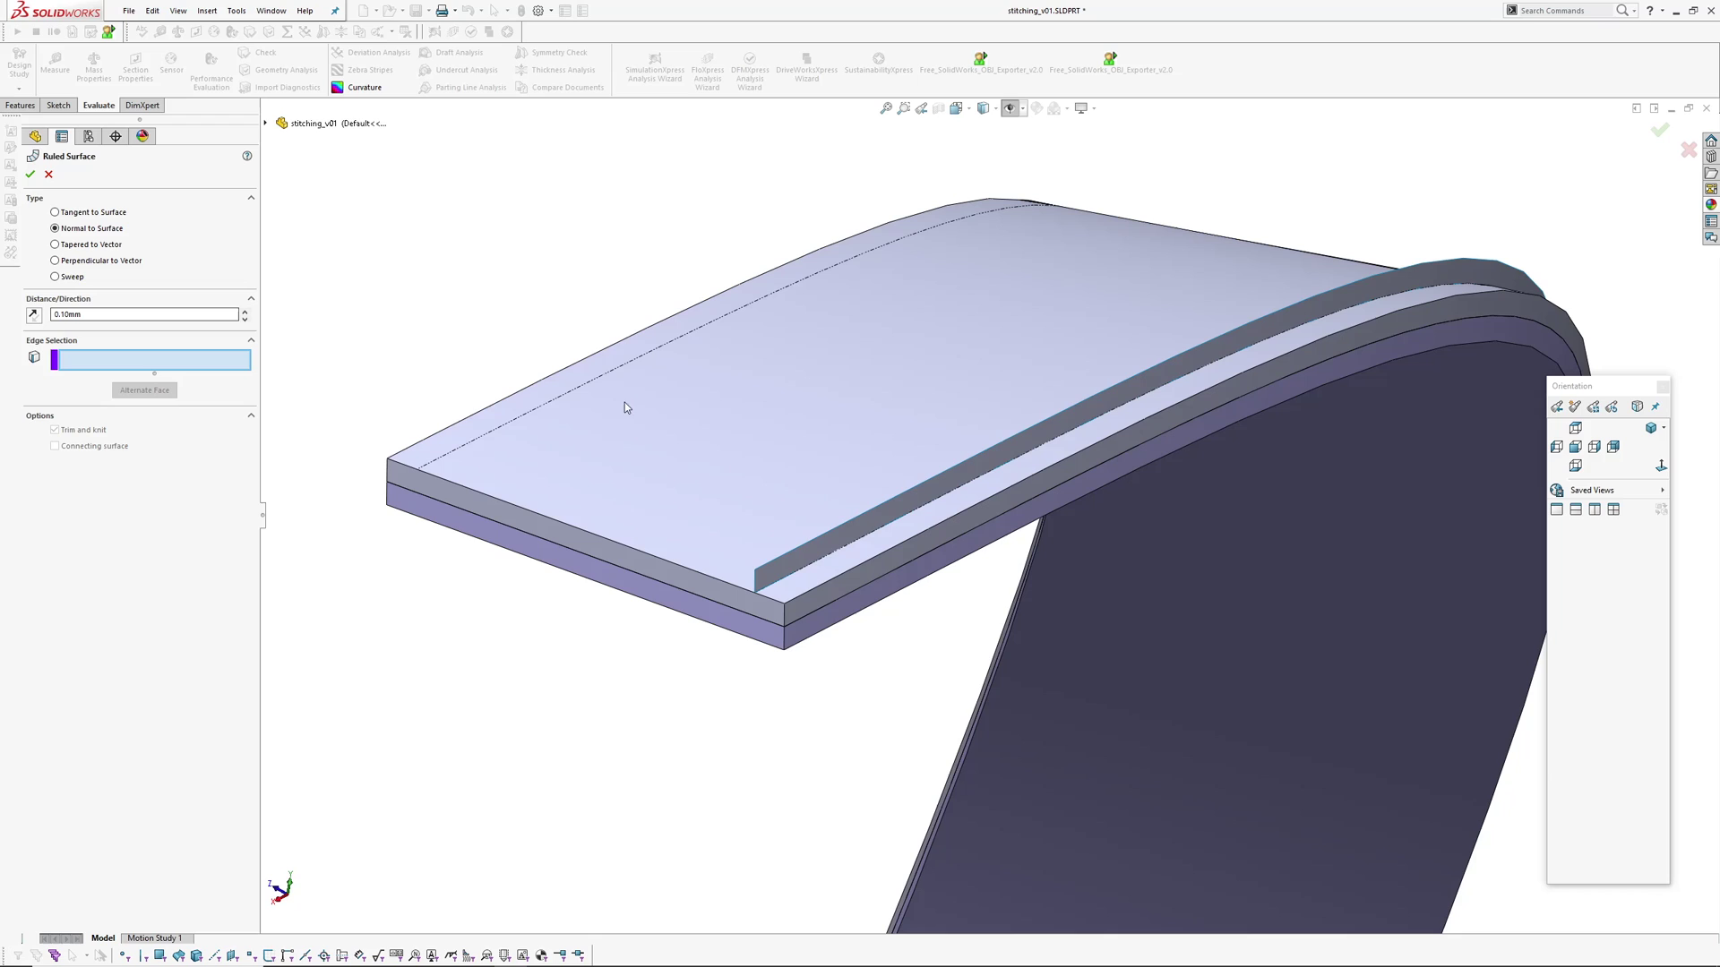
pyautogui.click(530, 422)
pyautogui.scroll(-5, 550, 460)
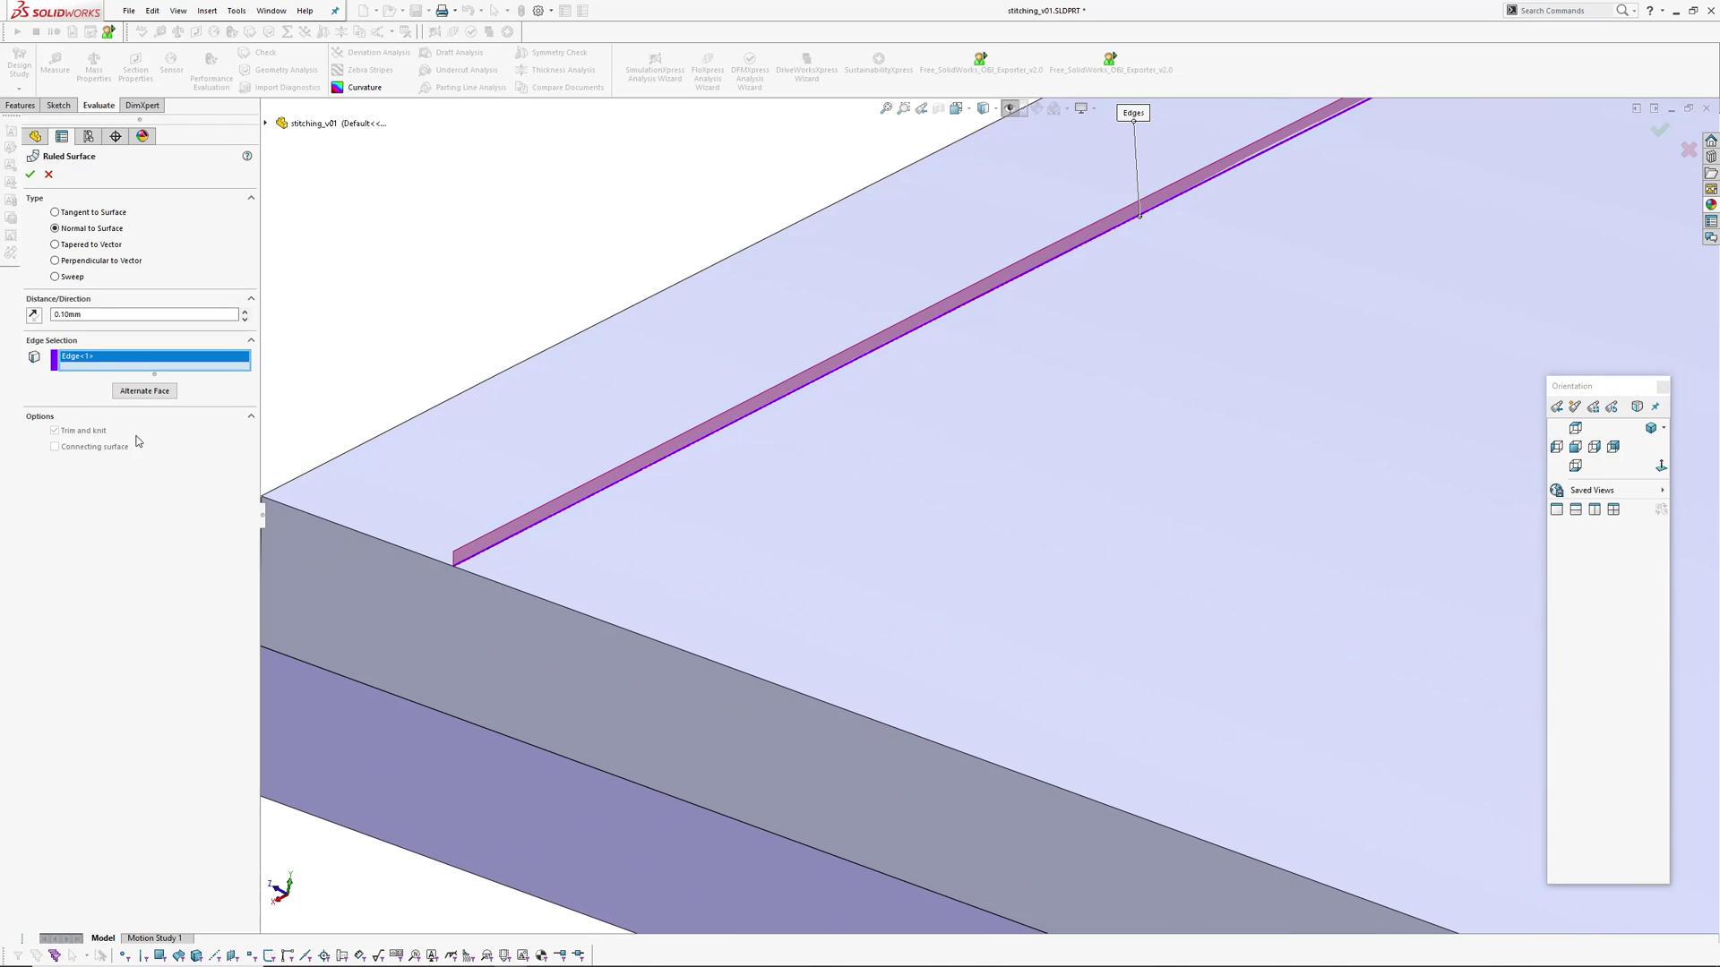
pyautogui.write('2.')
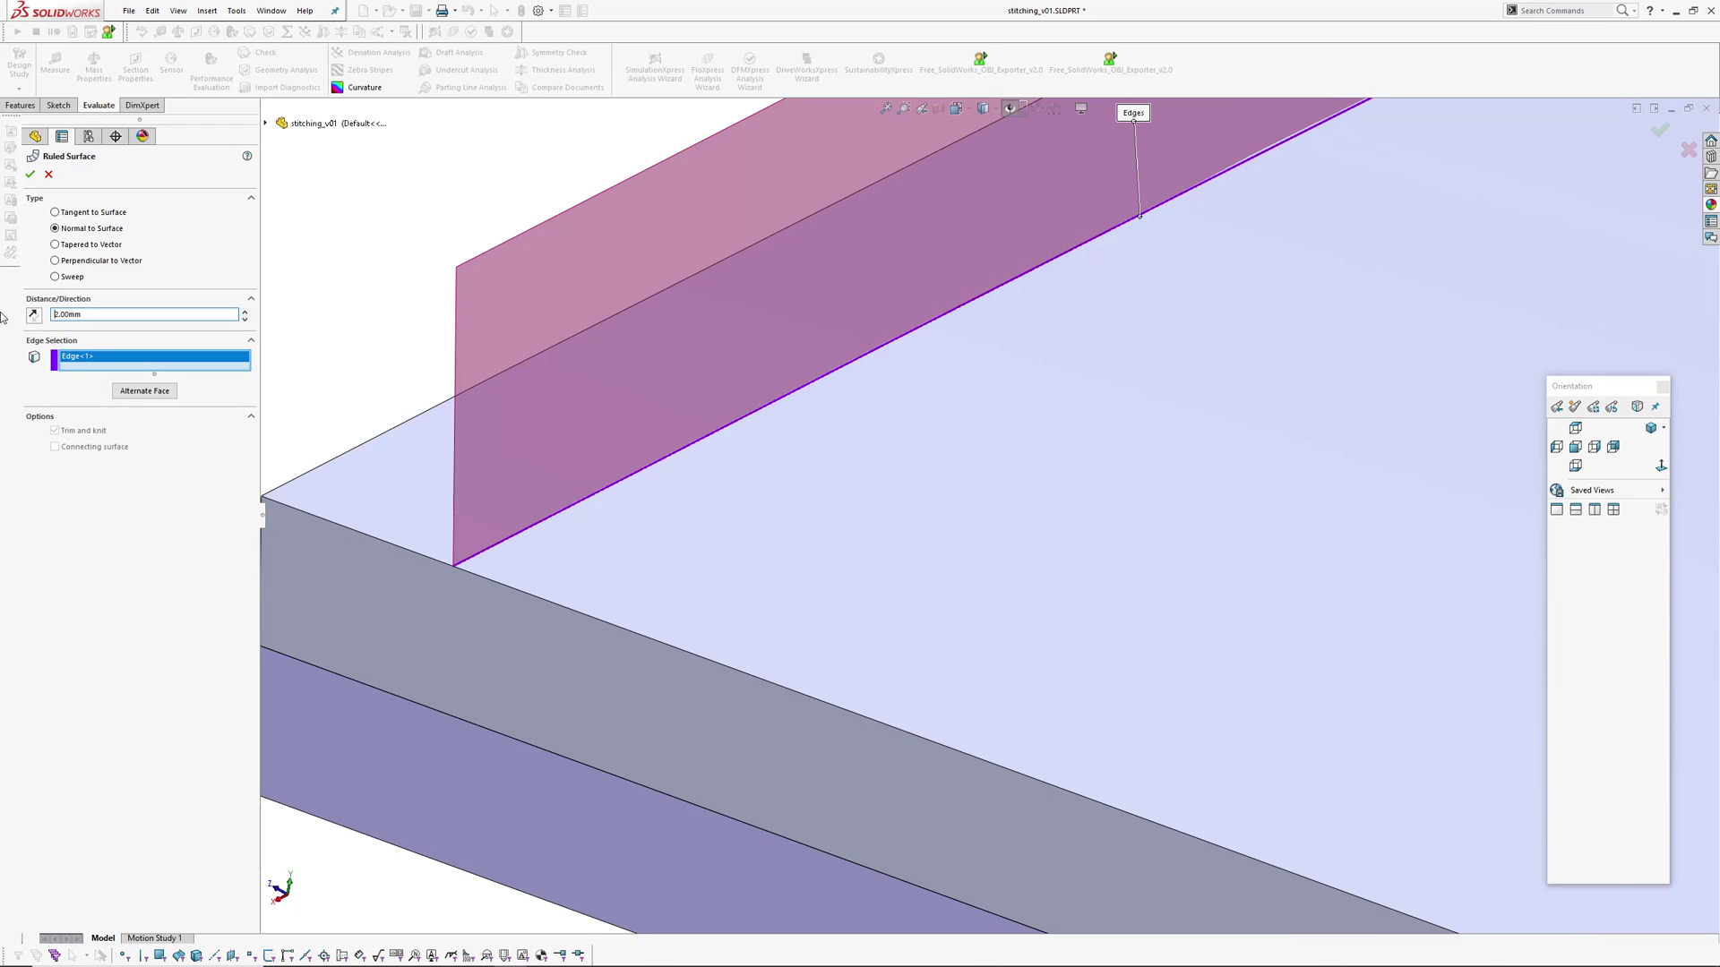
pyautogui.scroll(5, 789, 536)
pyautogui.press('Return')
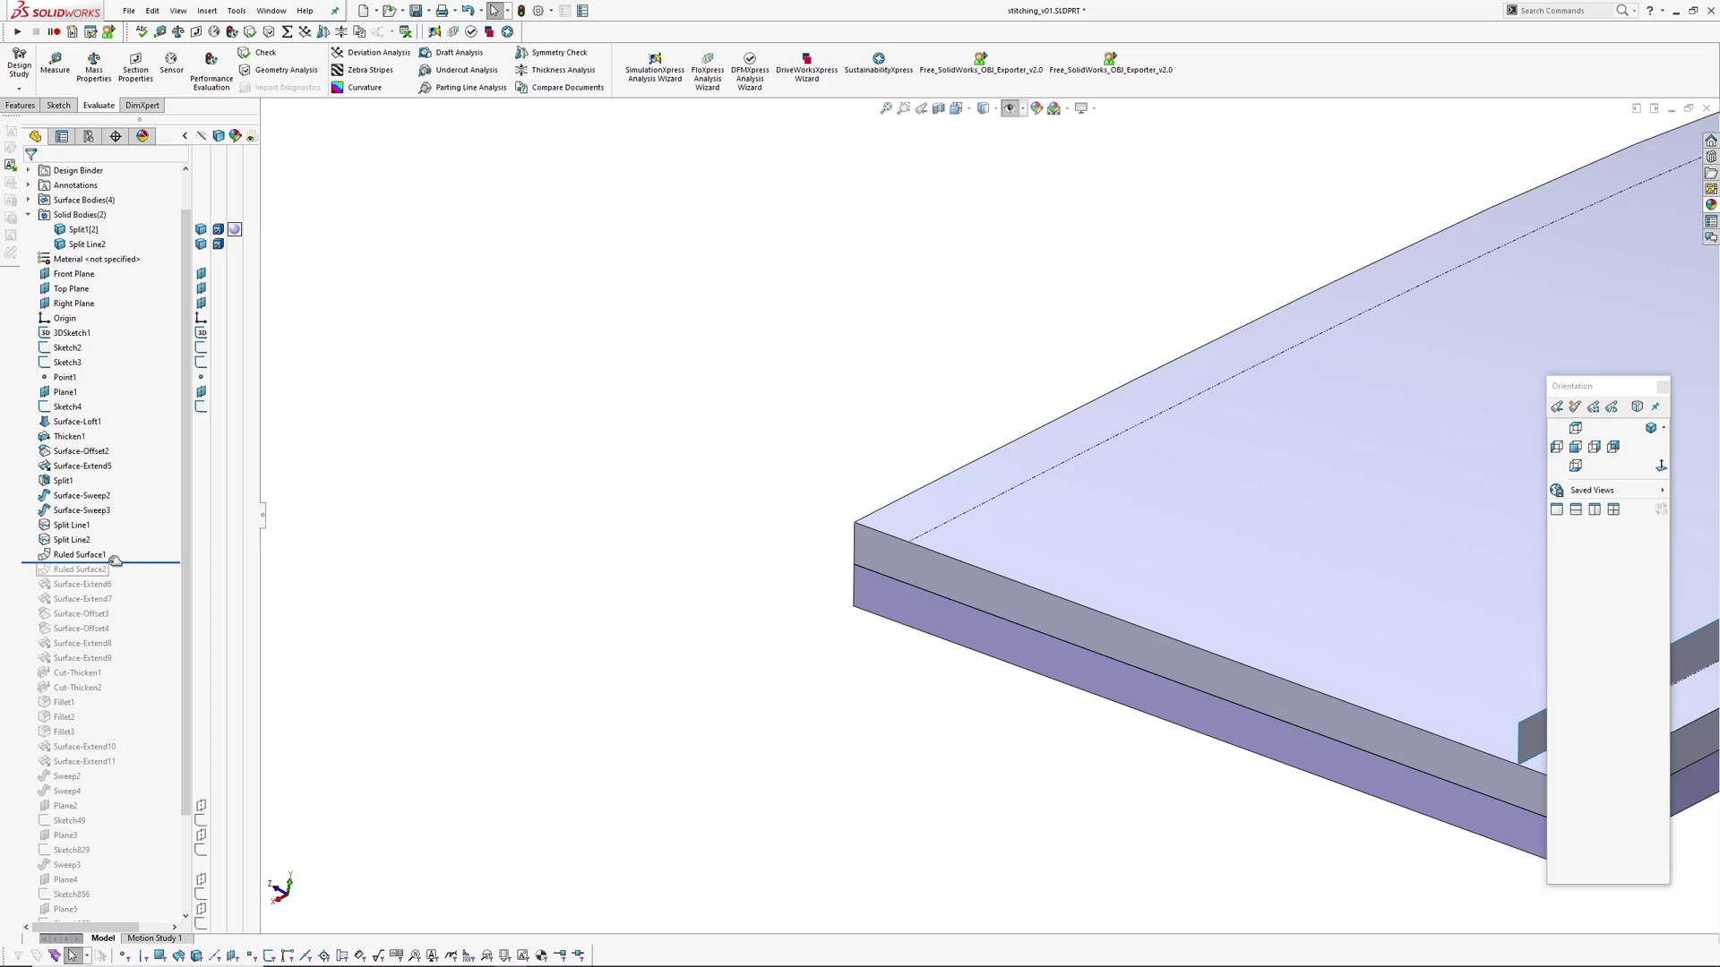
# - Roll the feature history forward past Ruled Surface2 and hide both solid bodies to isolate the two ruled surfaces
pyautogui.moveTo(118, 563); pyautogui.dragTo(126, 573)
pyautogui.scroll(3, 519, 529)
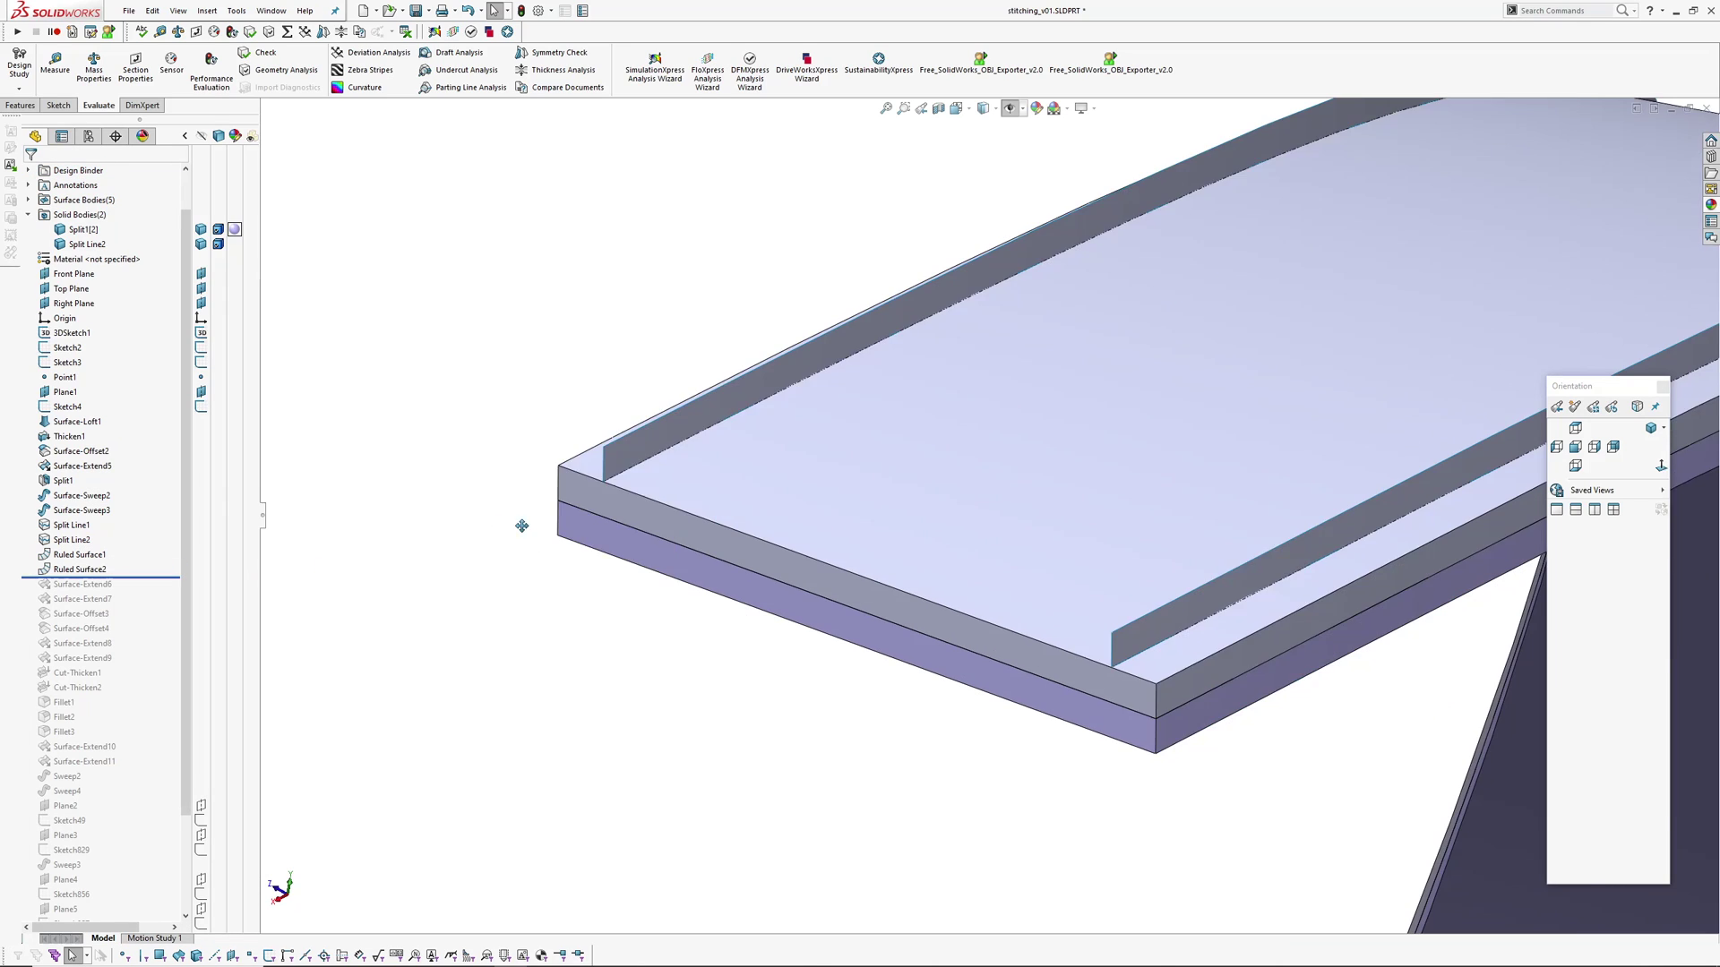
pyautogui.press('Tab')
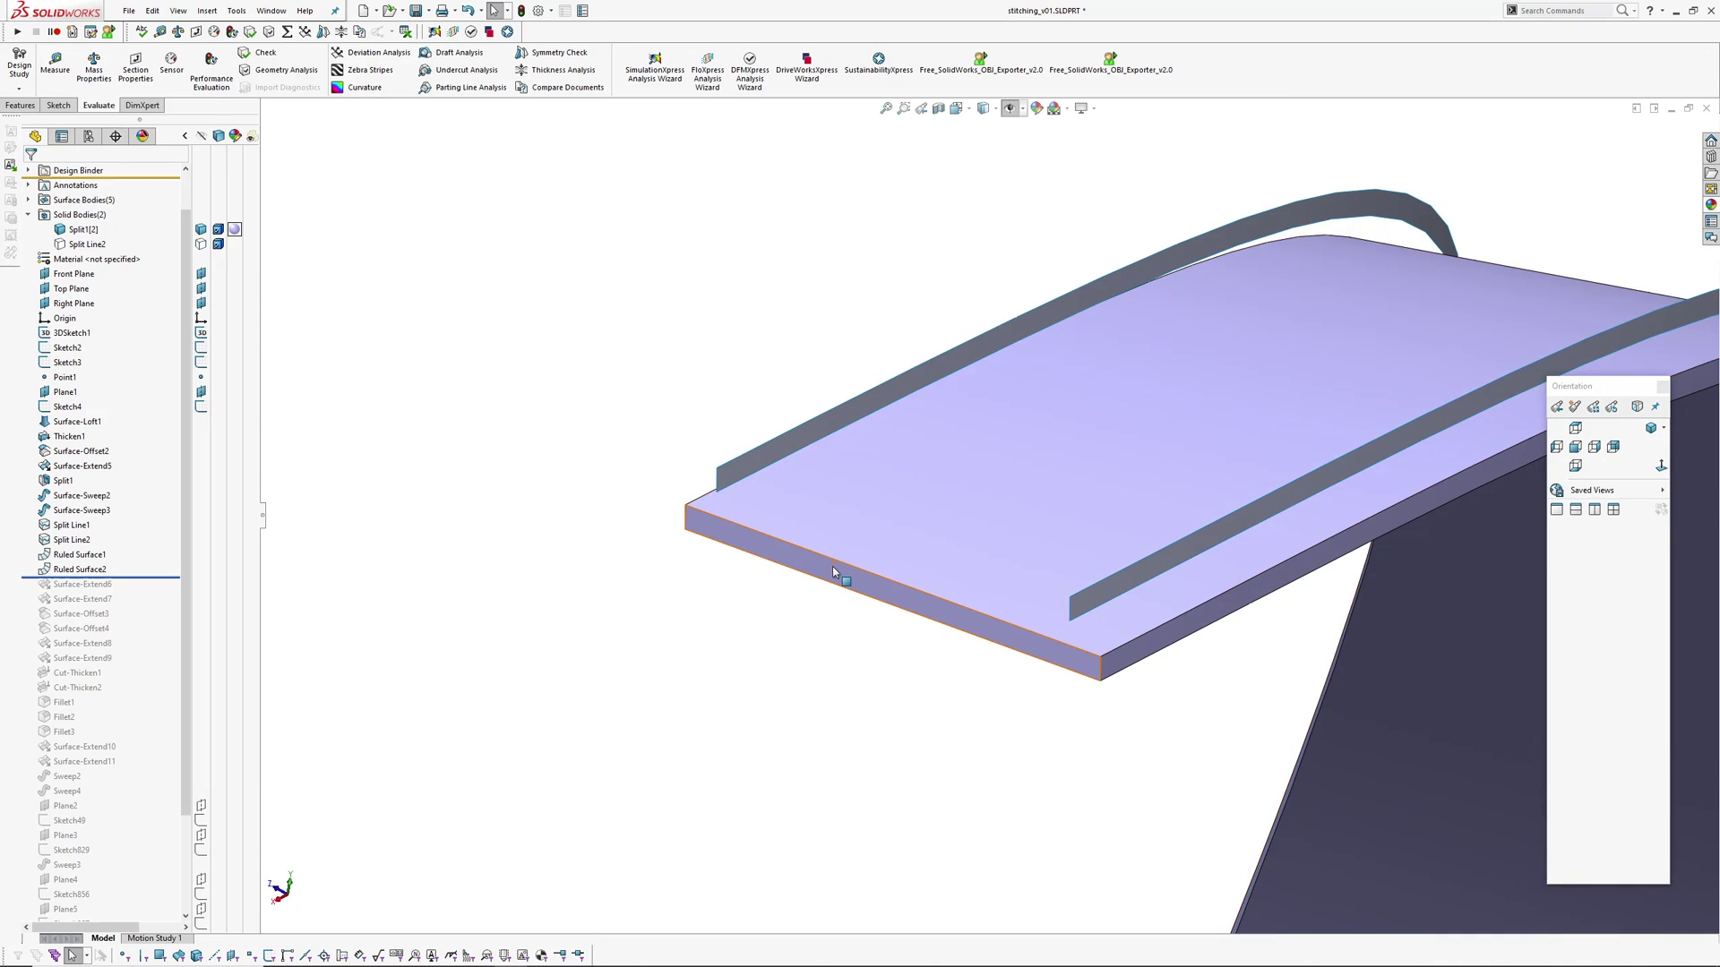
pyautogui.press('Tab')
pyautogui.keyDown('ctrl'); pyautogui.moveTo(920, 571); pyautogui.dragTo(728, 559, button='middle'); pyautogui.keyUp('ctrl')
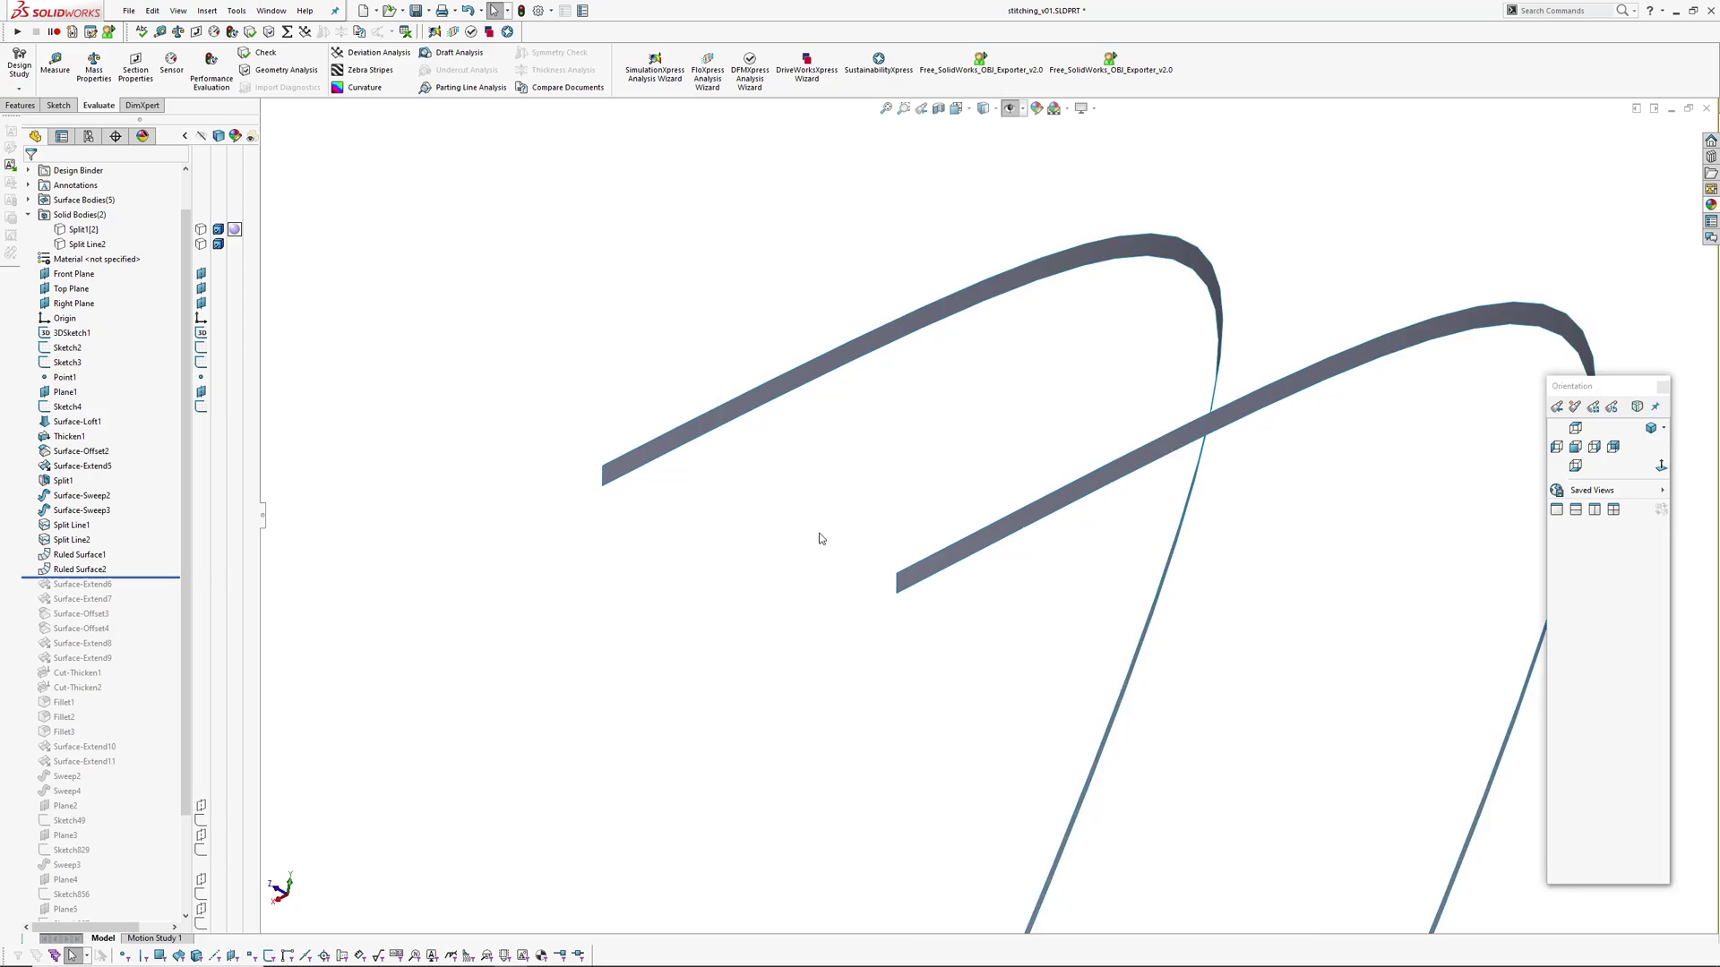
# - Roll the feature history forward past Surface-Extend6 and Surface-Extend7 and check the lower edge of the extended ruled surface
pyautogui.scroll(2, 564, 521)
pyautogui.click(526, 472)
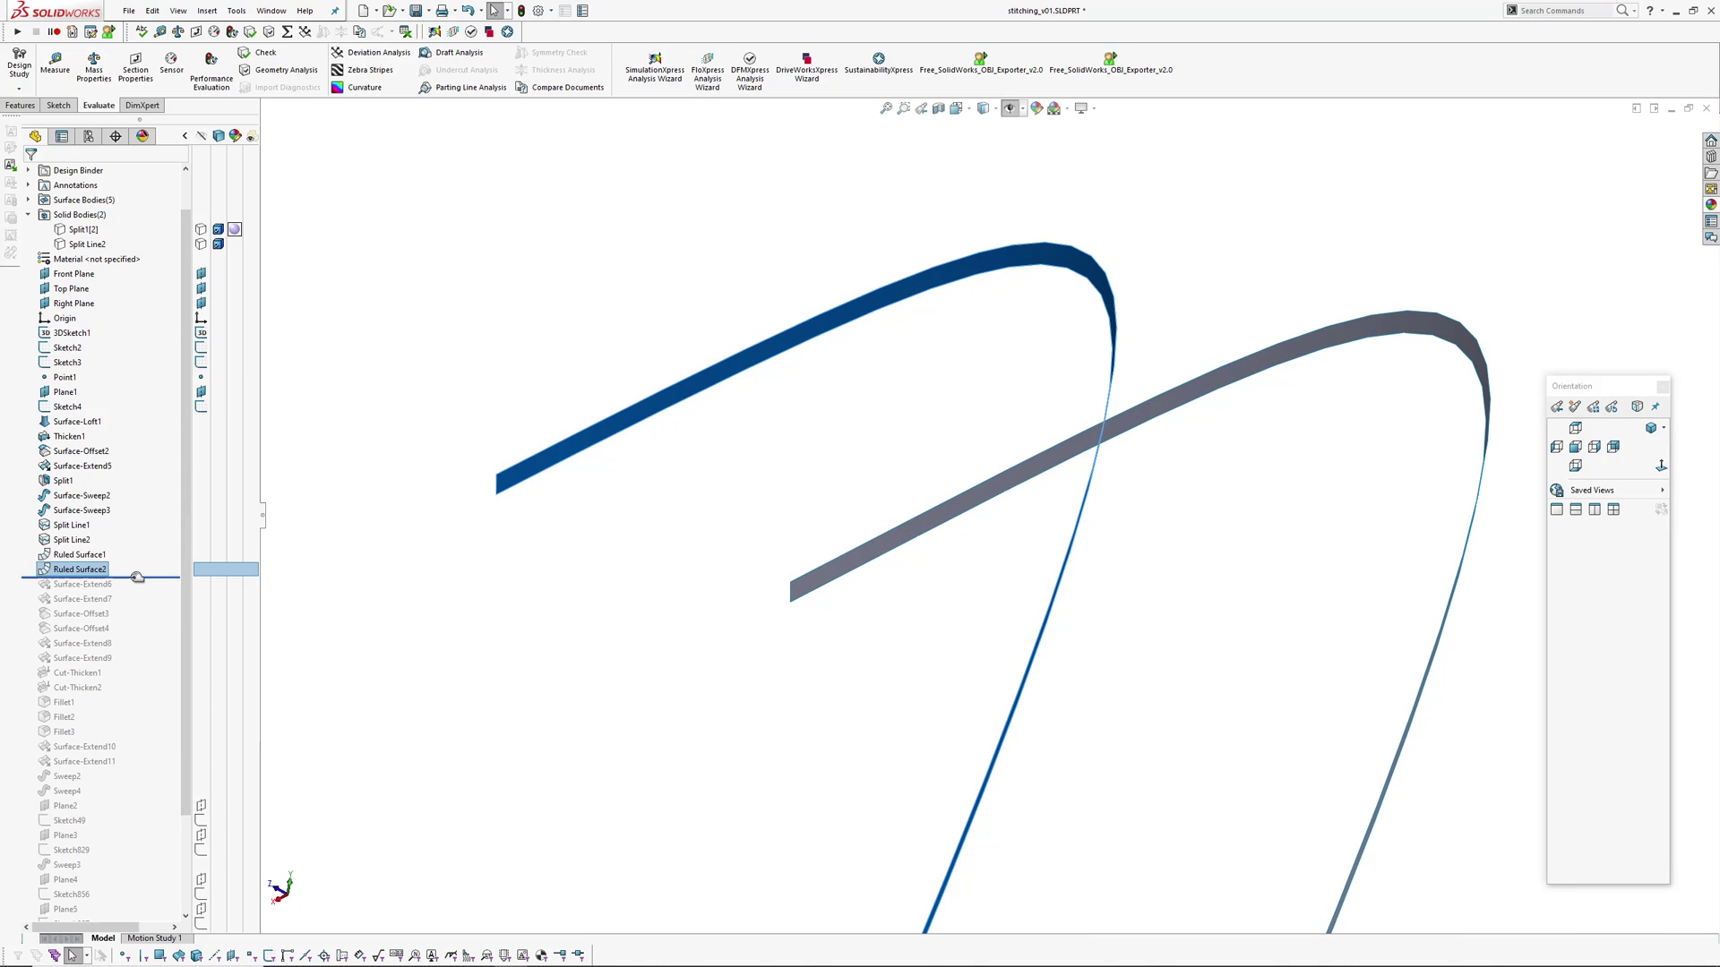
pyautogui.moveTo(137, 576); pyautogui.dragTo(132, 591)
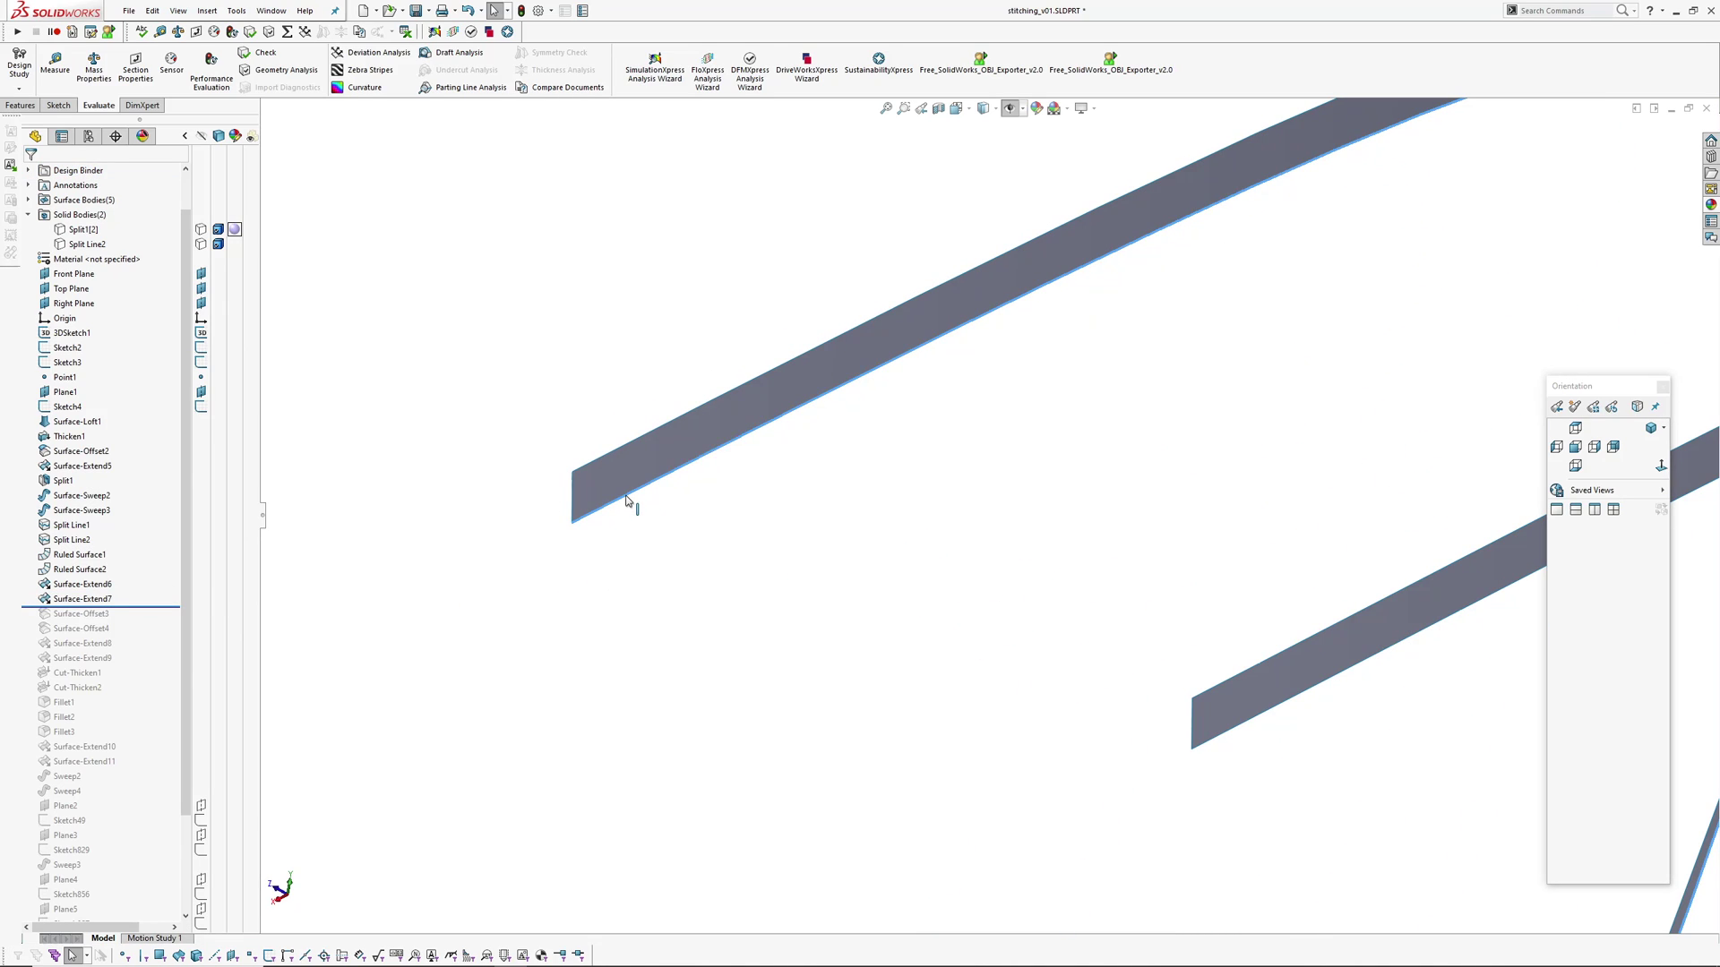
pyautogui.click(625, 504)
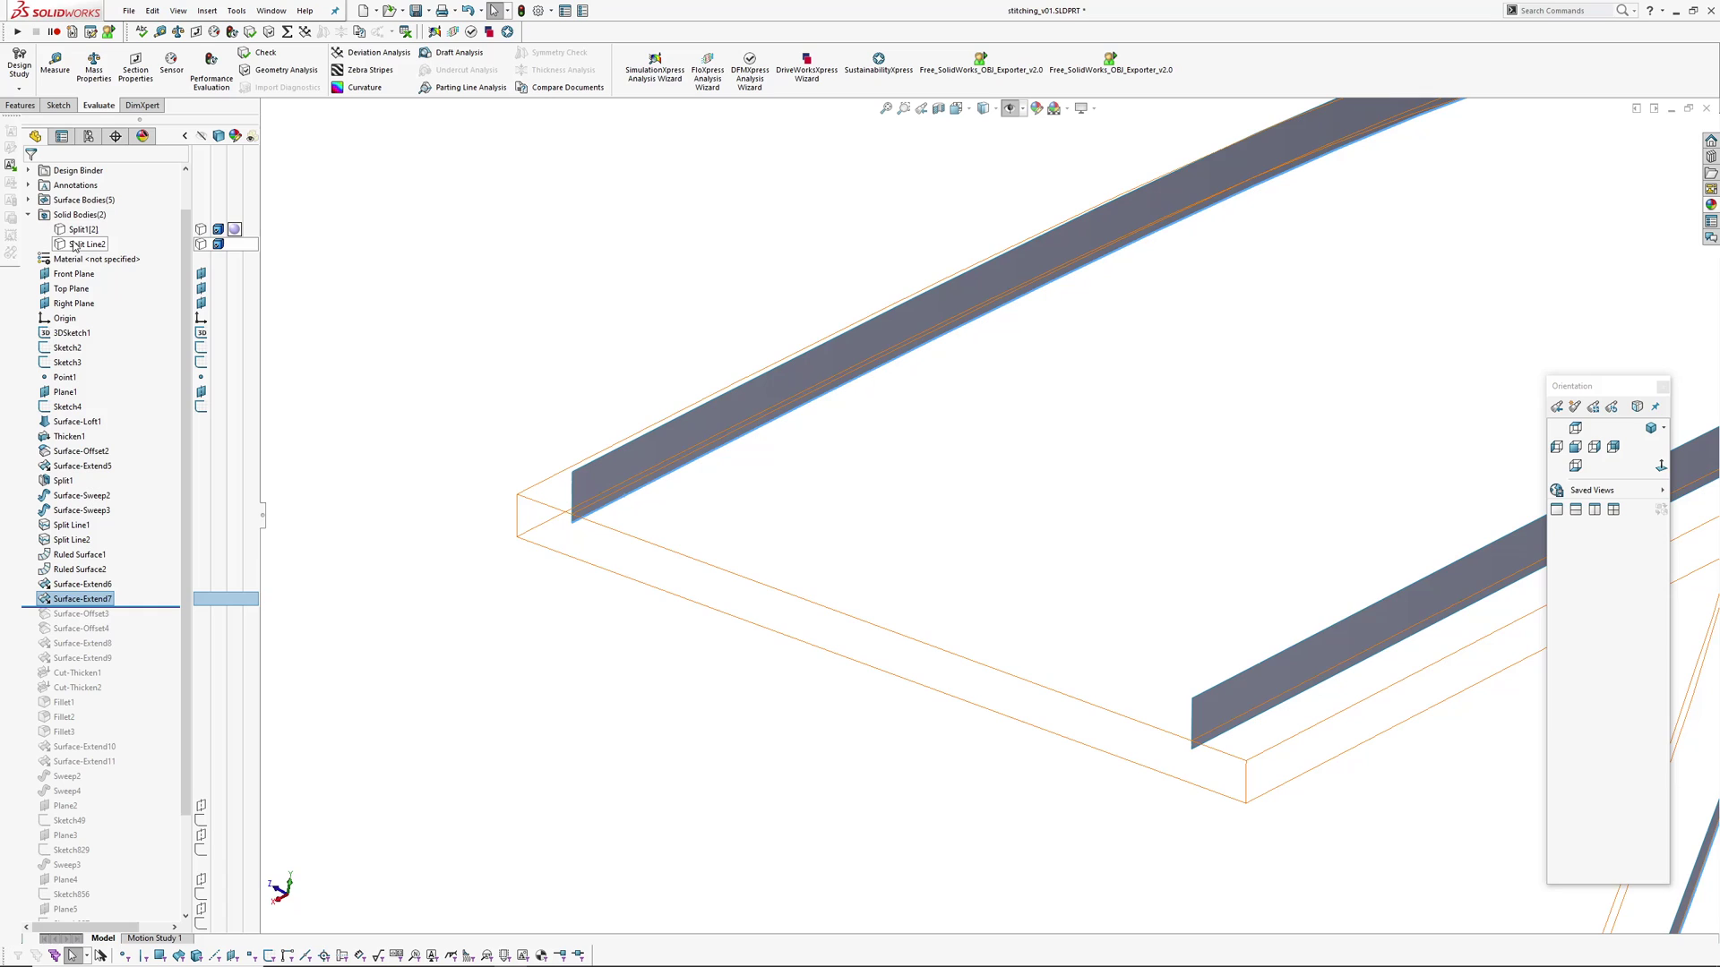
# - Show the strap body Split Line2 again and check where the extended surfaces enter it in hidden-line and shaded display
pyautogui.click(87, 243)
pyautogui.click(86, 222)
pyautogui.scroll(-4, 560, 573)
pyautogui.moveTo(565, 538)
pyautogui.mouseDown(button='middle')
pyautogui.moveTo(583, 422)
pyautogui.moveTo(576, 565)
pyautogui.mouseUp(button='middle')
pyautogui.click(576, 564)
pyautogui.scroll(-3, 471, 403)
pyautogui.press('Tab')
pyautogui.scroll(-3, 584, 403)
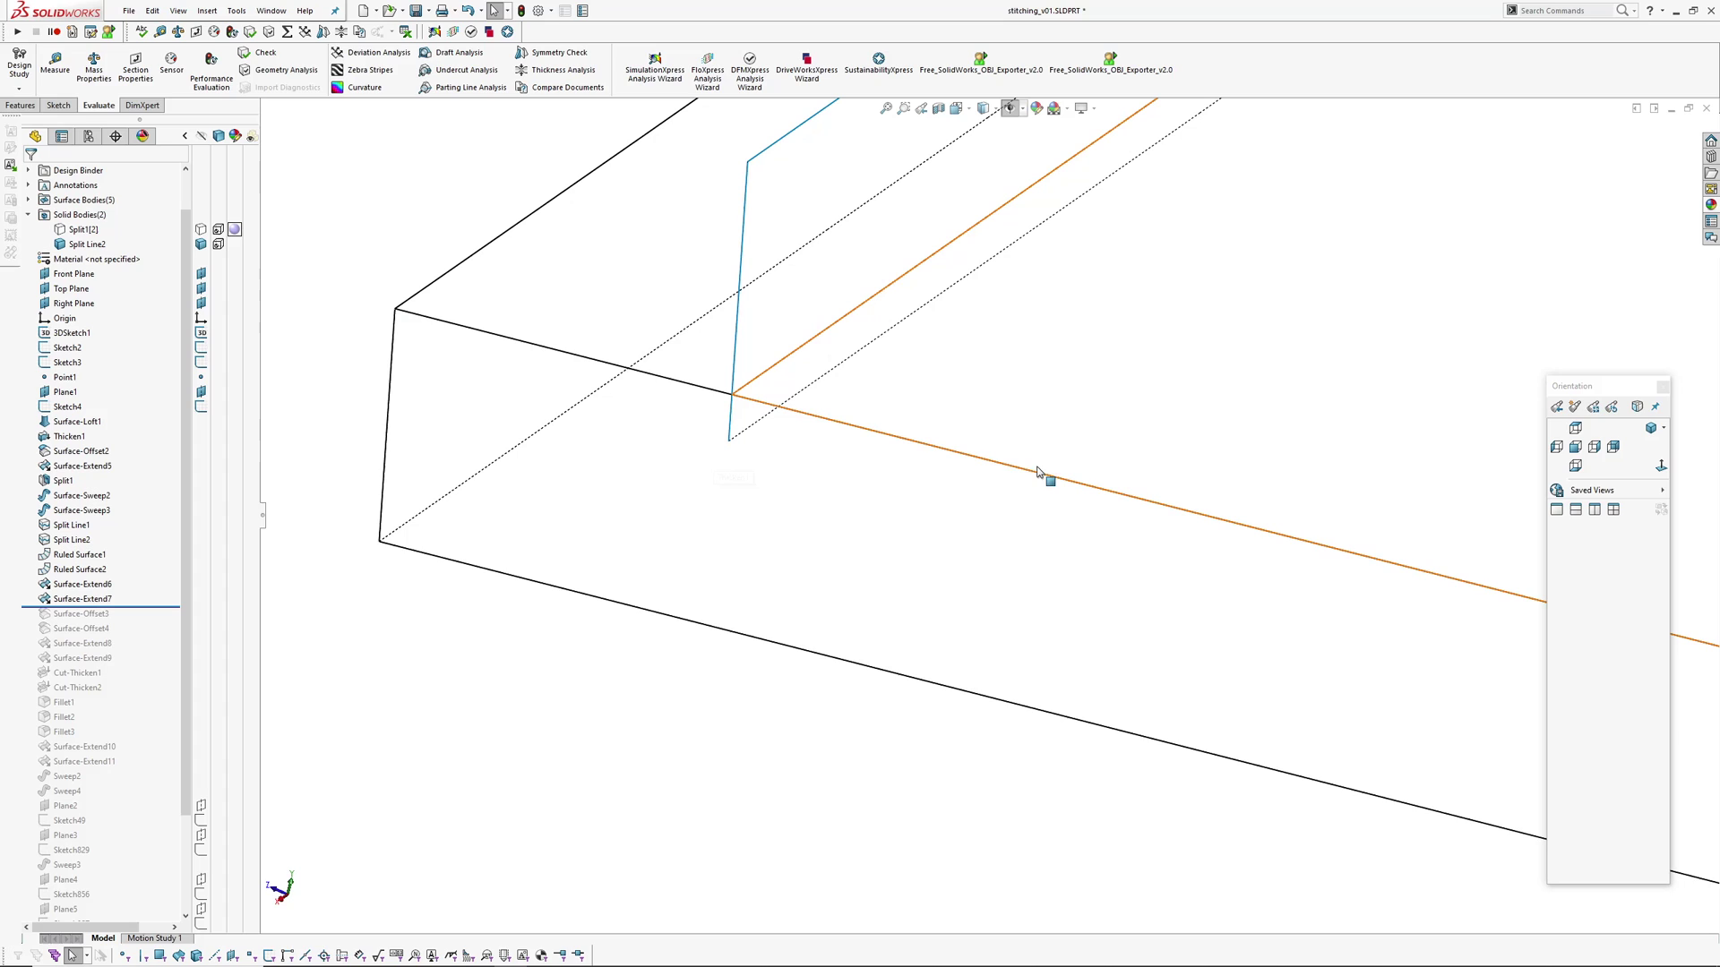
pyautogui.scroll(8, 985, 511)
pyautogui.press('2')
pyautogui.click(1075, 515)
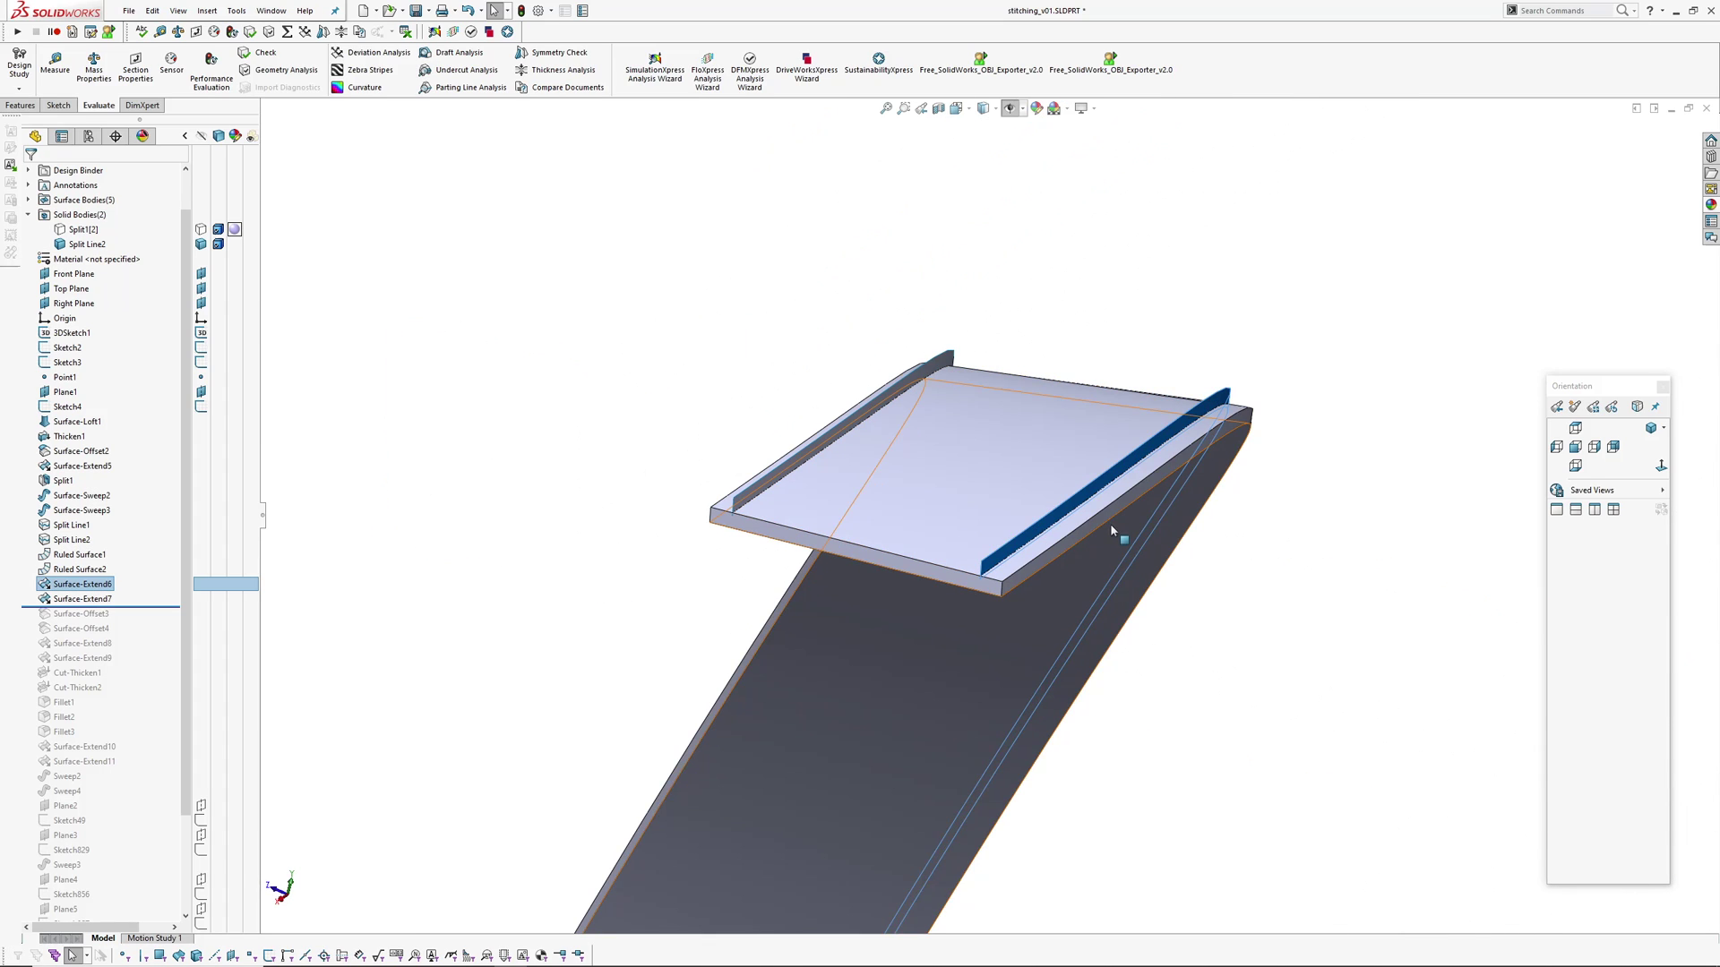
# - Examine the extended ruled surfaces along both edges of the strap, from its curved bend to its flat end
pyautogui.scroll(4, 976, 518)
pyautogui.moveTo(866, 796)
pyautogui.keyDown('ctrl'); pyautogui.mouseDown(button='middle')
pyautogui.moveTo(919, 599)
pyautogui.moveTo(722, 642)
pyautogui.moveTo(728, 618)
pyautogui.mouseUp(button='middle'); pyautogui.keyUp('ctrl')
pyautogui.scroll(-7, 903, 654)
pyautogui.doubleClick(800, 448)
pyautogui.press('Escape')
pyautogui.press('Escape')
pyautogui.scroll(7, 780, 553)
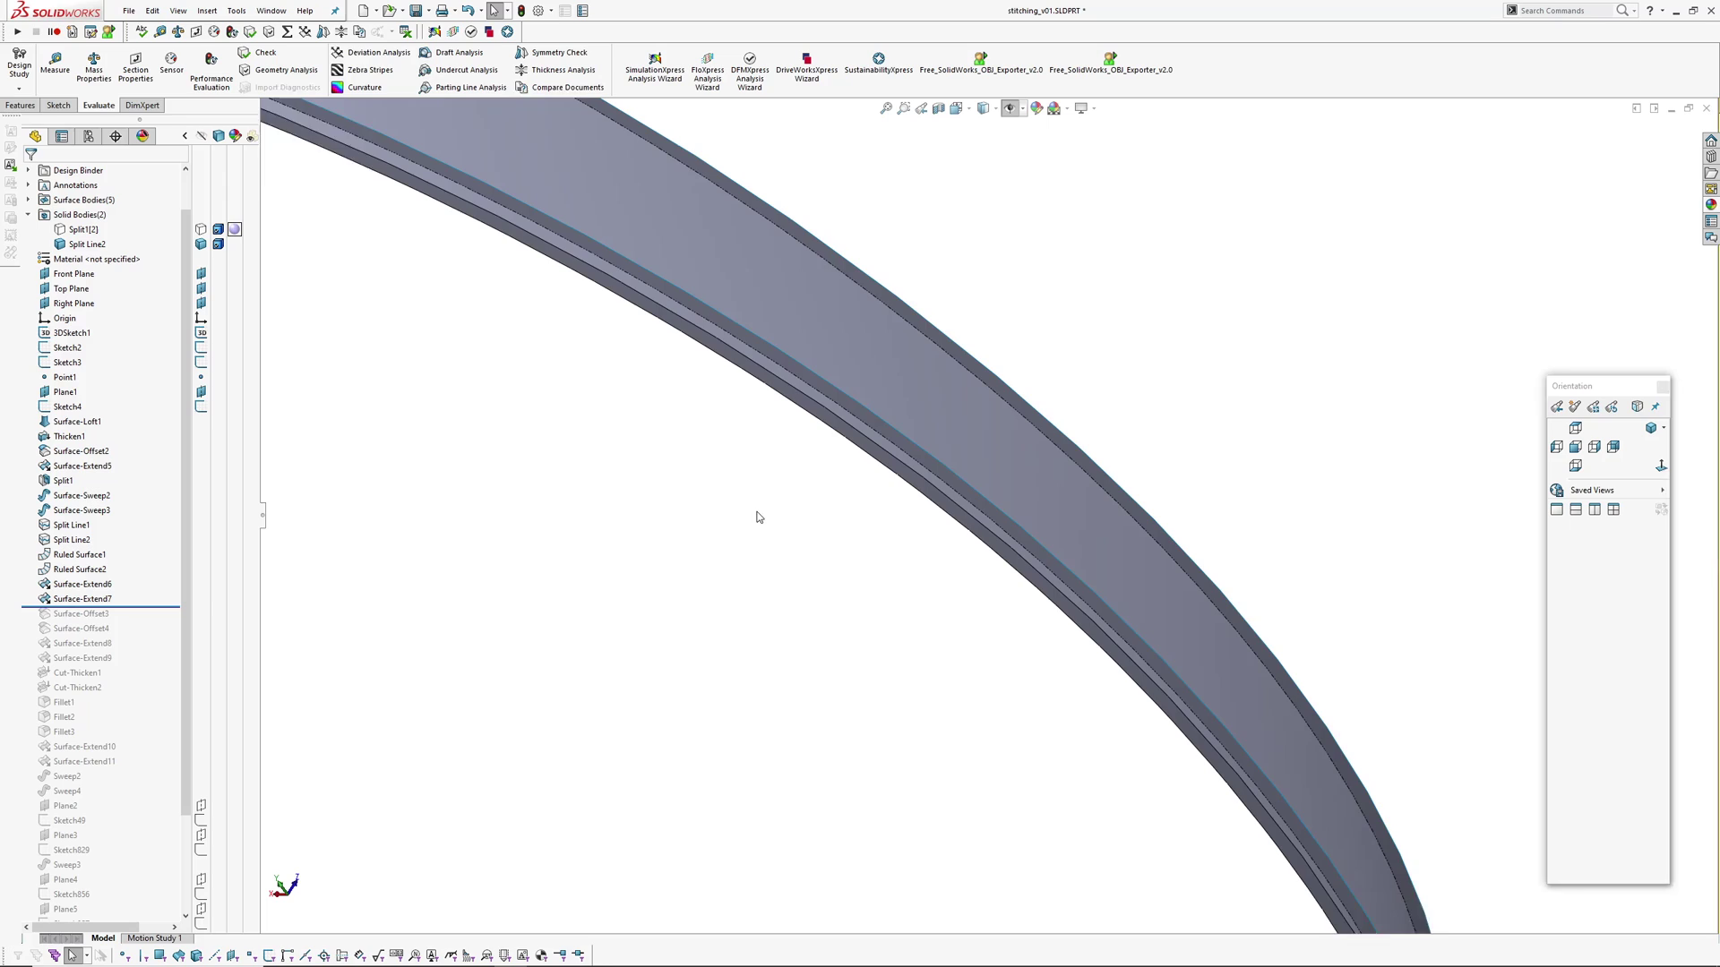
pyautogui.moveTo(756, 515); pyautogui.dragTo(430, 466, button='middle')
pyautogui.scroll(5, 580, 492)
pyautogui.moveTo(579, 491); pyautogui.dragTo(599, 579, button='middle')
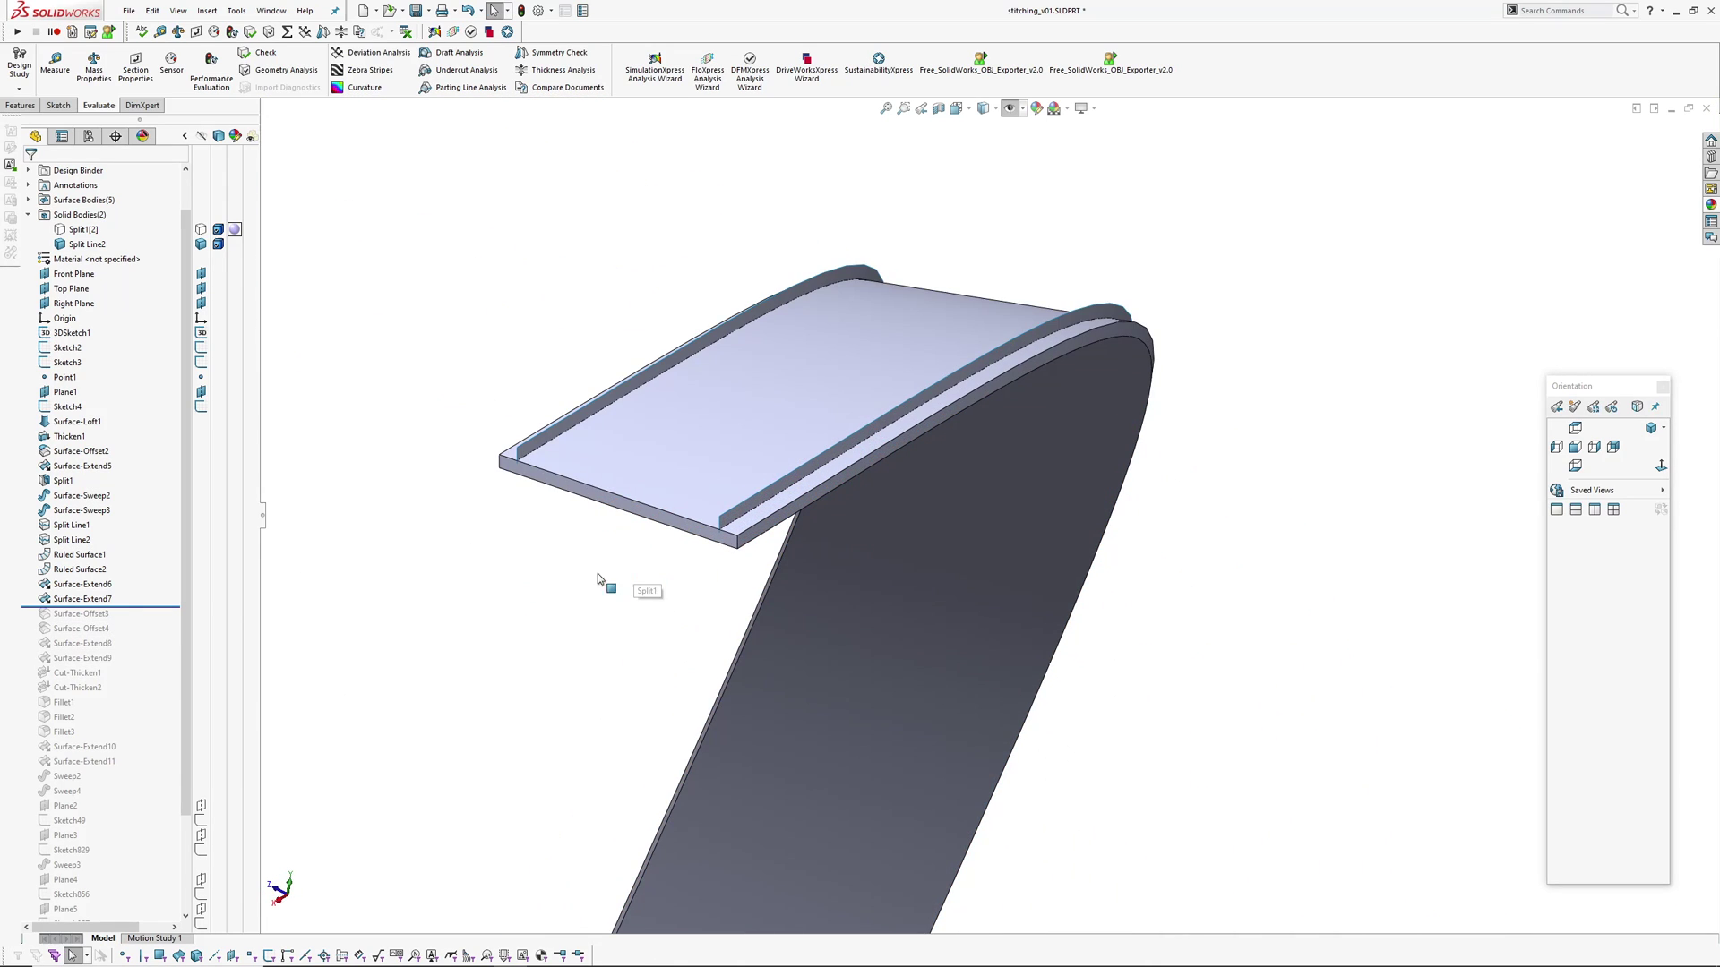
# - Roll the feature history forward past Surface-Offset3 and Surface-Offset4 and highlight both offset surfaces on the strap
pyautogui.moveTo(134, 608); pyautogui.dragTo(126, 640)
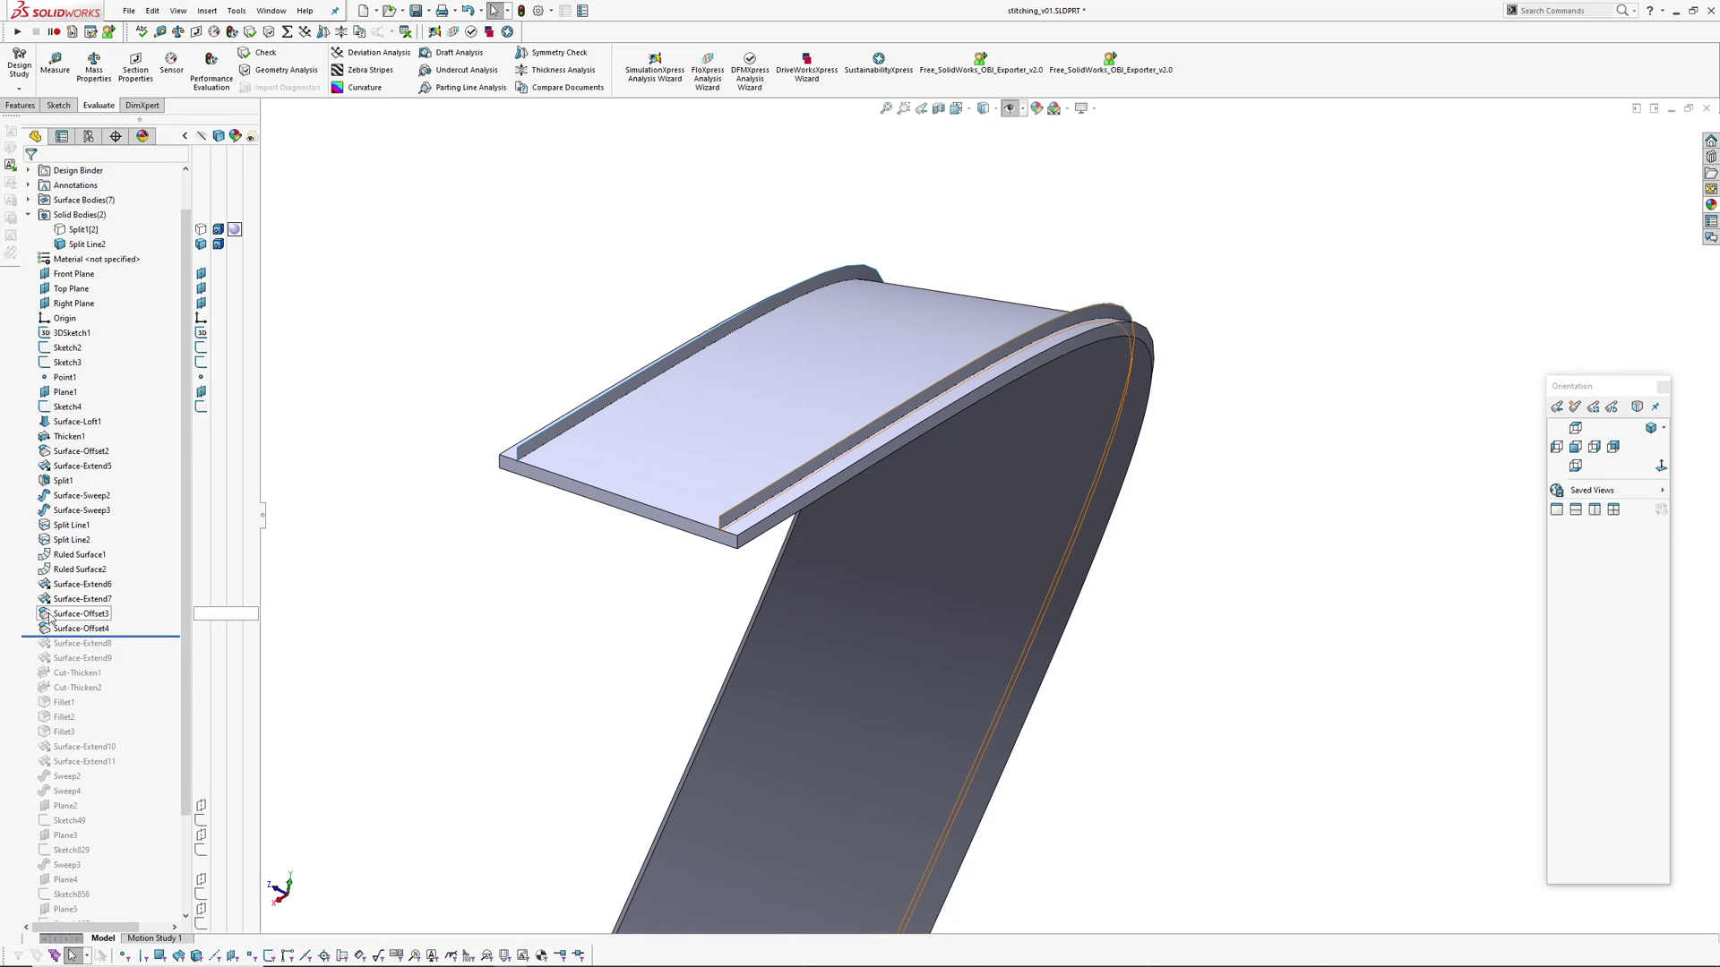
pyautogui.click(76, 614)
pyautogui.keyDown('ctrl'); pyautogui.click(81, 629); pyautogui.keyUp('ctrl')
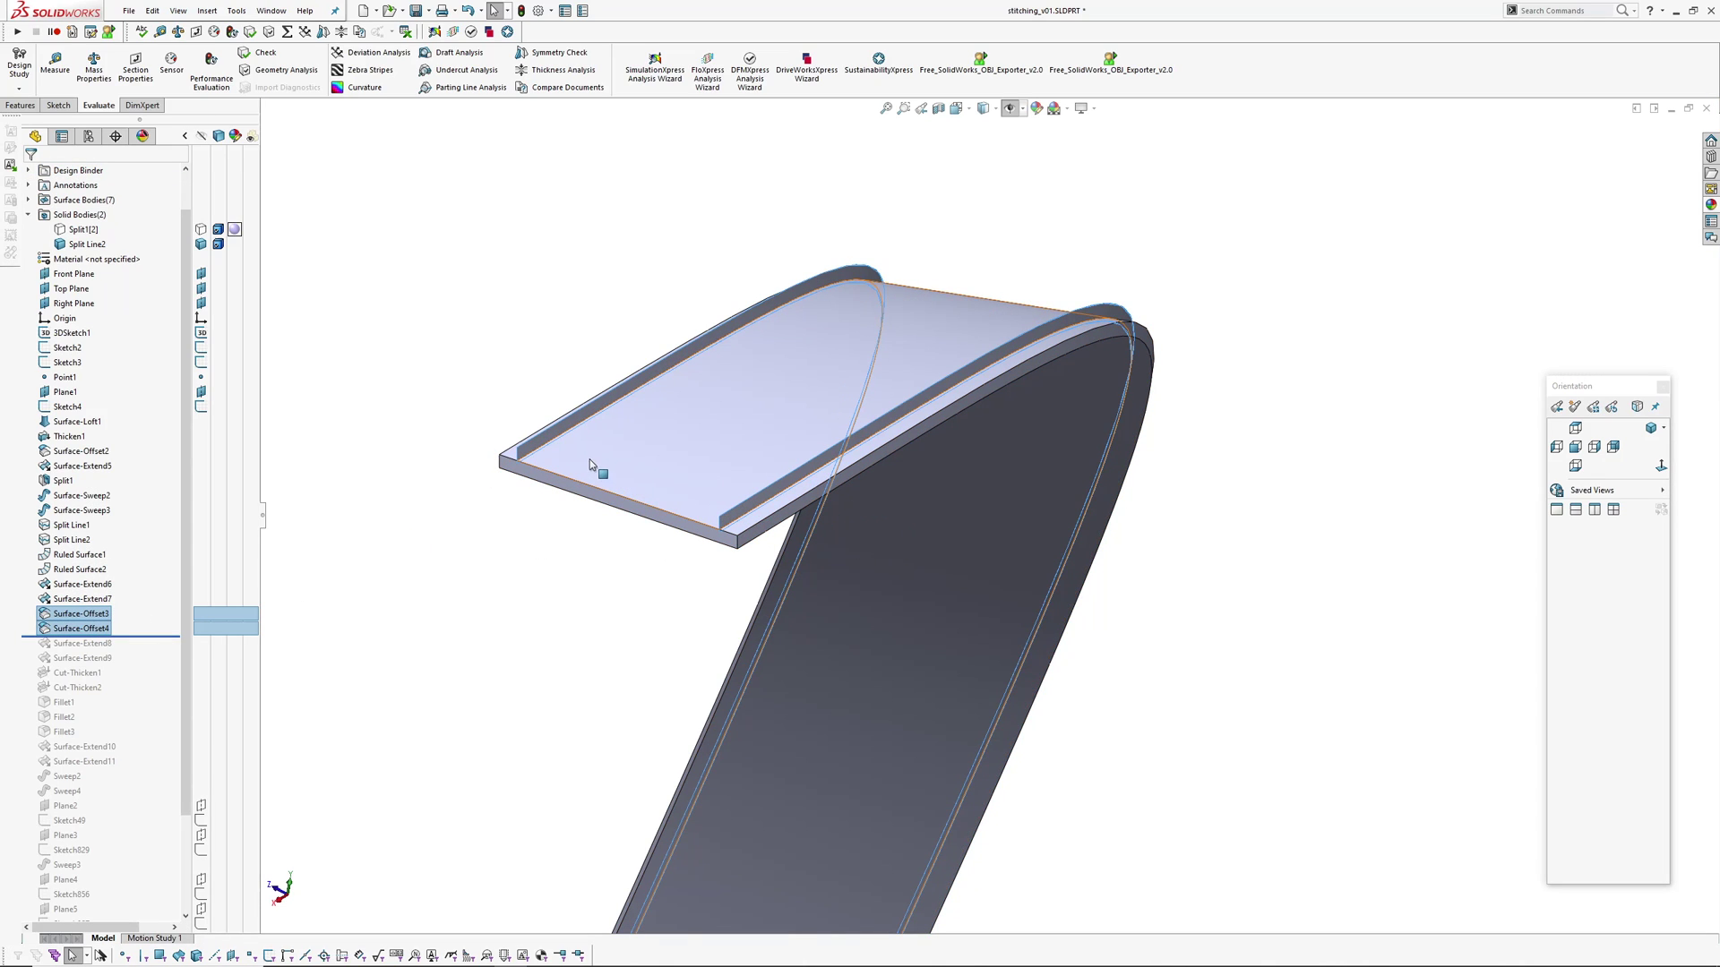
pyautogui.click(628, 582)
pyautogui.scroll(3, 622, 564)
pyautogui.scroll(-6, 788, 534)
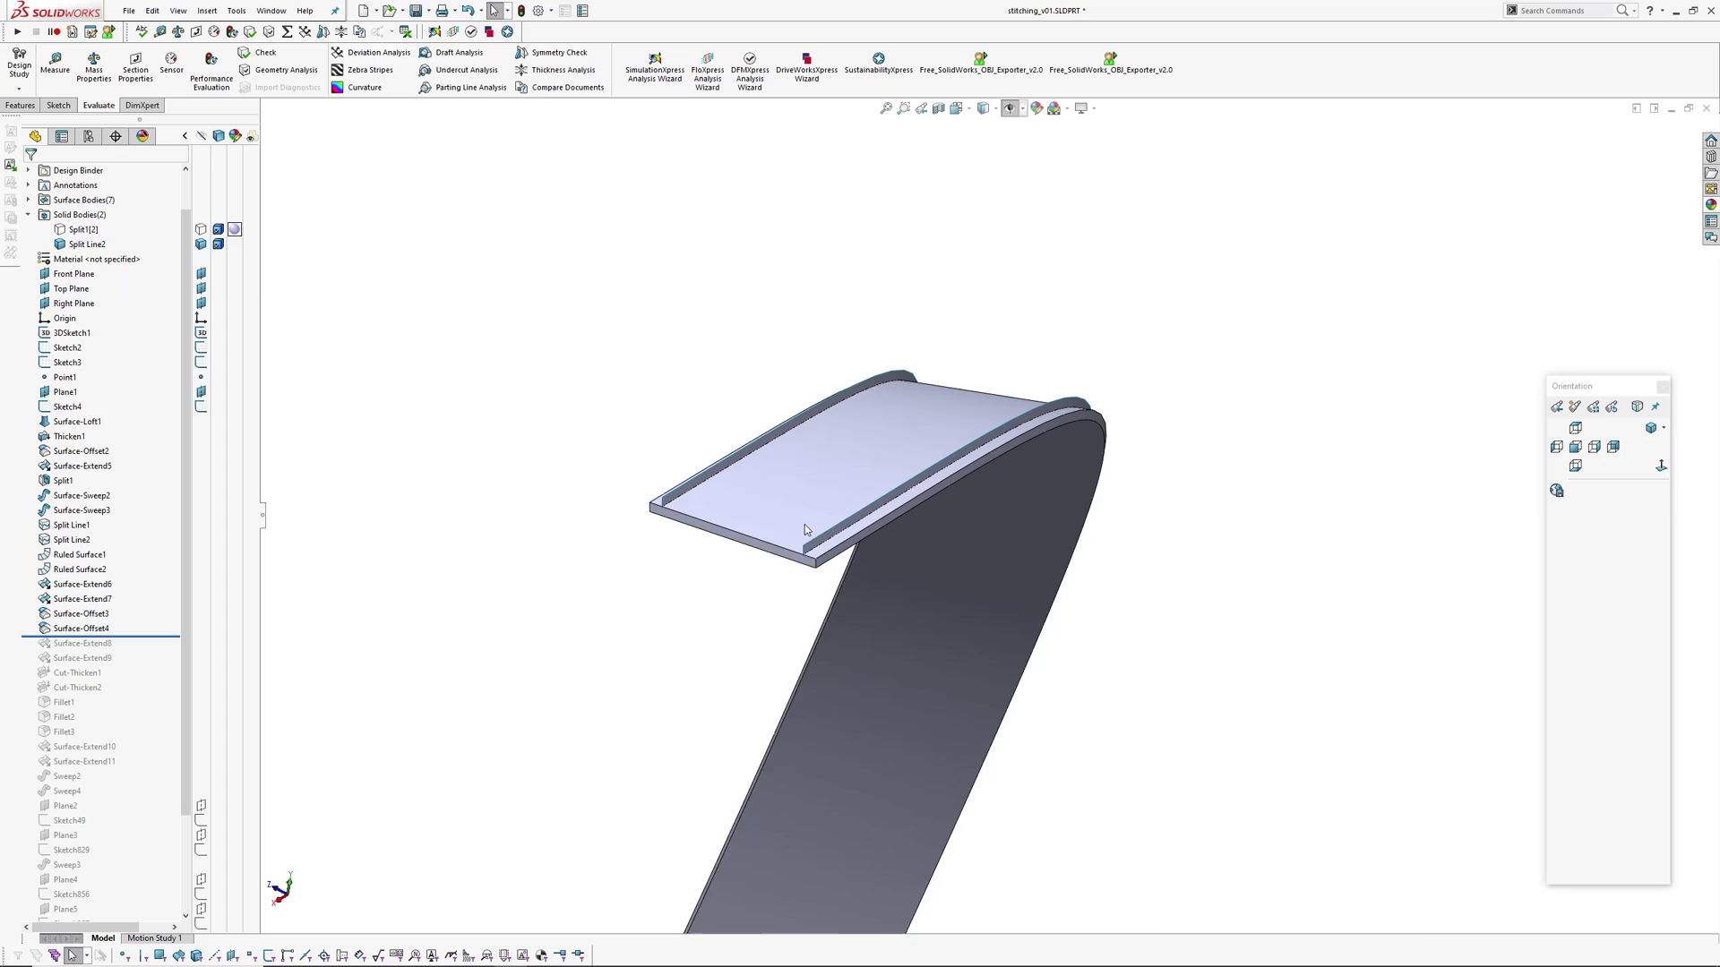
# - Roll the feature history forward past Surface-Extend8 and Surface-Extend9 and view the surfaces at the strap's end face
pyautogui.keyDown('ctrl'); pyautogui.moveTo(787, 534); pyautogui.dragTo(785, 401, button='middle'); pyautogui.keyUp('ctrl')
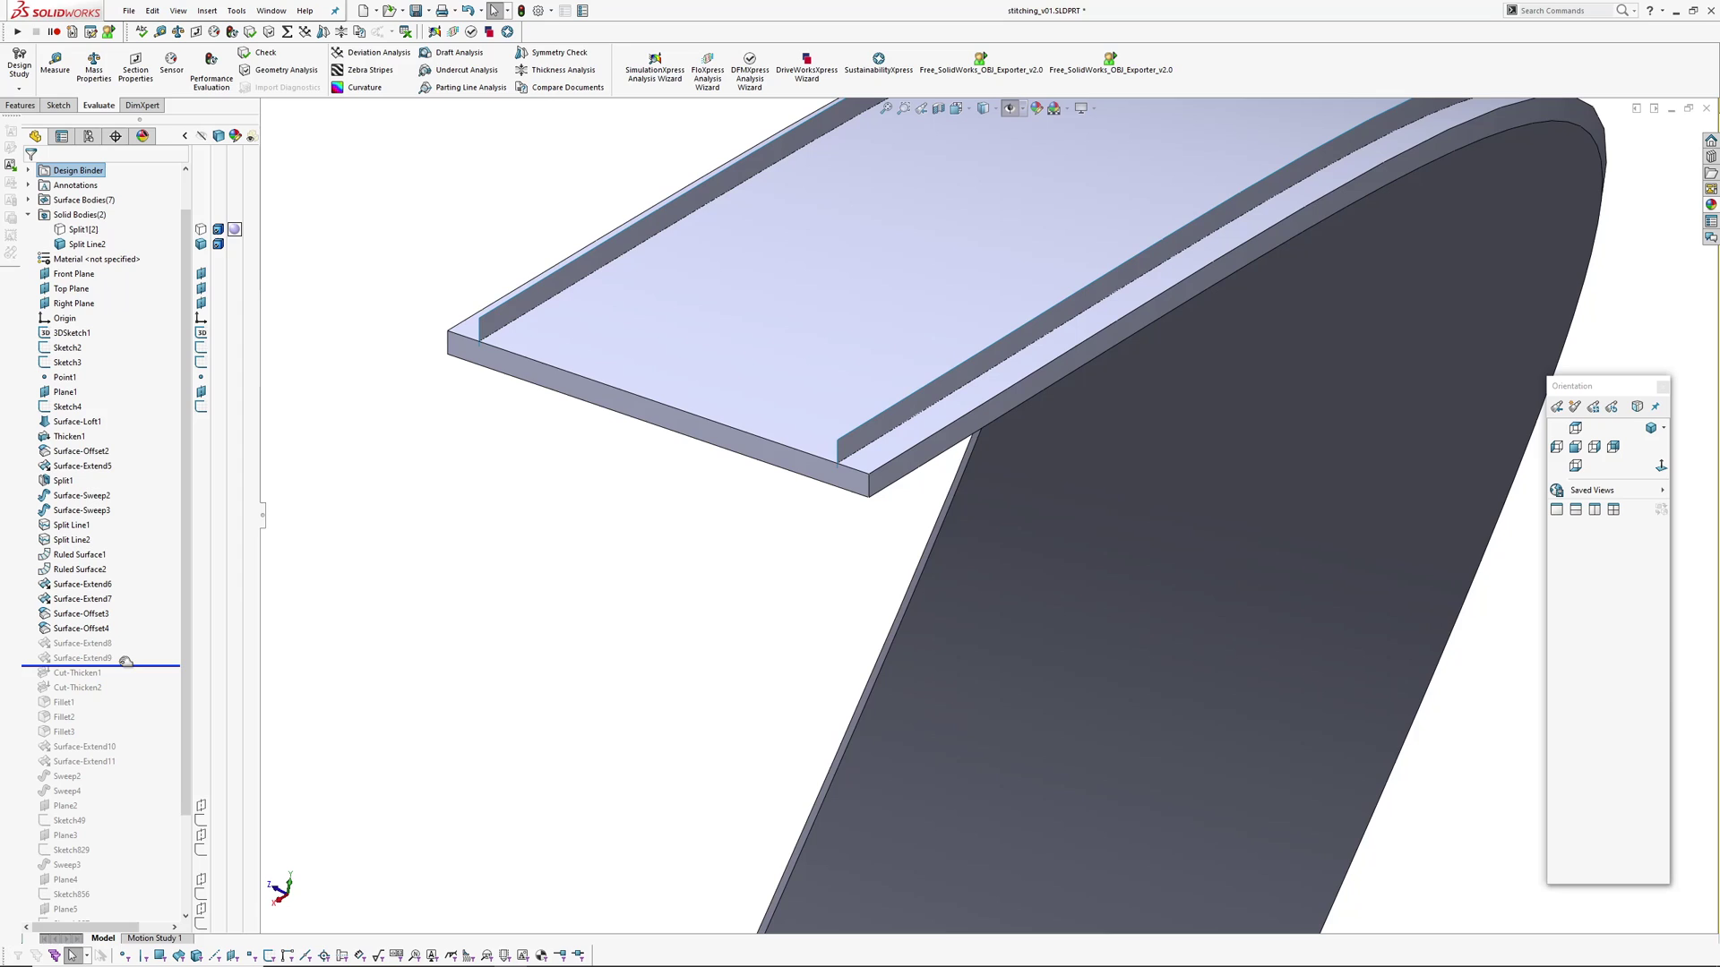
pyautogui.scroll(-5, 596, 526)
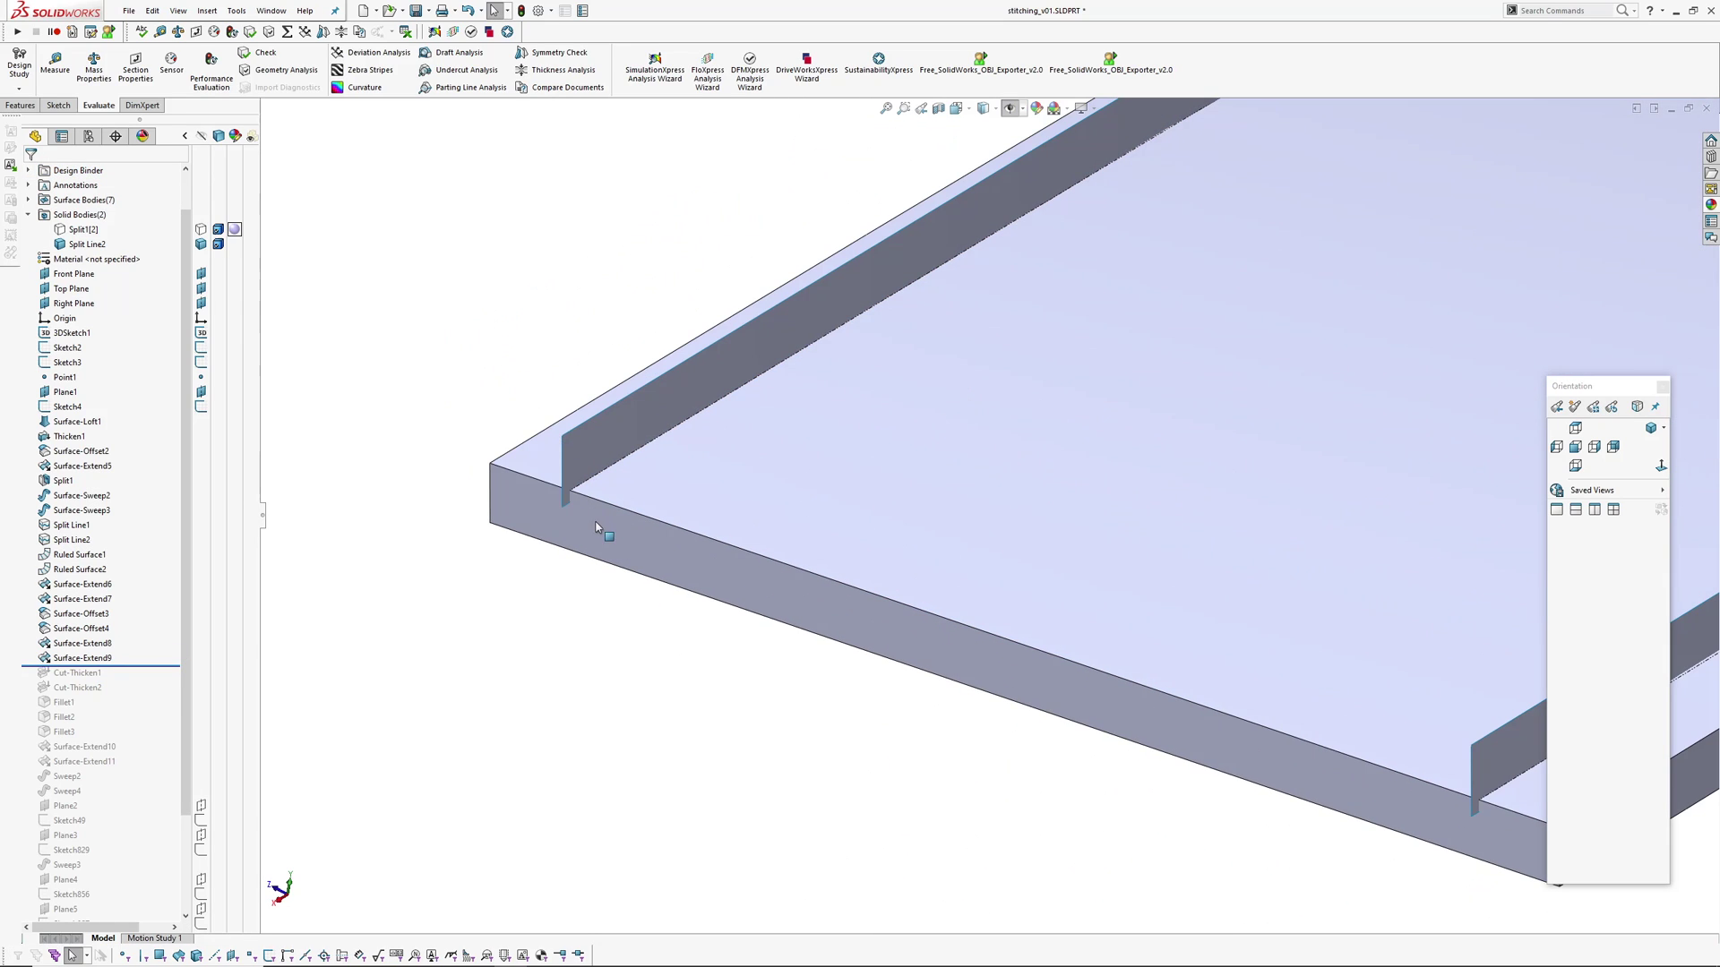
pyautogui.scroll(5, 565, 481)
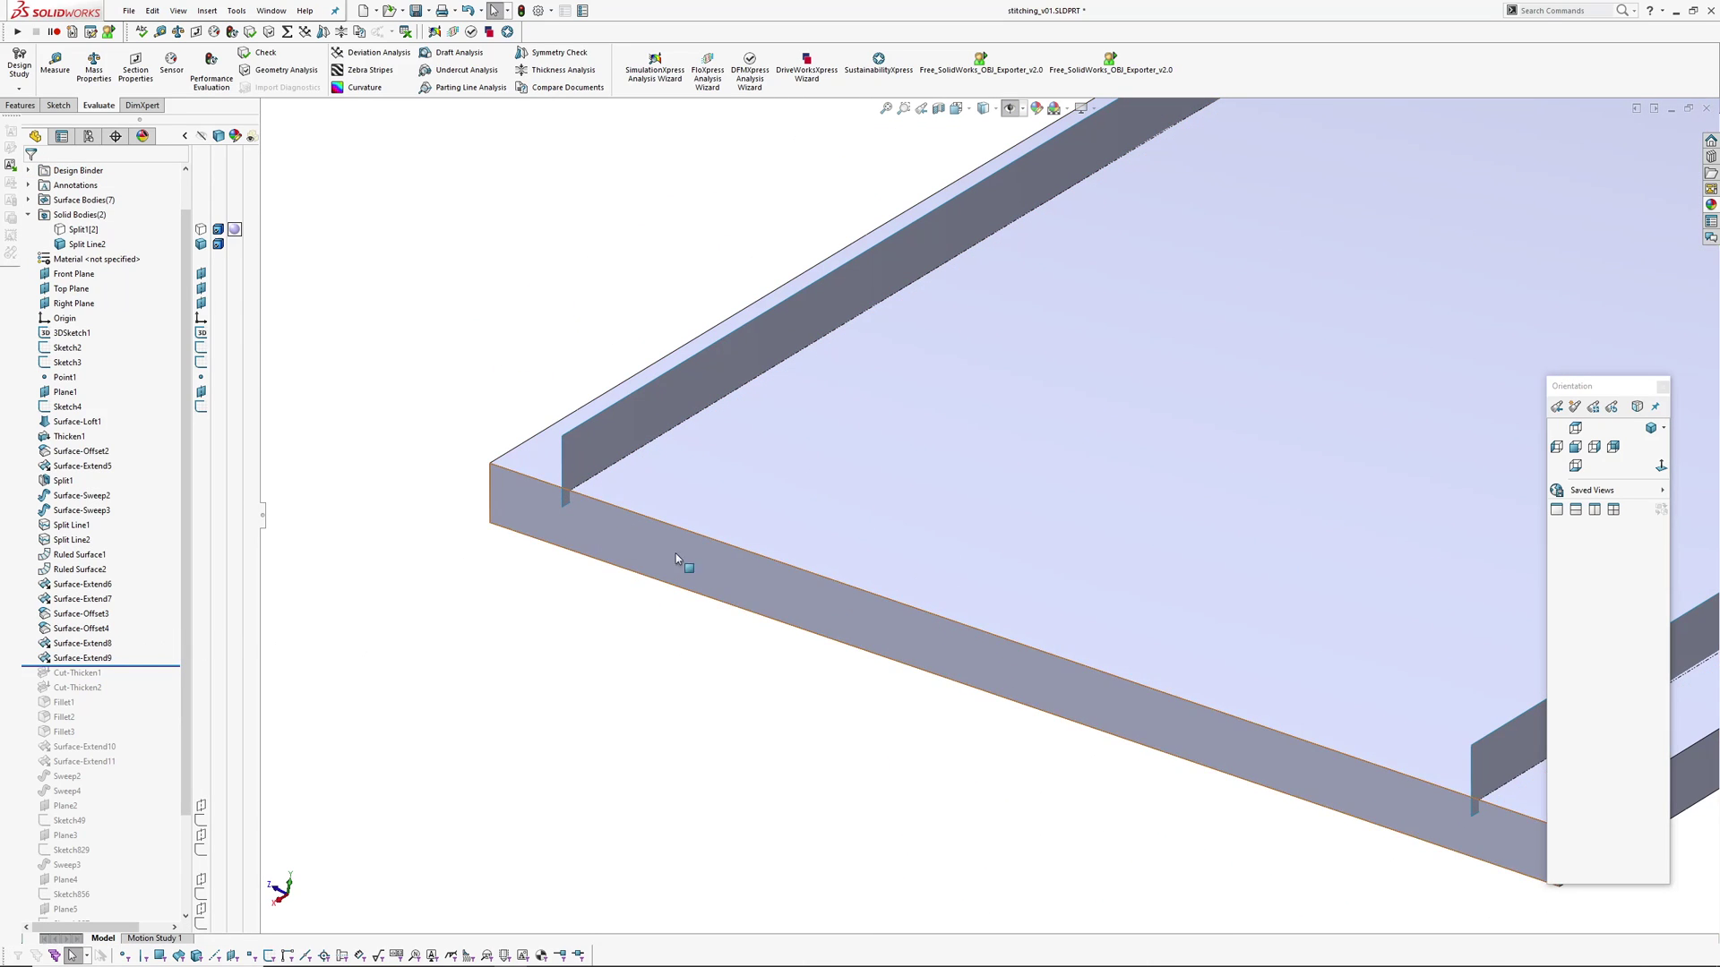
pyautogui.scroll(-3, 654, 519)
# - Highlight the two ruled surfaces and examine how their extended ends project beyond the strap's end face
pyautogui.click(644, 494)
pyautogui.scroll(5, 665, 471)
pyautogui.scroll(-2, 781, 589)
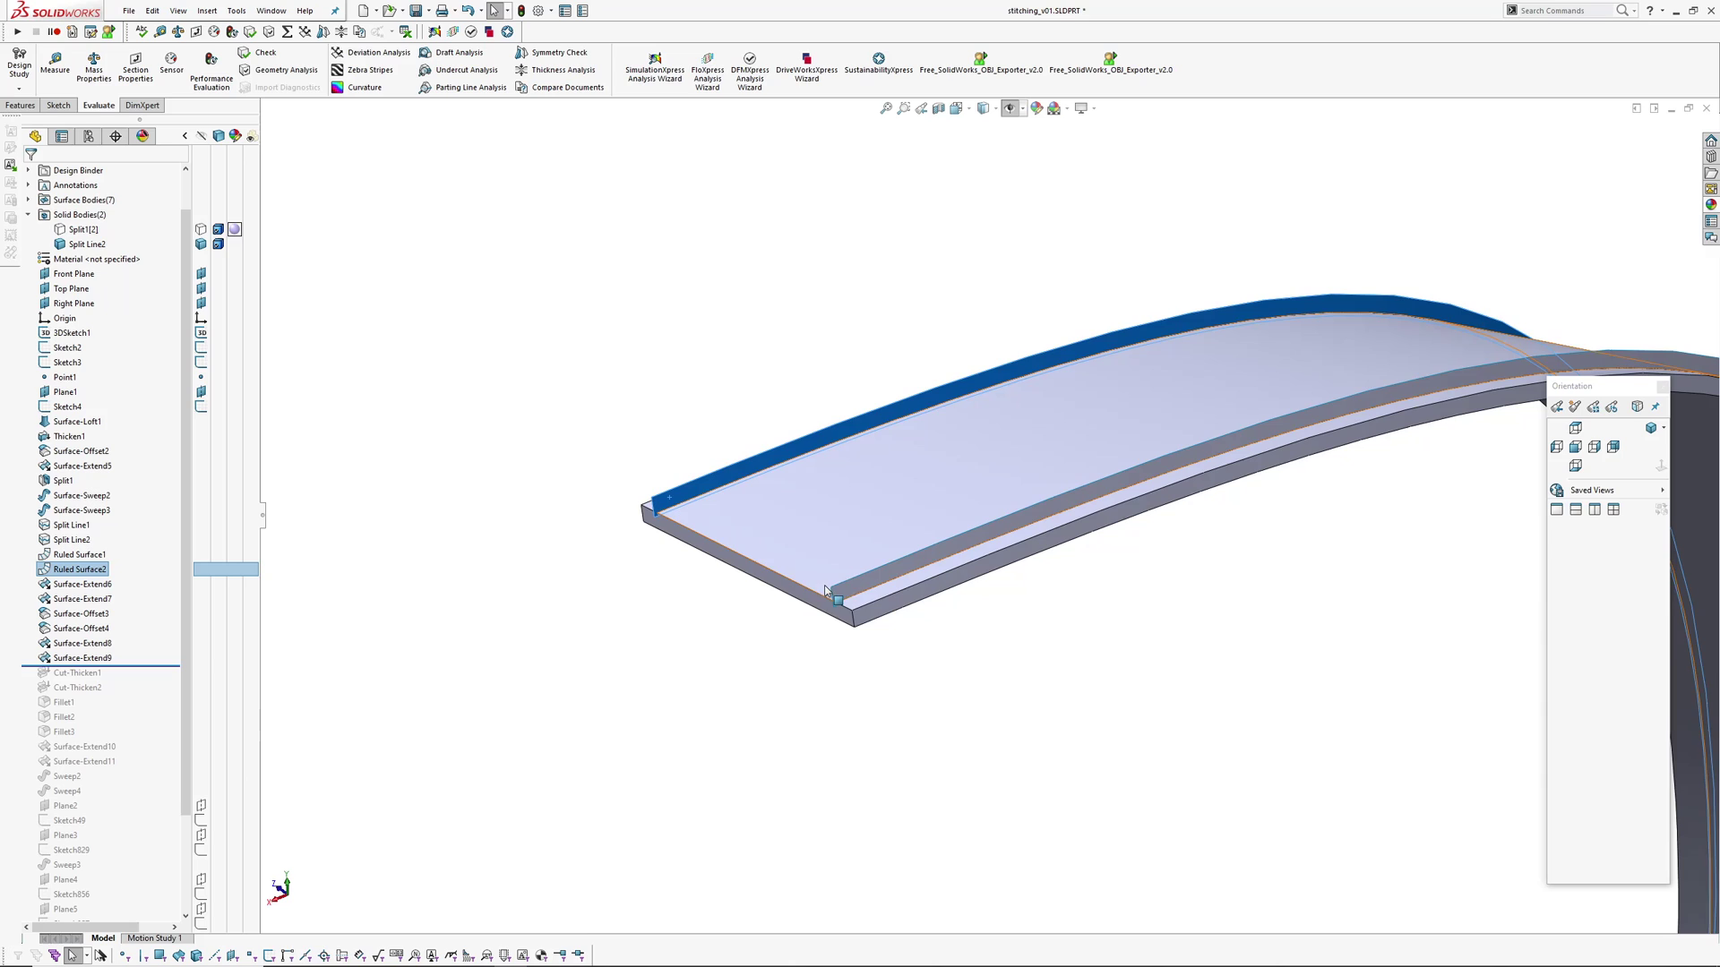
pyautogui.click(865, 585)
pyautogui.scroll(6, 868, 595)
pyautogui.scroll(-7, 877, 584)
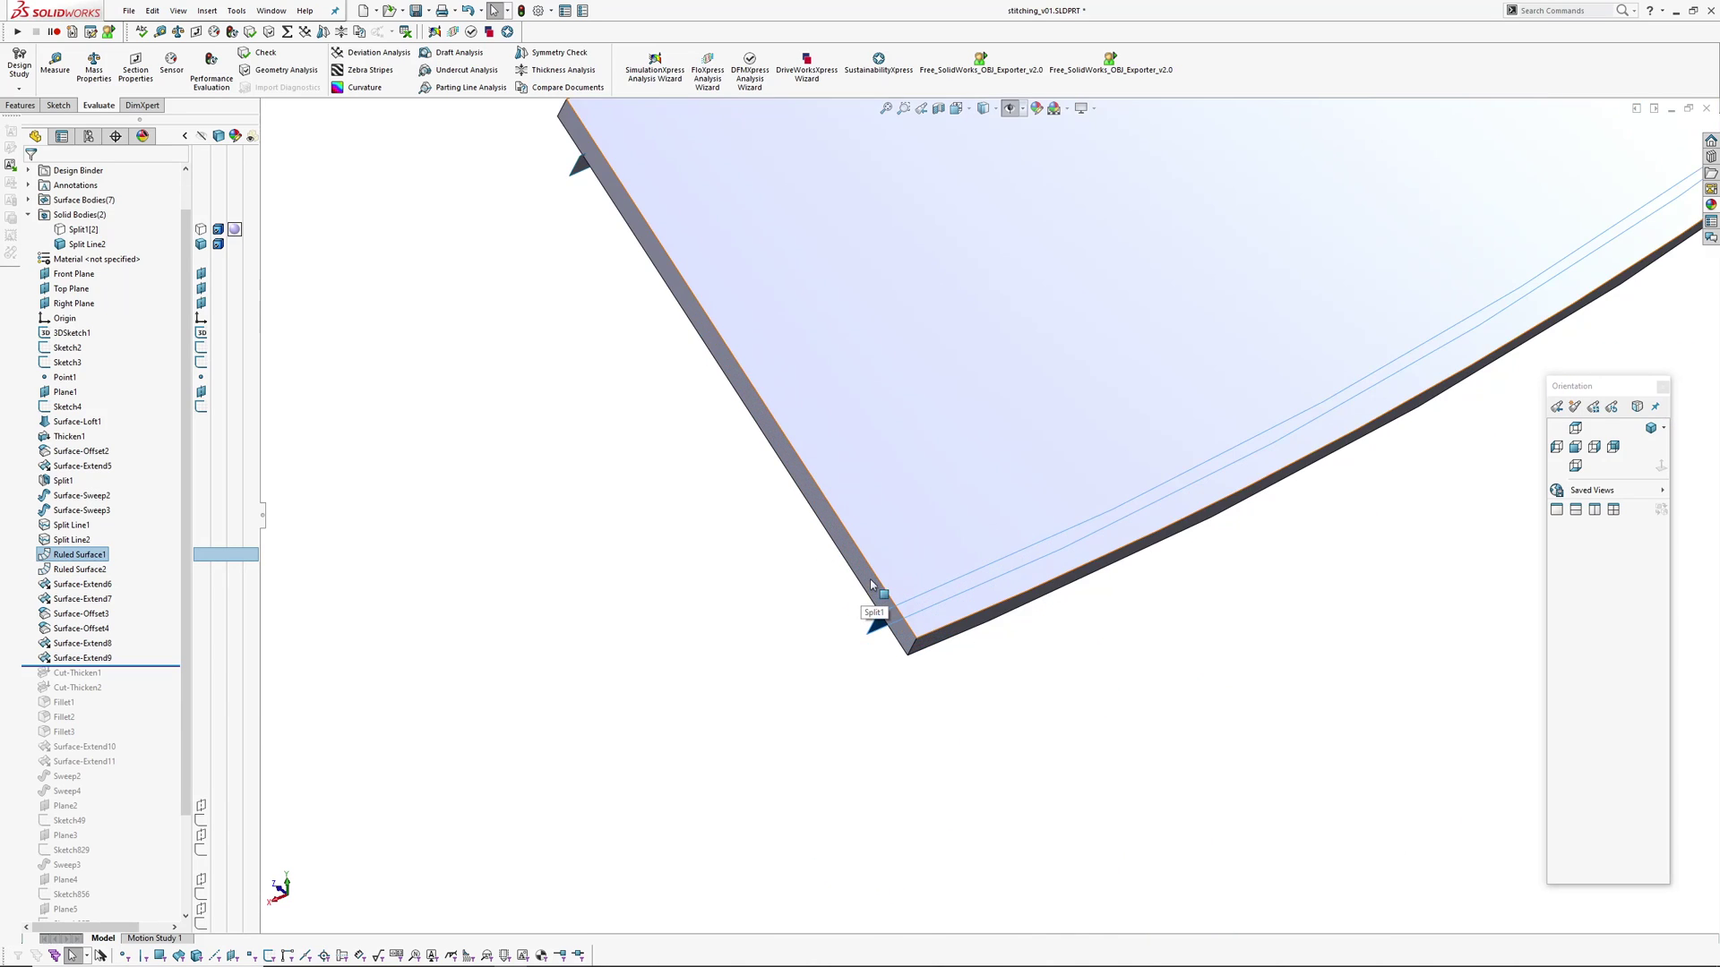
pyautogui.moveTo(877, 584); pyautogui.dragTo(911, 622, button='middle')
pyautogui.scroll(-5, 912, 620)
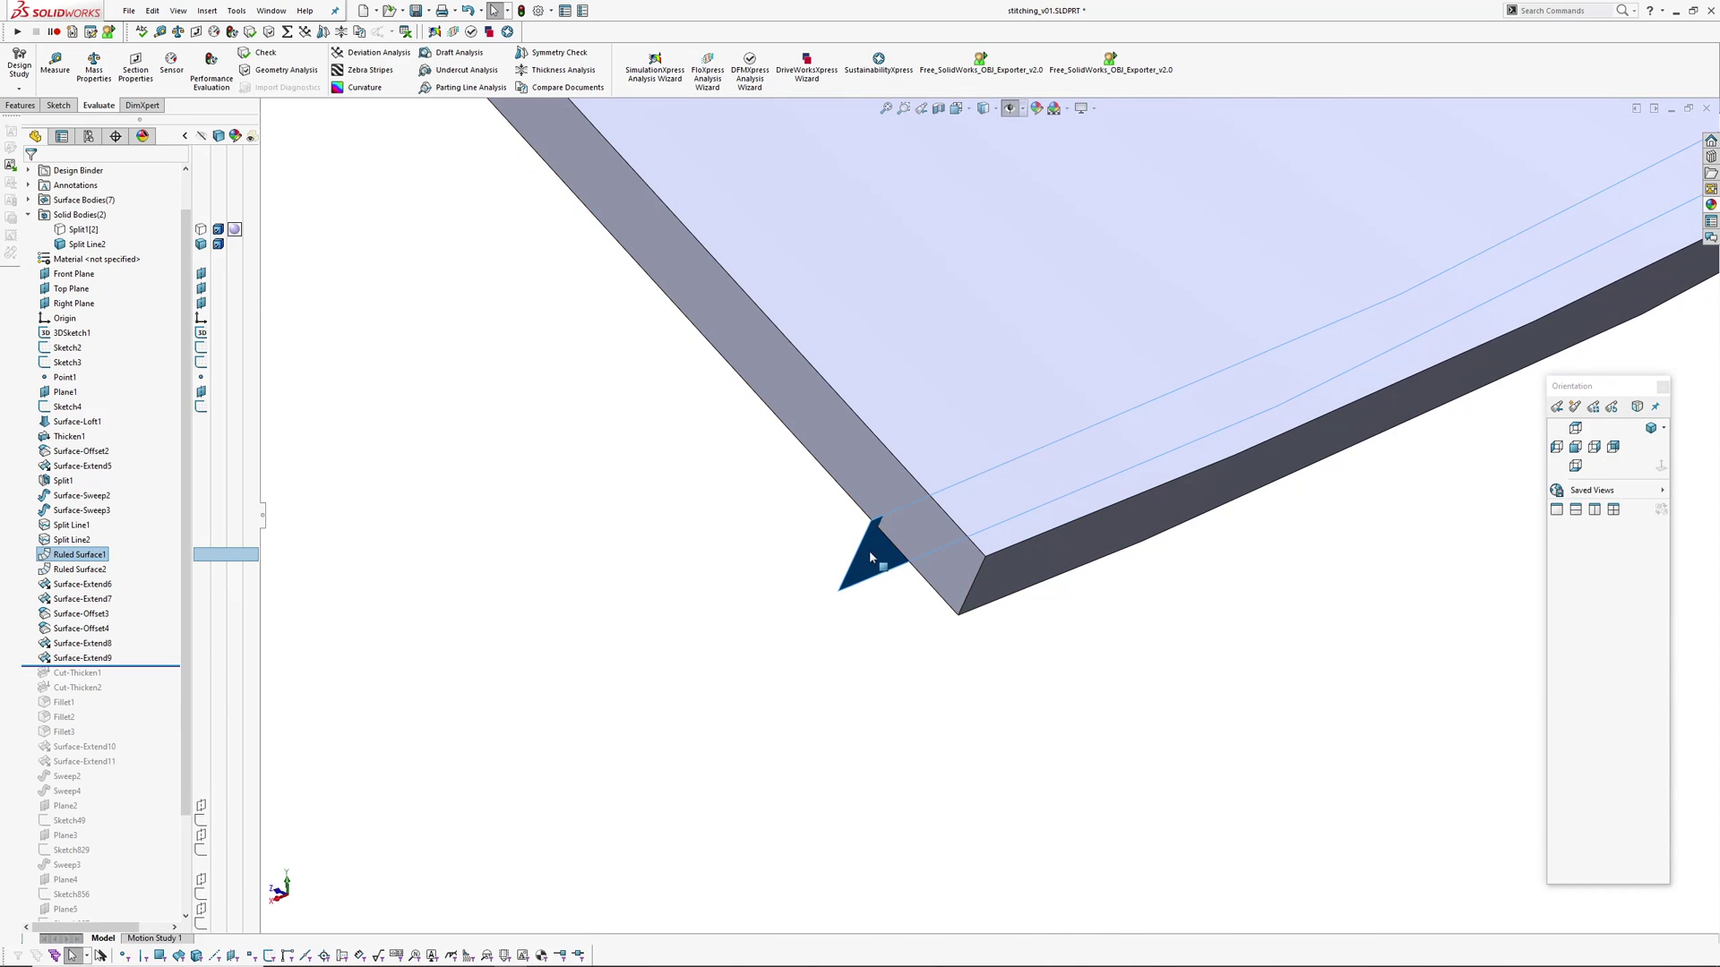
pyautogui.moveTo(872, 536); pyautogui.dragTo(848, 576, button='middle')
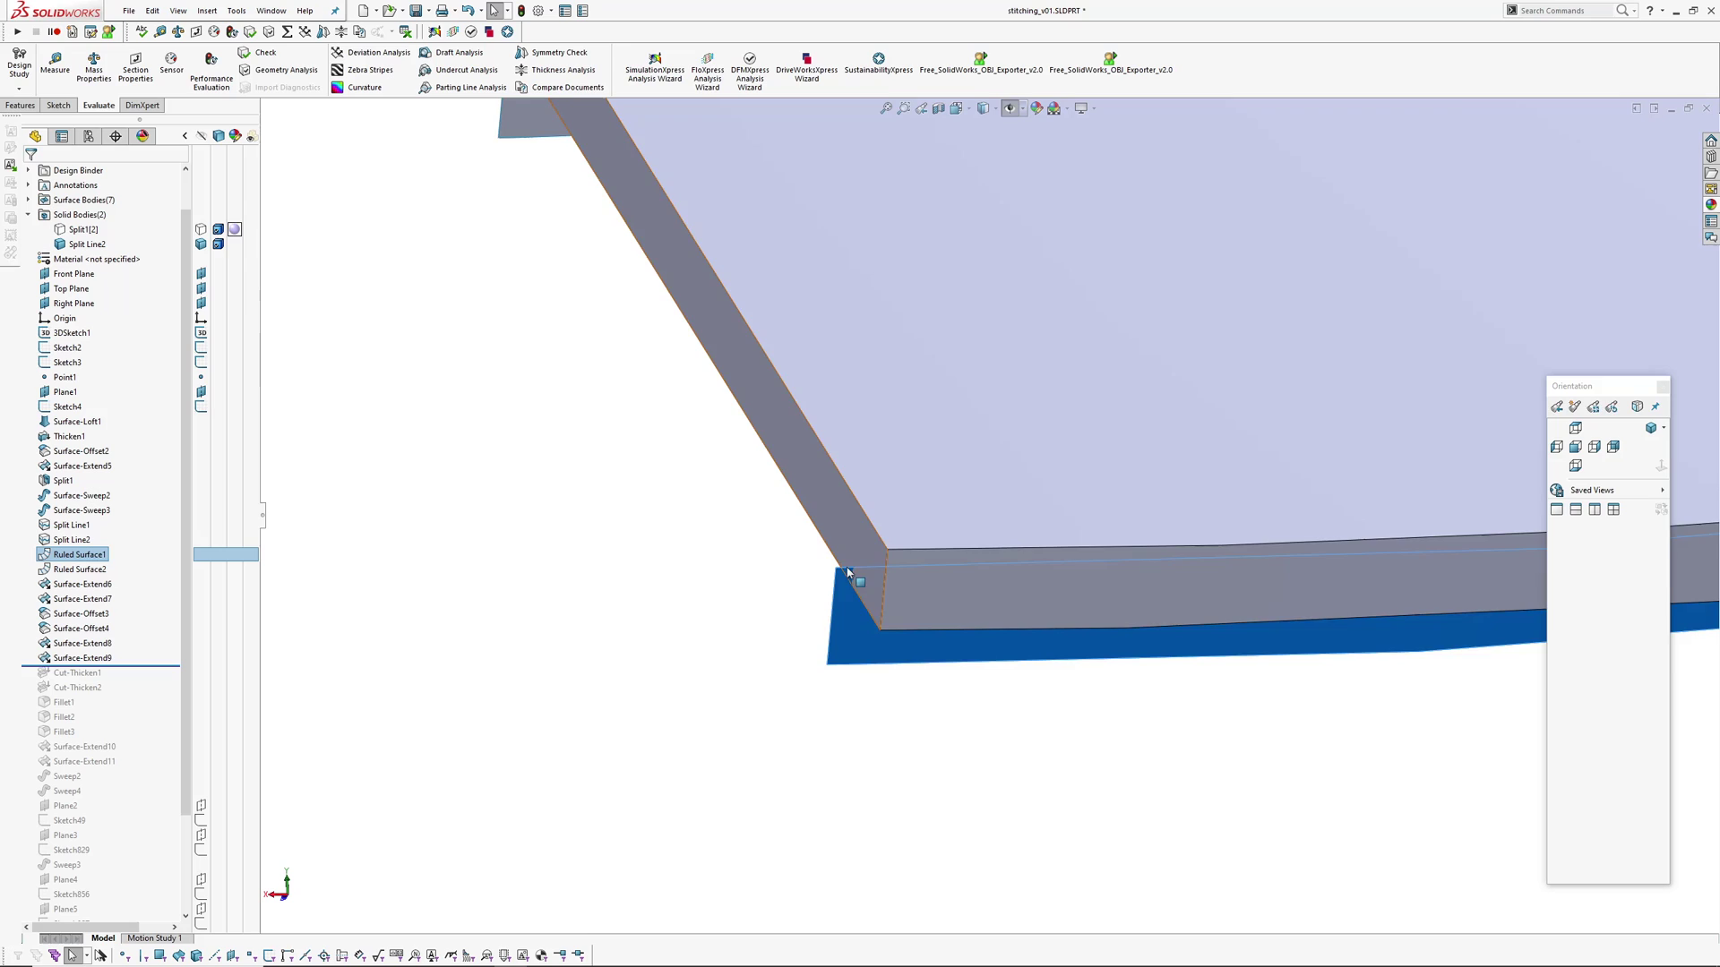
pyautogui.scroll(-4, 849, 579)
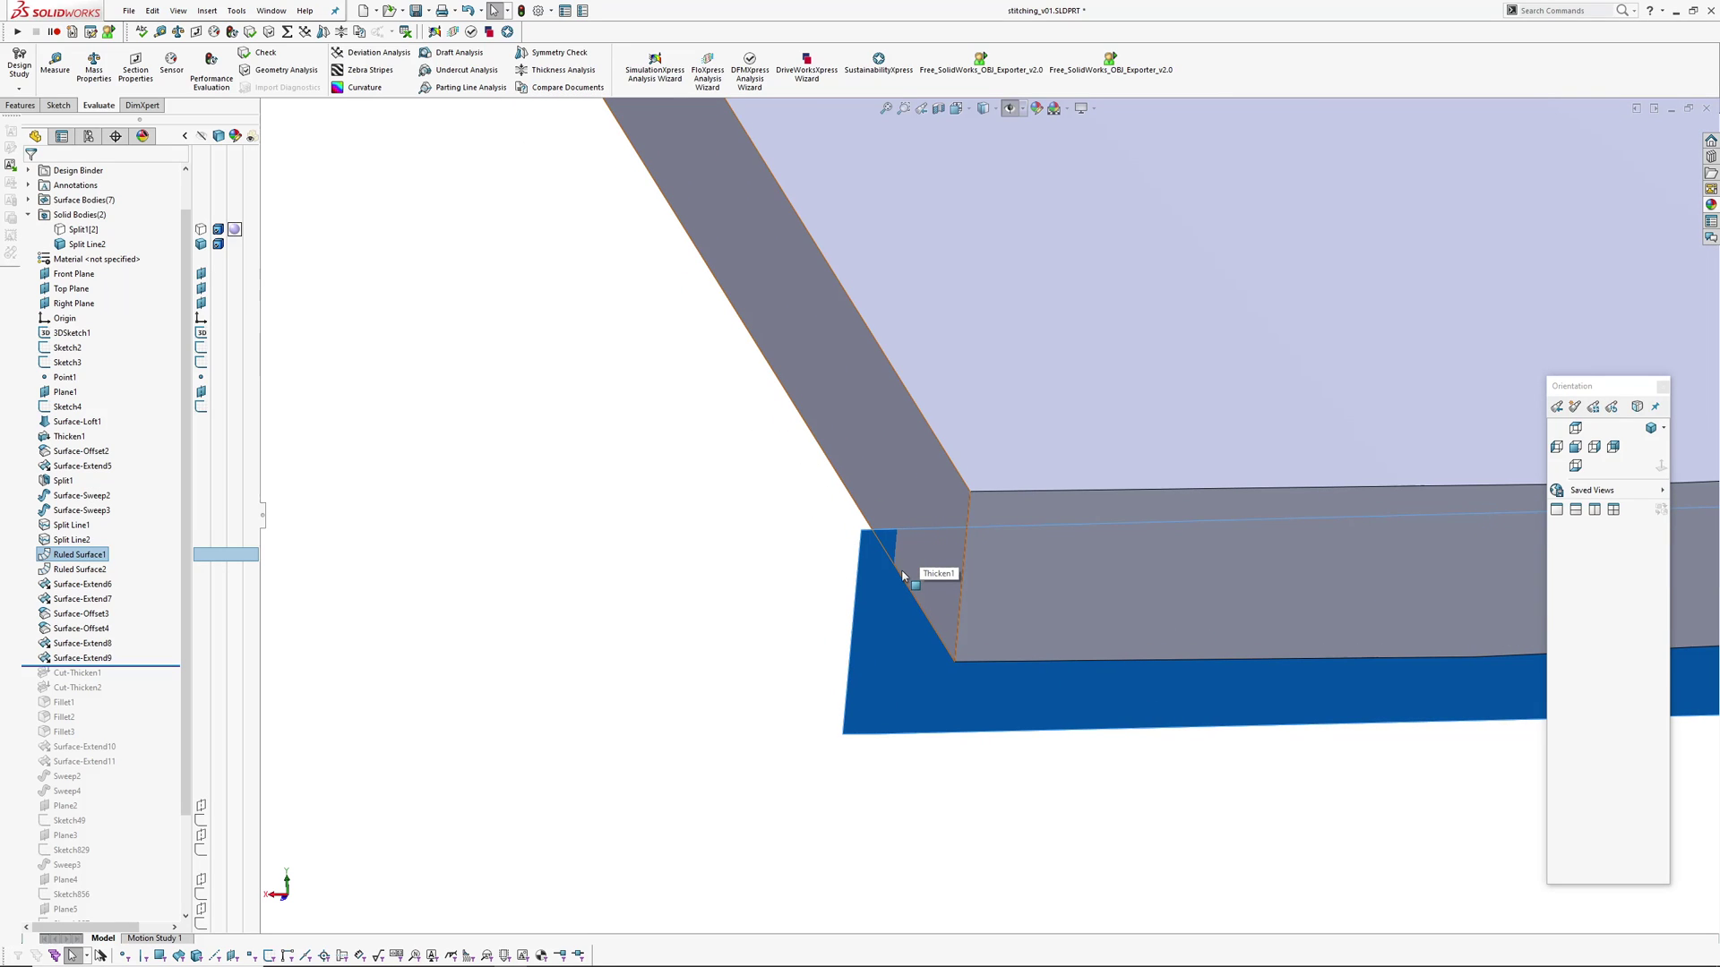
pyautogui.moveTo(908, 574); pyautogui.dragTo(893, 568, button='middle')
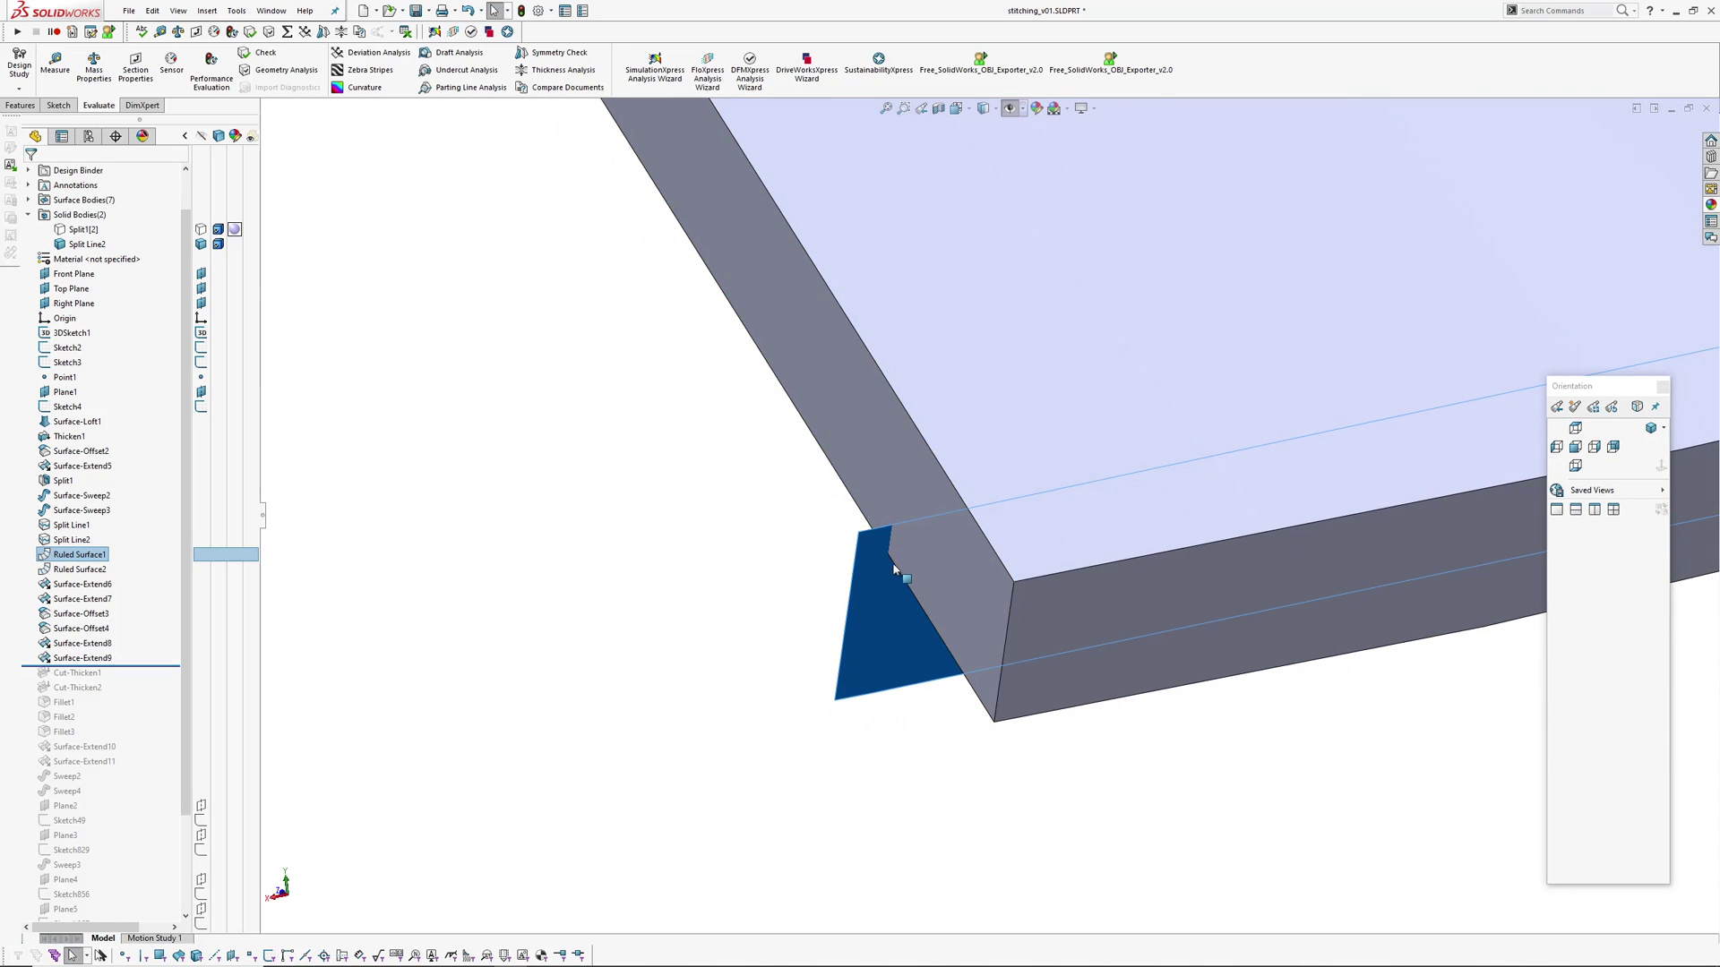
pyautogui.scroll(10, 871, 538)
pyautogui.moveTo(948, 468); pyautogui.dragTo(817, 550, button='middle')
pyautogui.click(690, 635)
pyautogui.keyDown('ctrl'); pyautogui.moveTo(715, 619); pyautogui.dragTo(546, 376, button='middle'); pyautogui.keyUp('ctrl')
pyautogui.scroll(-7, 627, 426)
pyautogui.scroll(10, 748, 484)
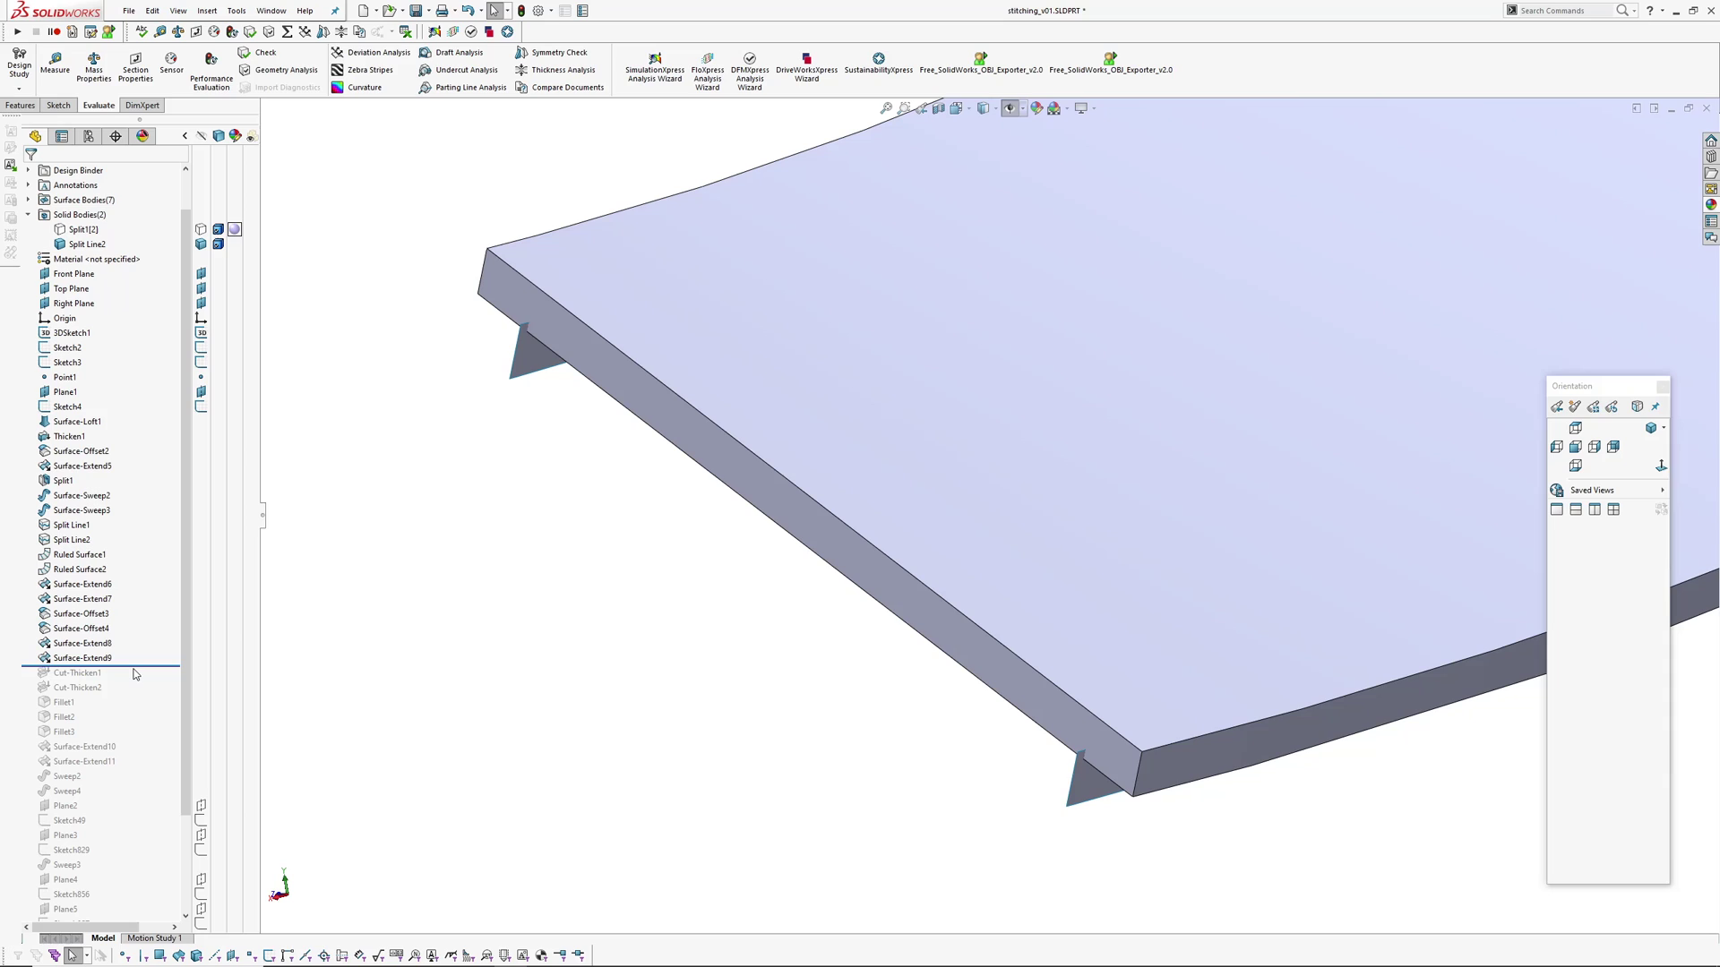
# - Roll the feature history forward past Cut-Thicken1 and Cut-Thicken2 and view the two thin grooves in the strap's top face
pyautogui.moveTo(140, 665); pyautogui.dragTo(131, 688)
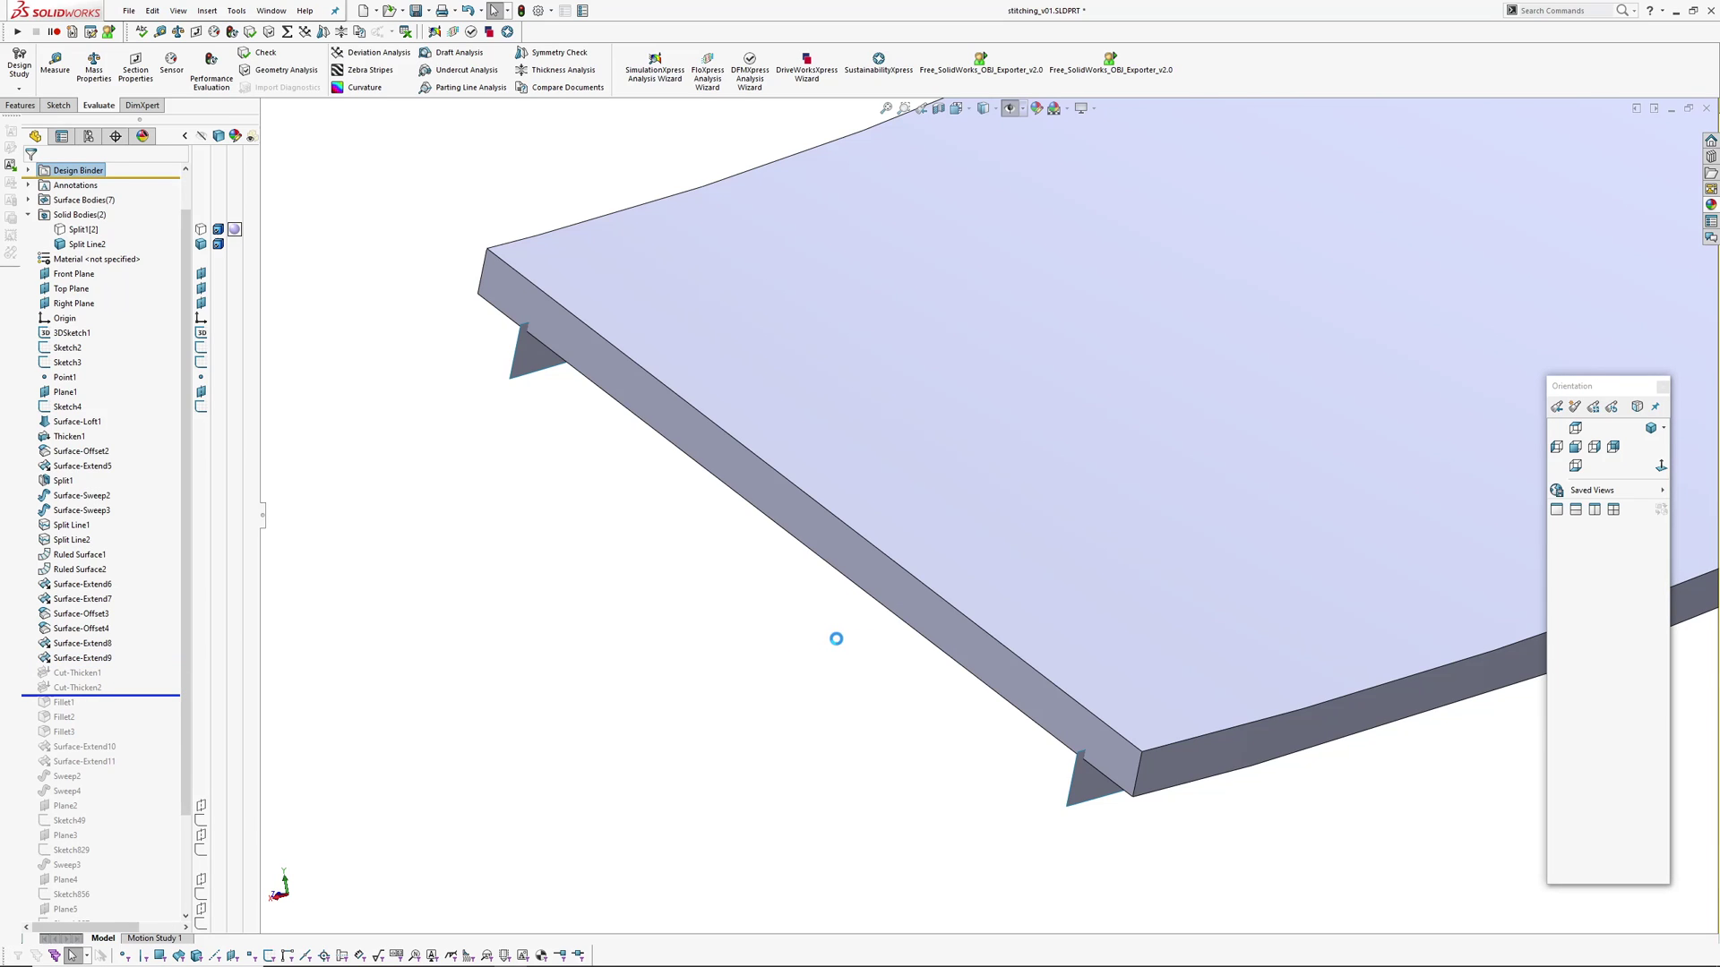
pyautogui.scroll(15, 972, 408)
pyautogui.keyDown('ctrl'); pyautogui.moveTo(1021, 224); pyautogui.dragTo(941, 751, button='middle'); pyautogui.keyUp('ctrl')
pyautogui.scroll(-1, 925, 270)
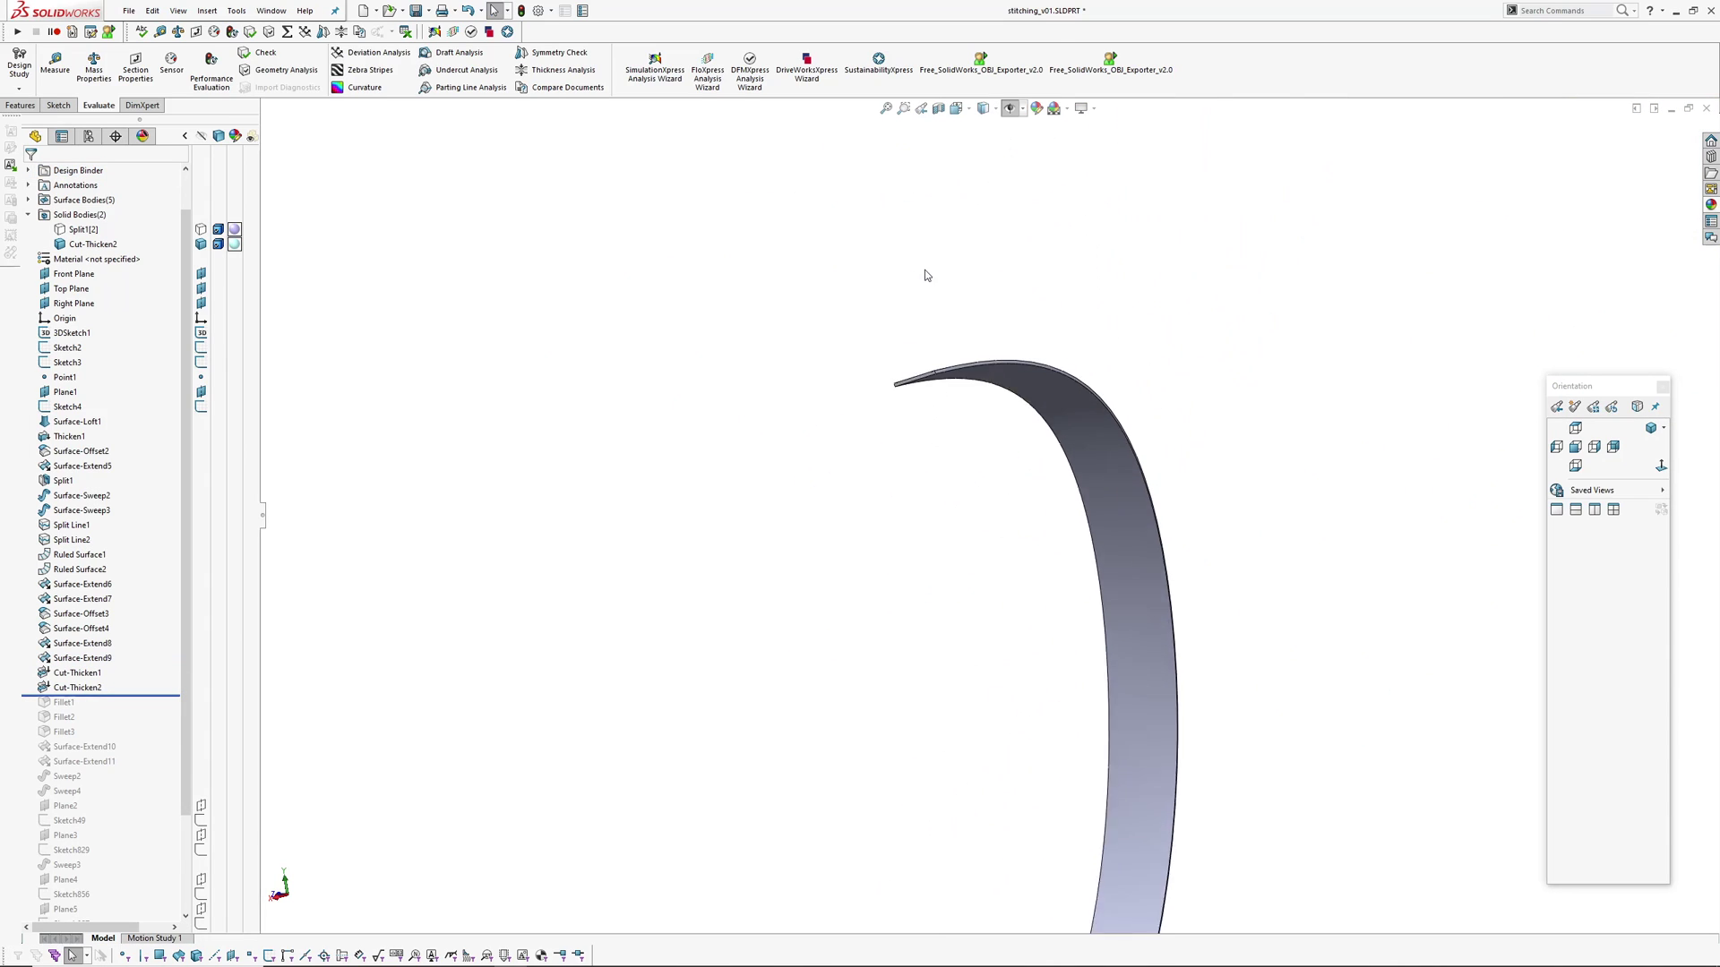
pyautogui.moveTo(924, 271); pyautogui.dragTo(1075, 528, button='middle')
pyautogui.scroll(-9, 1152, 588)
pyautogui.keyDown('ctrl'); pyautogui.moveTo(1210, 653); pyautogui.dragTo(1219, 565, button='middle'); pyautogui.keyUp('ctrl')
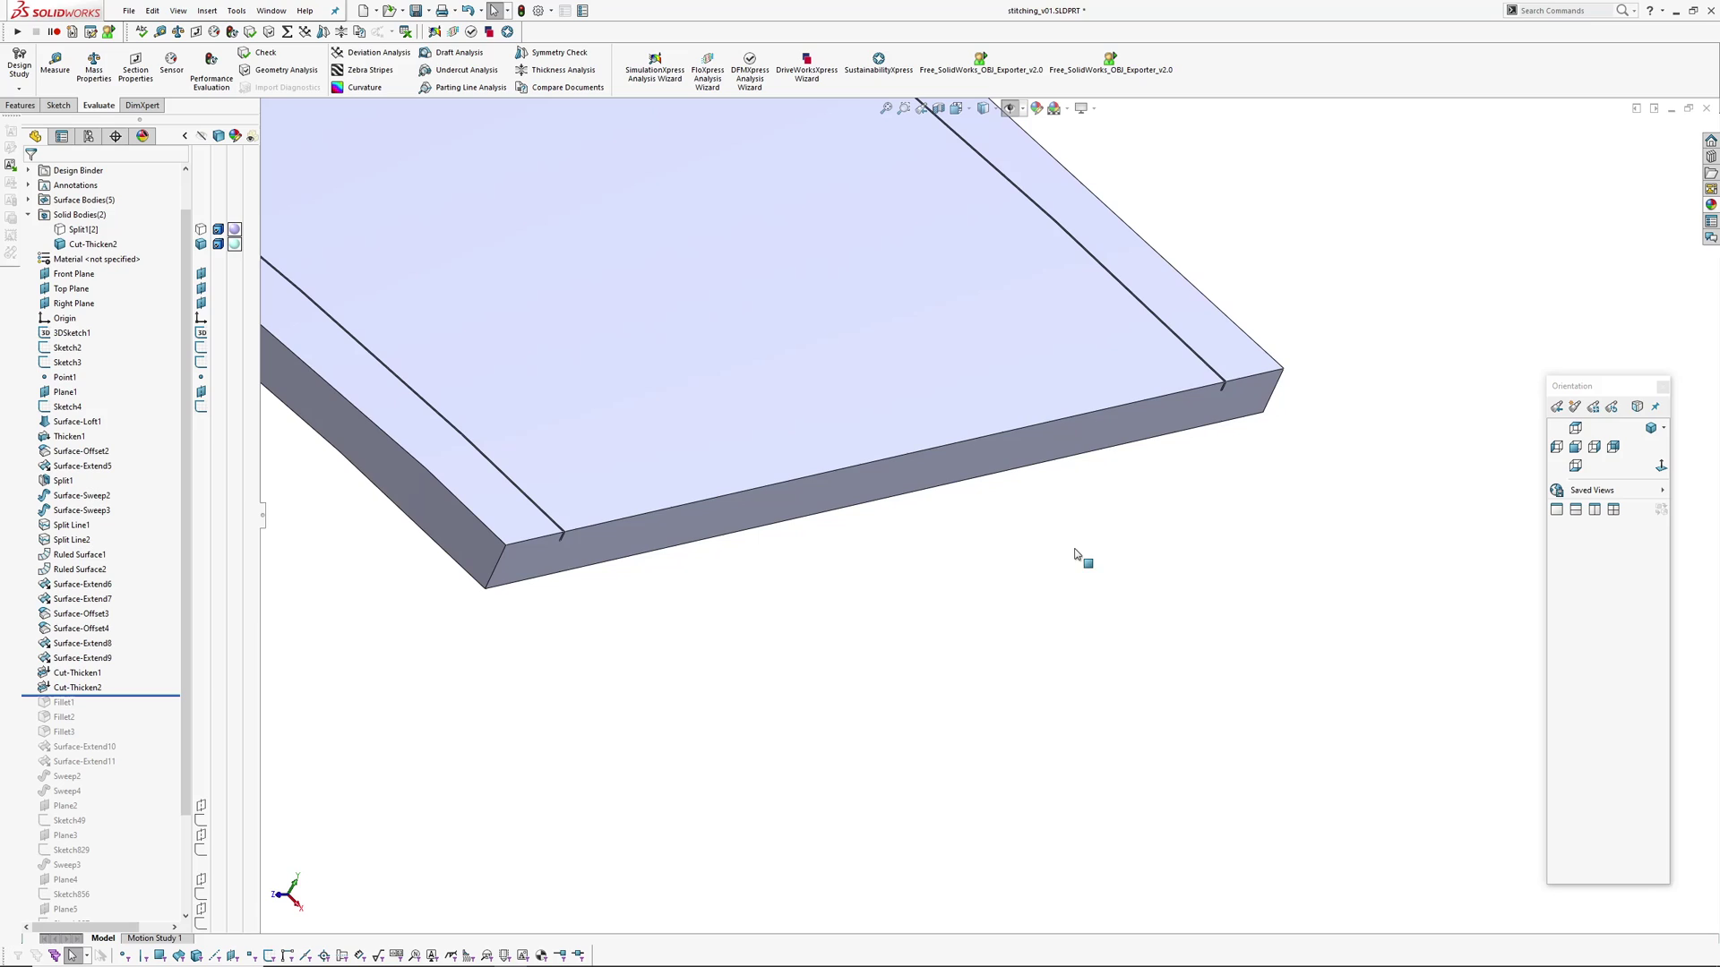
# - Open Cut-Thicken1 for editing and compare its thickness direction options on the extended surface, ending on both sides
pyautogui.click(77, 673)
pyautogui.click(94, 627)
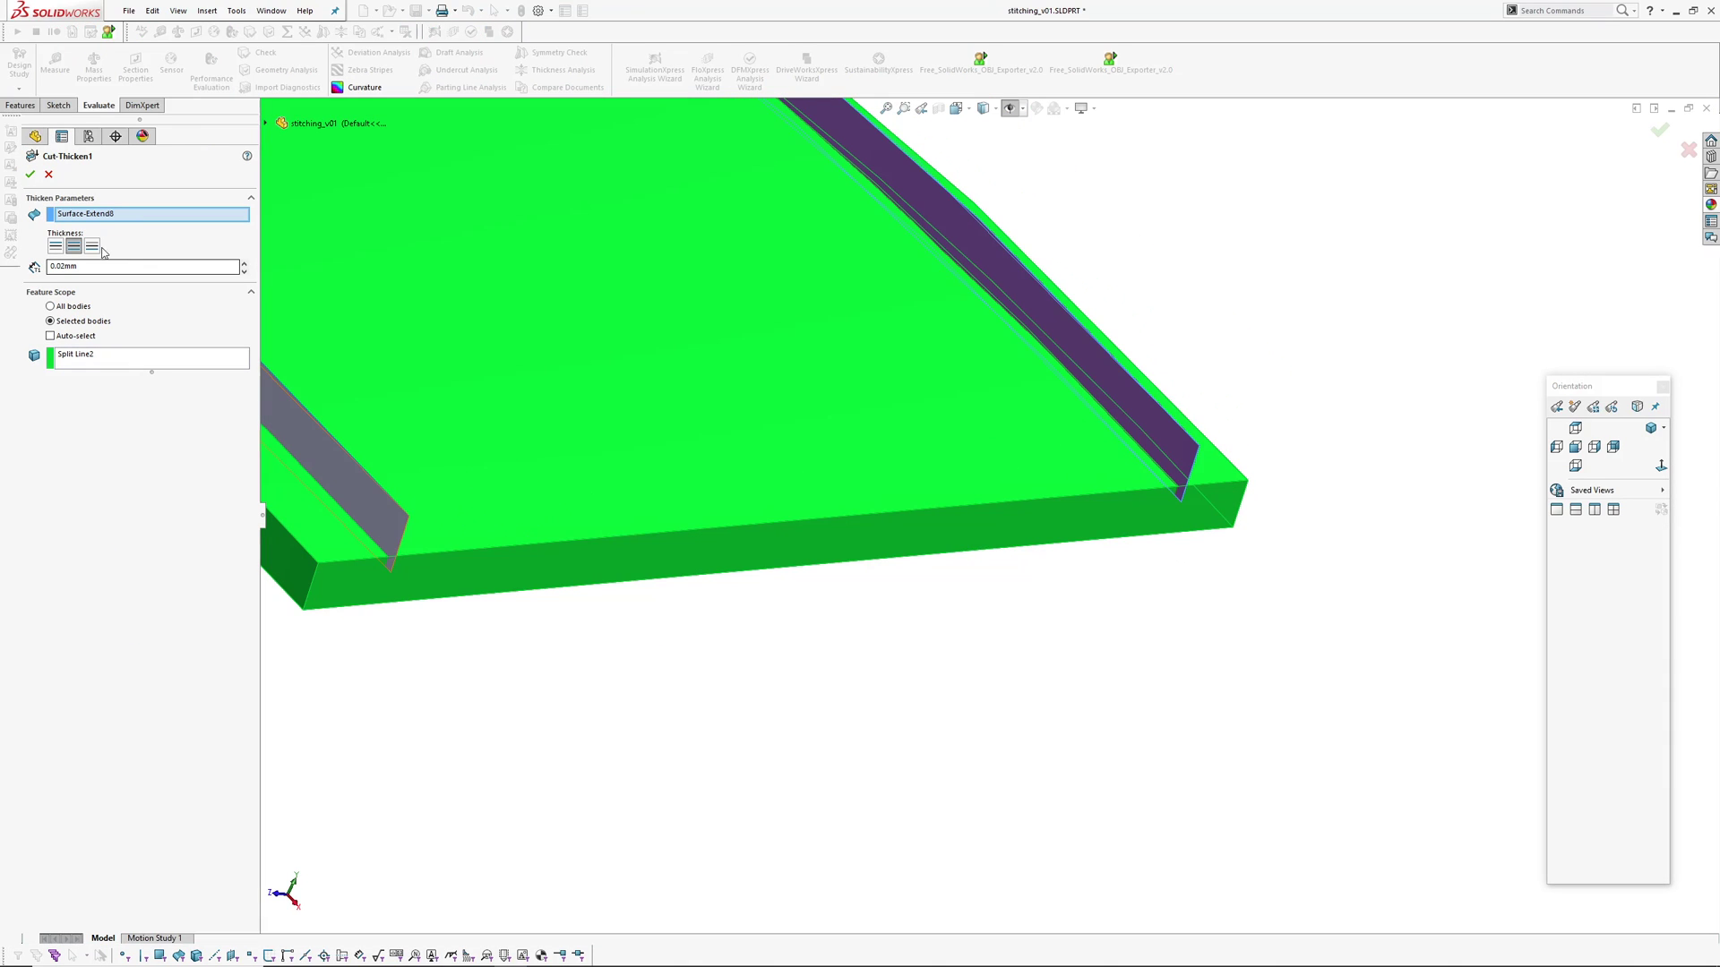
pyautogui.scroll(-5, 1208, 465)
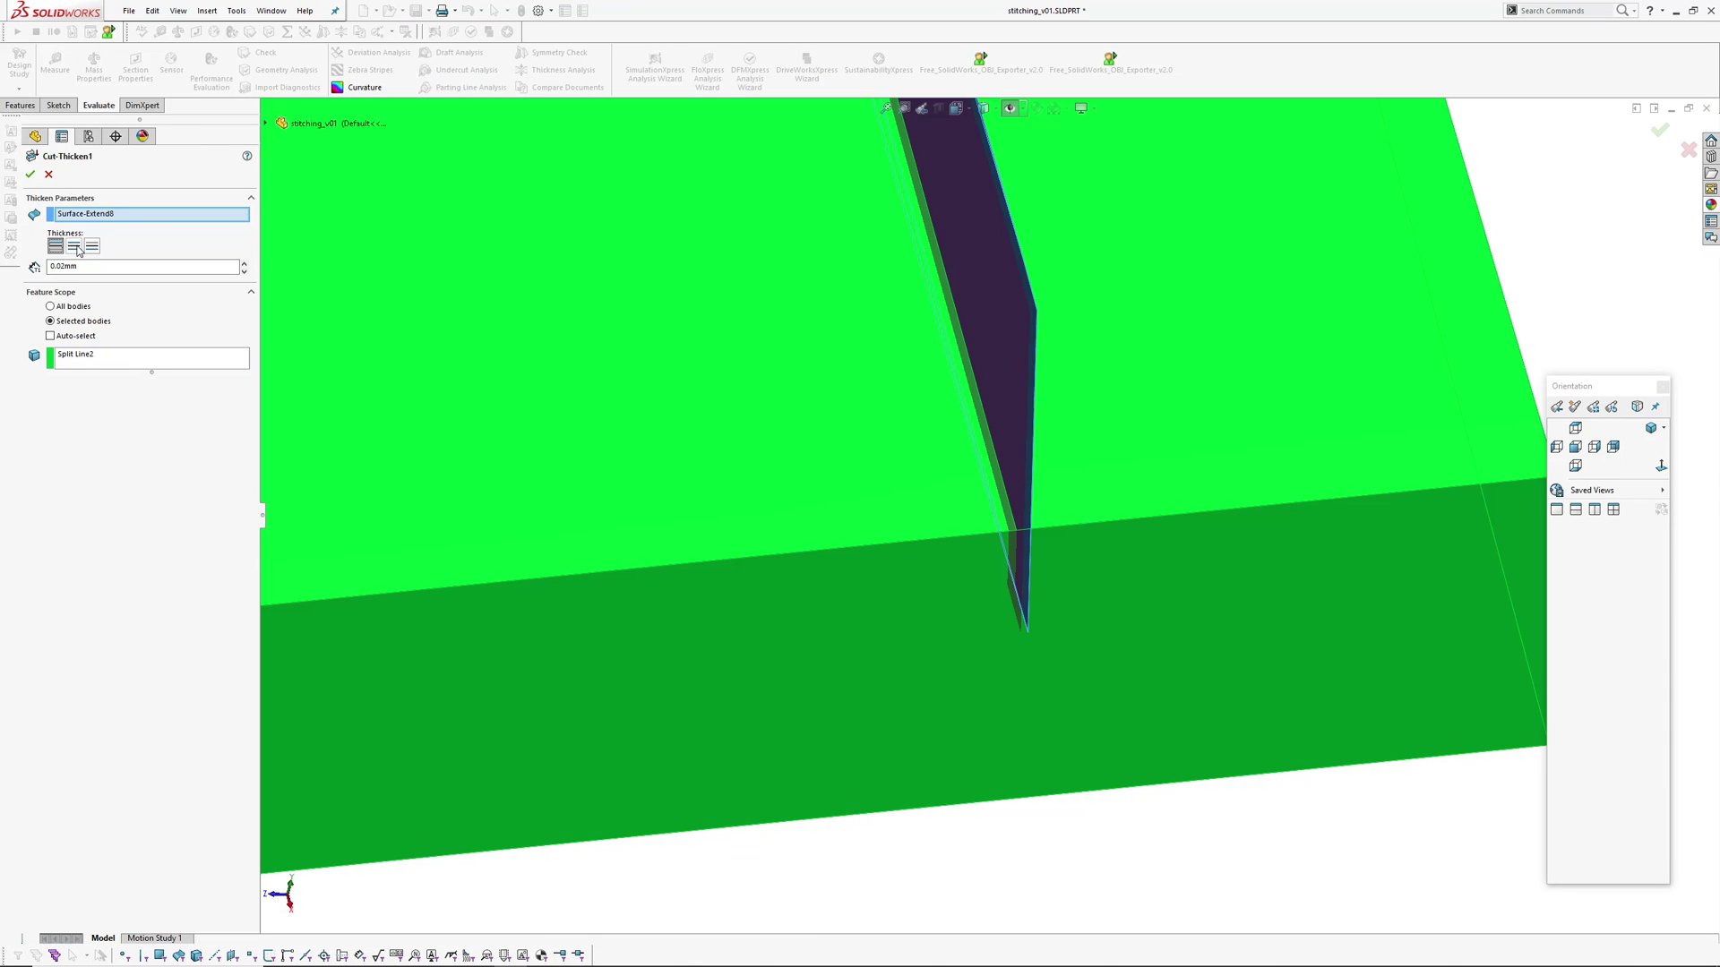
pyautogui.click(92, 246)
pyautogui.click(75, 247)
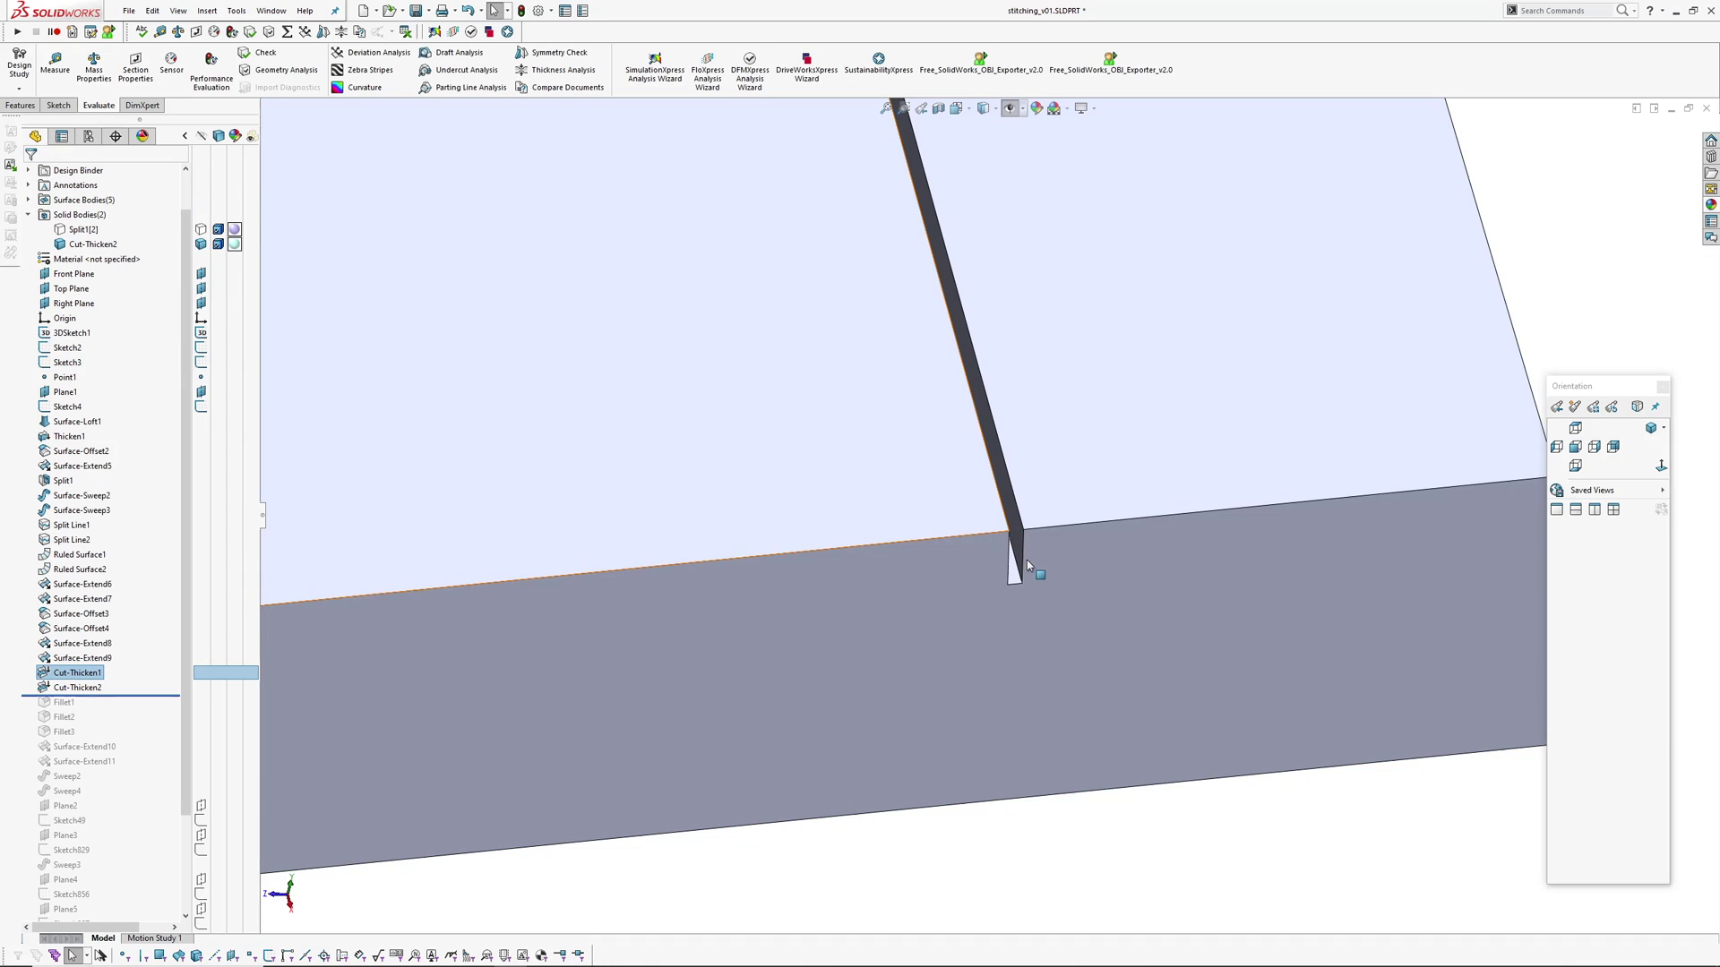
# - Examine the thin groove along the strap's edge from the end face up to the curved bend
pyautogui.moveTo(1026, 561); pyautogui.dragTo(925, 388, button='middle')
pyautogui.scroll(7, 999, 492)
pyautogui.scroll(-4, 992, 524)
pyautogui.scroll(9, 814, 291)
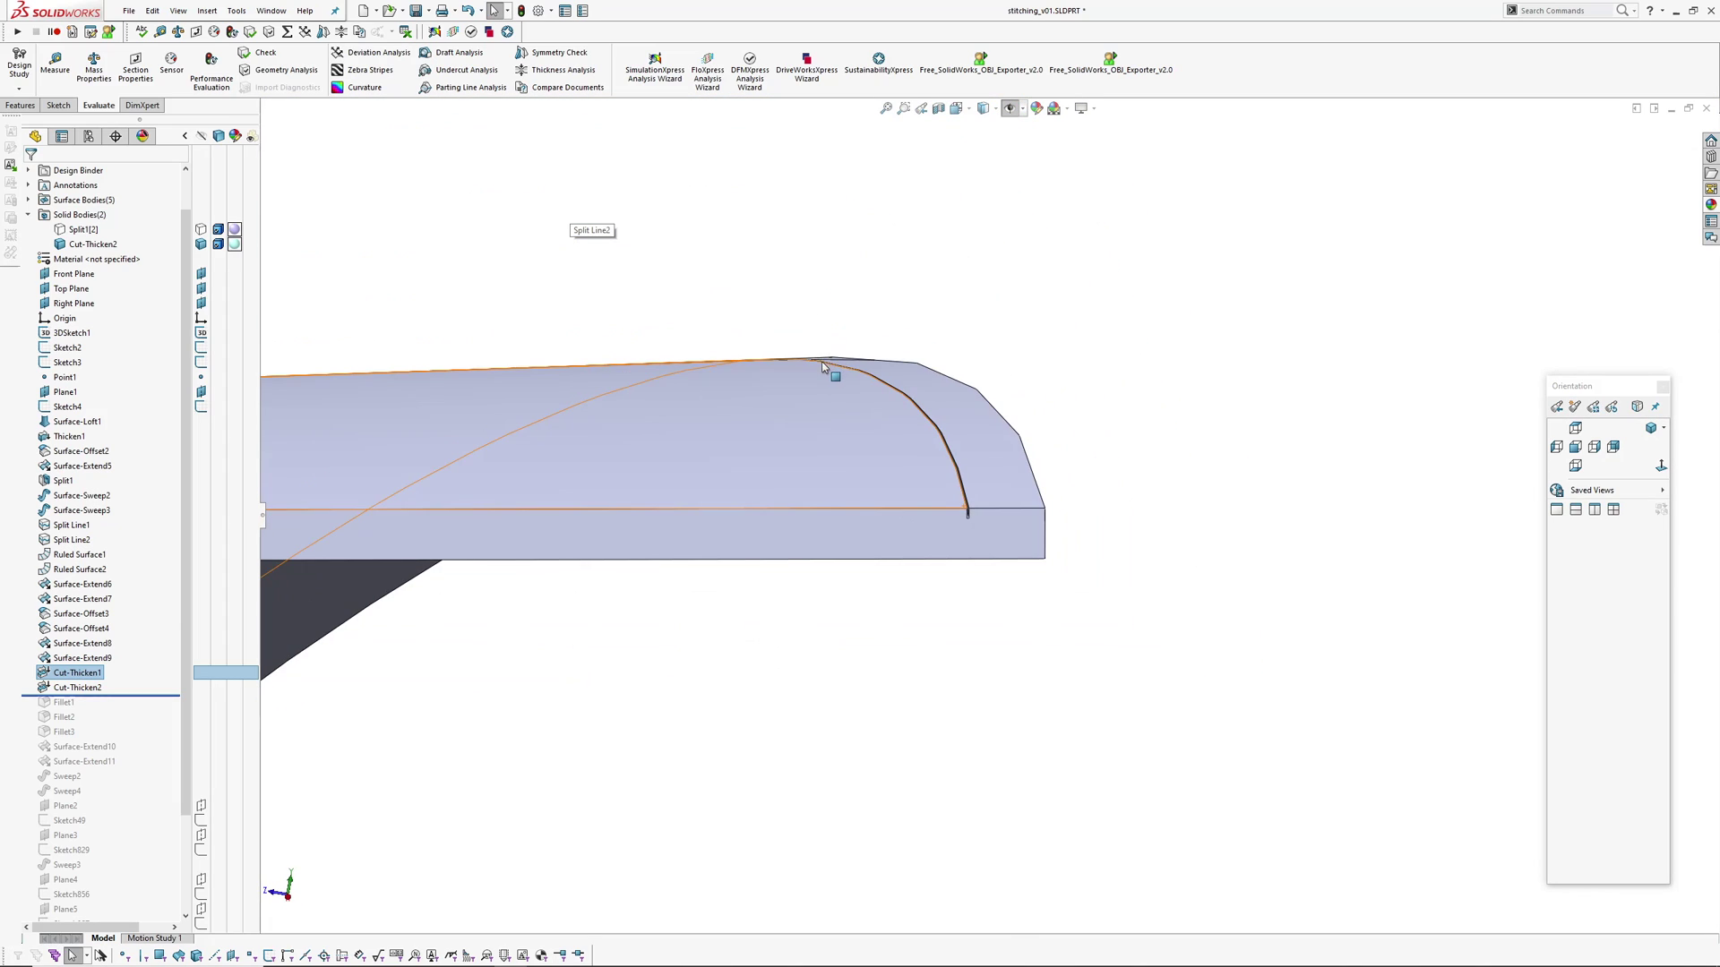
pyautogui.moveTo(1030, 278); pyautogui.dragTo(1008, 333, button='middle')
pyautogui.press('Escape')
pyautogui.scroll(-3, 1016, 338)
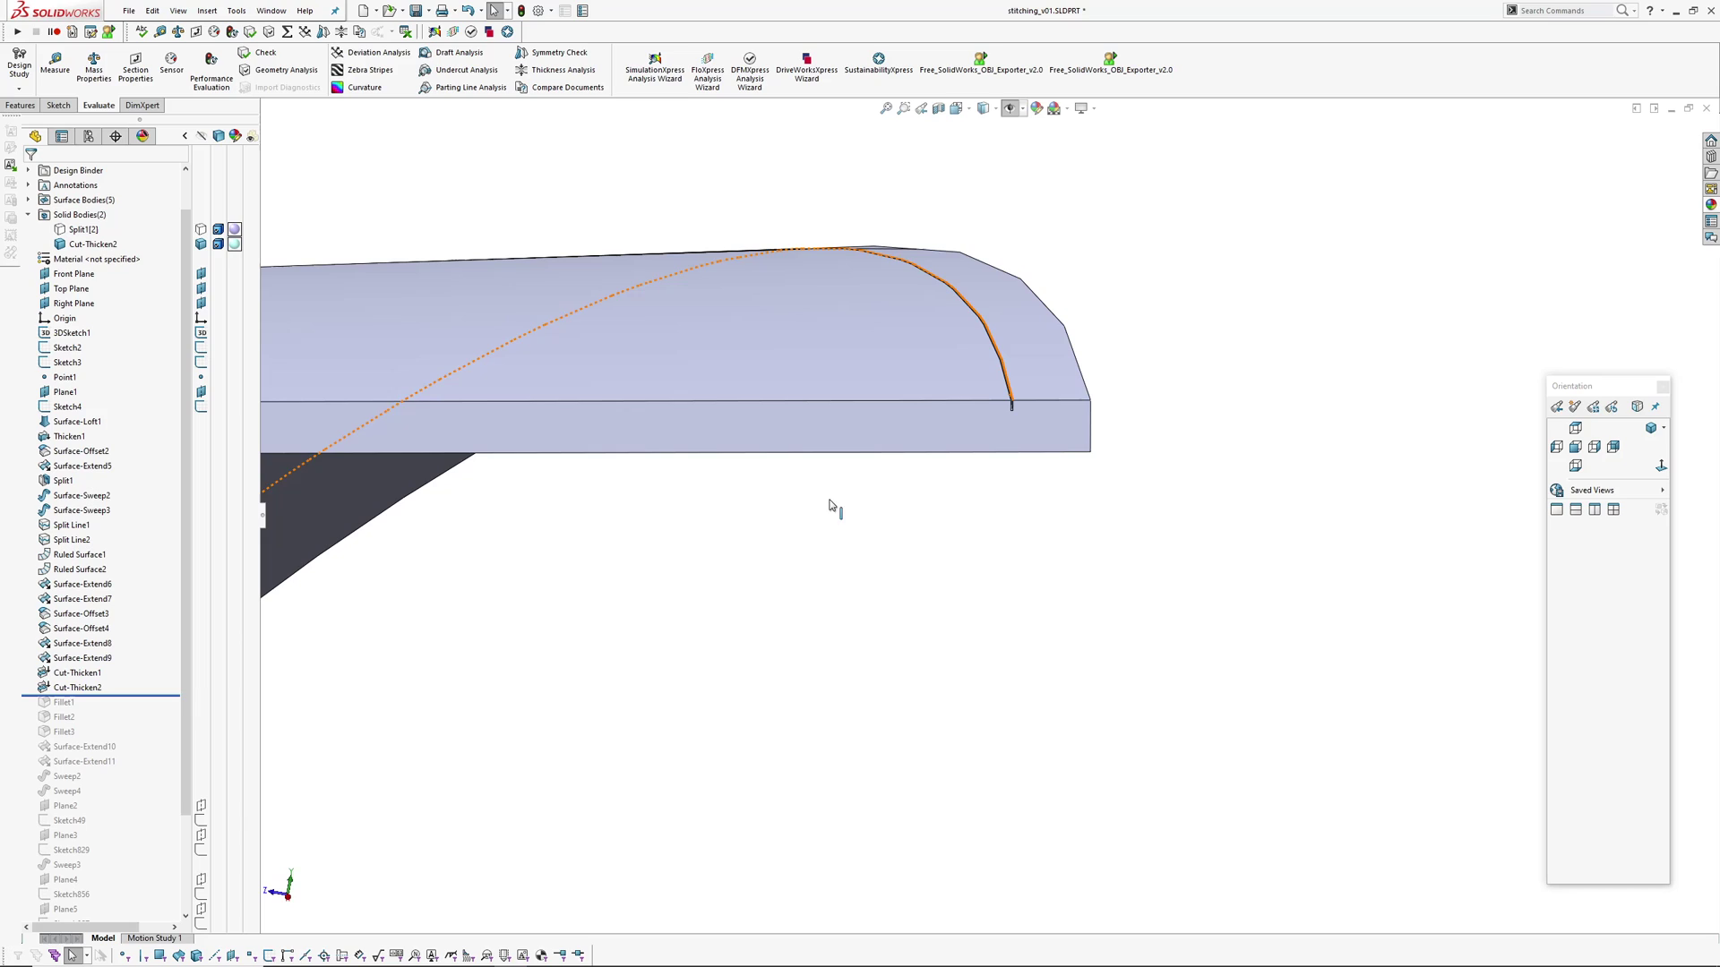
# - Roll the feature history forward past Fillet1 and view the rounded groove at the strap's end
pyautogui.moveTo(122, 695); pyautogui.dragTo(122, 709)
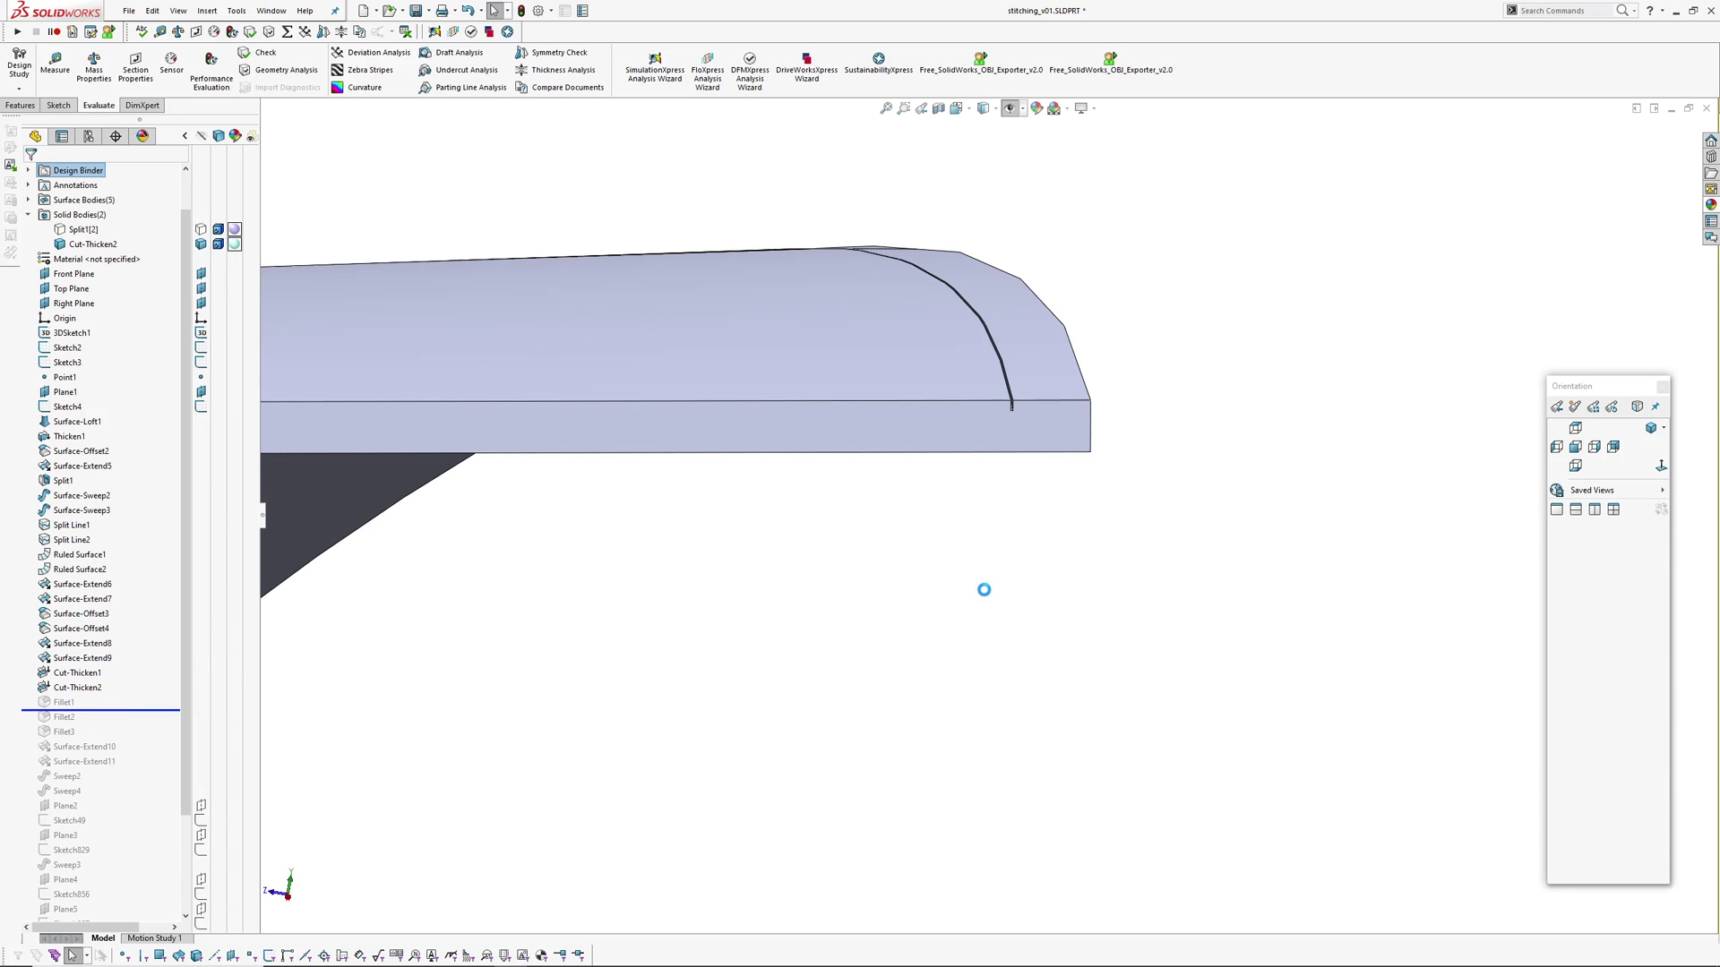
pyautogui.scroll(-4, 1018, 415)
pyautogui.moveTo(1018, 415); pyautogui.dragTo(919, 459, button='middle')
pyautogui.scroll(-1, 920, 458)
# - Open Fillet1 for editing, switch on its full preview to inspect the fillets along the groove edges, and accept it
pyautogui.click(868, 498)
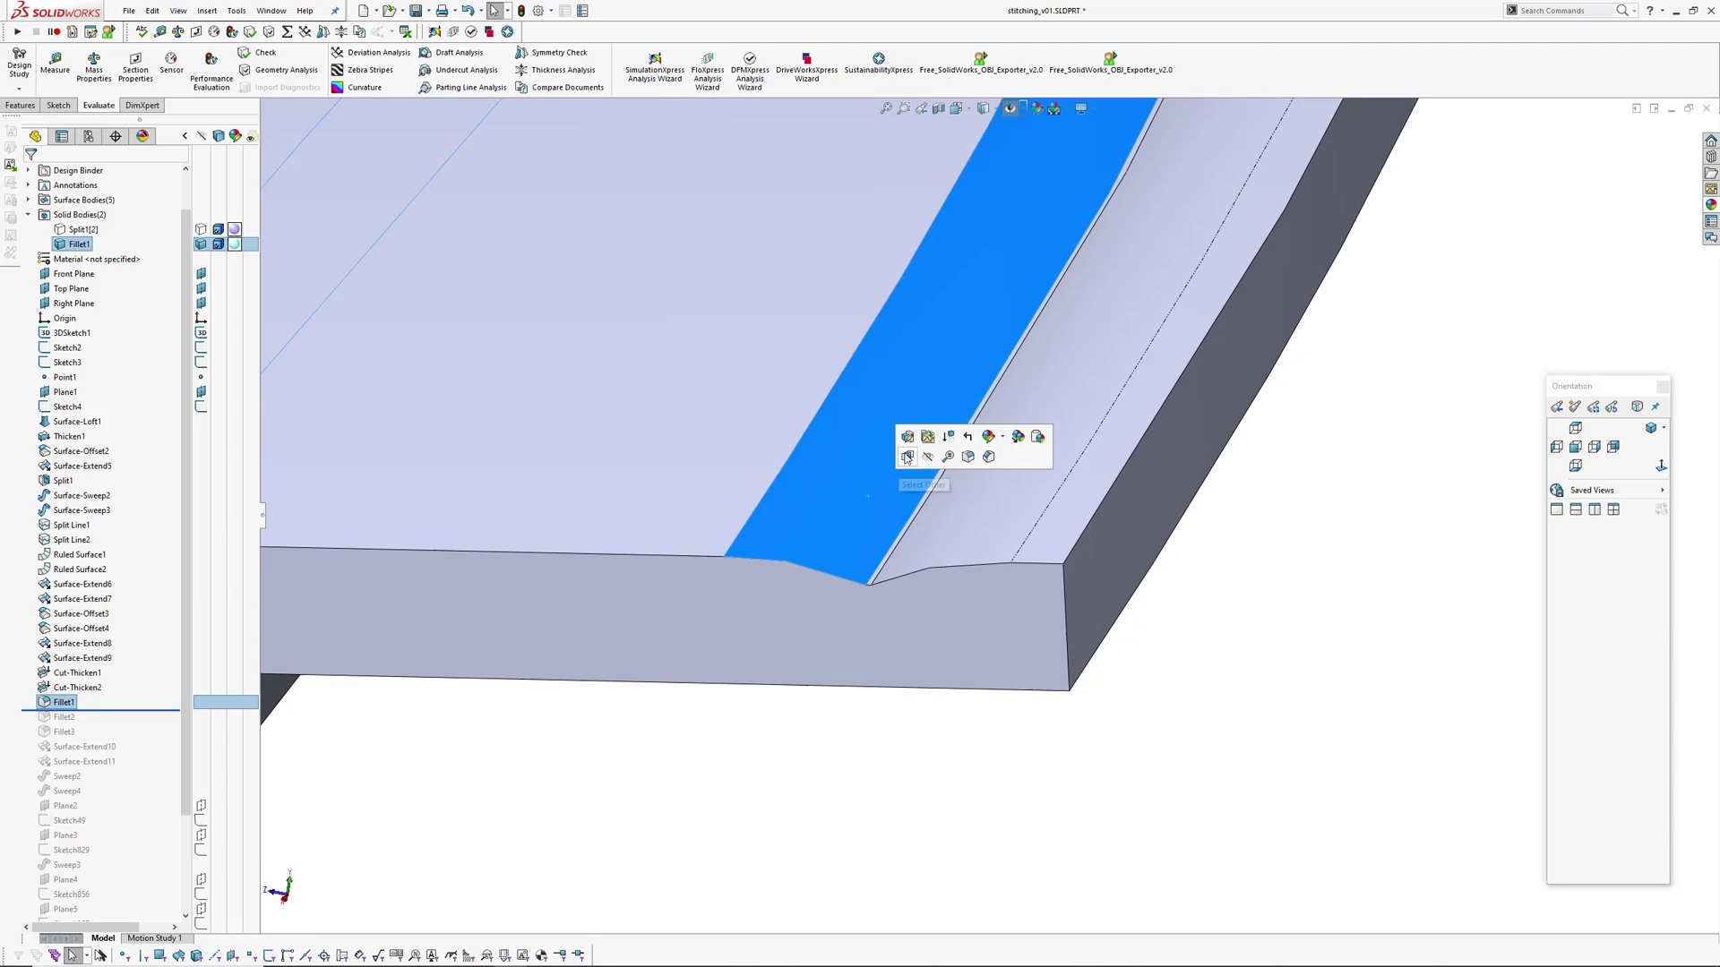
pyautogui.click(914, 453)
pyautogui.scroll(-3, 880, 564)
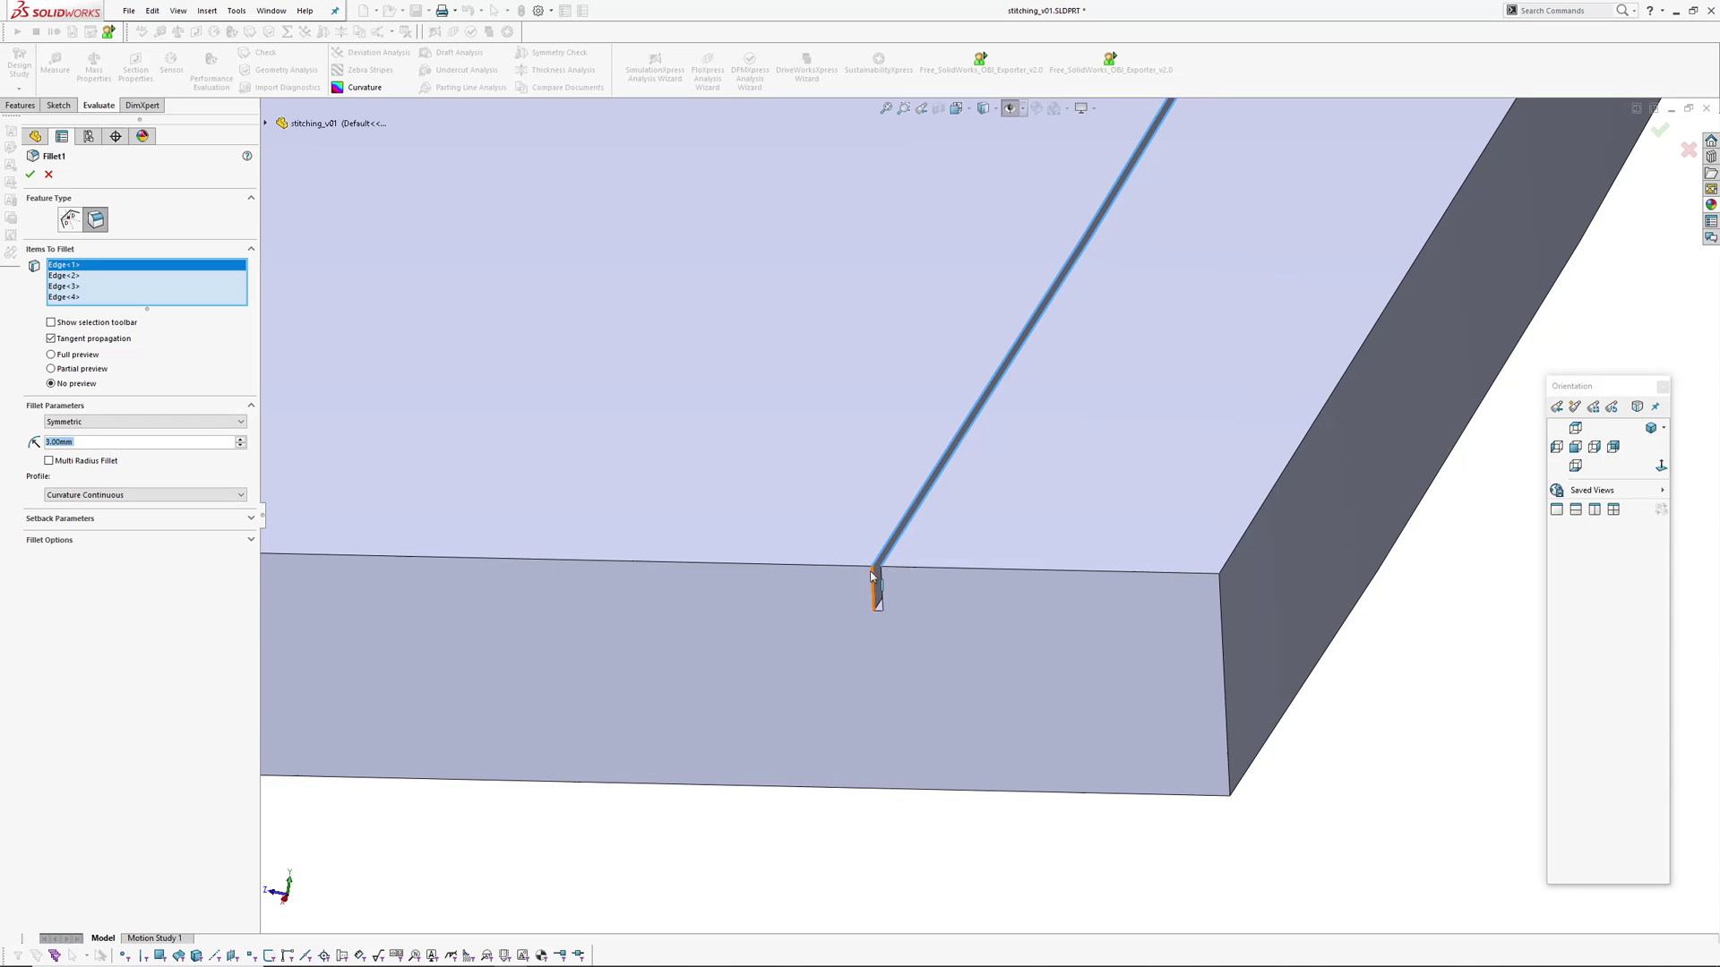
pyautogui.scroll(5, 895, 578)
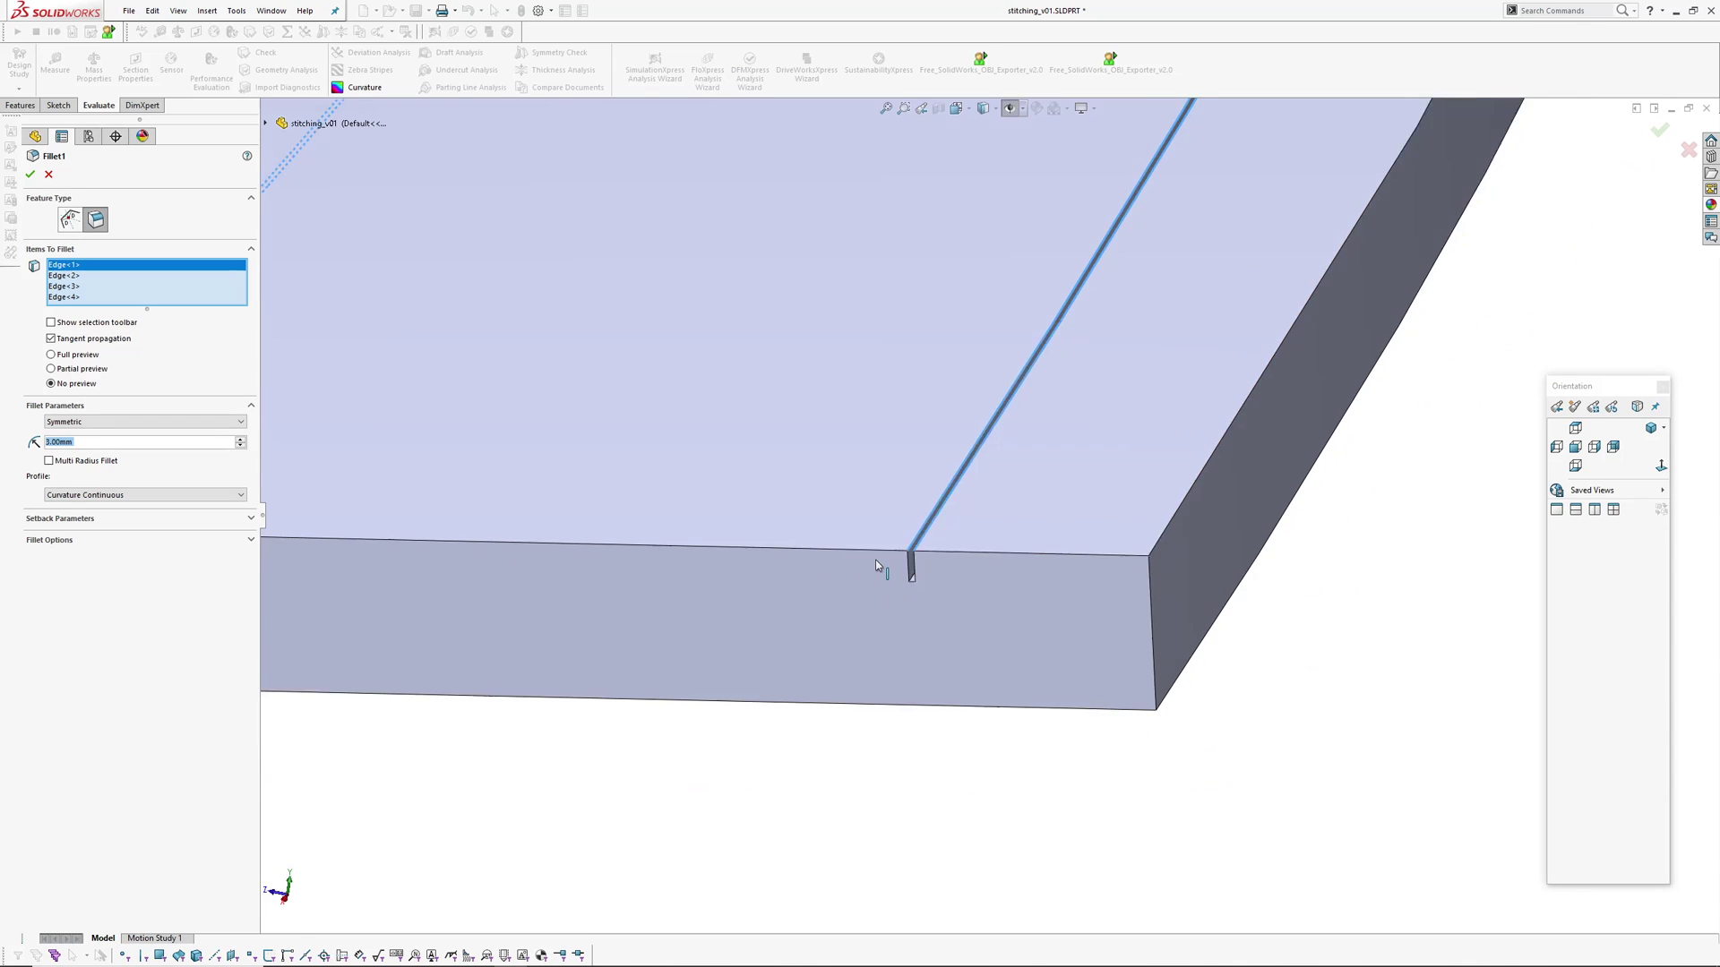
pyautogui.scroll(6, 940, 441)
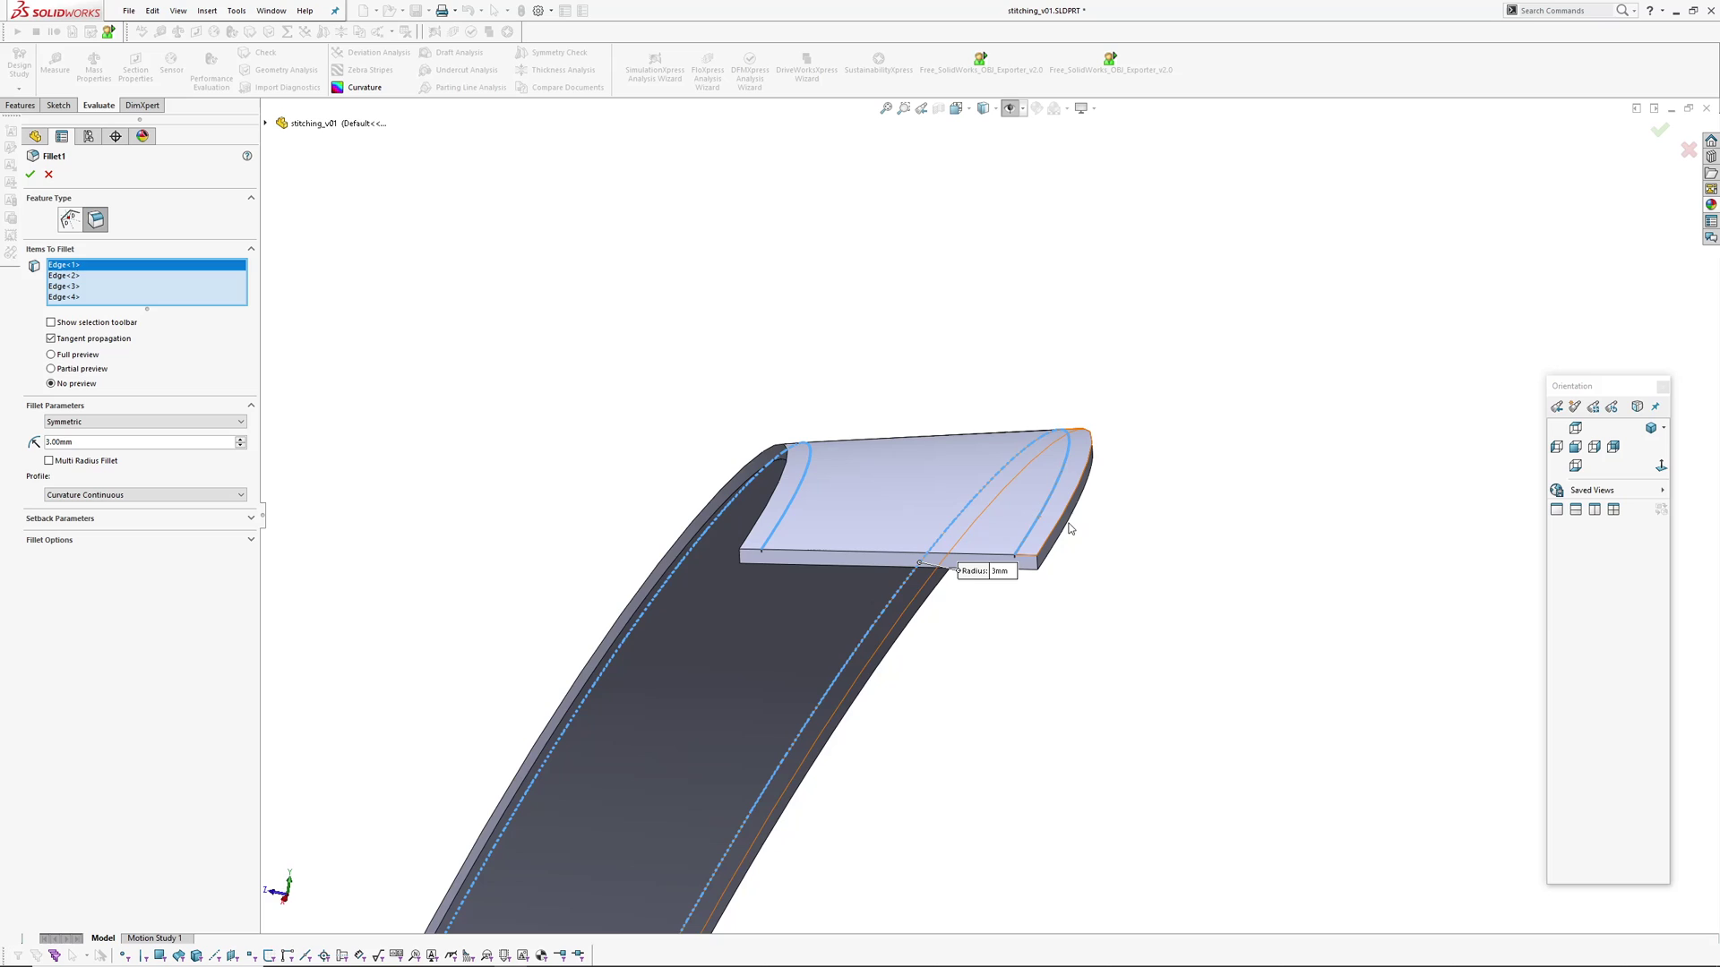
pyautogui.scroll(-4, 852, 508)
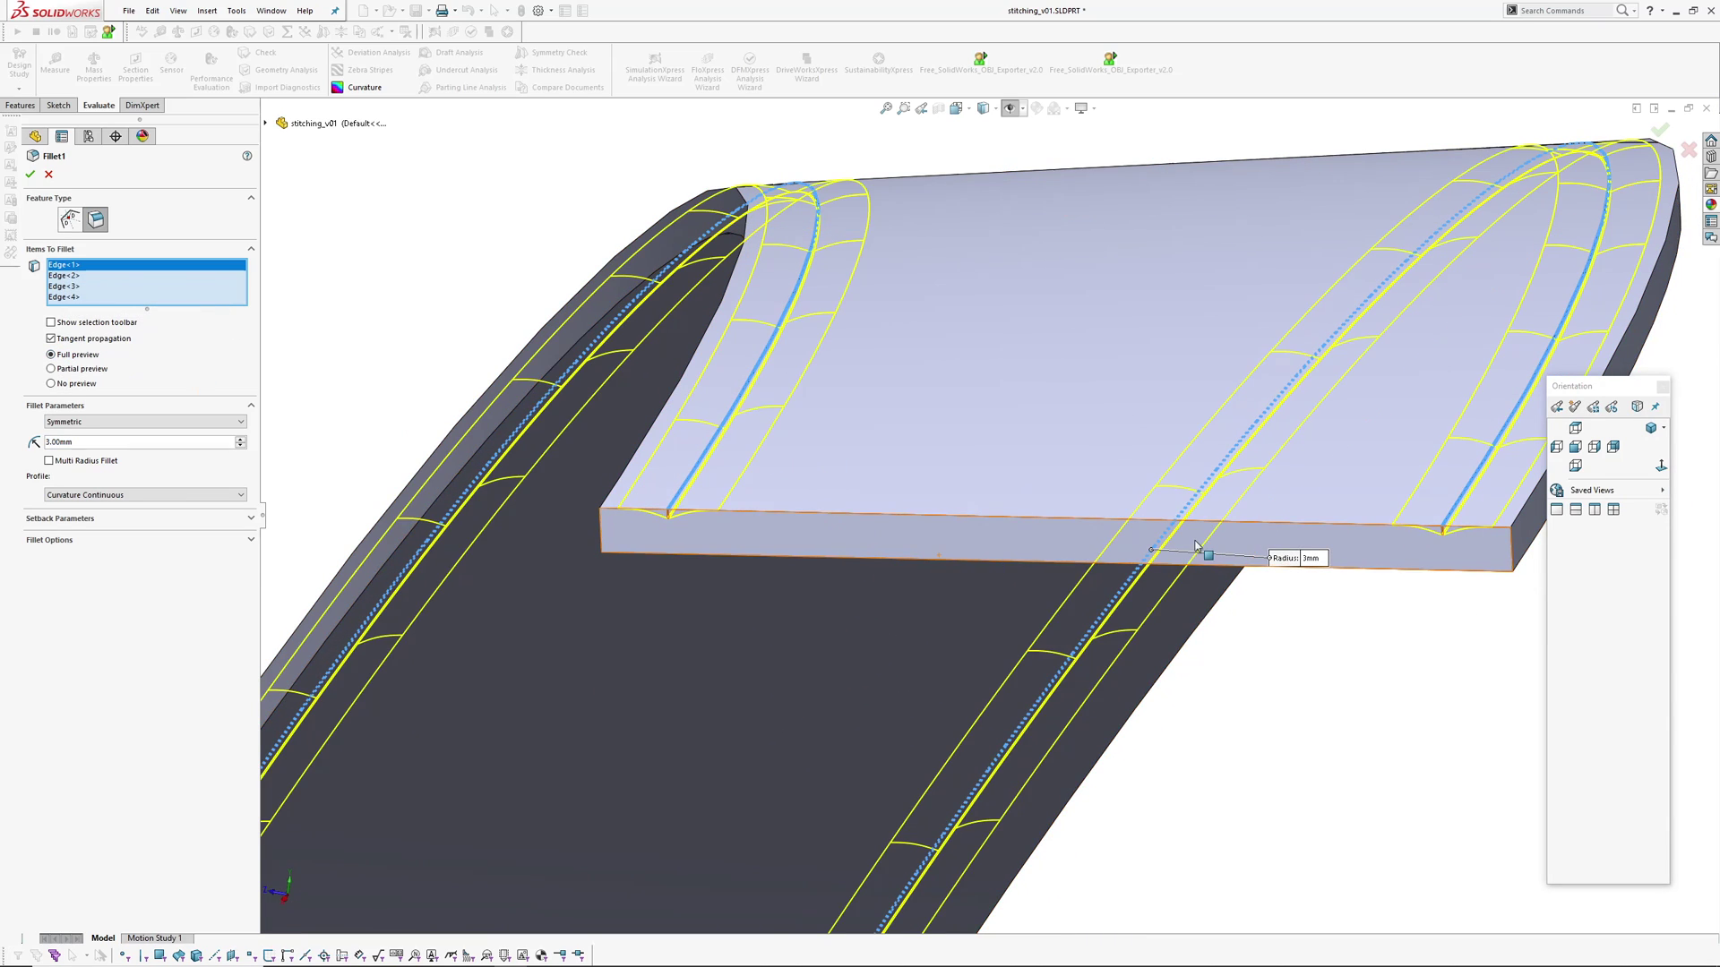
pyautogui.scroll(-5, 1138, 524)
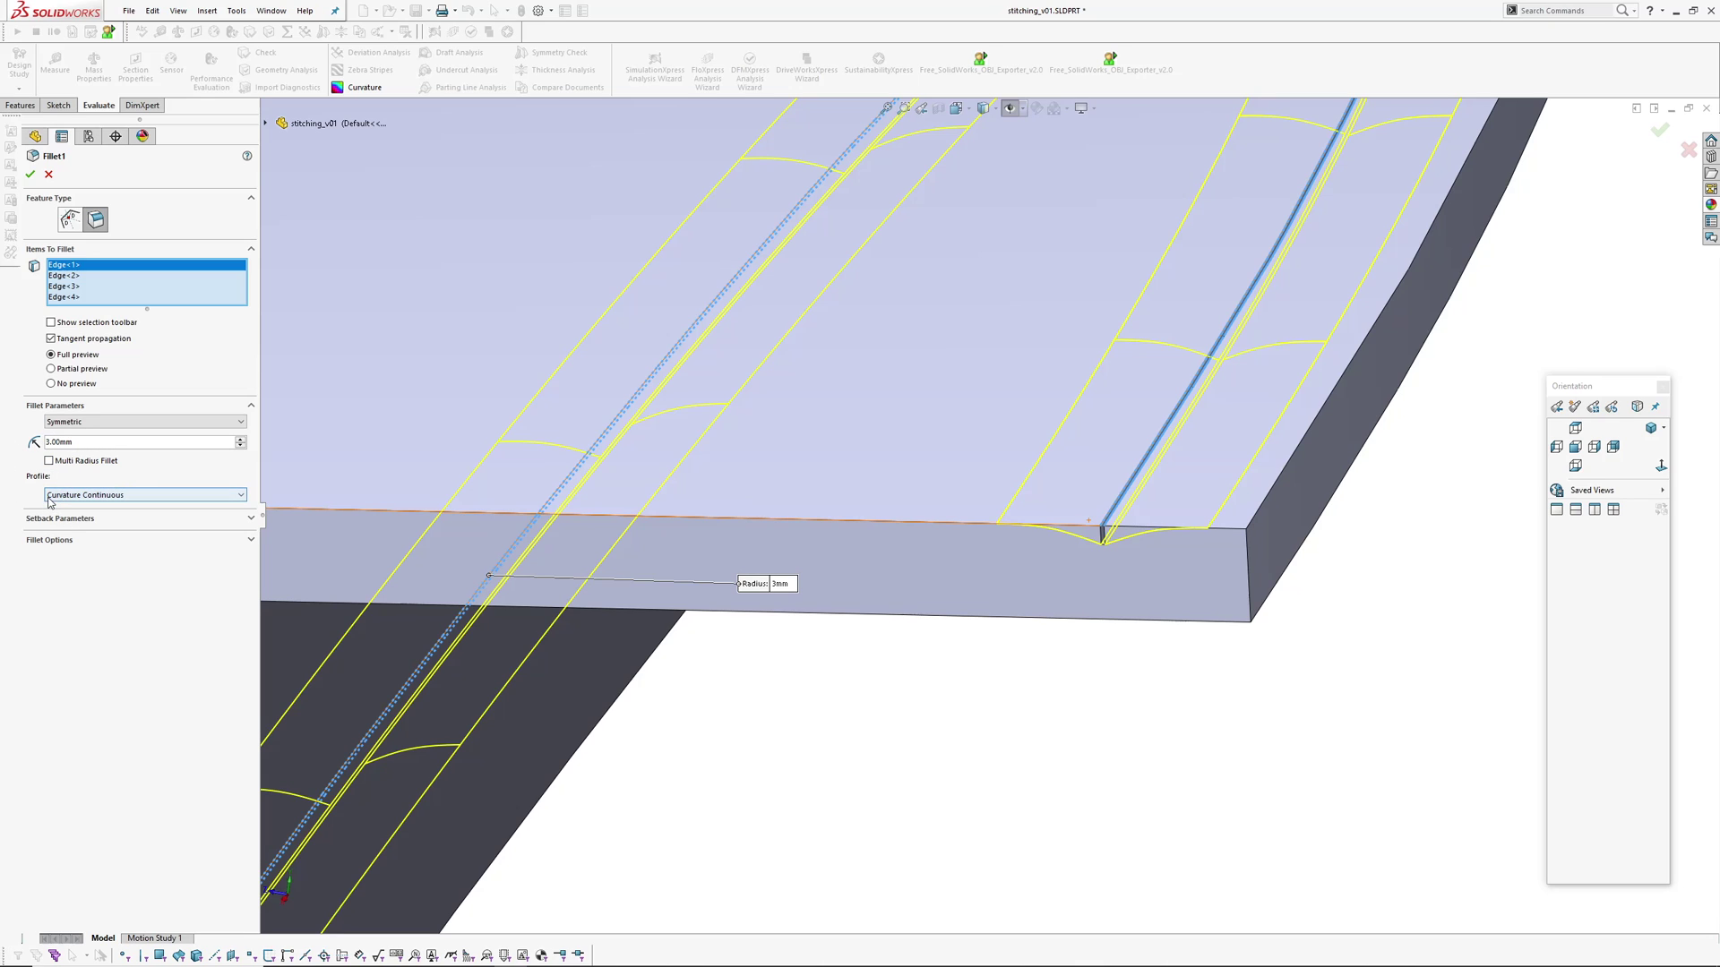
pyautogui.scroll(5, 1064, 461)
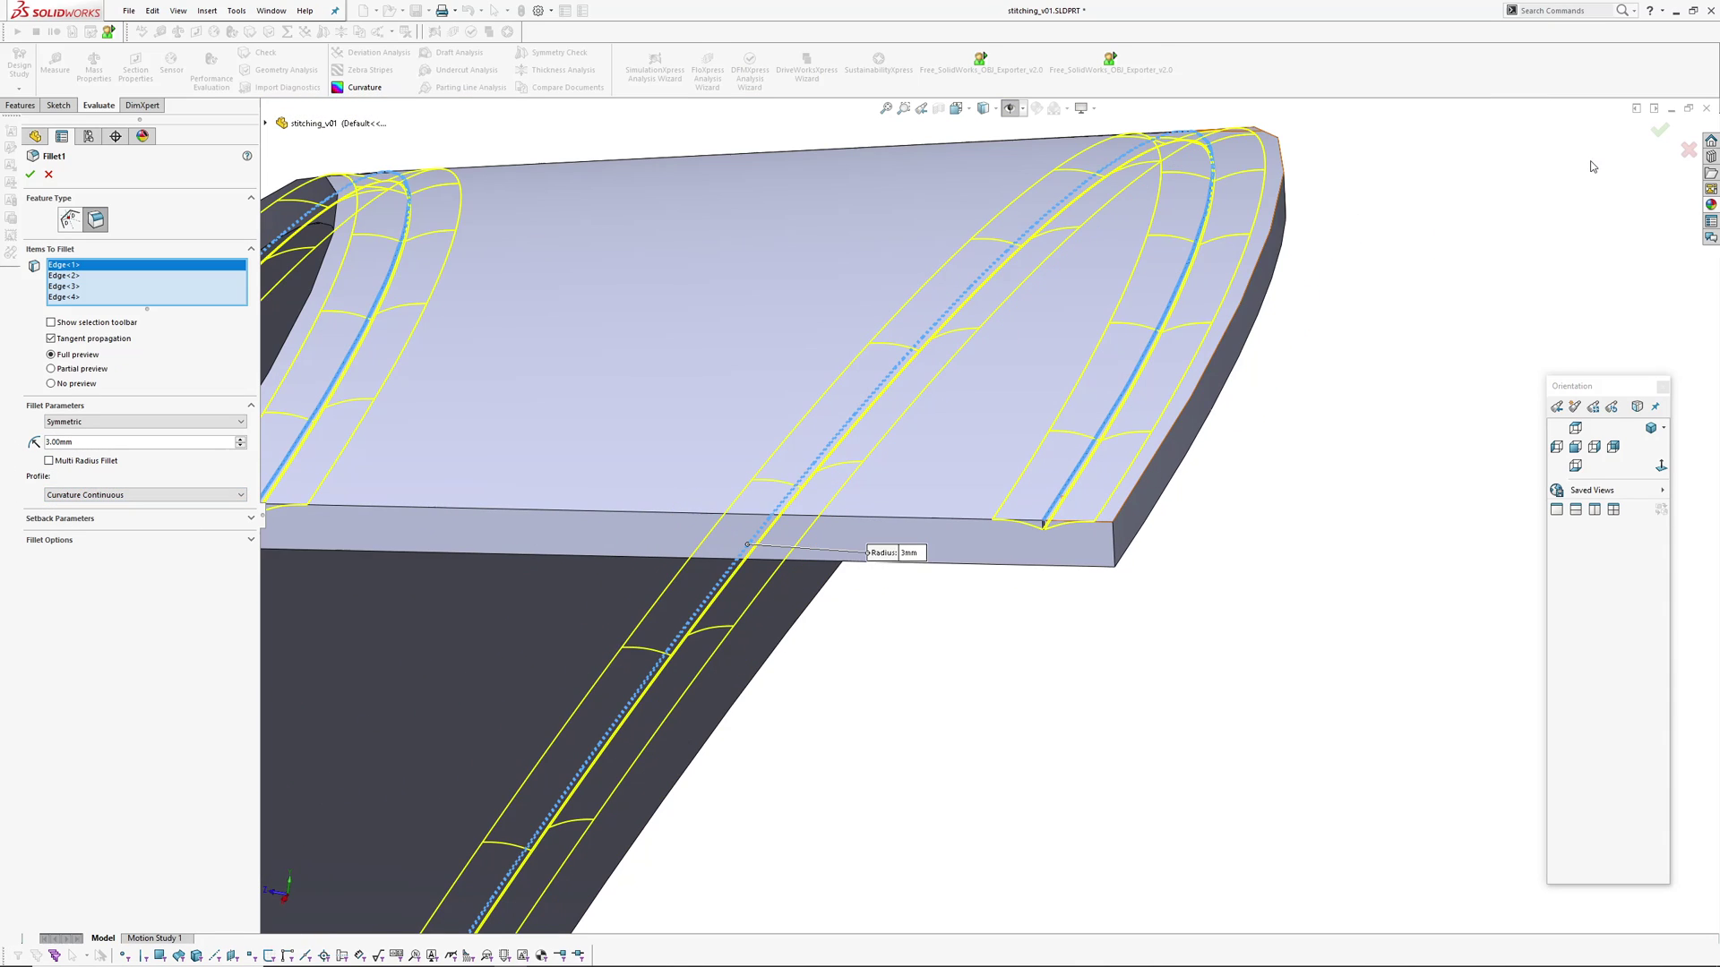
pyautogui.scroll(3, 983, 403)
pyautogui.moveTo(983, 403); pyautogui.dragTo(1034, 565, button='middle')
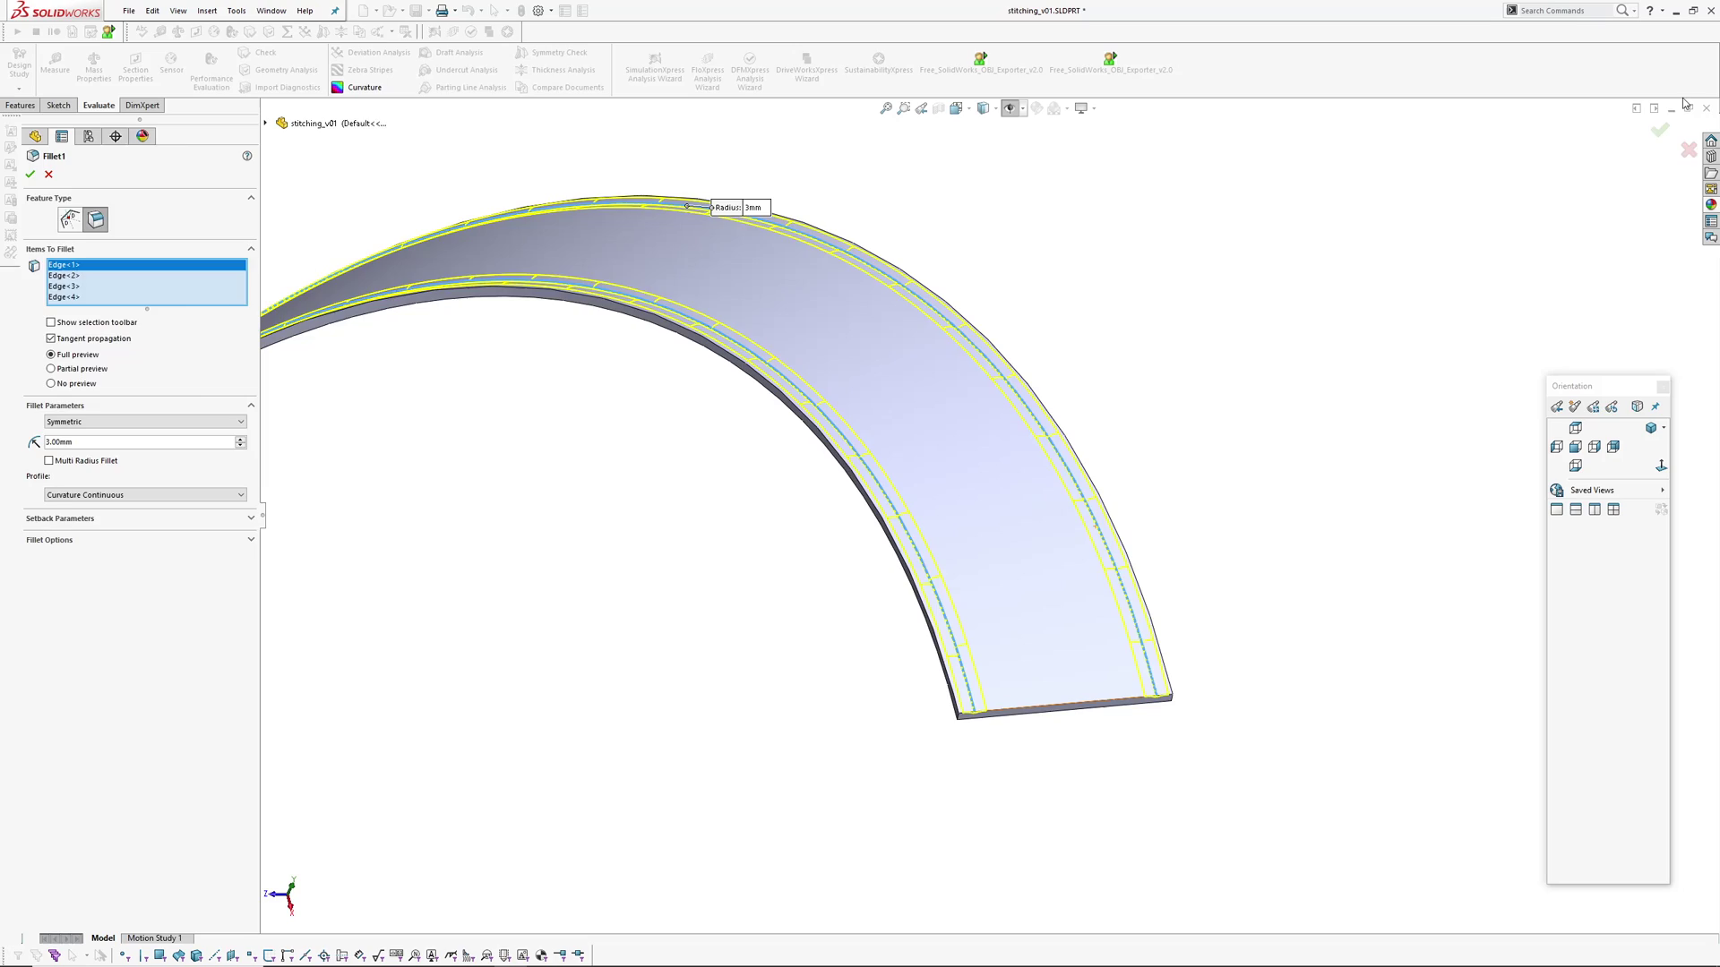
pyautogui.click(1660, 130)
# - Examine the filleted grooves from the strap's end along both edges and around the bend
pyautogui.scroll(-4, 1082, 522)
pyautogui.moveTo(1126, 430); pyautogui.dragTo(1044, 505, button='middle')
pyautogui.scroll(-4, 1183, 543)
pyautogui.moveTo(1169, 540); pyautogui.dragTo(1128, 338, button='middle')
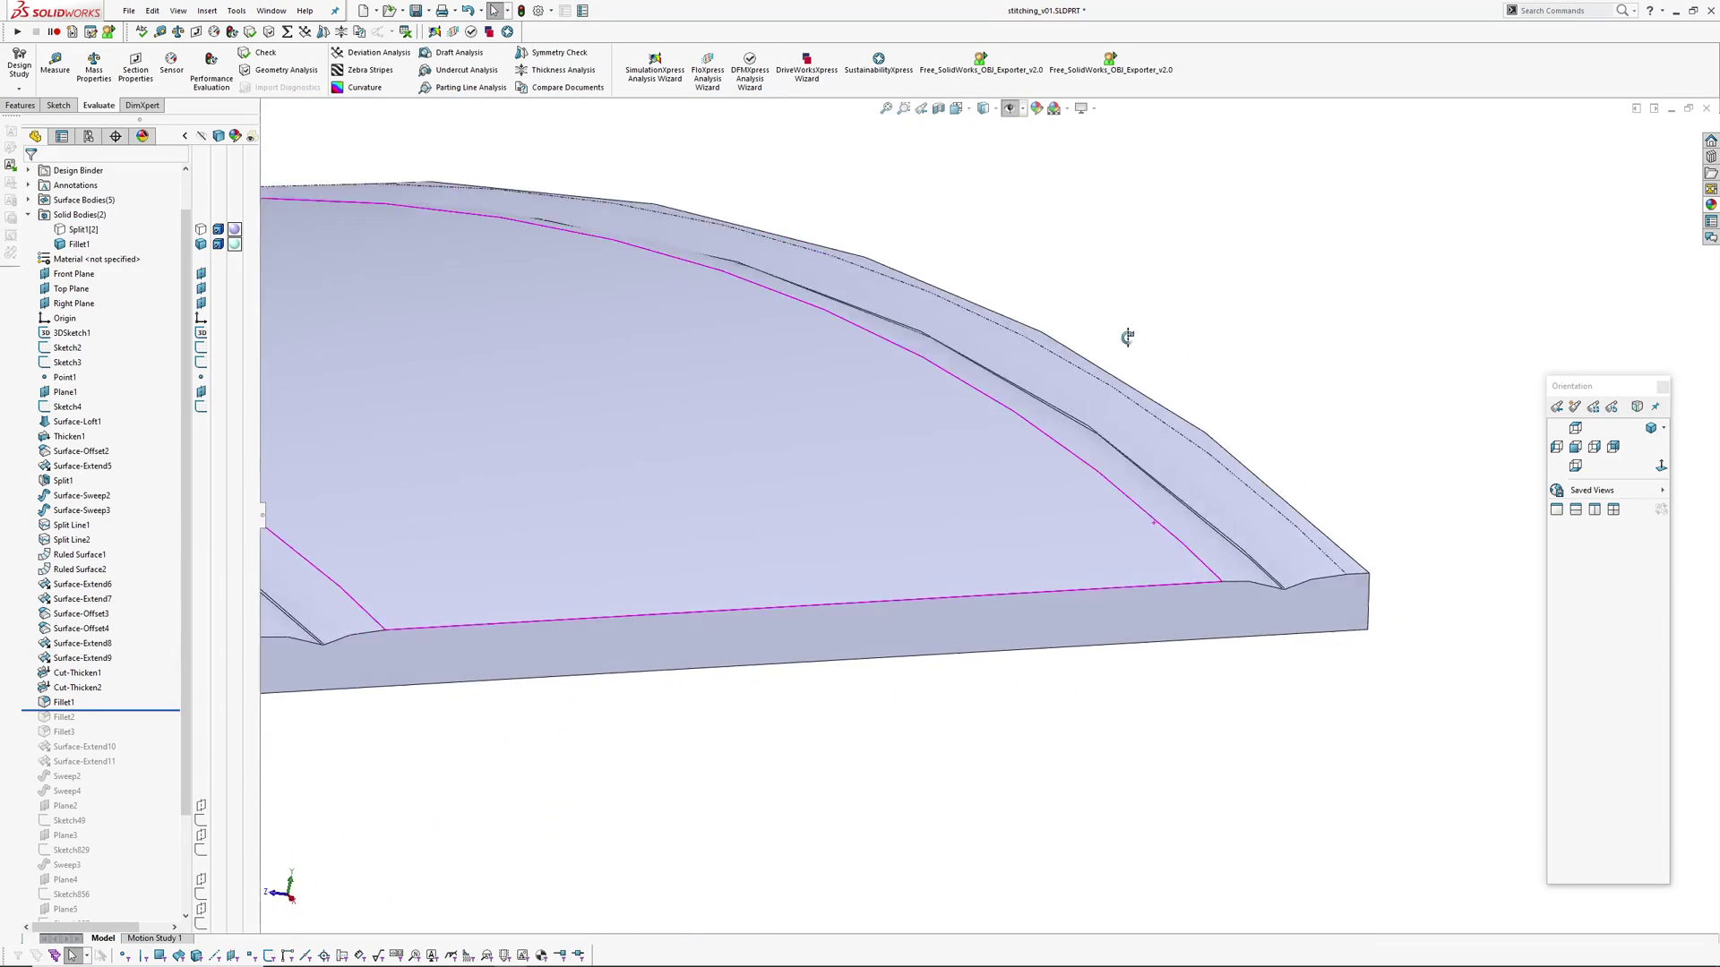
pyautogui.scroll(6, 1127, 336)
pyautogui.moveTo(1006, 457); pyautogui.dragTo(935, 565, button='middle')
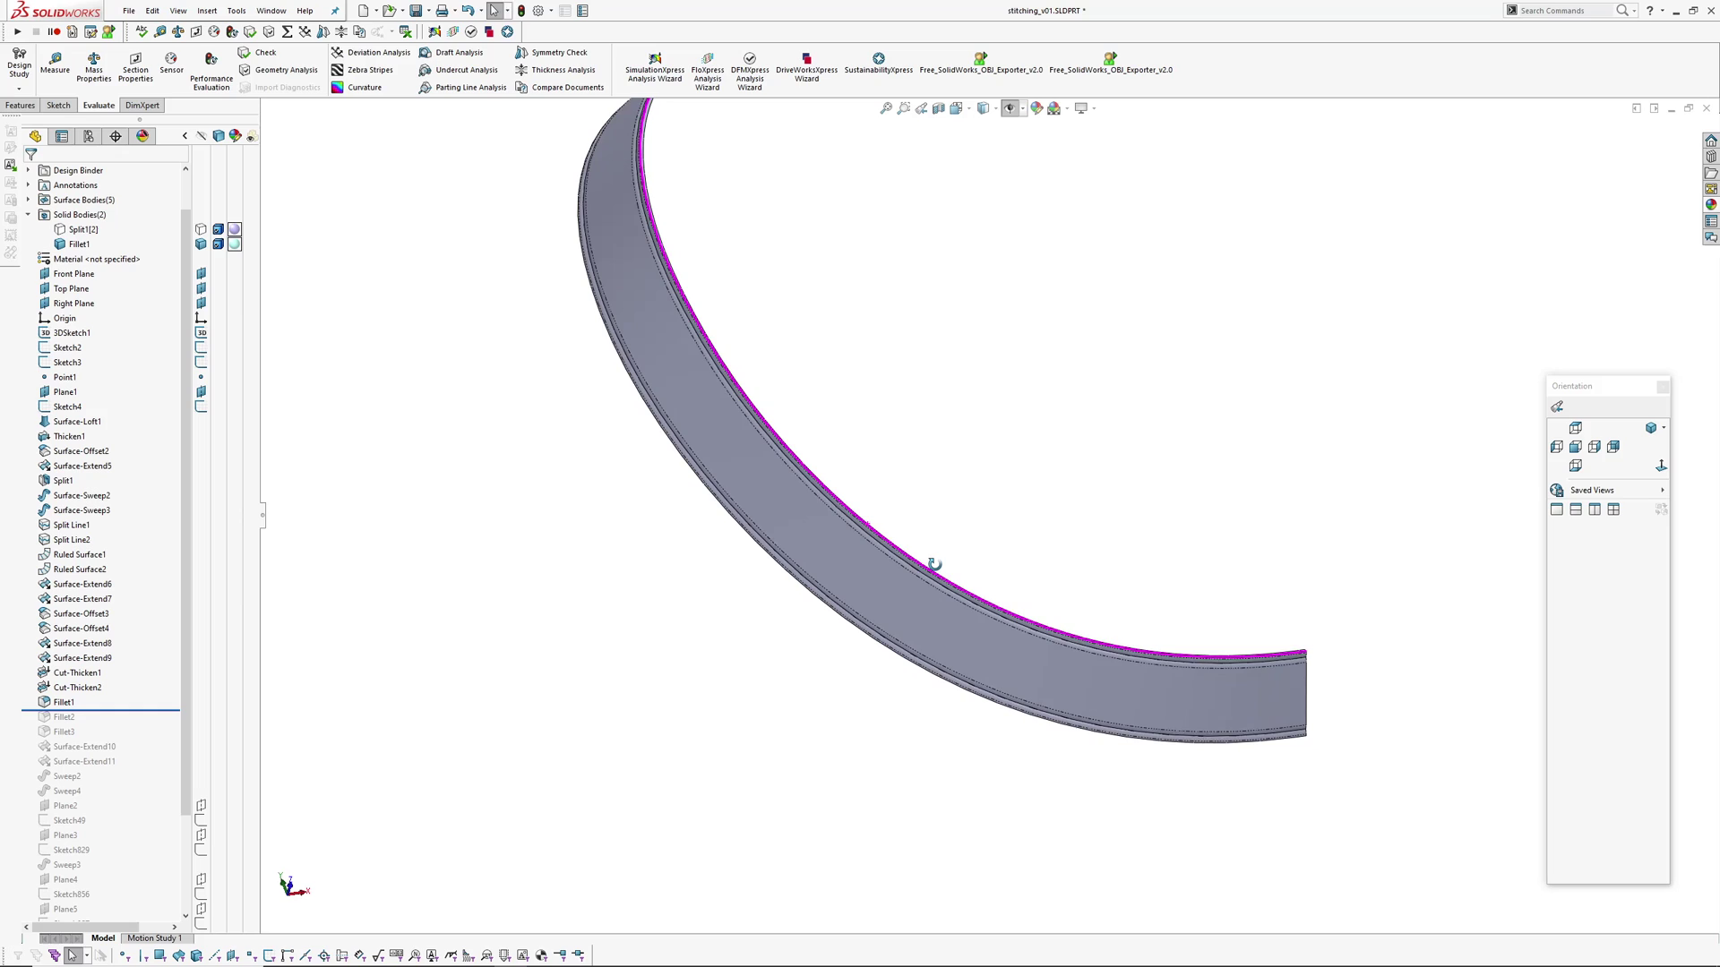
pyautogui.scroll(-5, 822, 500)
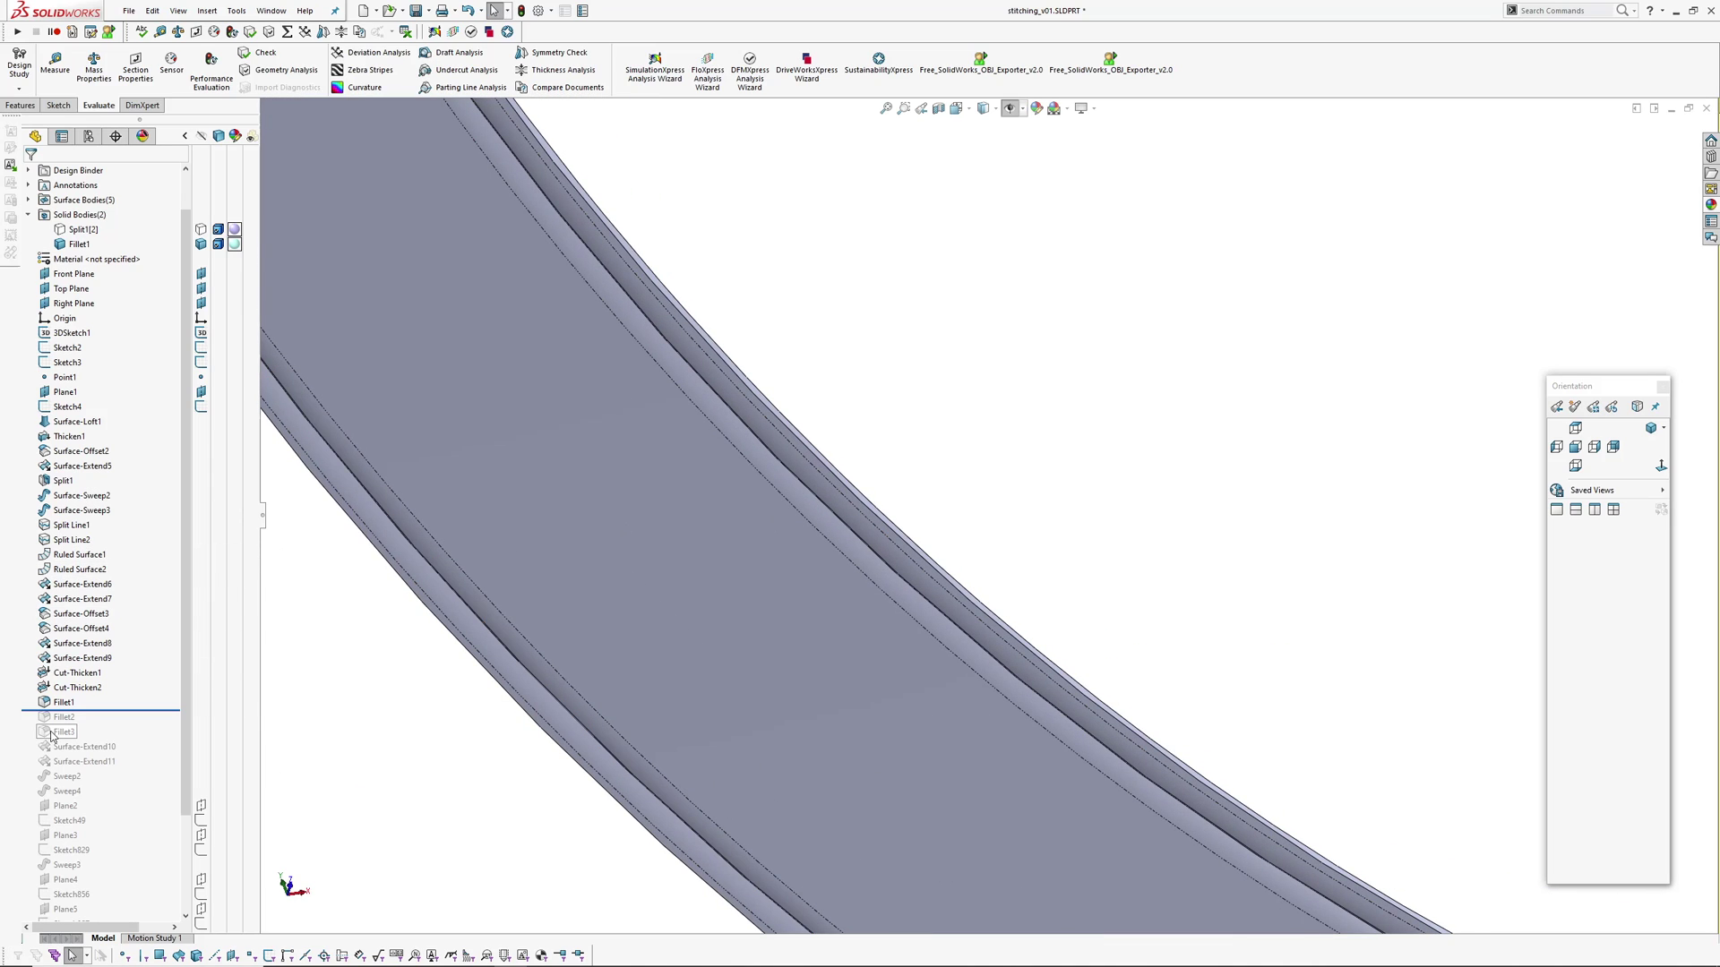
pyautogui.scroll(6, 669, 579)
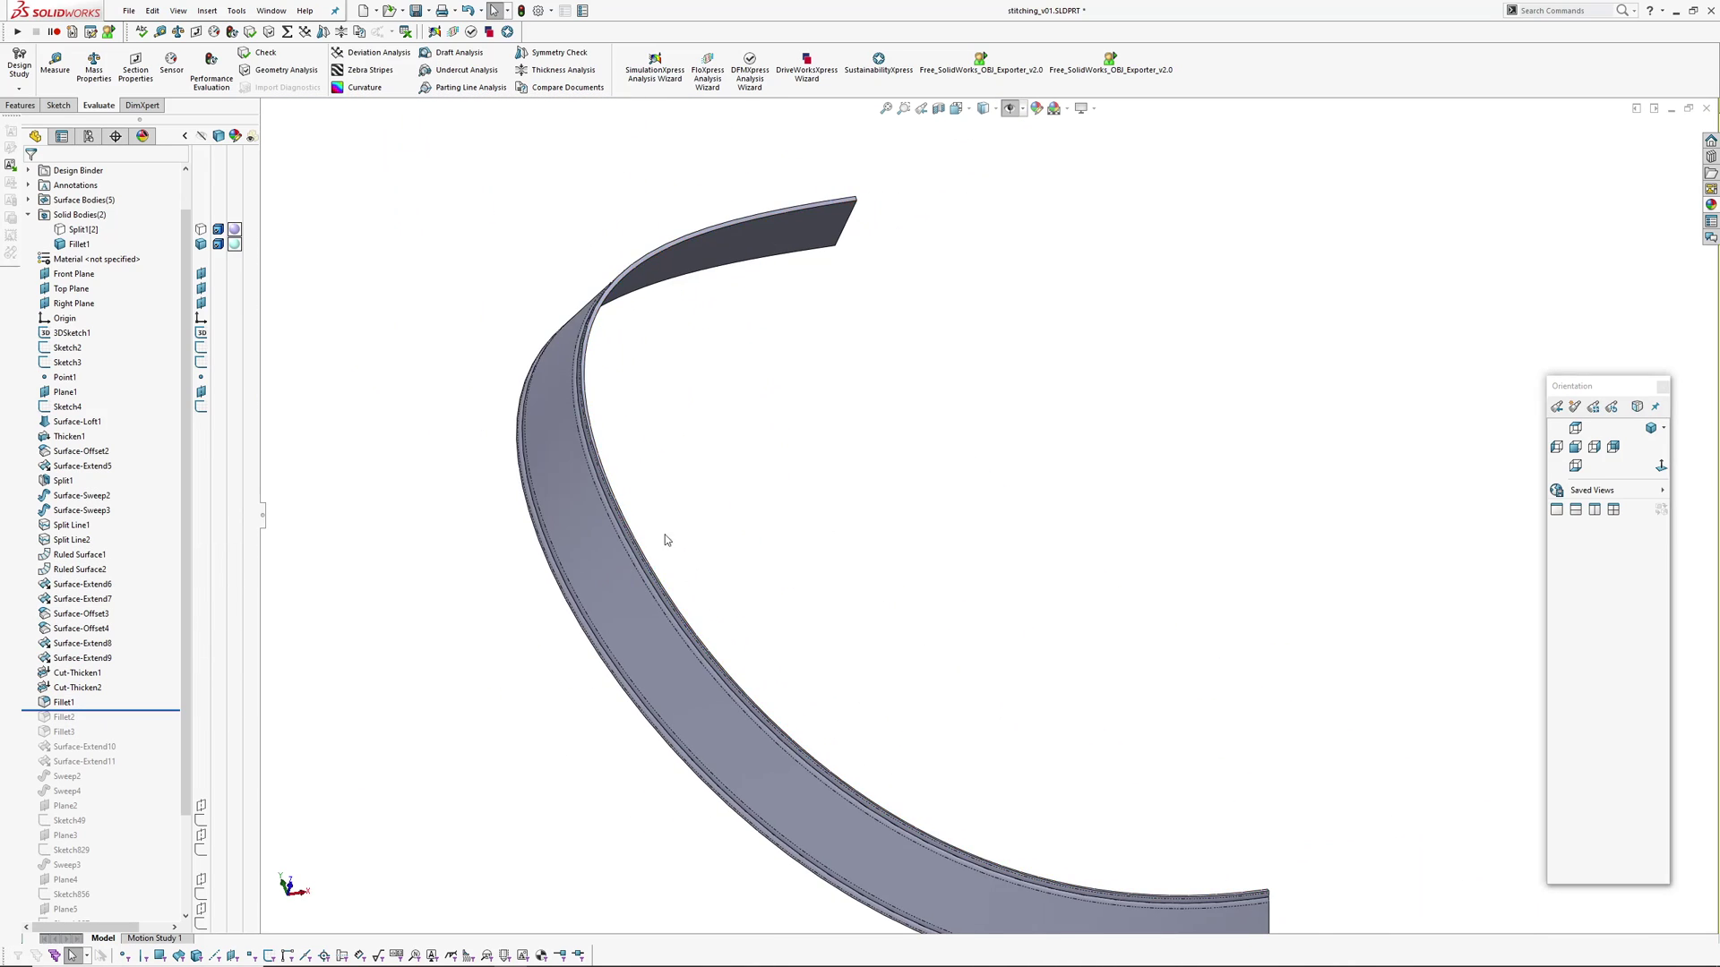
pyautogui.scroll(-8, 711, 452)
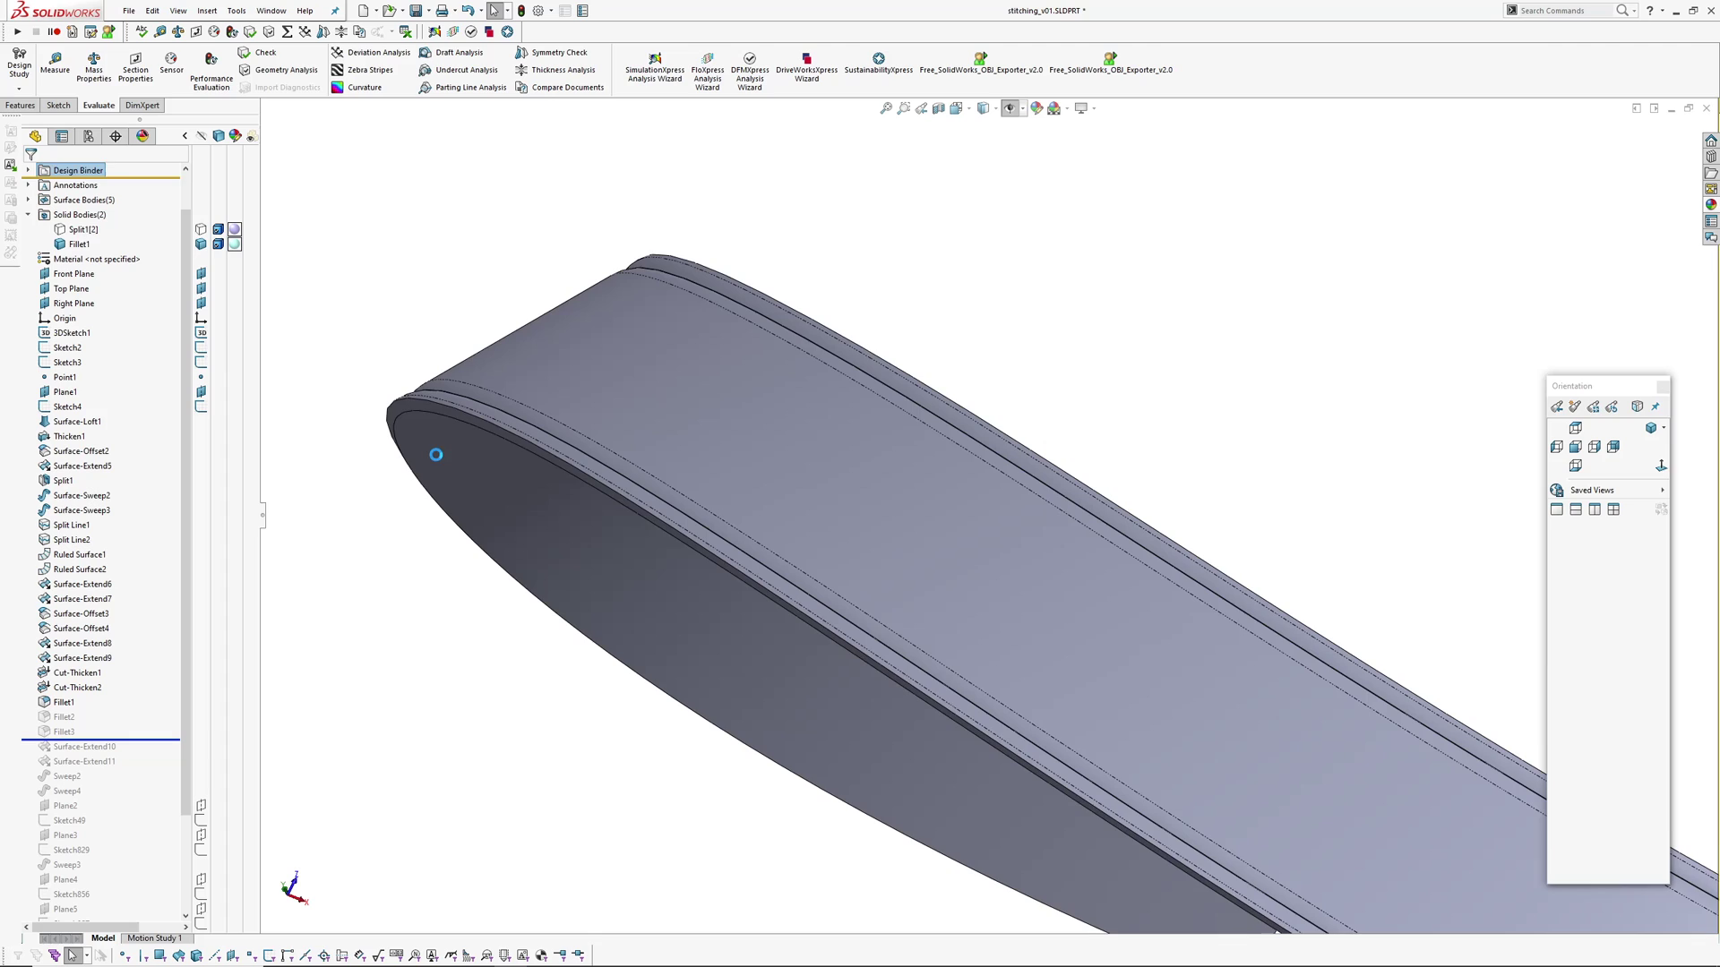
# - Roll the feature history forward past Fillet2 and Fillet3 and view the rounded outer edges of both strap layers
pyautogui.click(70, 732)
pyautogui.click(87, 710)
pyautogui.scroll(5, 771, 412)
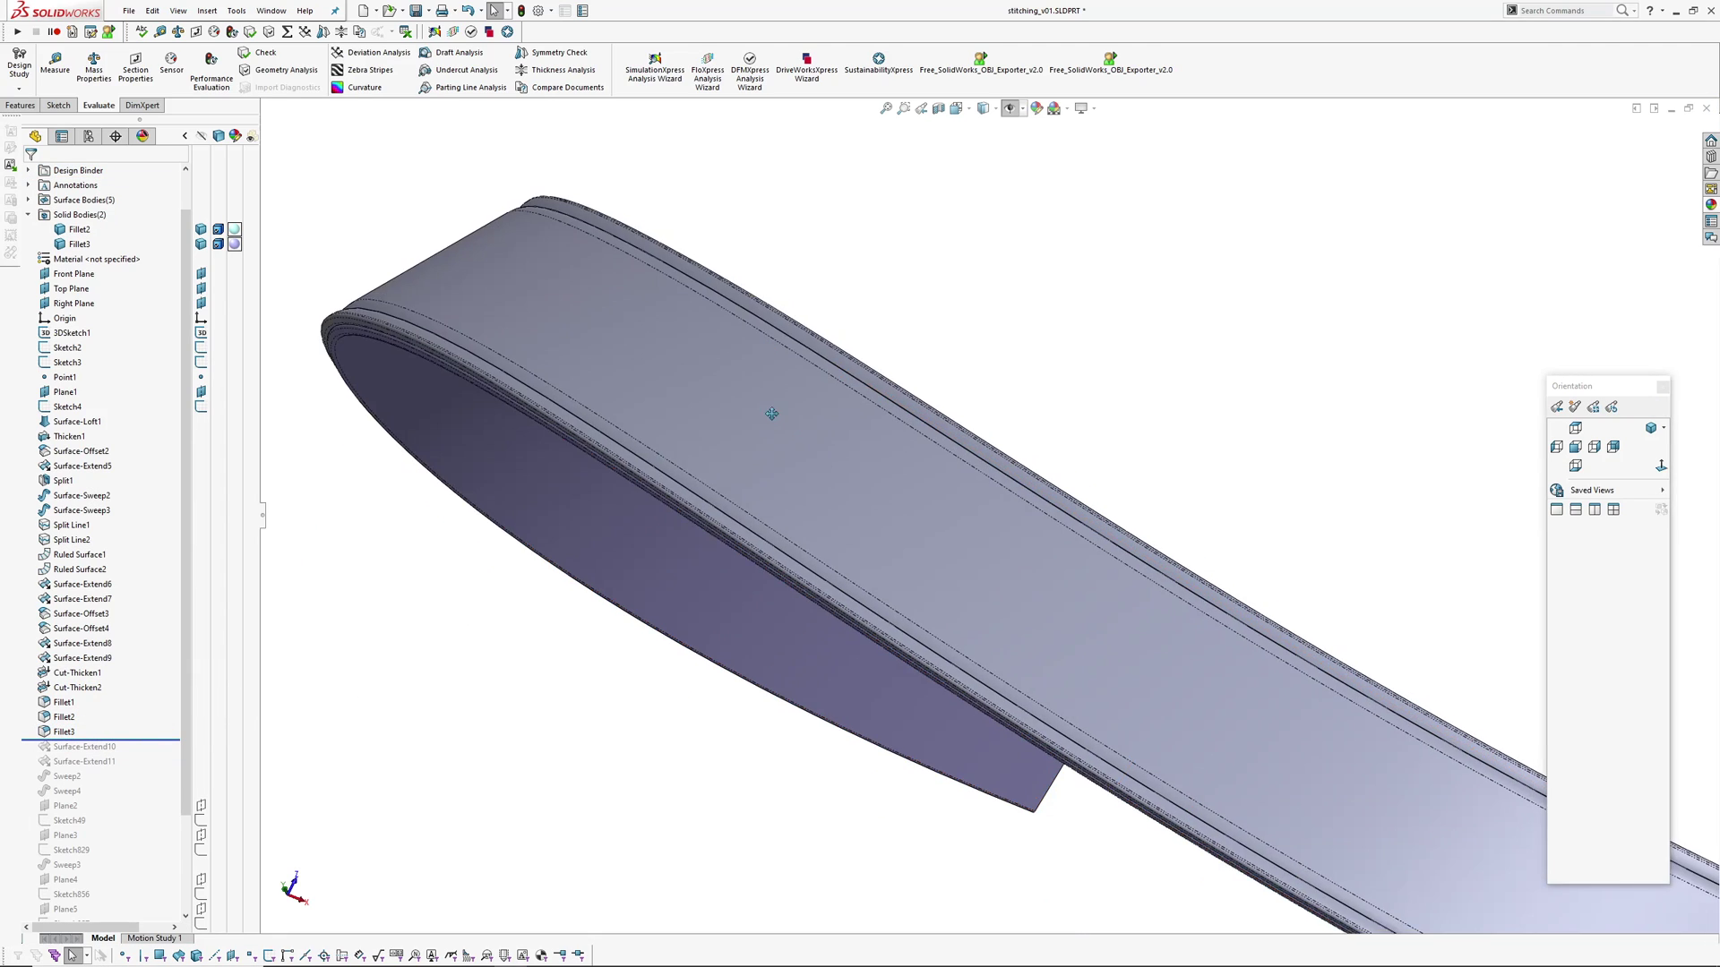
pyautogui.moveTo(771, 411); pyautogui.dragTo(1342, 389, button='middle')
pyautogui.keyDown('ctrl'); pyautogui.moveTo(1261, 454); pyautogui.dragTo(979, 541, button='middle'); pyautogui.keyUp('ctrl')
pyautogui.scroll(-4, 1048, 502)
pyautogui.scroll(4, 990, 543)
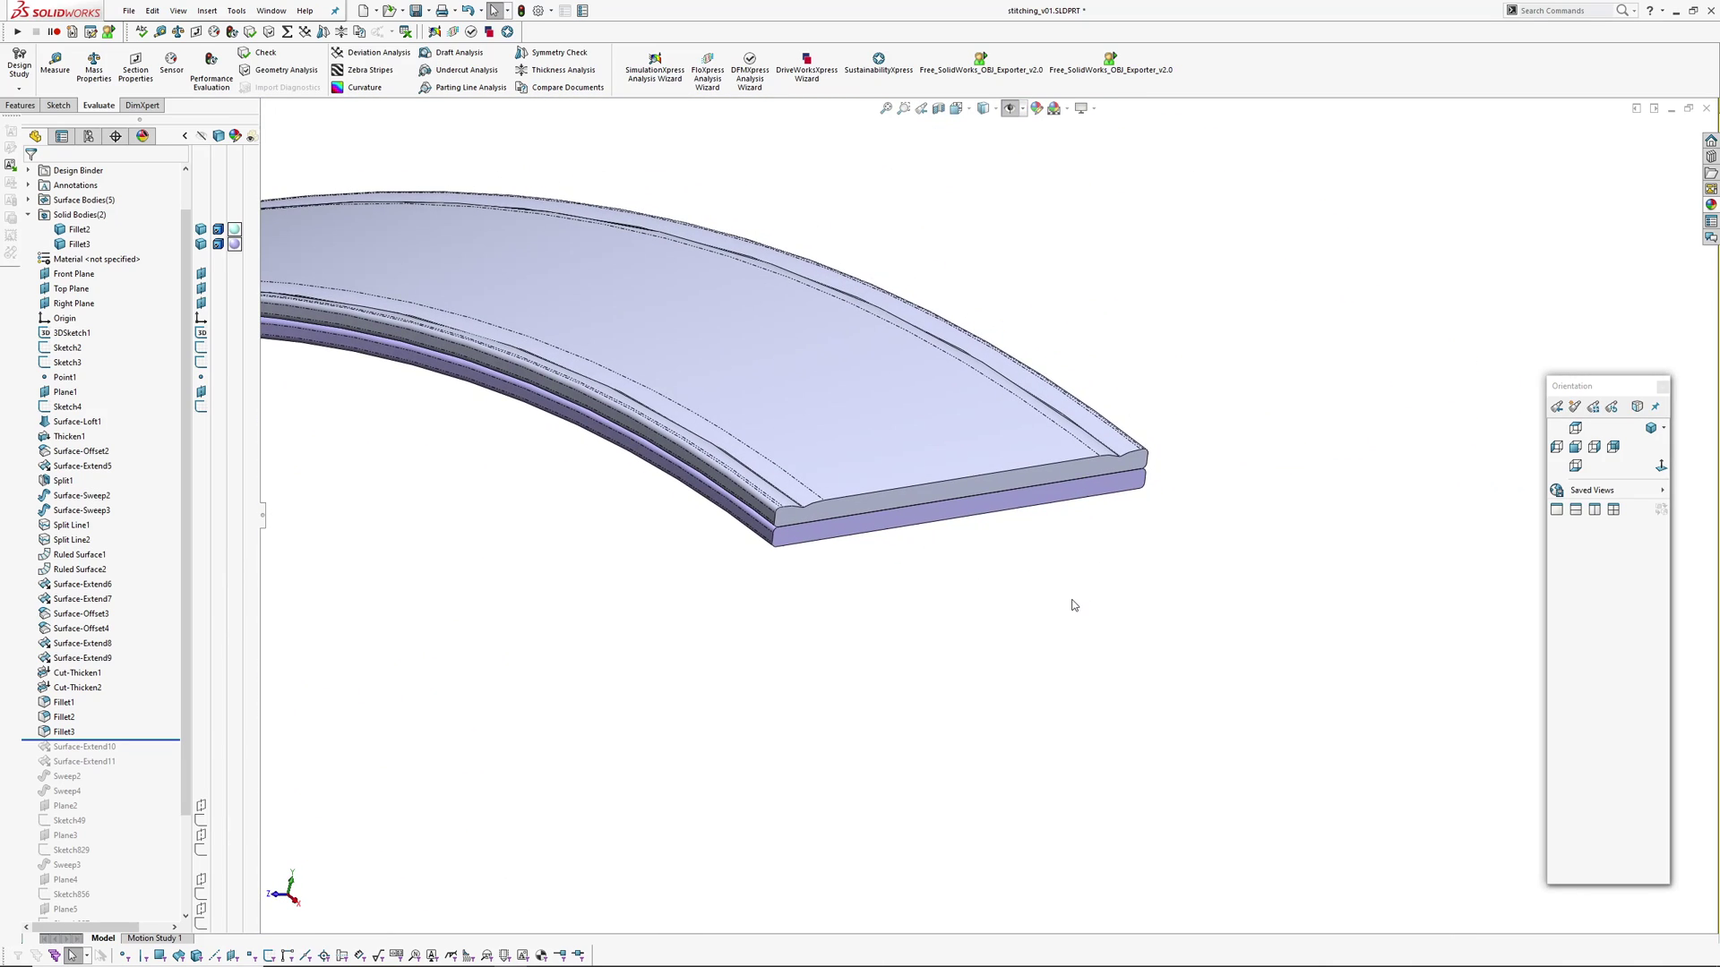
pyautogui.scroll(-5, 701, 416)
# - Roll the feature history forward past Surface-Extend11 and show the Surface-Extend10 and Surface-Extend11 surfaces in the grooves
pyautogui.moveTo(148, 738); pyautogui.dragTo(135, 770)
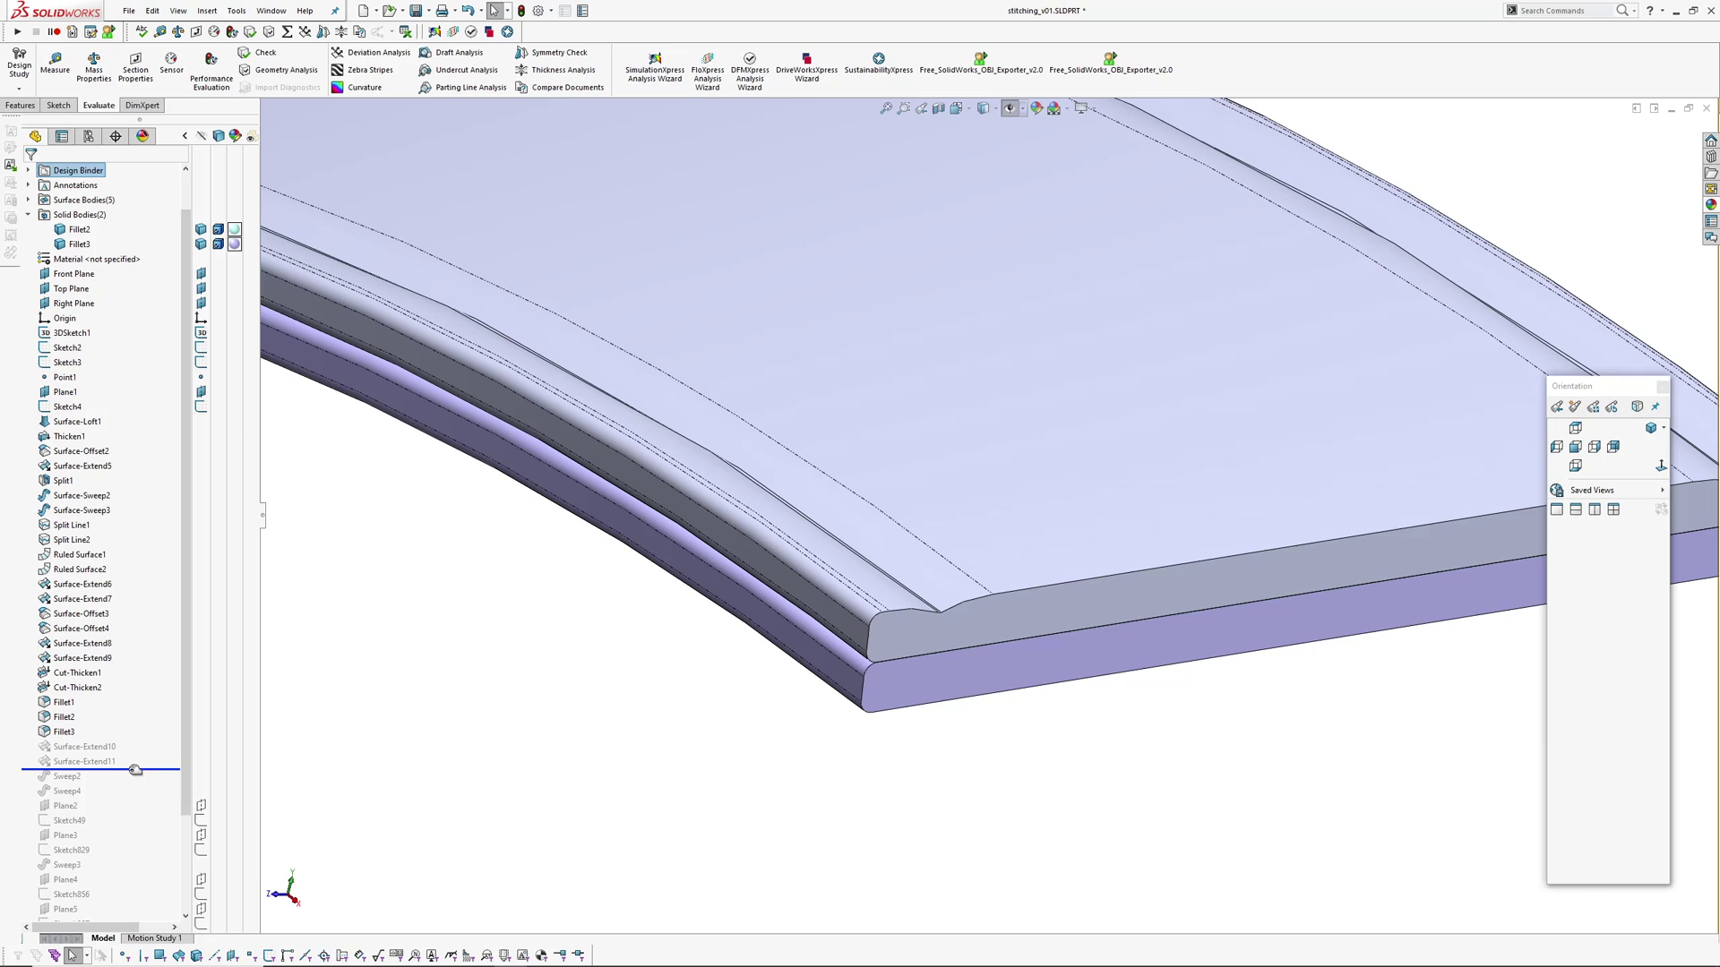
pyautogui.click(82, 747)
pyautogui.keyDown('ctrl'); pyautogui.click(84, 762); pyautogui.keyUp('ctrl')
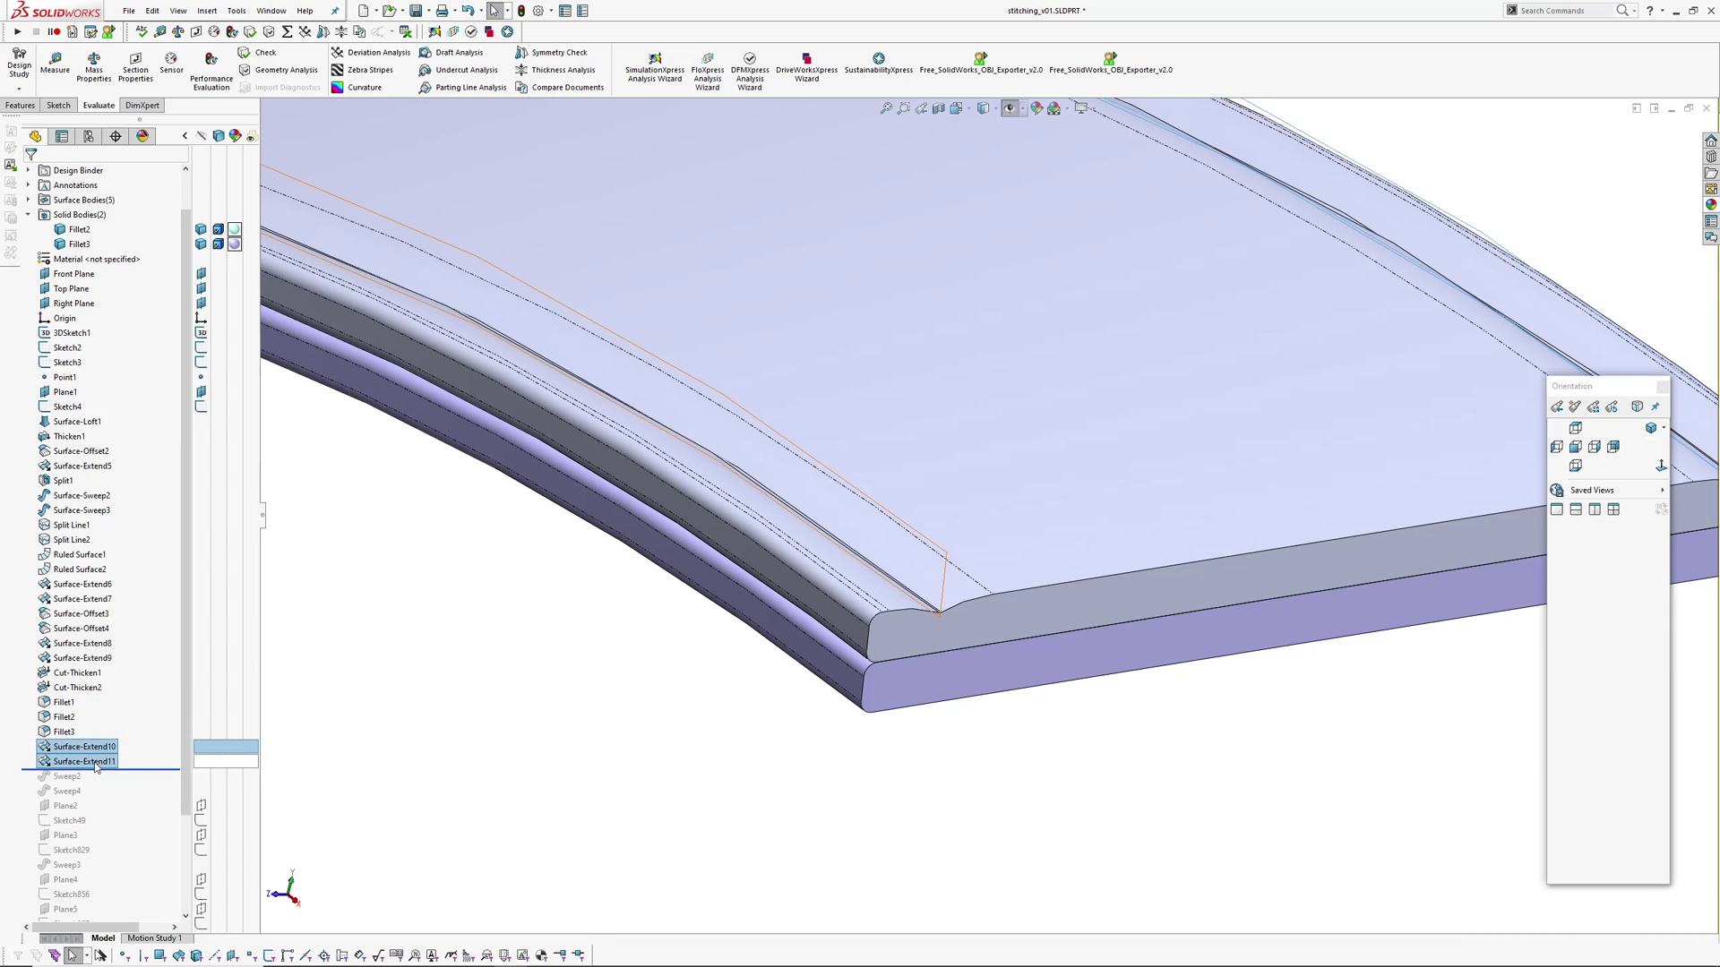
pyautogui.click(106, 742)
# - Highlight Surface-Offset3 and Surface-Offset4 in the feature history to identify the surfaces standing in the grooves
pyautogui.click(72, 628)
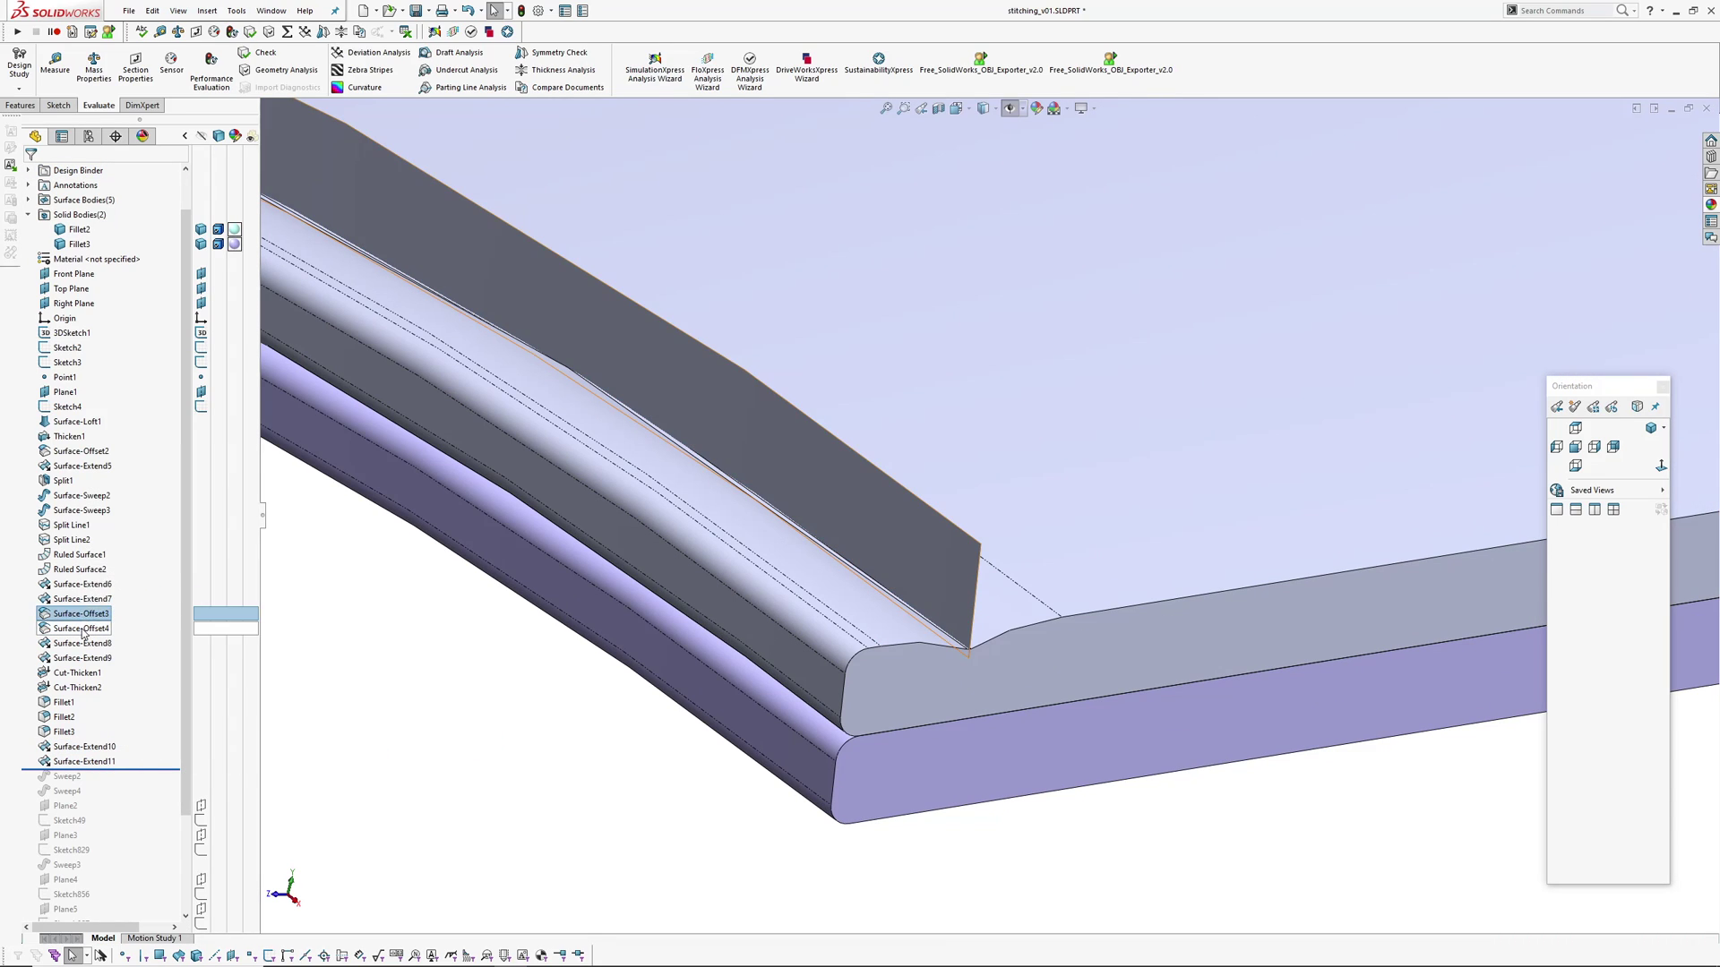
pyautogui.click(68, 615)
pyautogui.click(63, 631)
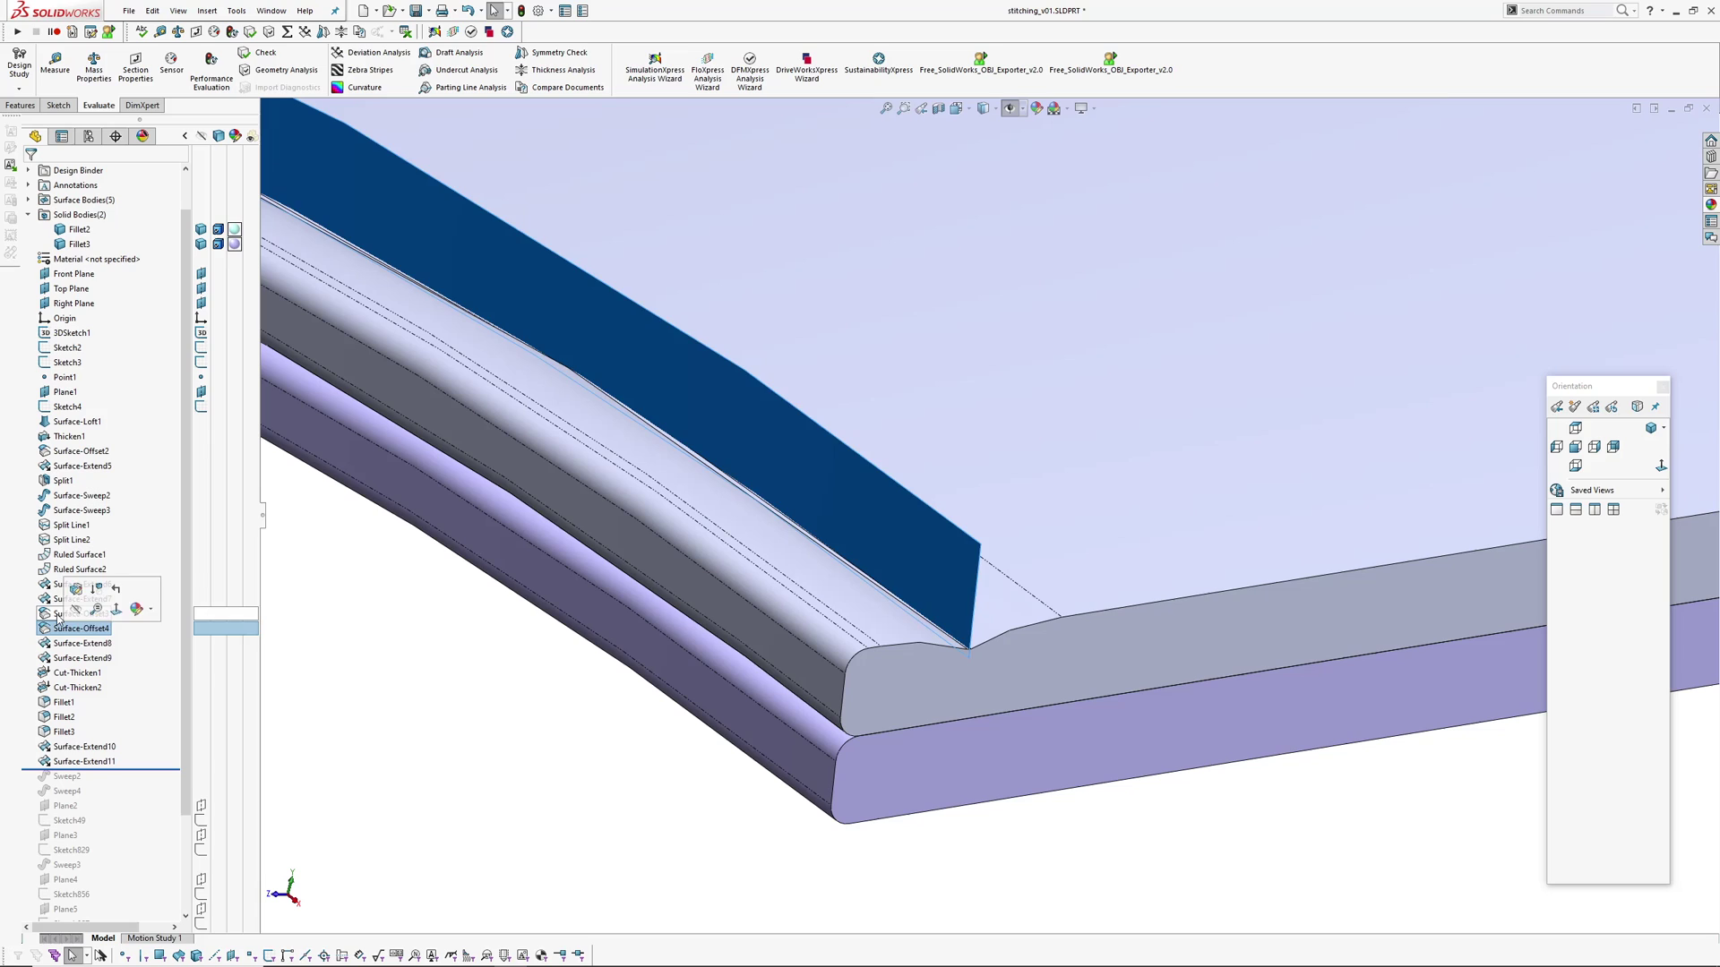
pyautogui.click(58, 616)
pyautogui.click(422, 752)
pyautogui.keyDown('ctrl'); pyautogui.moveTo(475, 734); pyautogui.dragTo(421, 721, button='middle'); pyautogui.keyUp('ctrl')
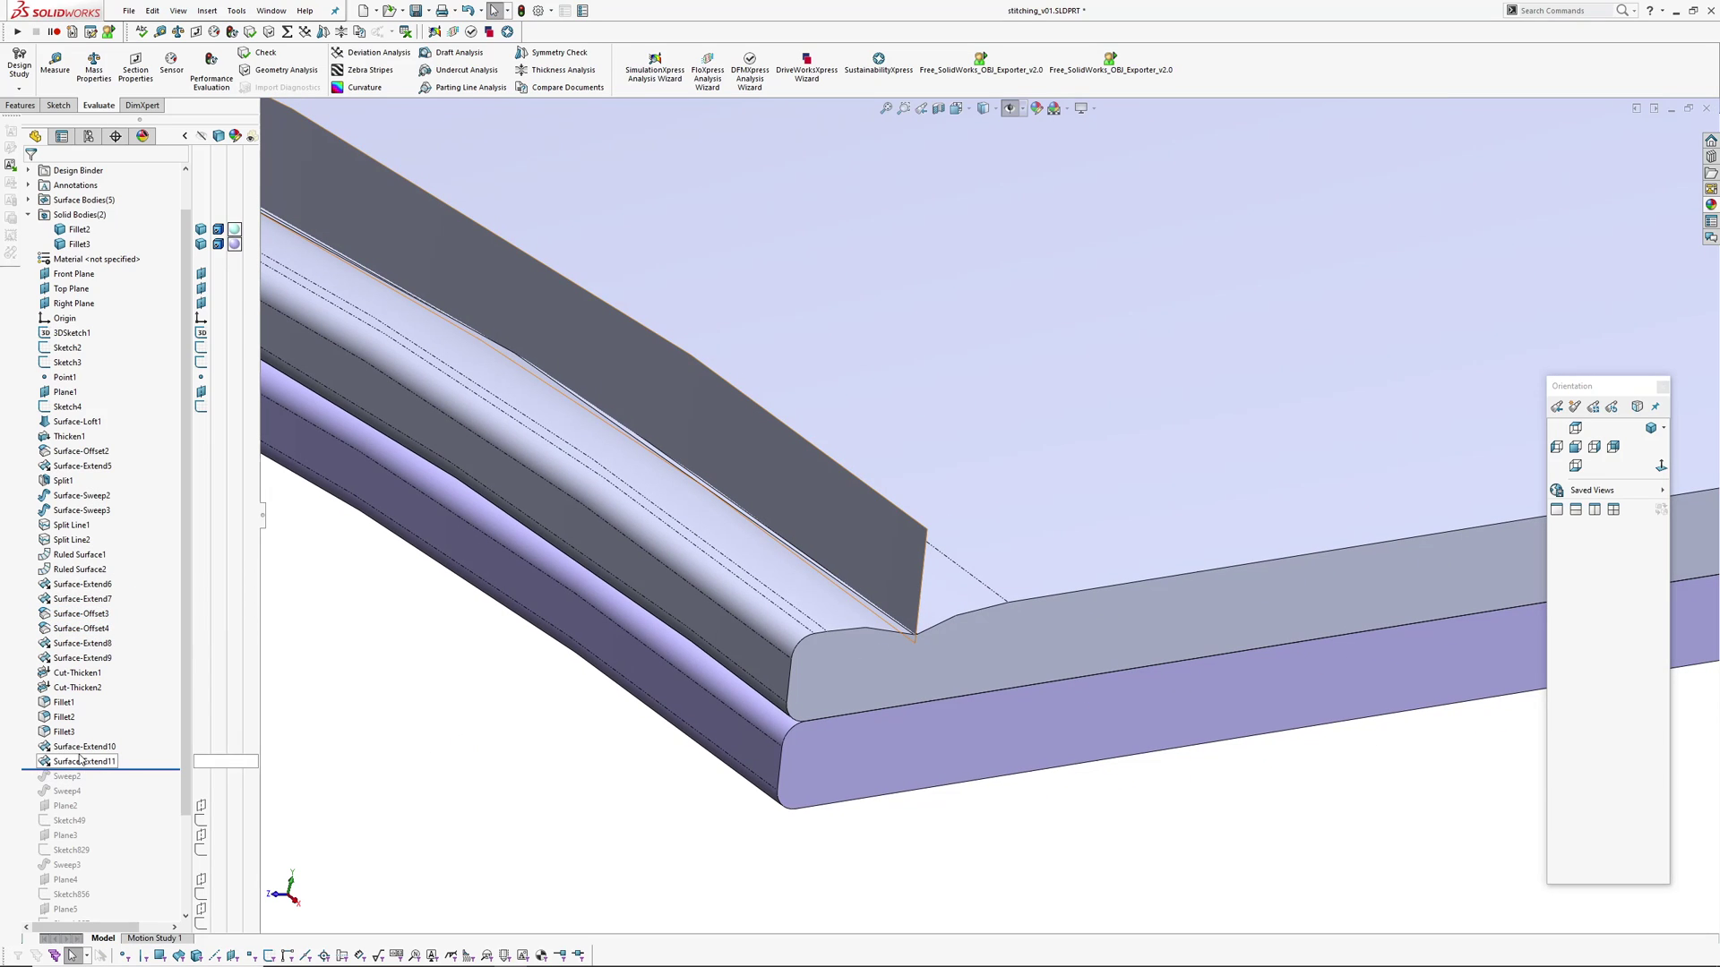
# - Roll back before Surface-Extend10 and forward past Surface-Extend11 to compare how deep the surface reaches at the groove bottom
pyautogui.click(79, 749)
pyautogui.click(538, 745)
pyautogui.scroll(-8, 983, 660)
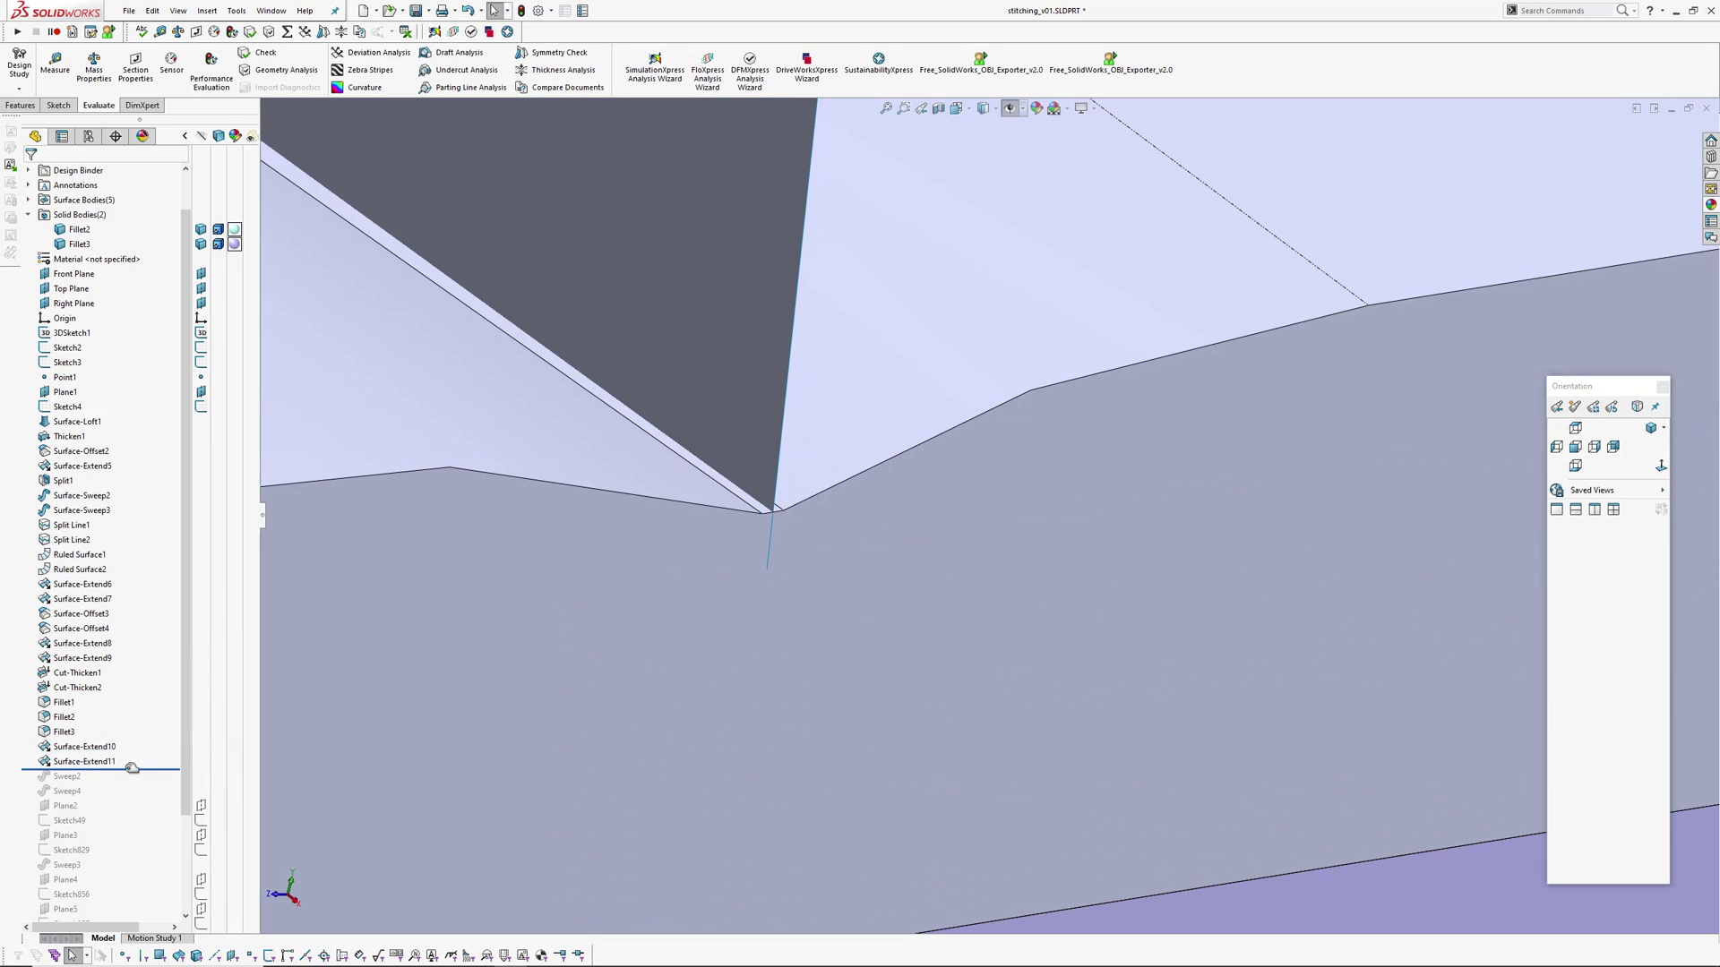
pyautogui.moveTo(131, 768); pyautogui.dragTo(131, 741)
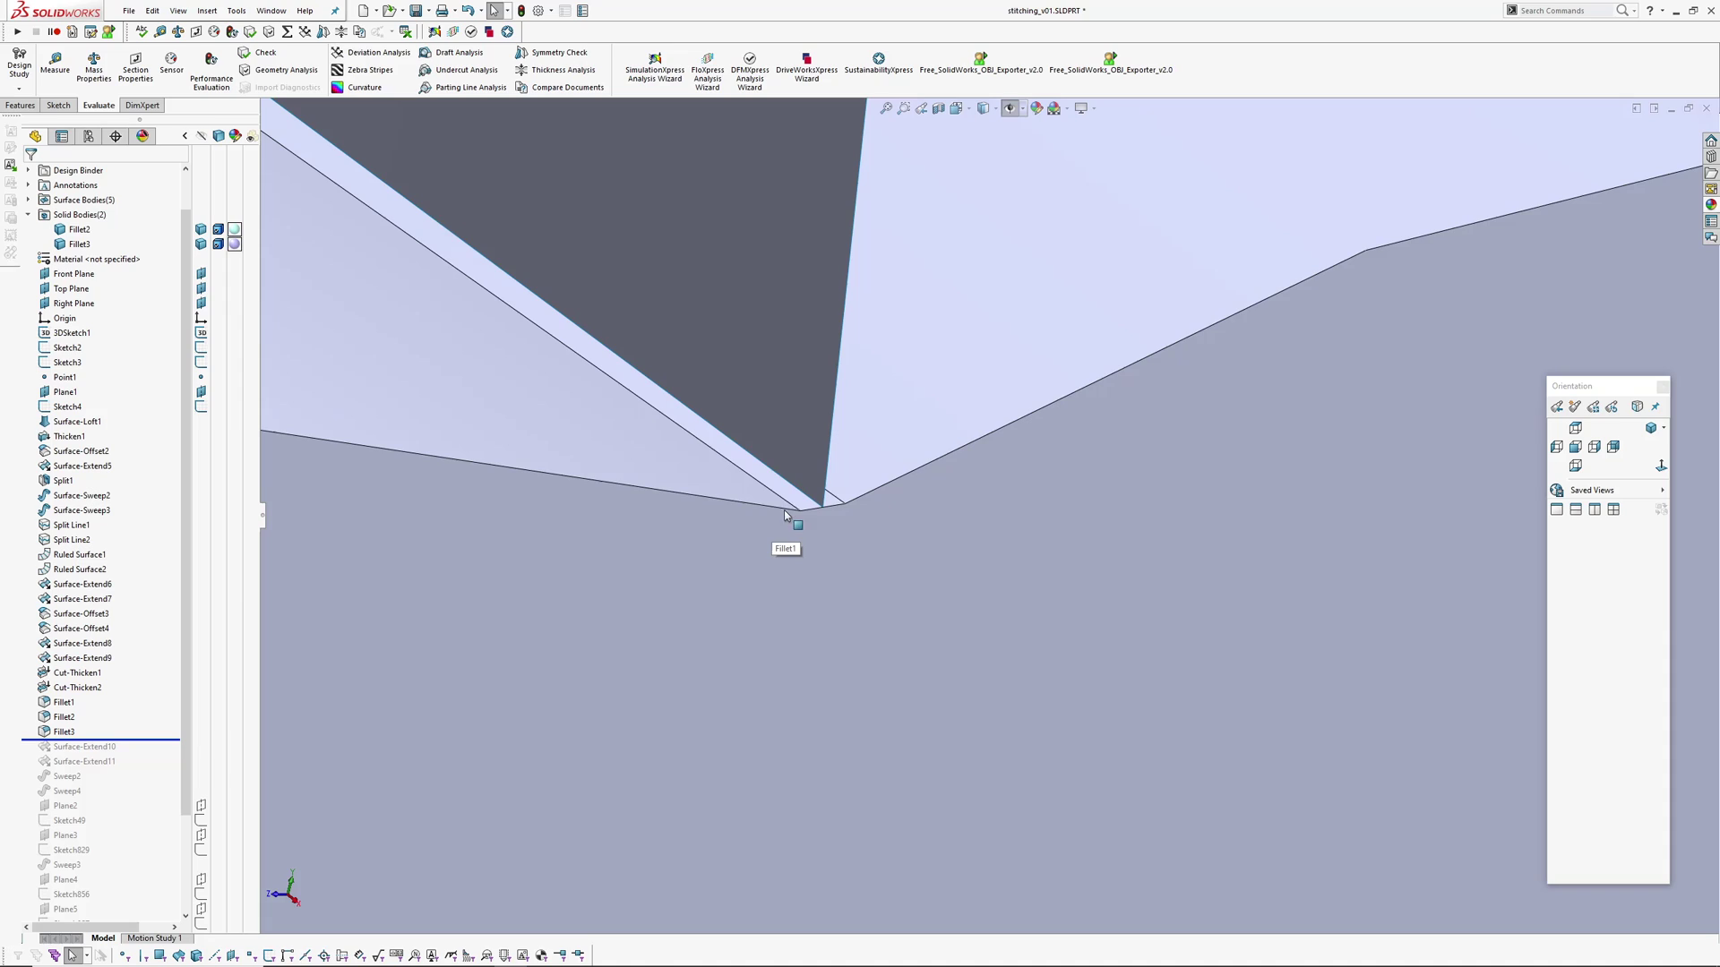
pyautogui.click(822, 512)
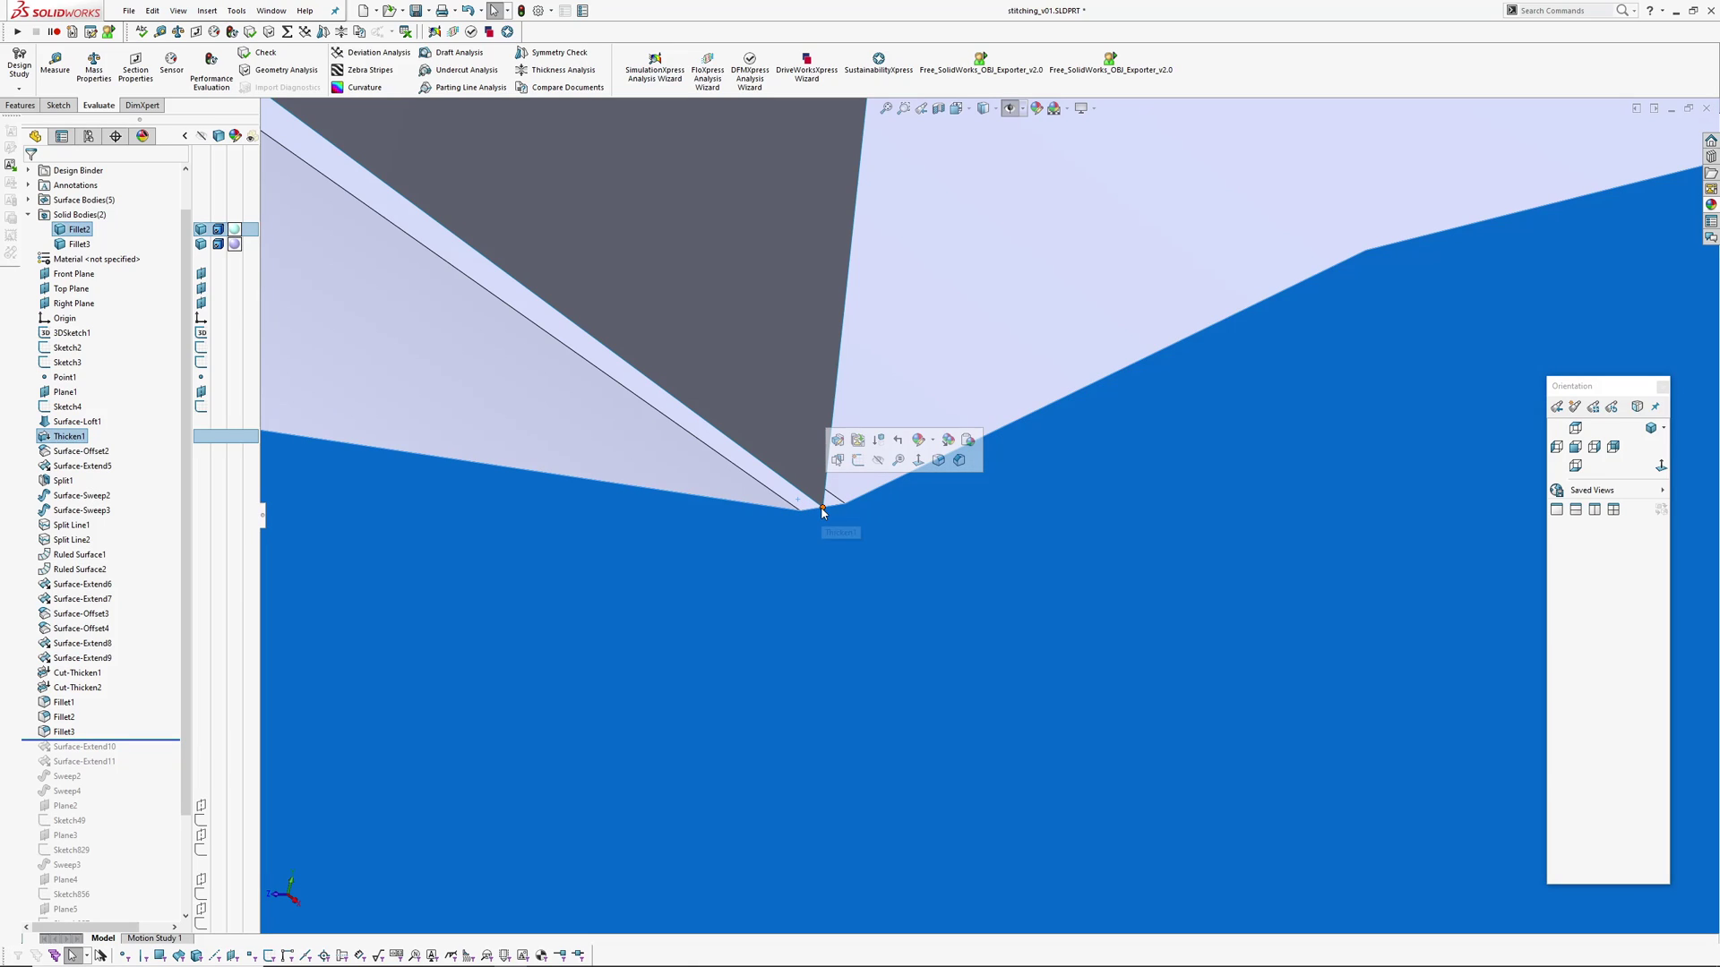
pyautogui.moveTo(155, 740); pyautogui.dragTo(141, 766)
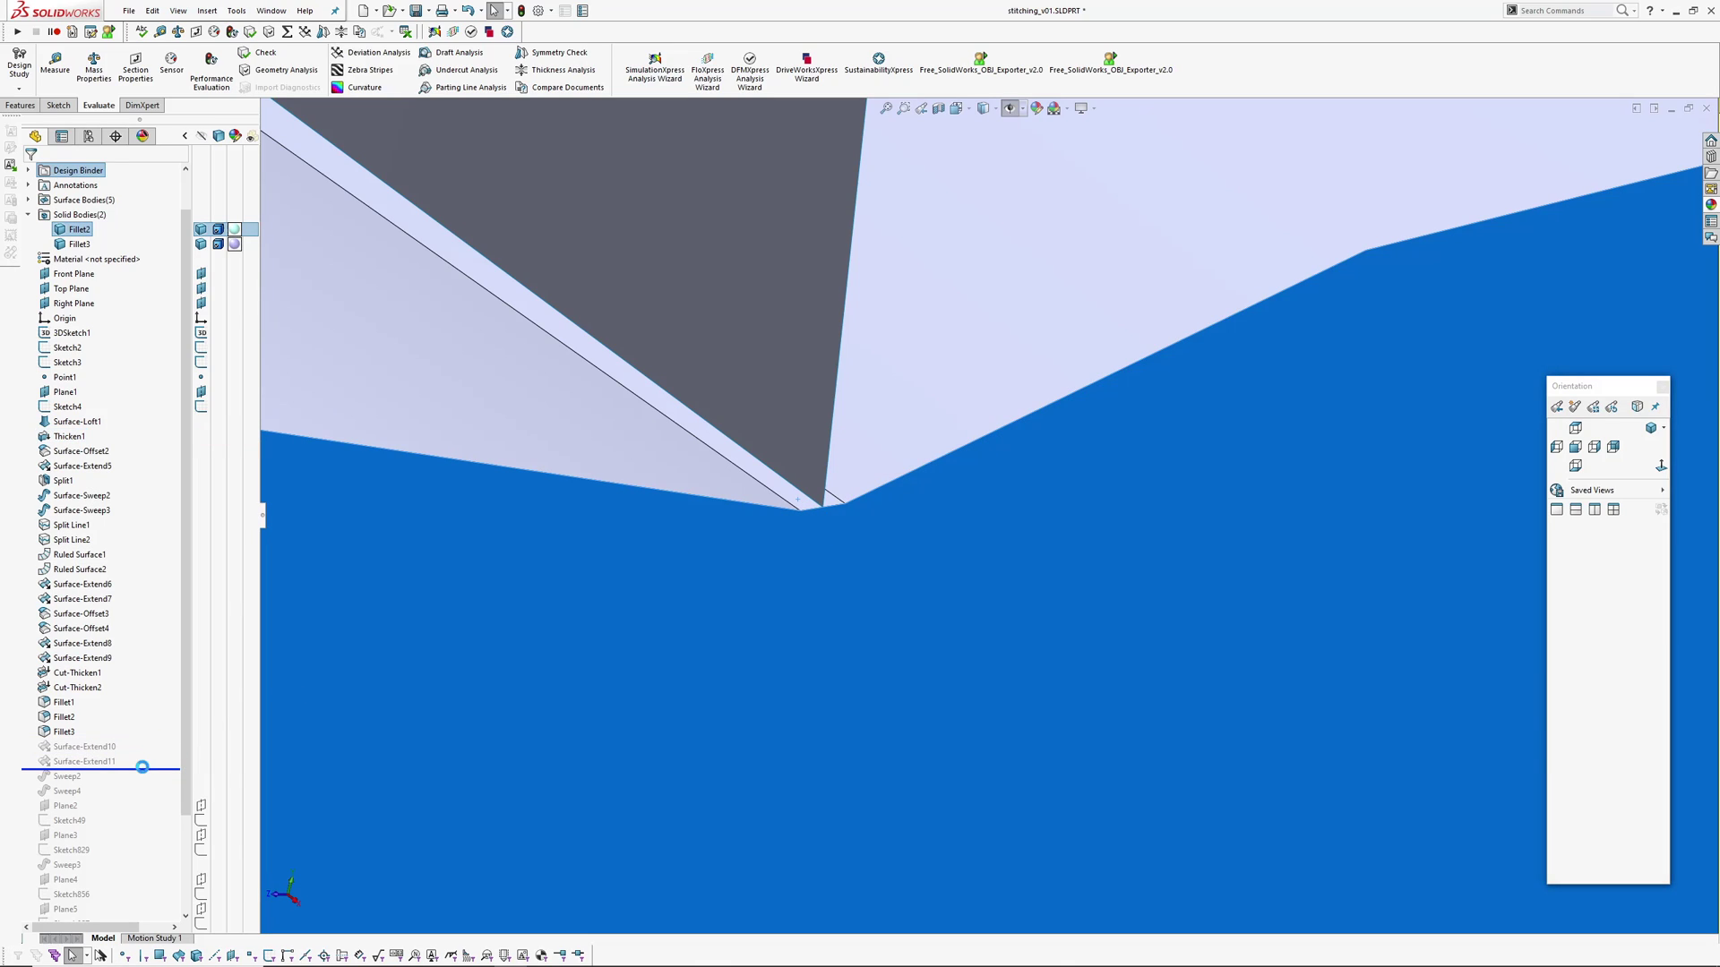
pyautogui.click(84, 747)
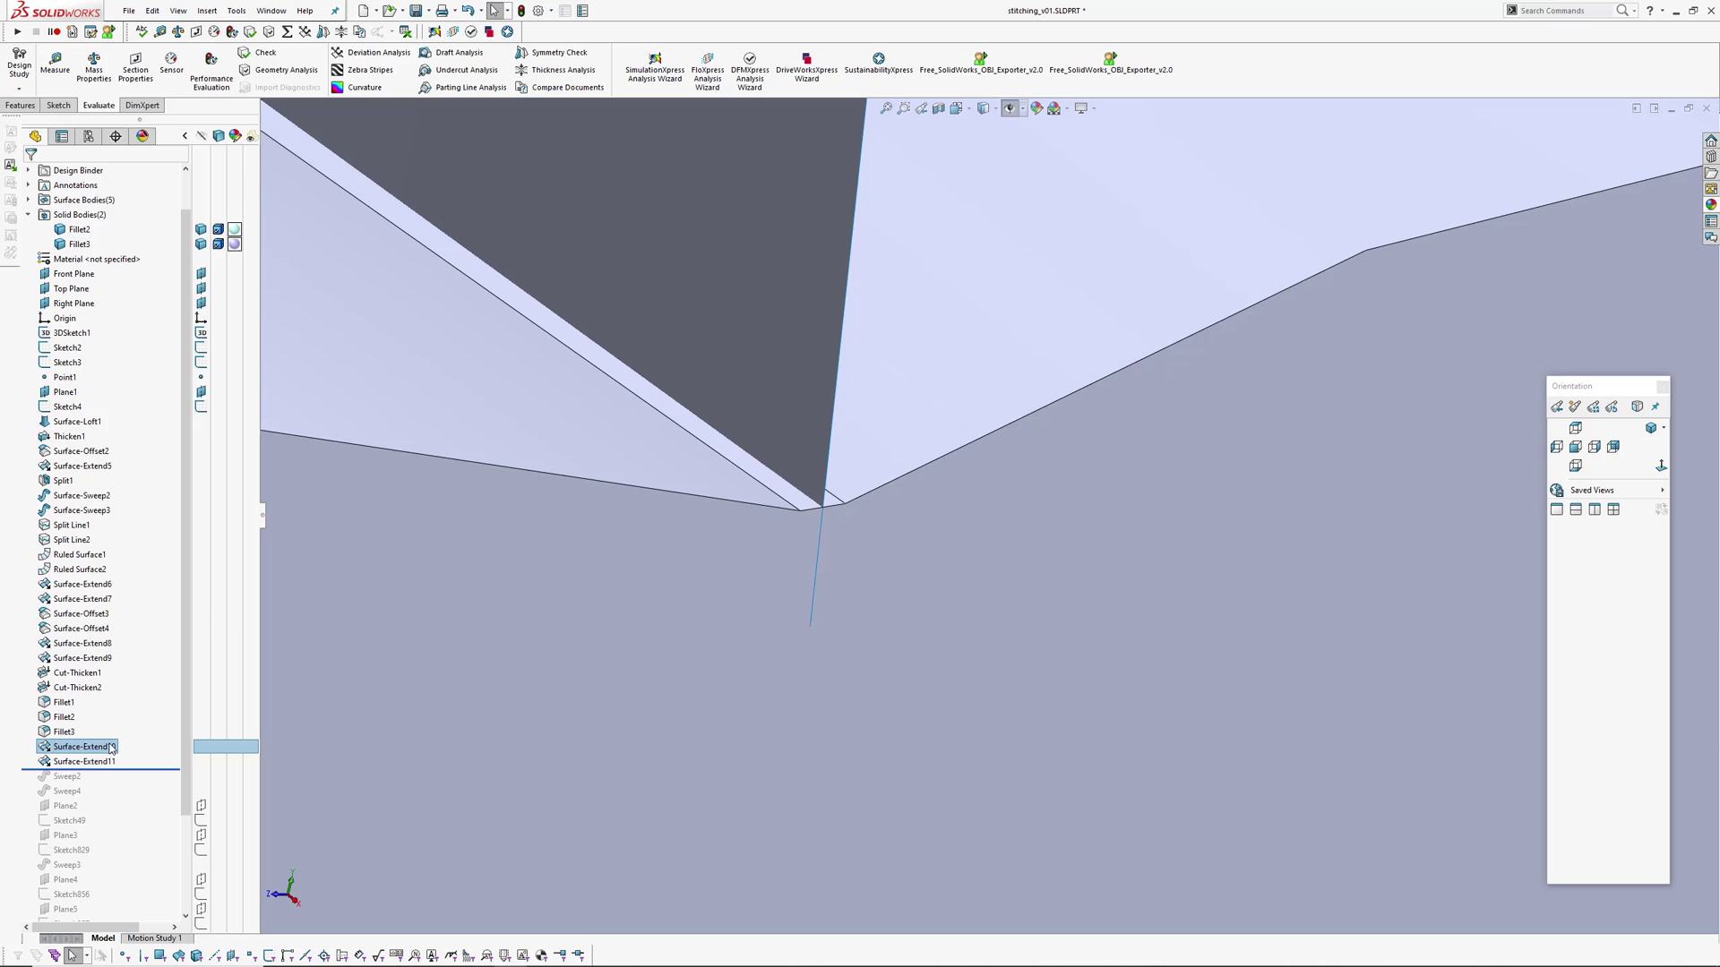
pyautogui.scroll(-5, 957, 518)
# - Hide the upper strap body so that only the lower layer and the two extended surfaces show
pyautogui.click(621, 686)
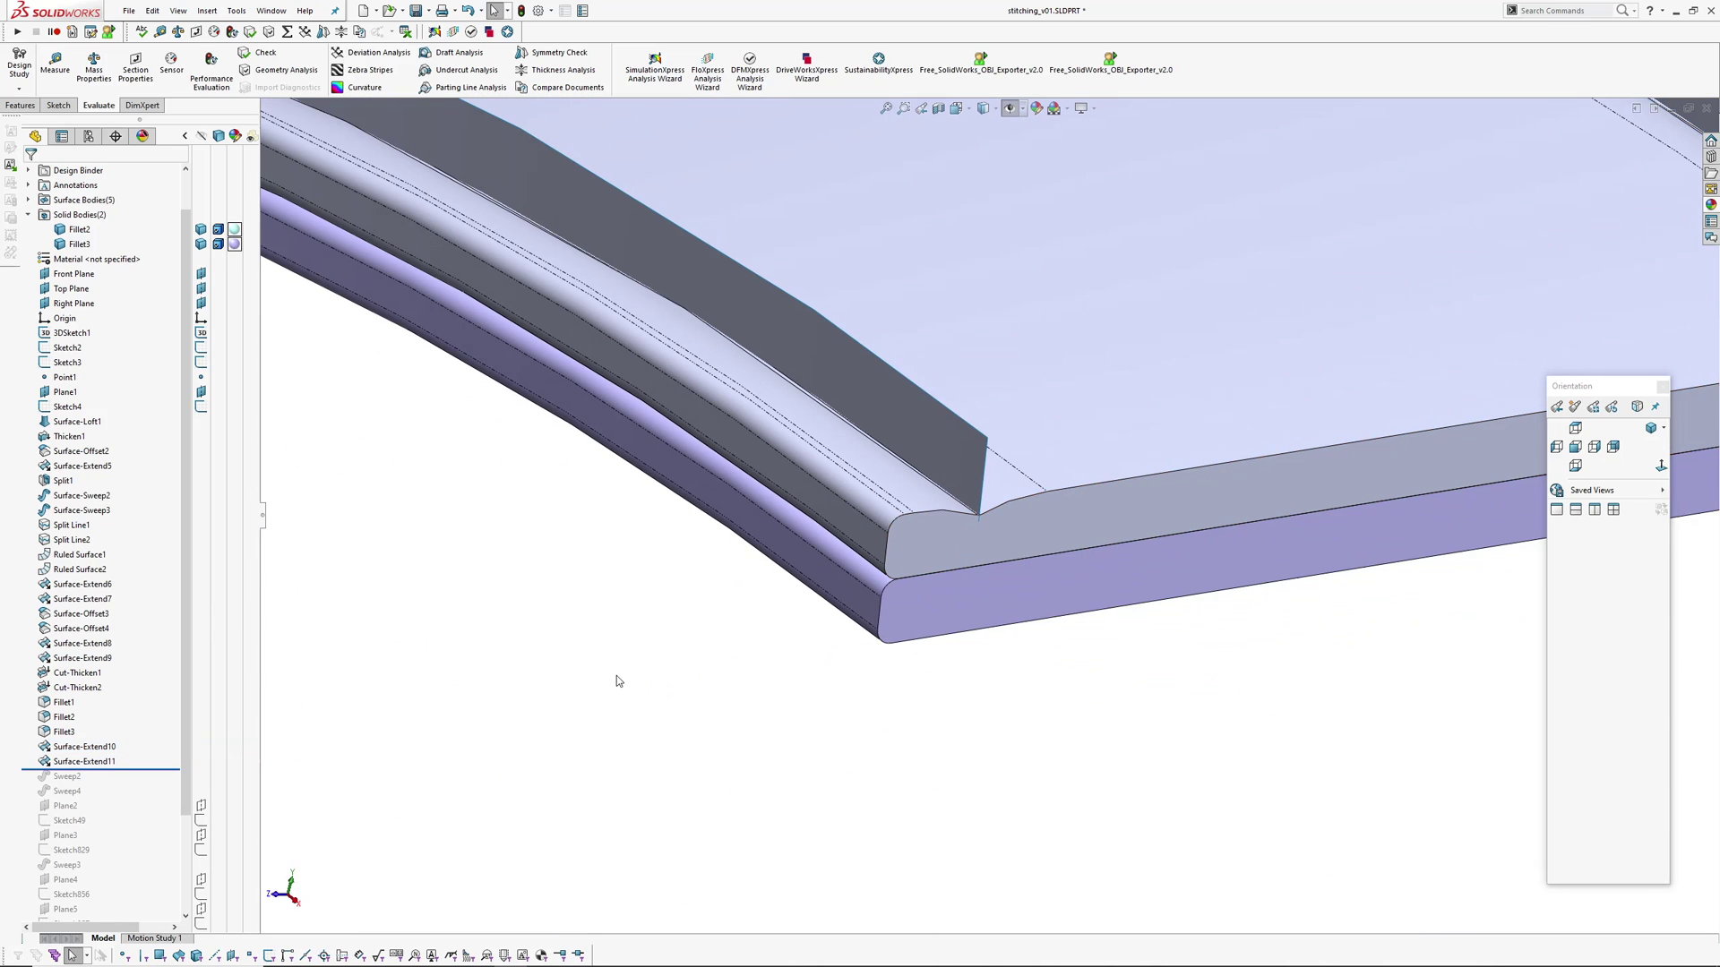
pyautogui.keyDown('ctrl'); pyautogui.moveTo(617, 675); pyautogui.dragTo(610, 724, button='middle'); pyautogui.keyUp('ctrl')
pyautogui.press('Tab')
pyautogui.scroll(2, 990, 506)
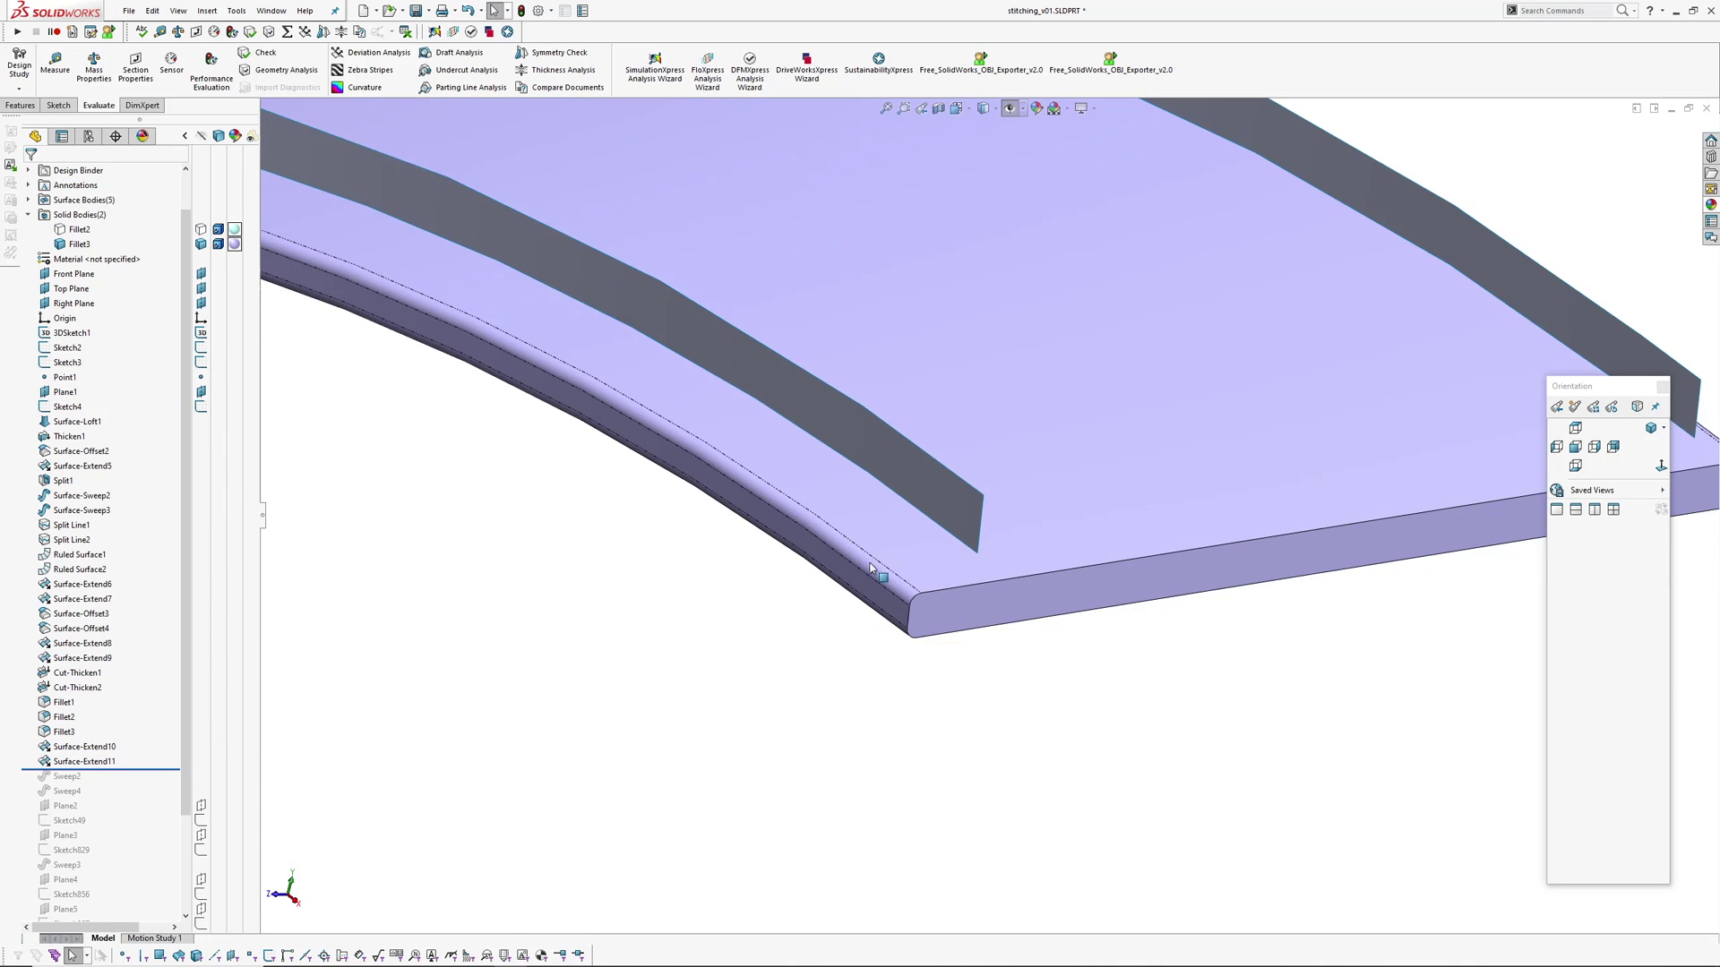
pyautogui.moveTo(879, 576); pyautogui.dragTo(783, 557, button='middle')
# - Roll the feature history forward past Sweep2 and Sweep4 and view the thin sweeps along the surfaces' lower edges
pyautogui.keyDown('ctrl'); pyautogui.moveTo(1159, 594); pyautogui.dragTo(991, 637, button='middle'); pyautogui.keyUp('ctrl')
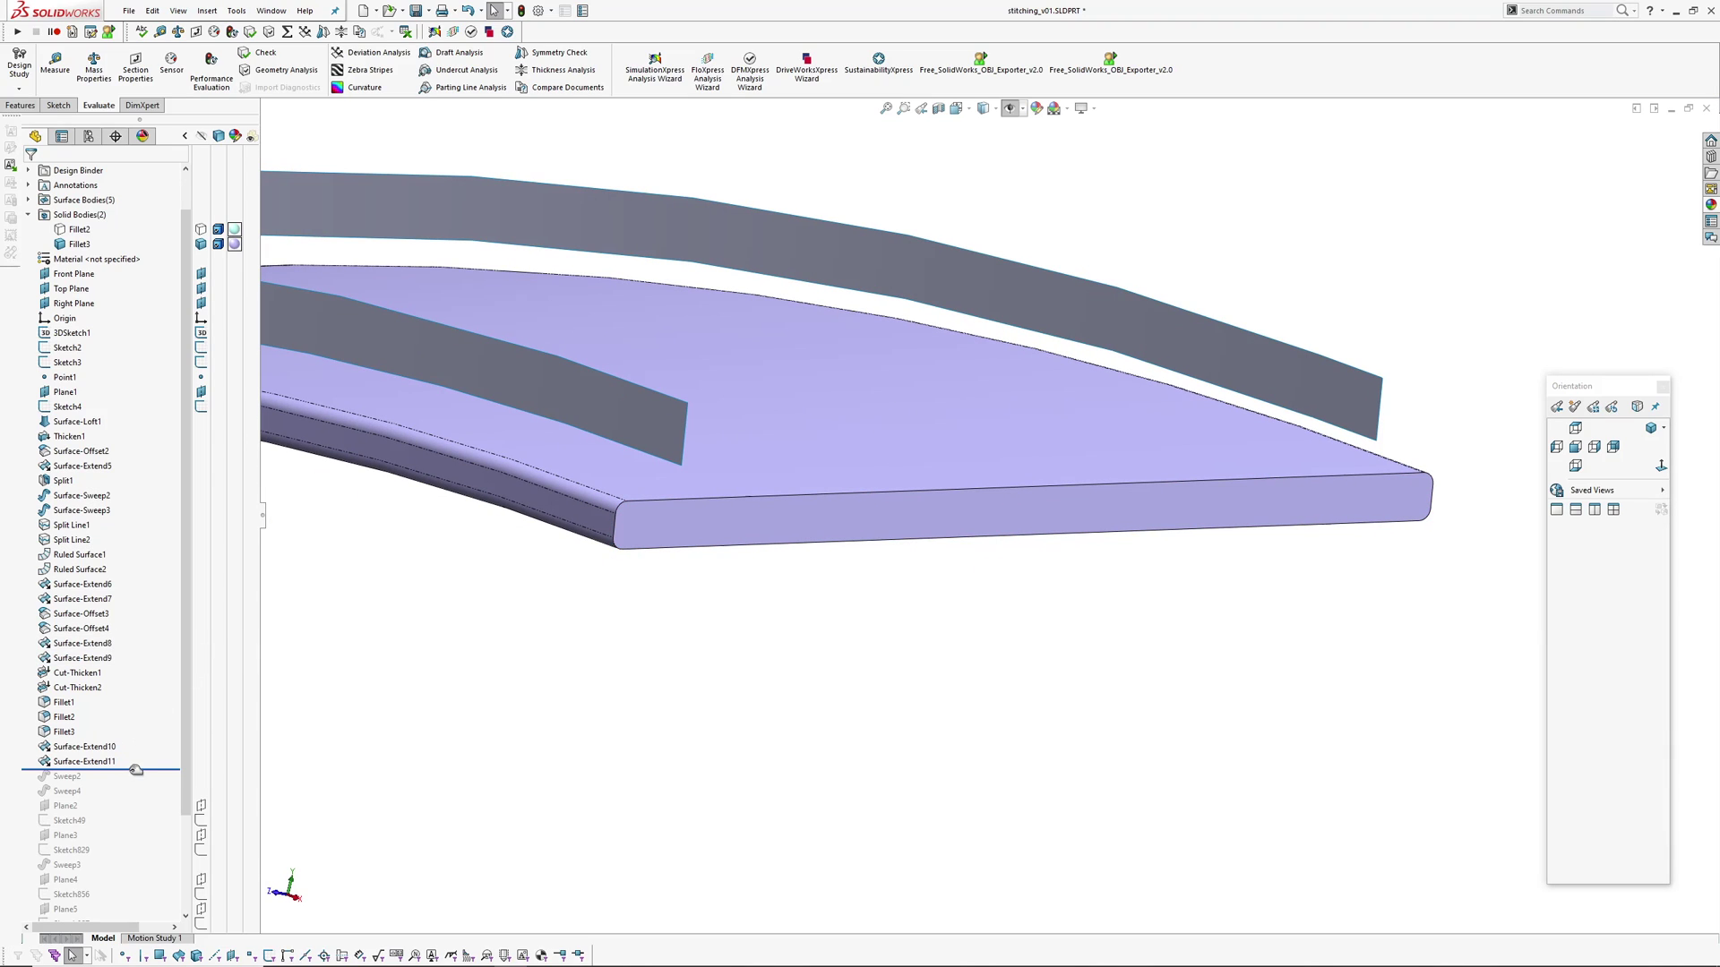
pyautogui.moveTo(135, 771); pyautogui.dragTo(123, 805)
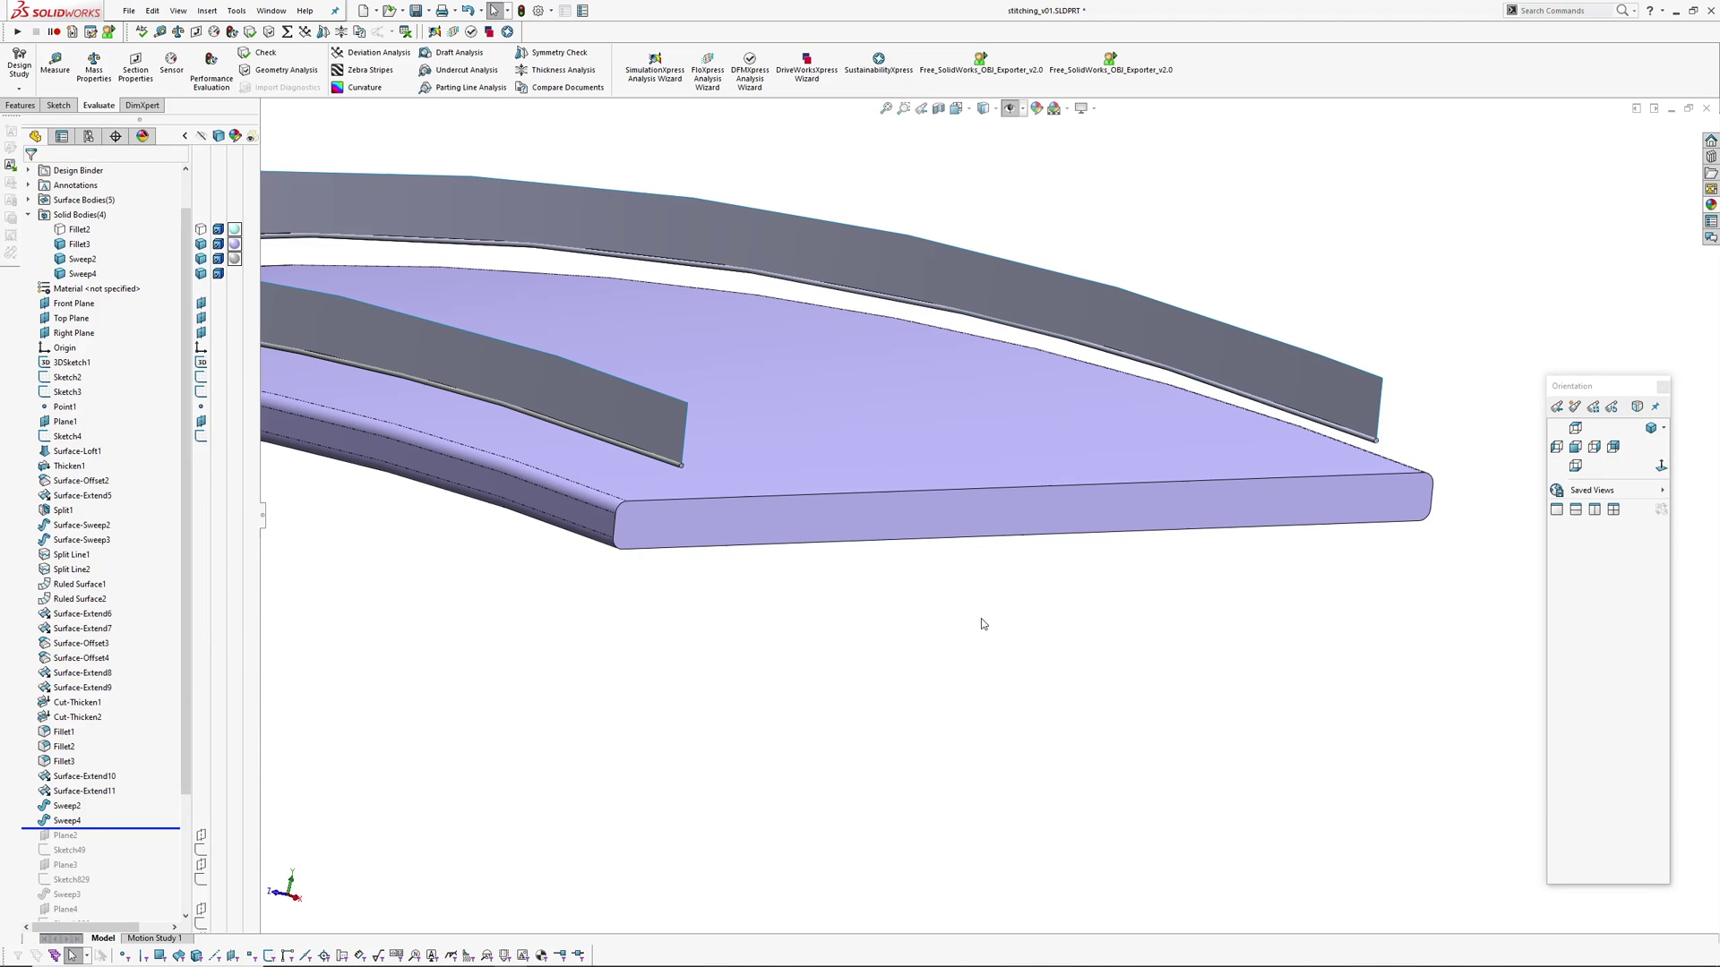
pyautogui.keyDown('ctrl'); pyautogui.moveTo(981, 618); pyautogui.dragTo(1006, 652, button='middle'); pyautogui.keyUp('ctrl')
# - Start a boss sweep with a circular profile along the upper edge of the nearer extended surface, and cancel it
pyautogui.click(207, 10)
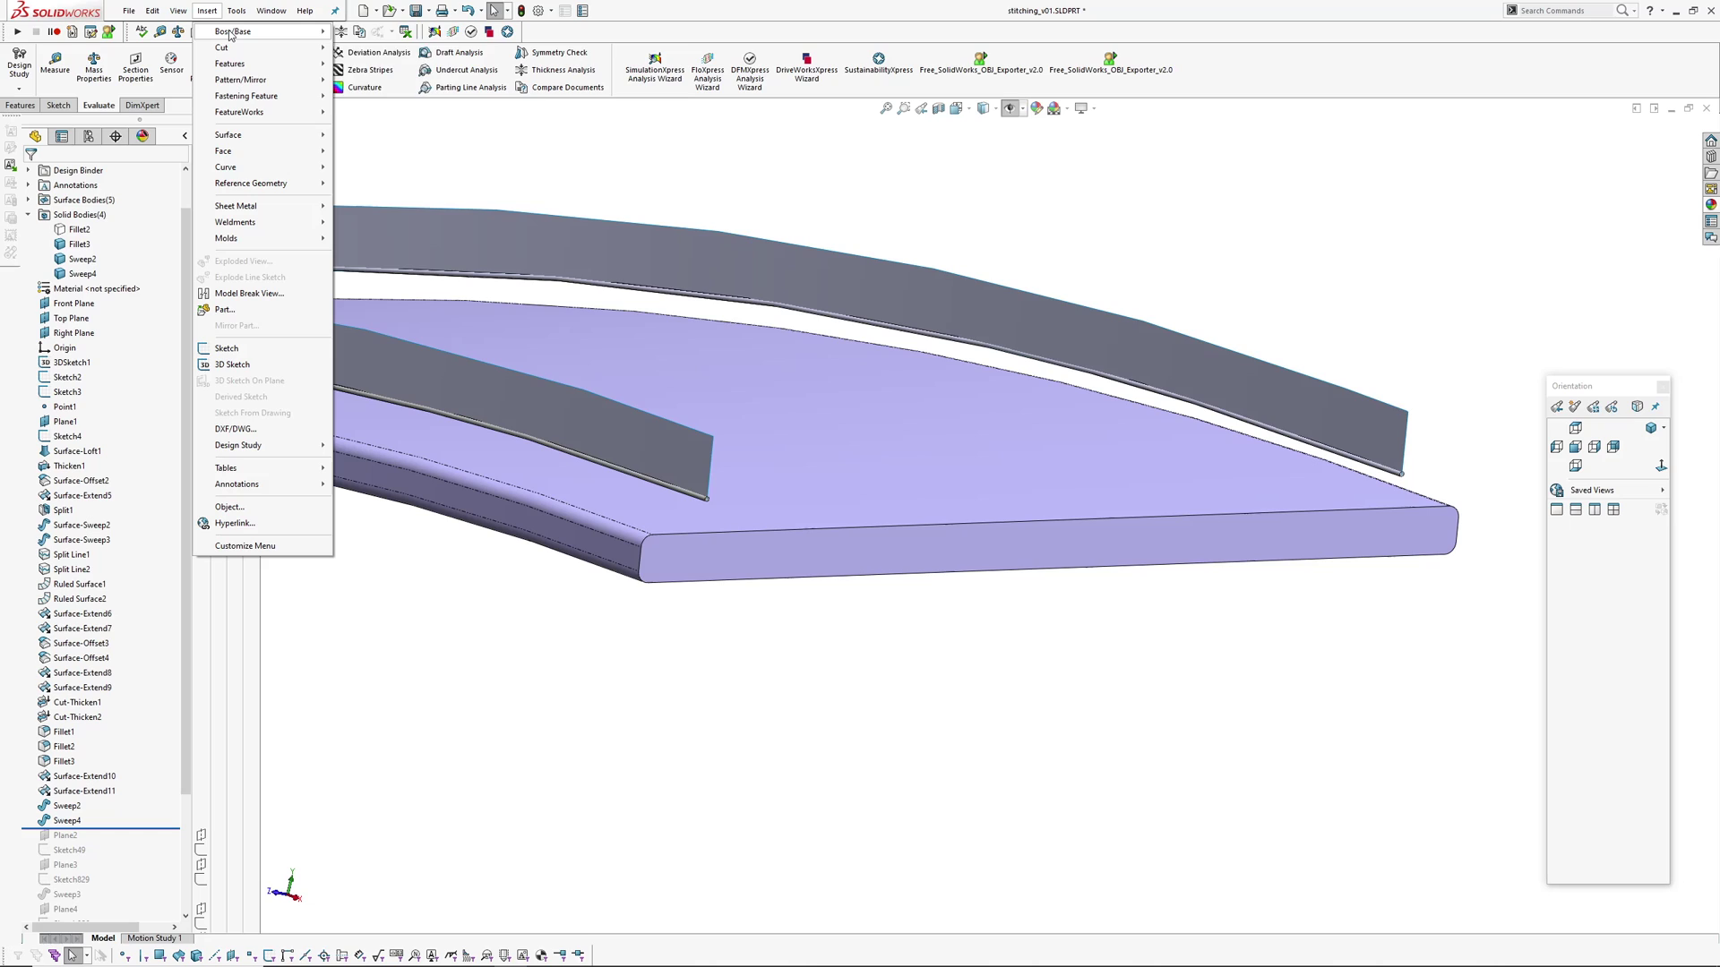
pyautogui.moveTo(268, 31)
pyautogui.click(364, 64)
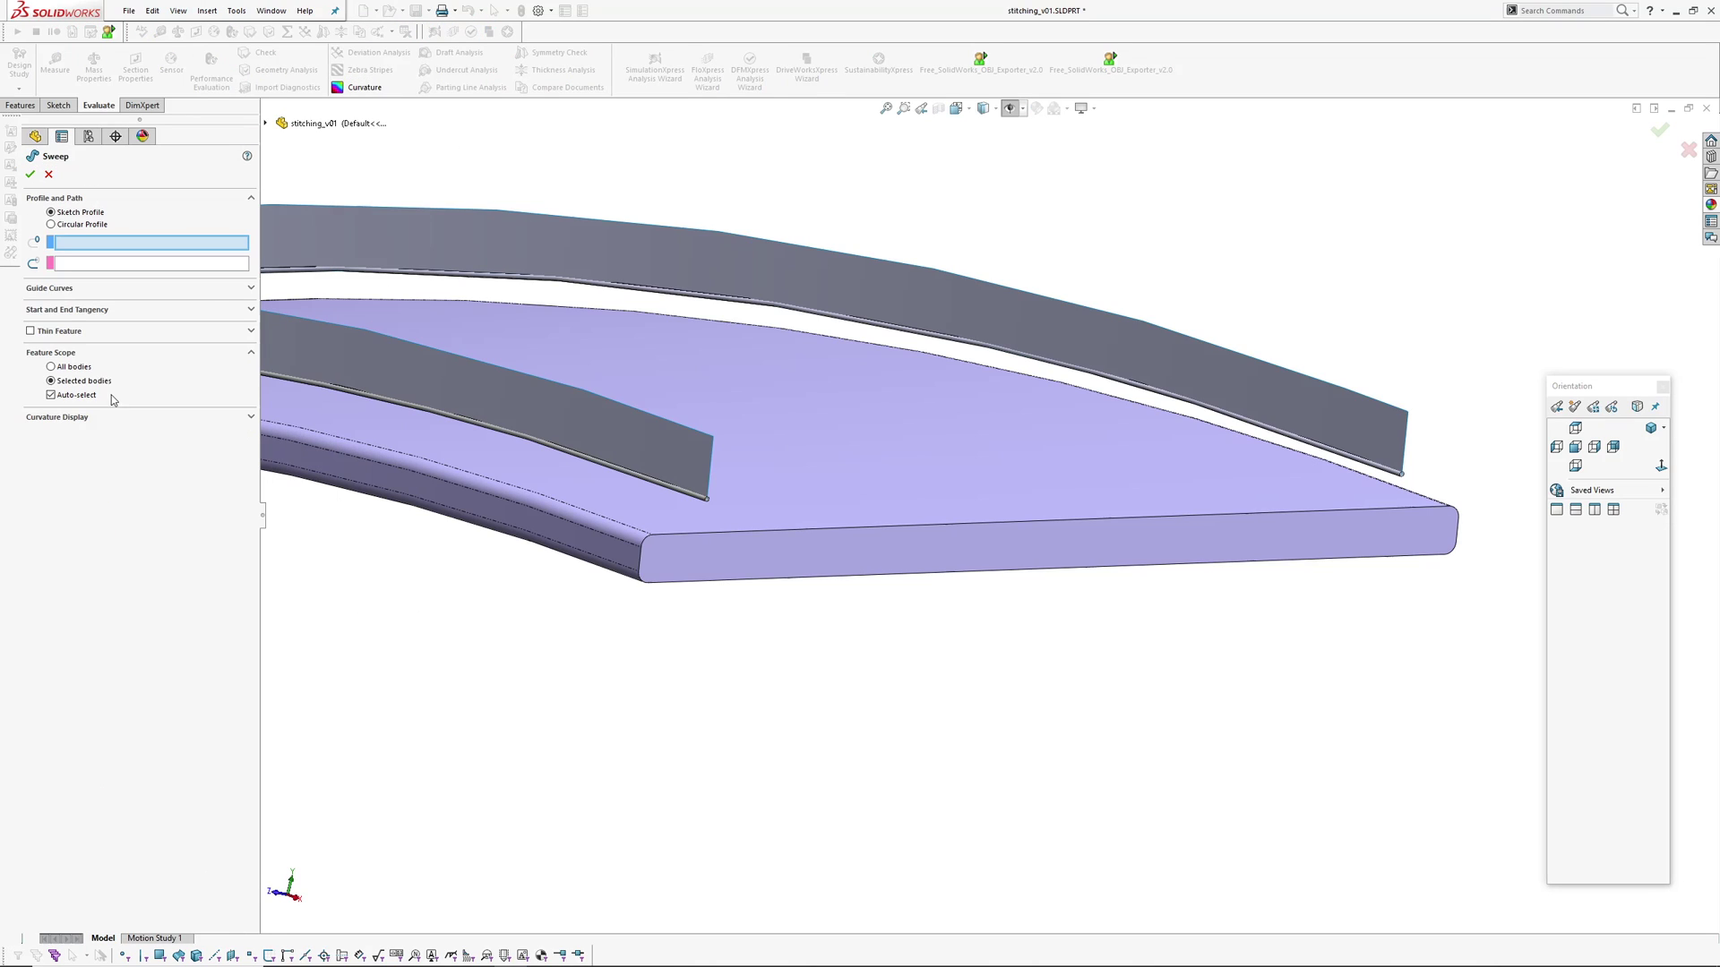
pyautogui.click(82, 225)
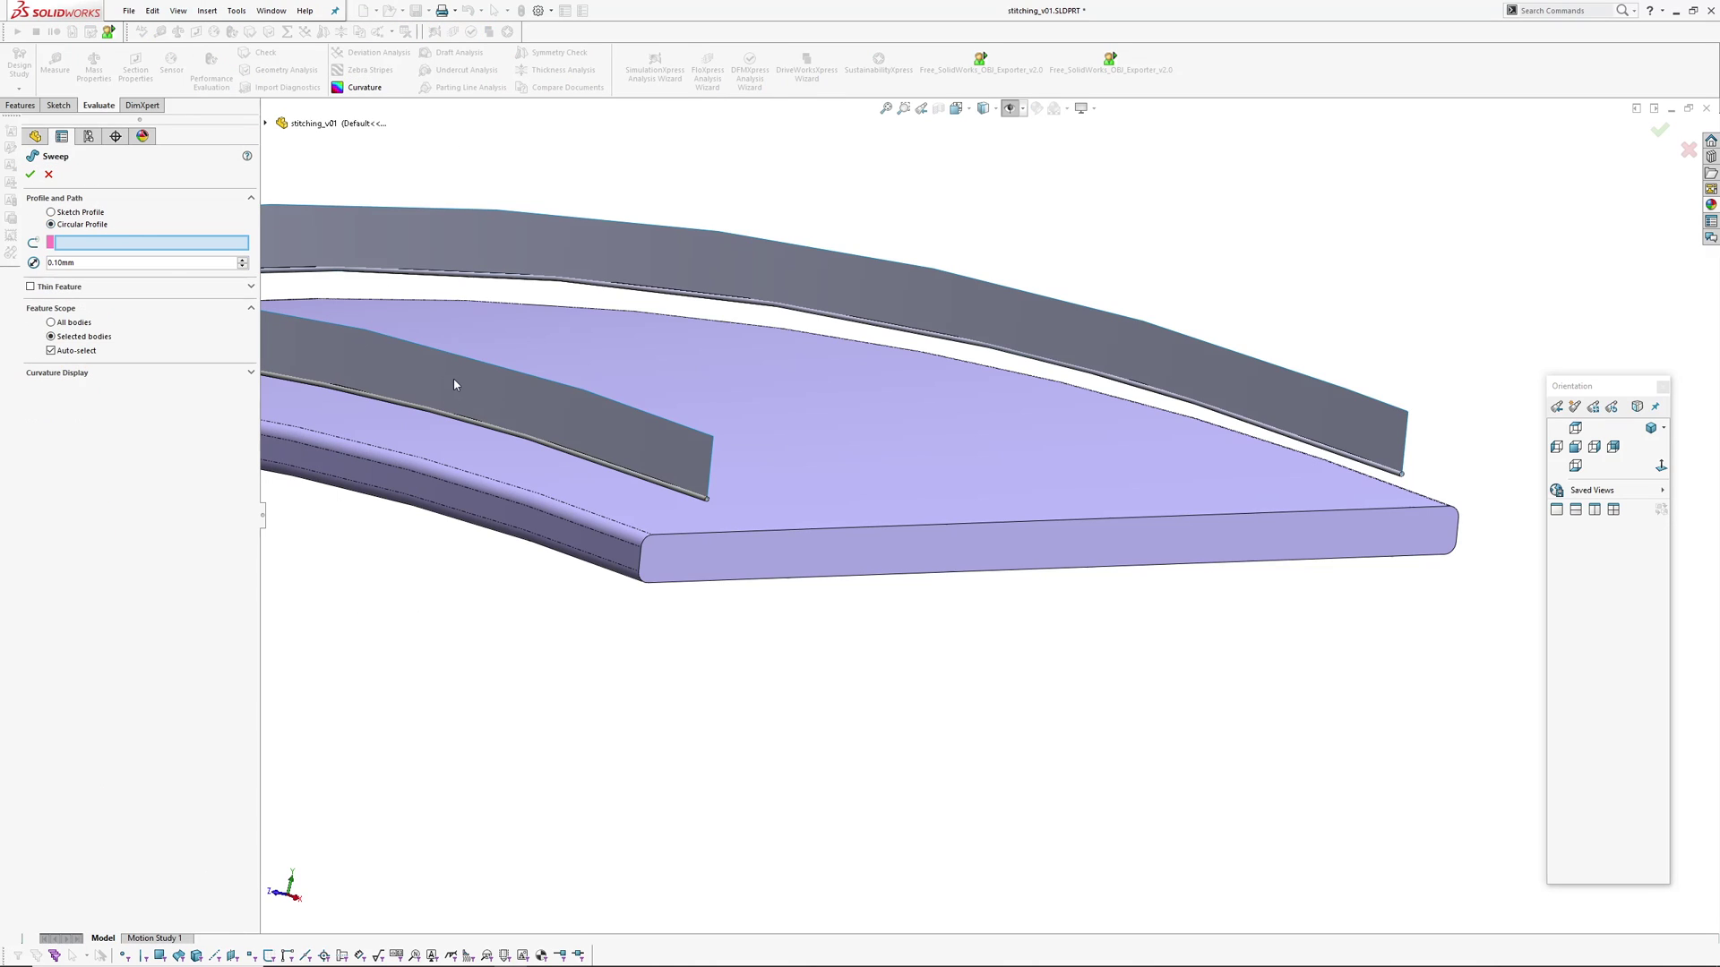
pyautogui.click(460, 354)
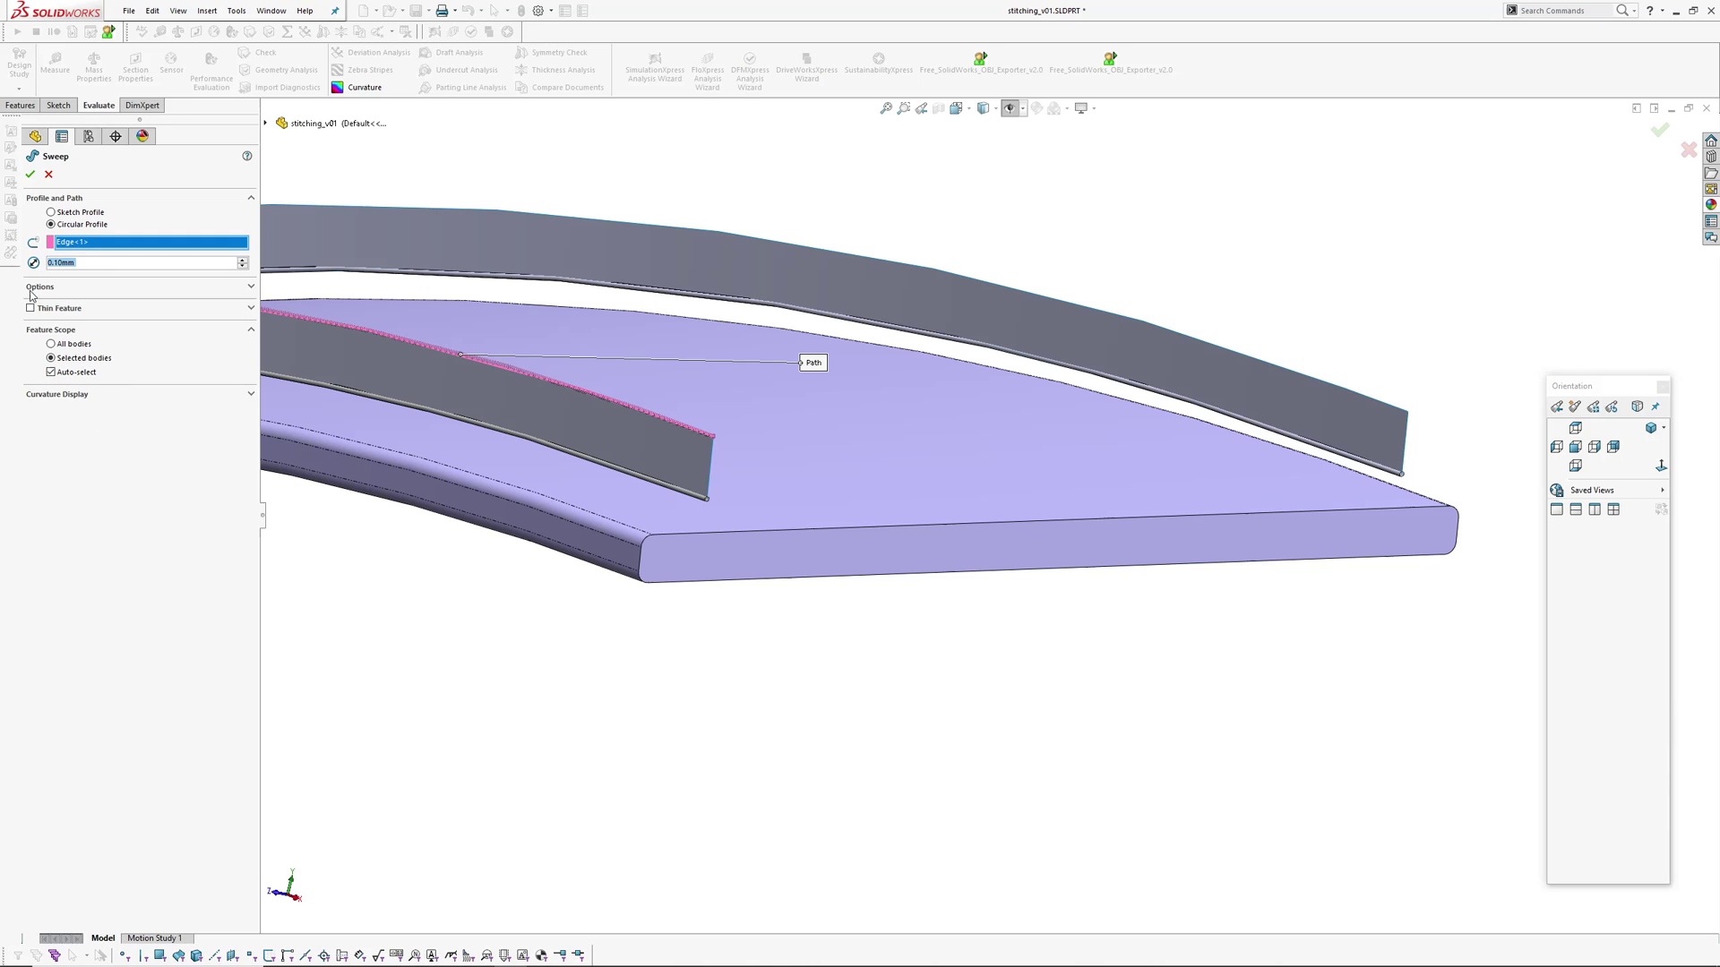
pyautogui.click(49, 172)
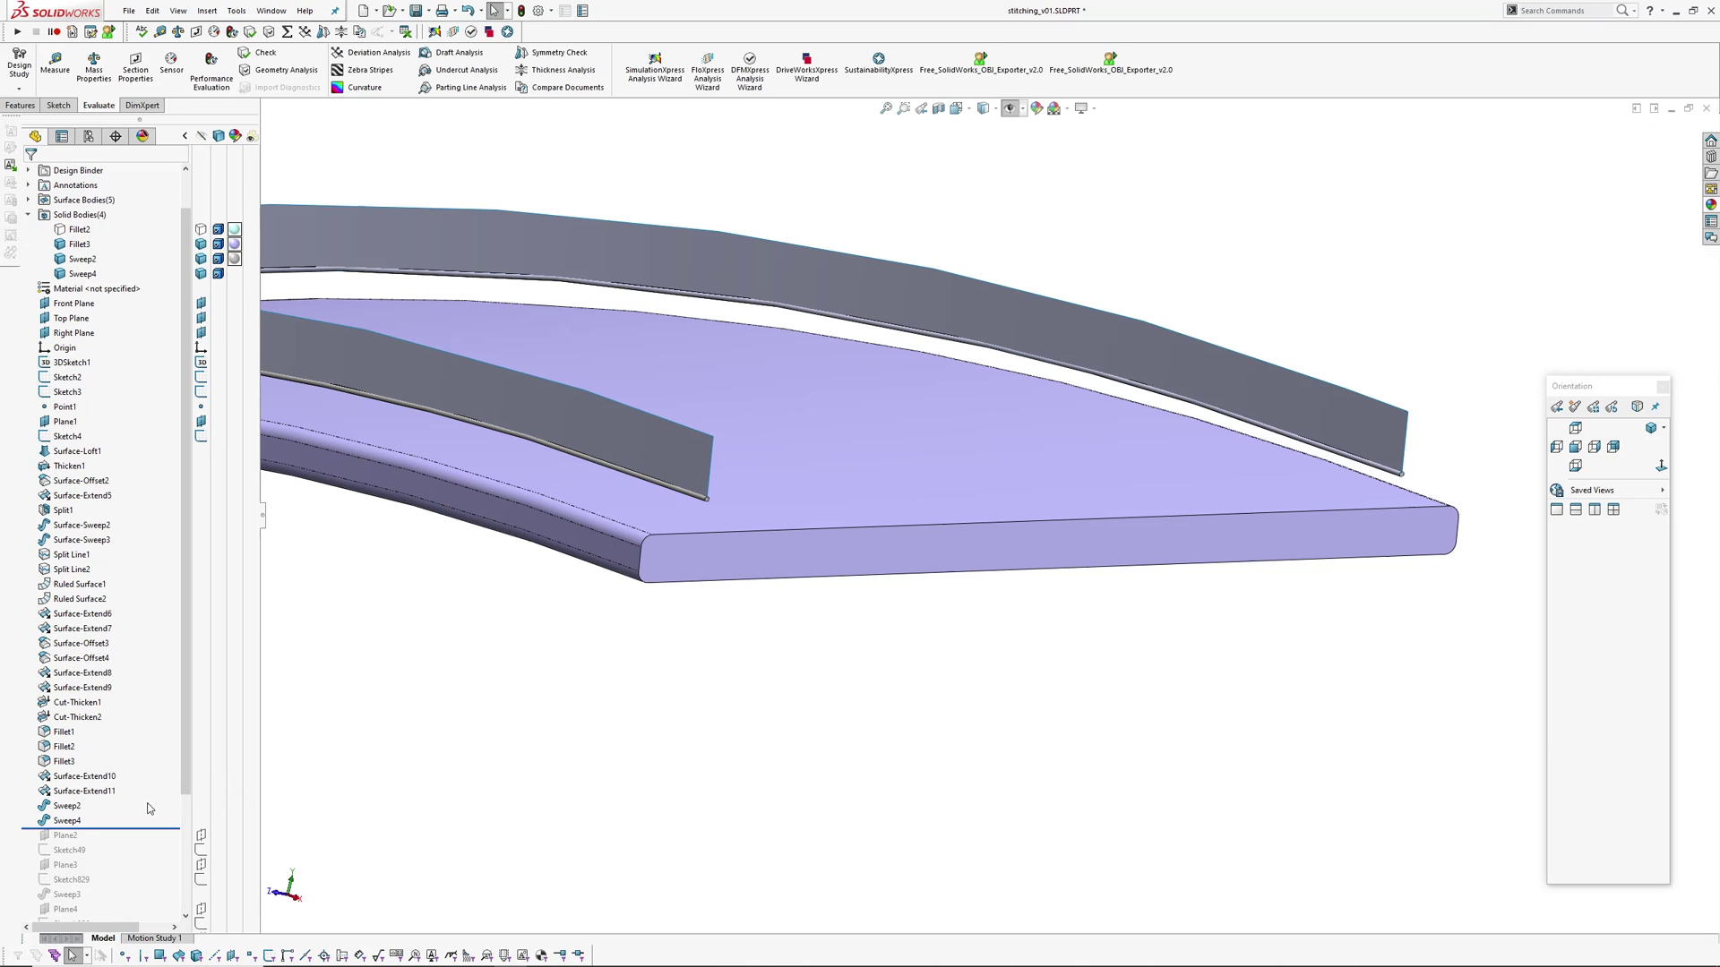
pyautogui.scroll(-3, 148, 809)
pyautogui.click(134, 673)
pyautogui.press('Escape')
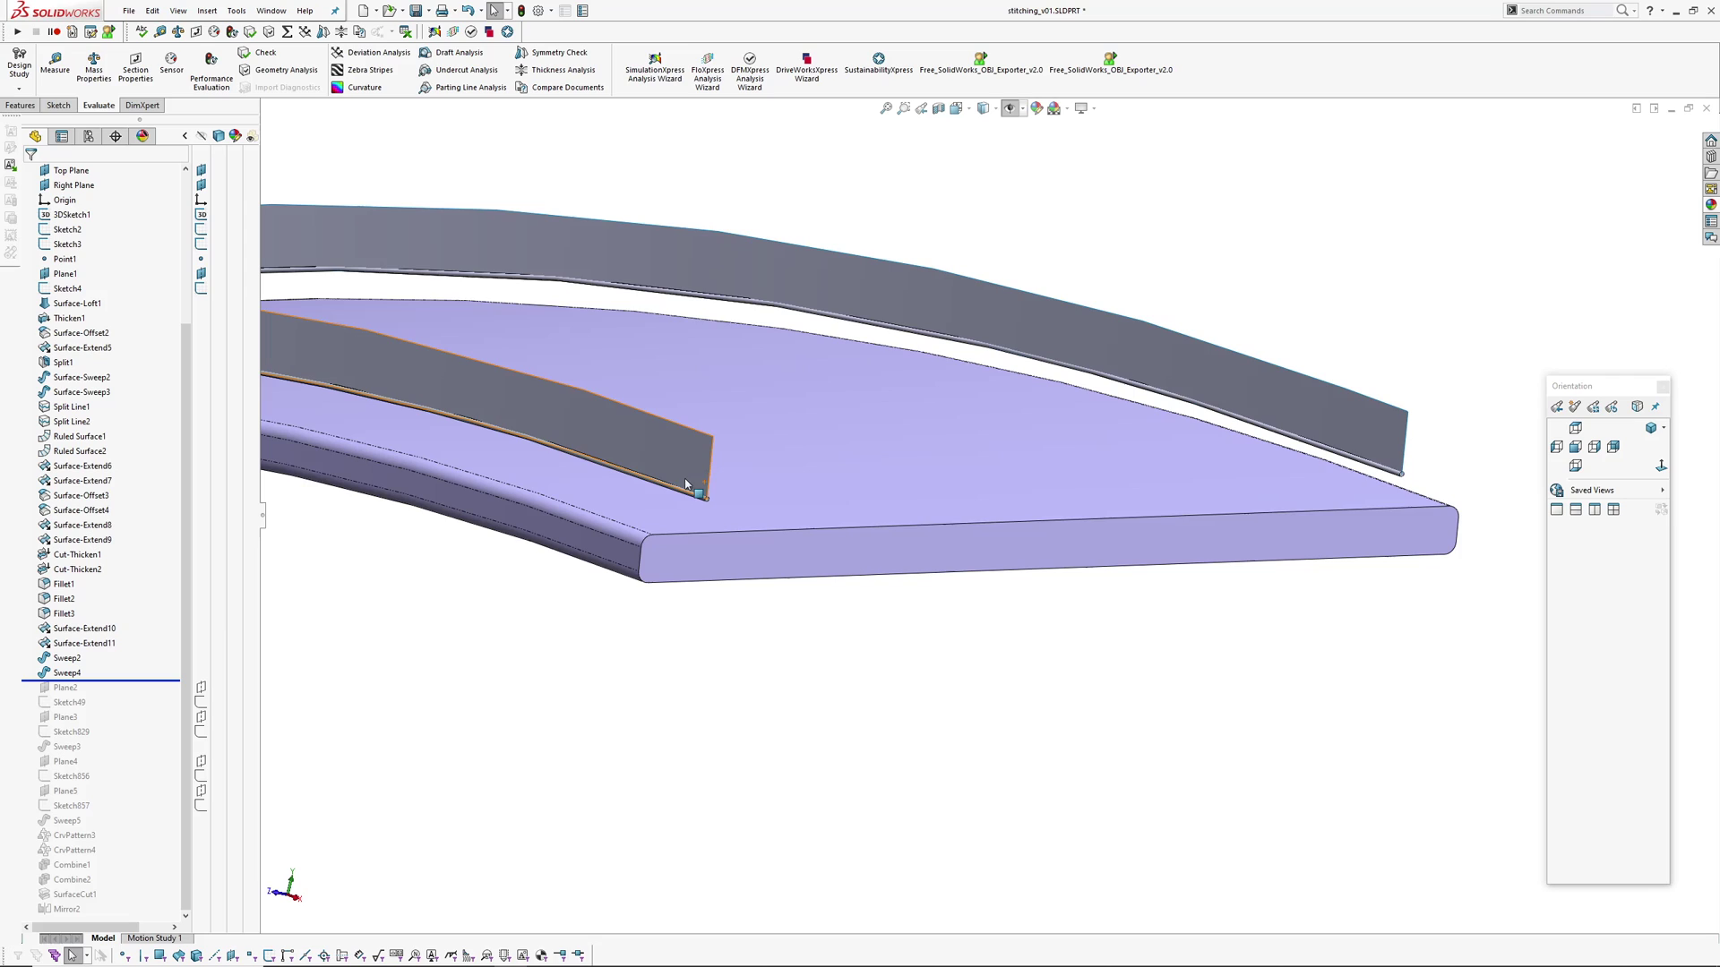
# - Roll the feature history forward past Plane2 and Sketch49 and view the end of the nearer extended surface
pyautogui.moveTo(133, 681); pyautogui.dragTo(128, 712)
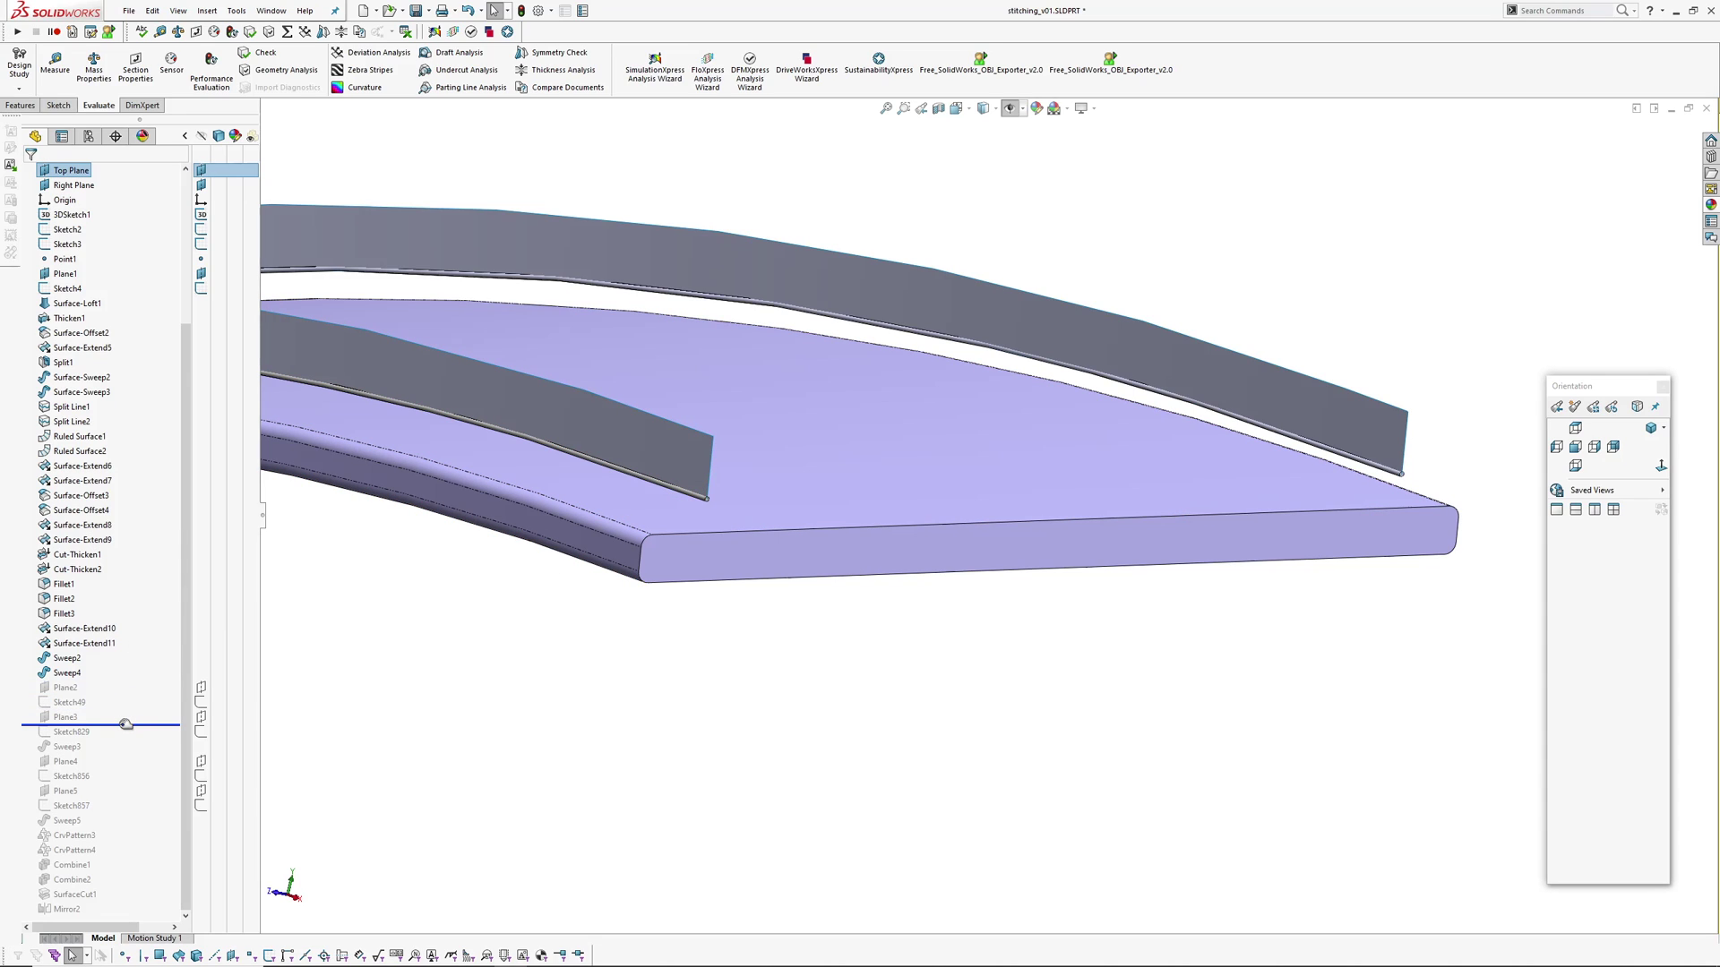
pyautogui.moveTo(737, 496)
pyautogui.mouseDown(button='middle')
pyautogui.moveTo(687, 476)
pyautogui.moveTo(765, 541)
pyautogui.mouseUp(button='middle')
pyautogui.scroll(-5, 765, 540)
# - Open Plane2's definition, examine its two vertex references and its Right Plane reference, and close it
pyautogui.click(67, 673)
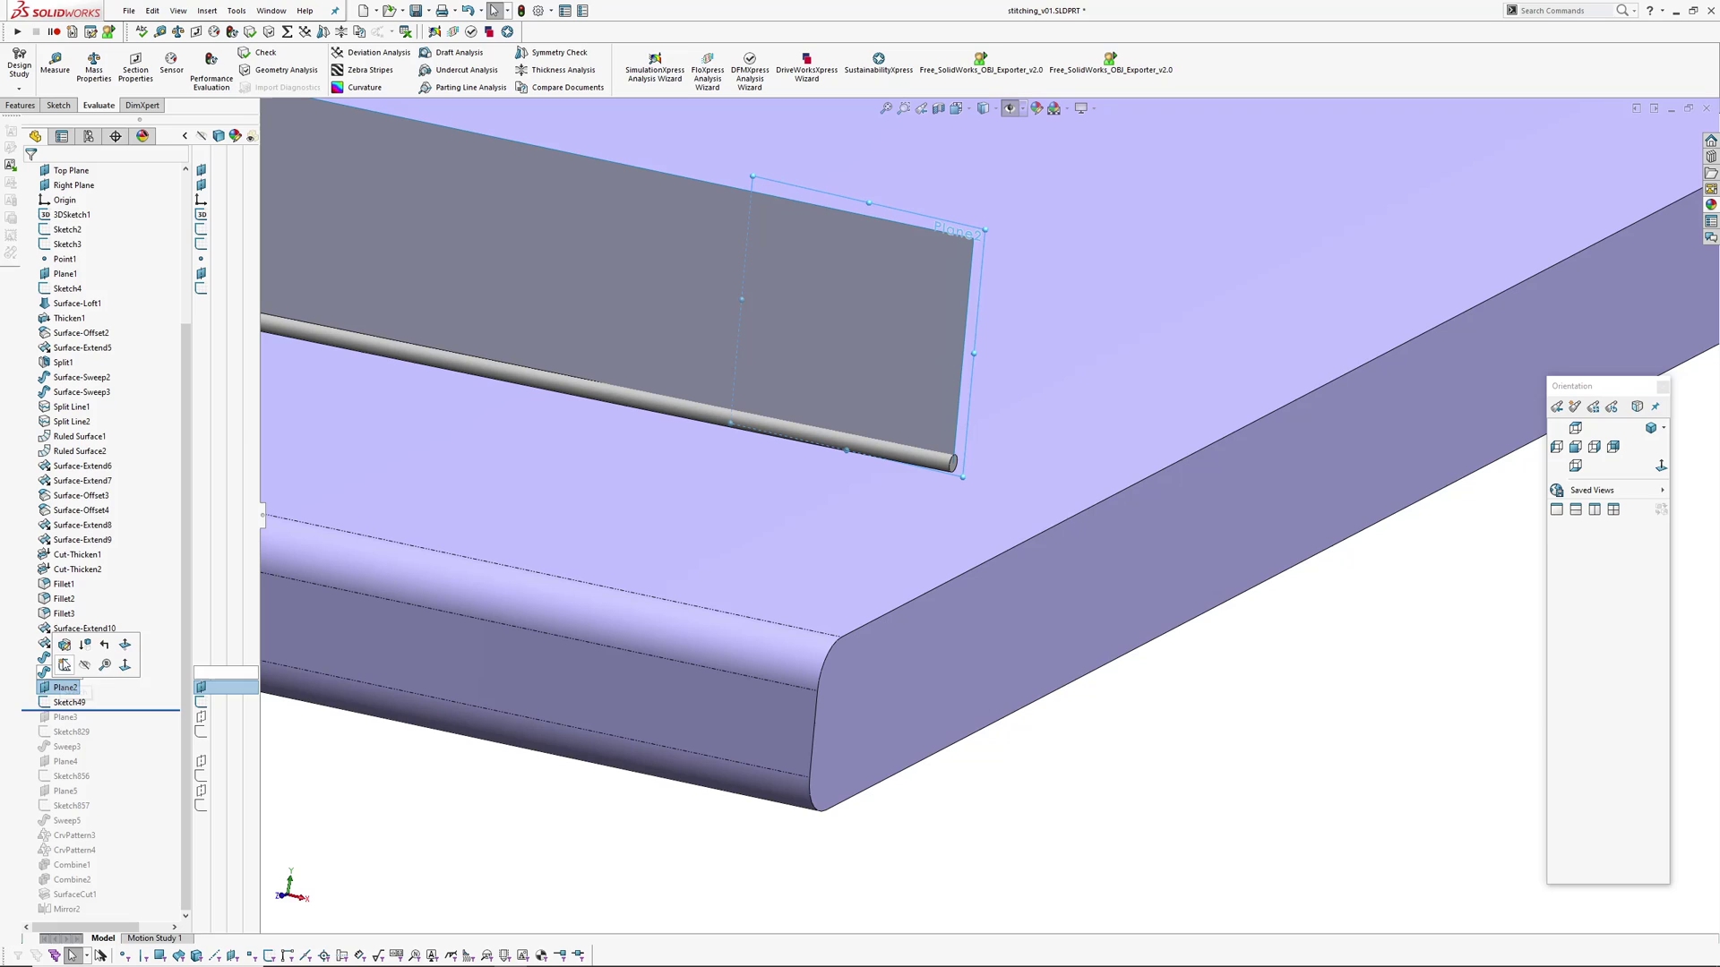
pyautogui.scroll(2, 994, 535)
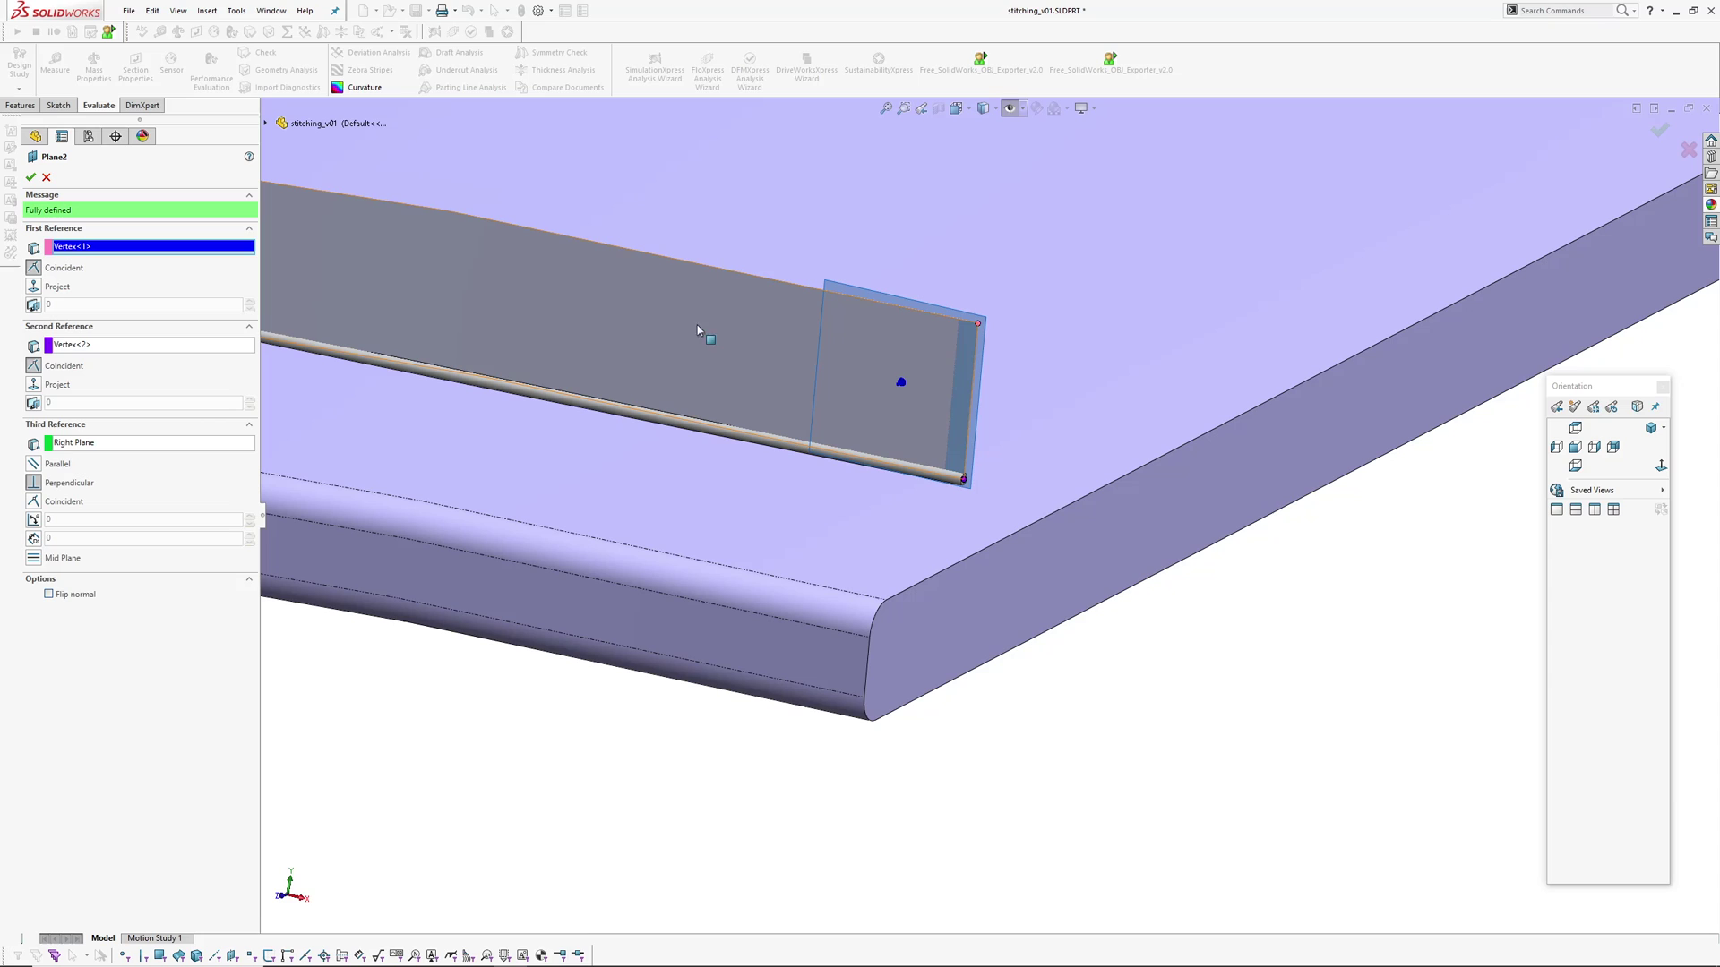
pyautogui.scroll(2, 850, 384)
pyautogui.keyDown('ctrl'); pyautogui.moveTo(850, 384); pyautogui.dragTo(770, 430, button='middle'); pyautogui.keyUp('ctrl')
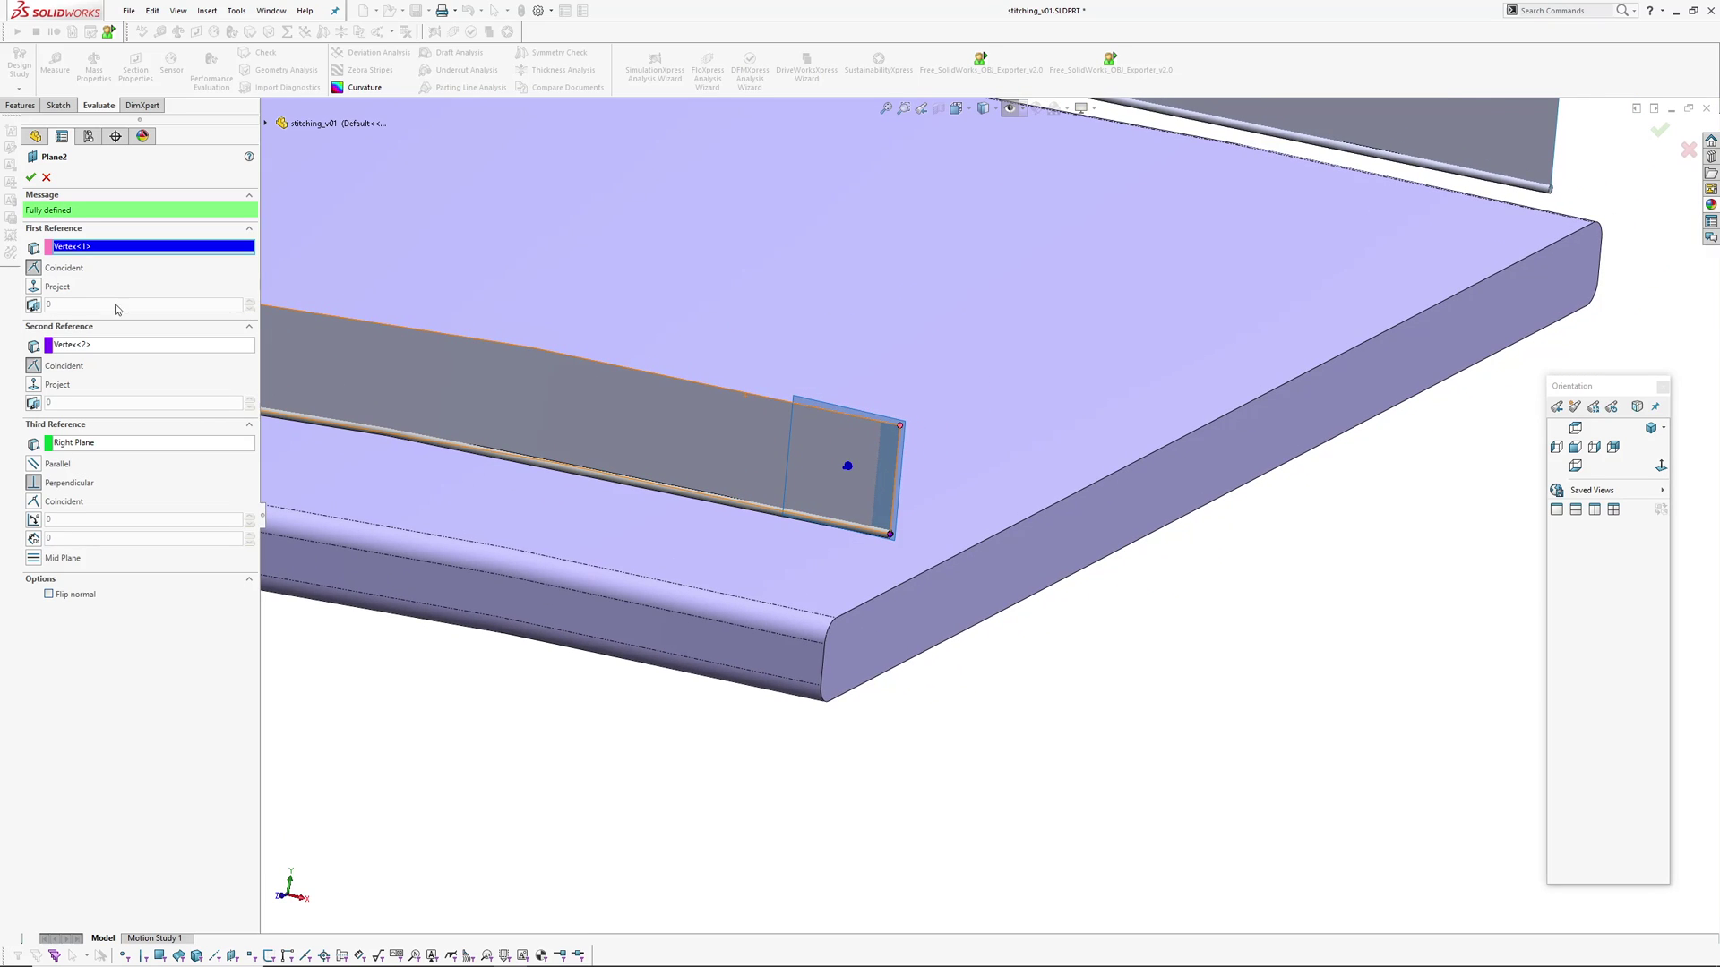
pyautogui.click(108, 444)
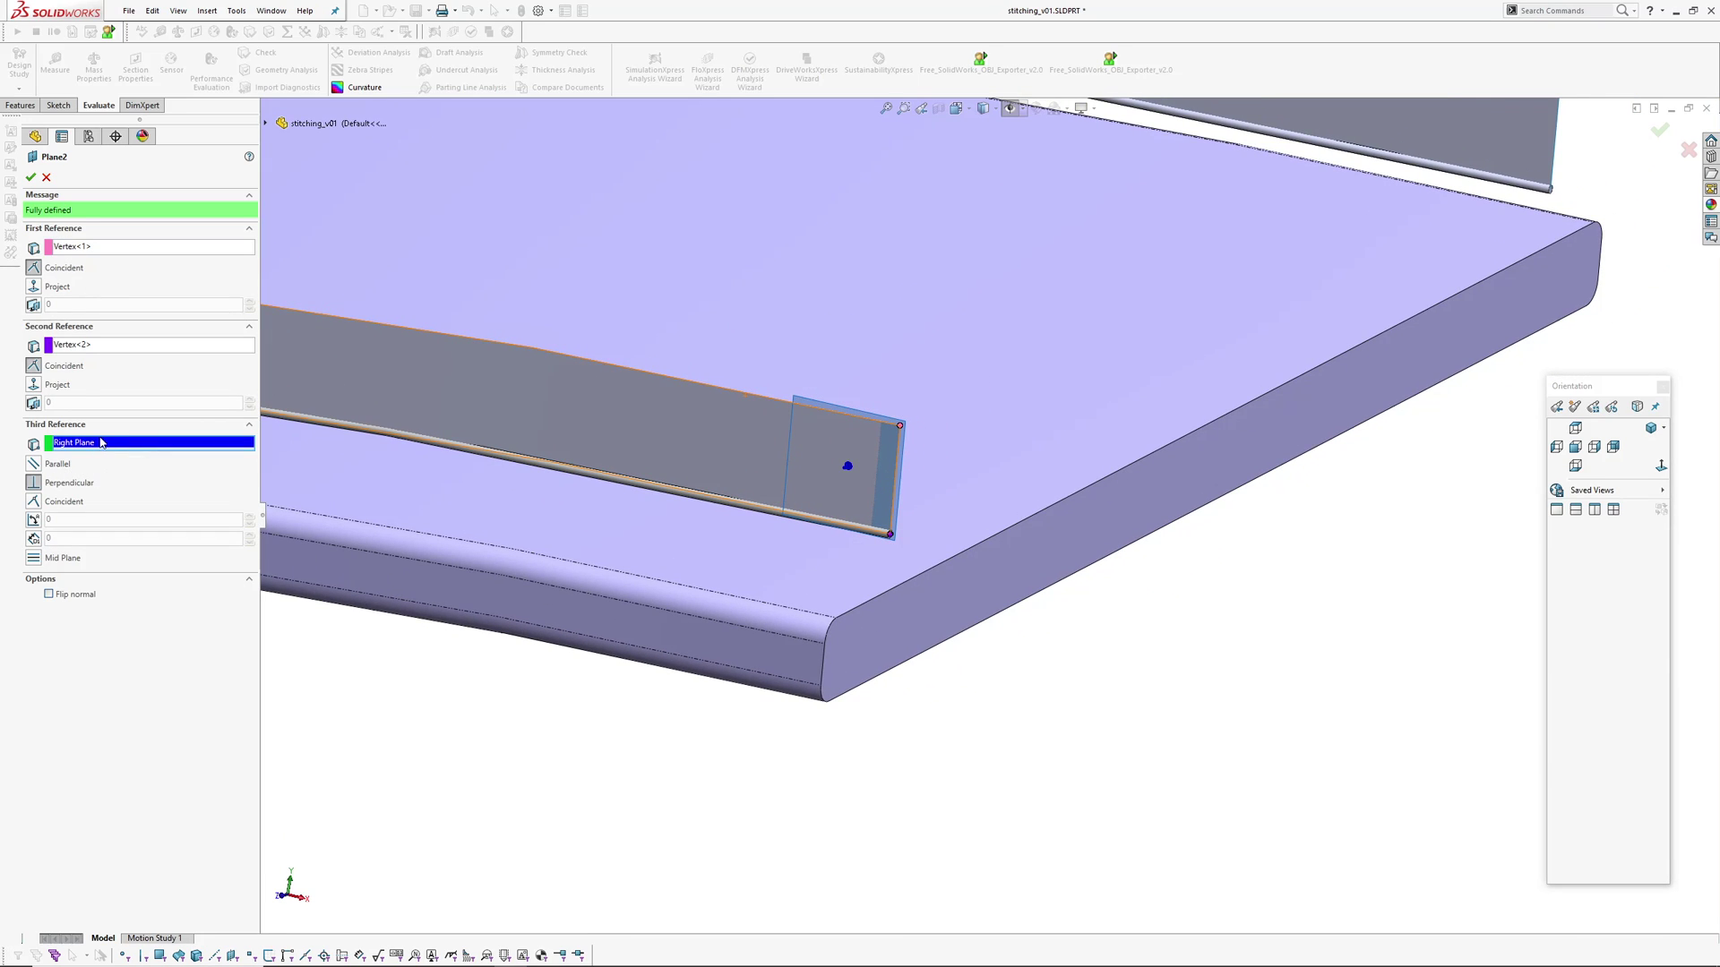
pyautogui.click(30, 177)
# - Hide the thin sweep along the nearer surface's lower edge and roll the feature history forward past Plane3
pyautogui.scroll(-3, 907, 525)
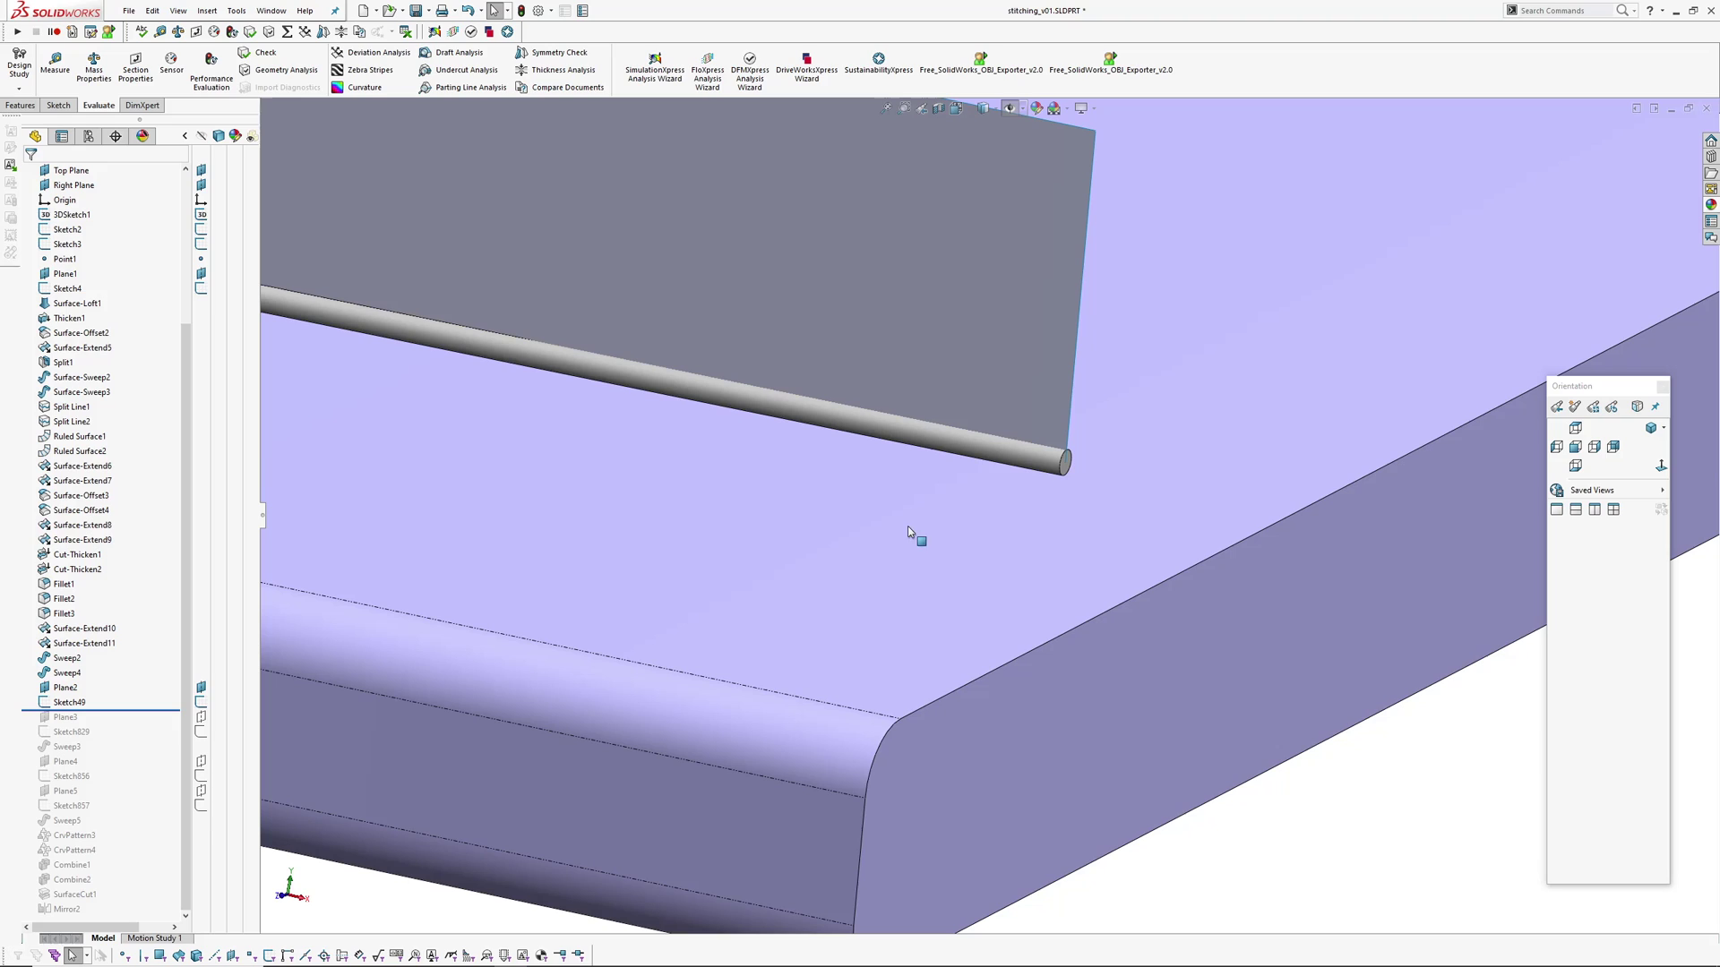
pyautogui.press('Tab')
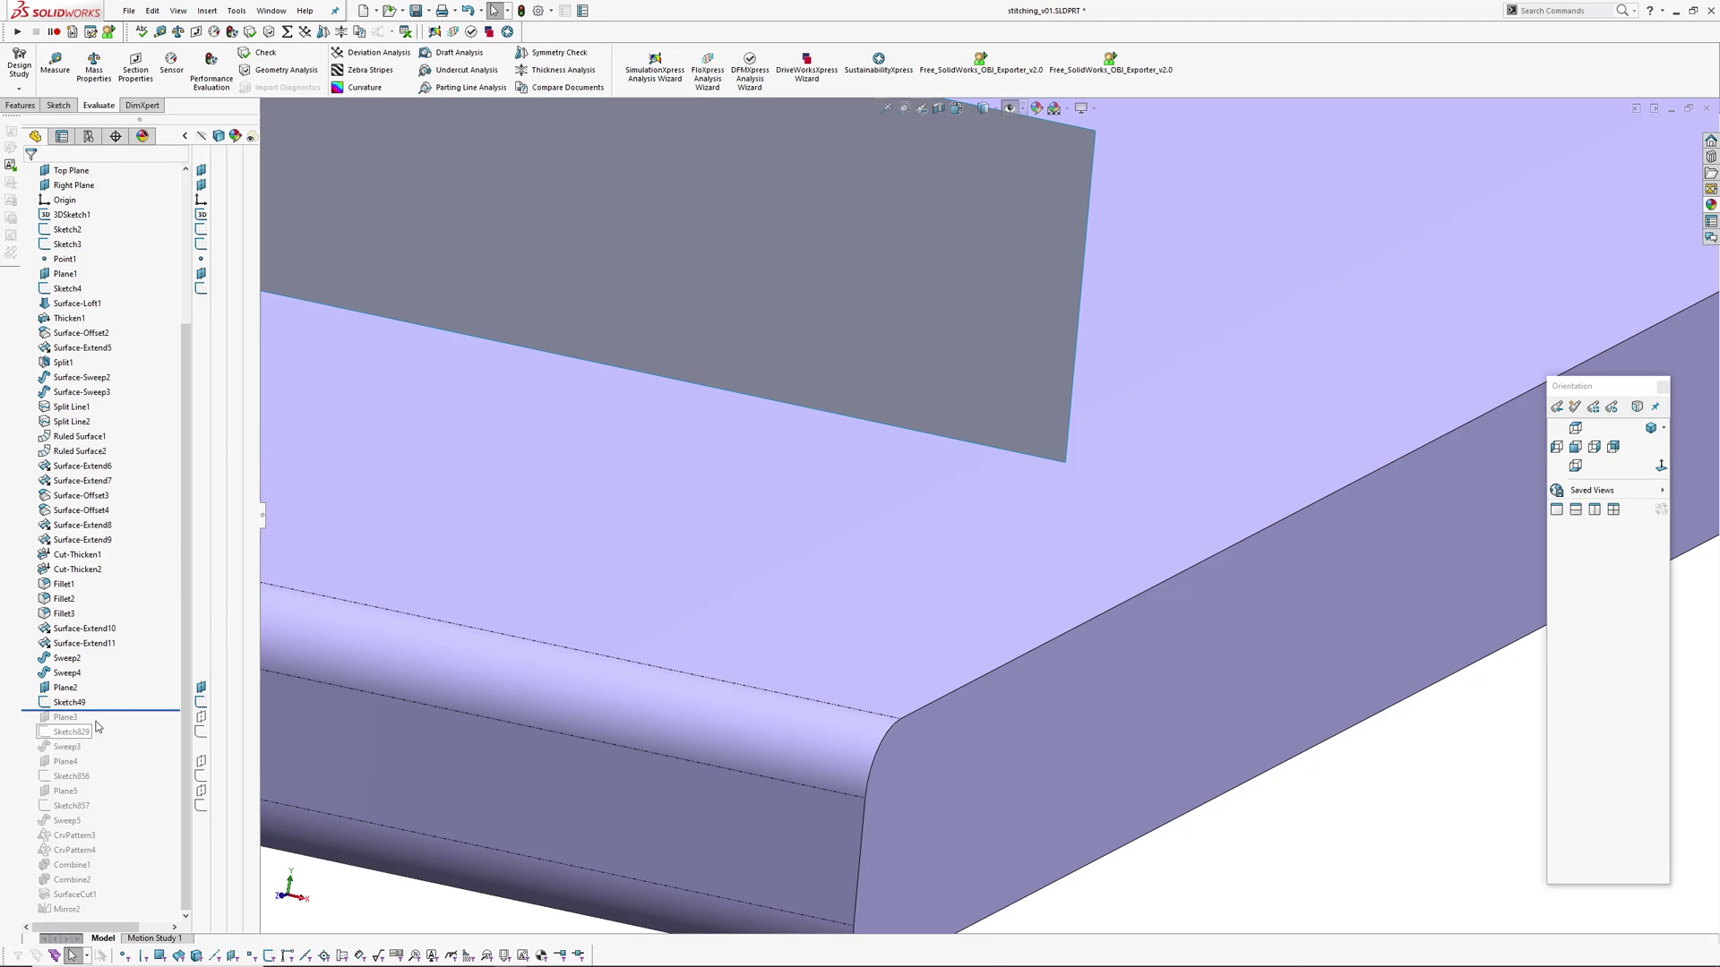
pyautogui.moveTo(114, 710); pyautogui.dragTo(111, 731)
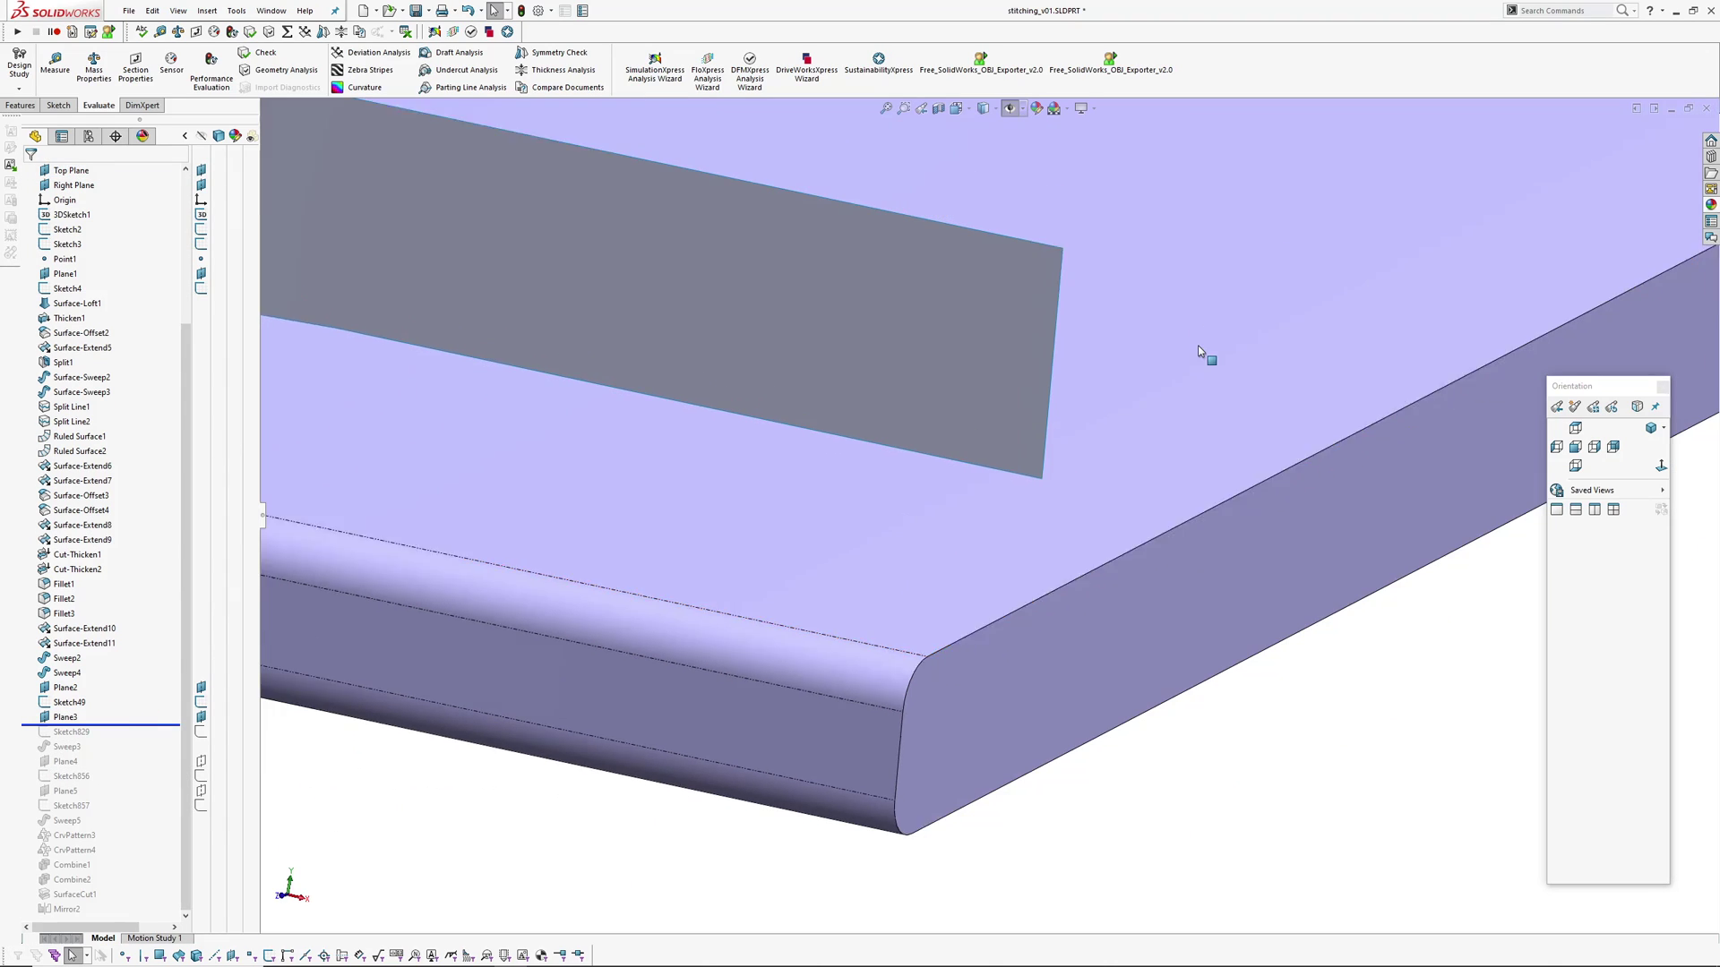
pyautogui.scroll(3, 1197, 345)
pyautogui.scroll(3, 977, 479)
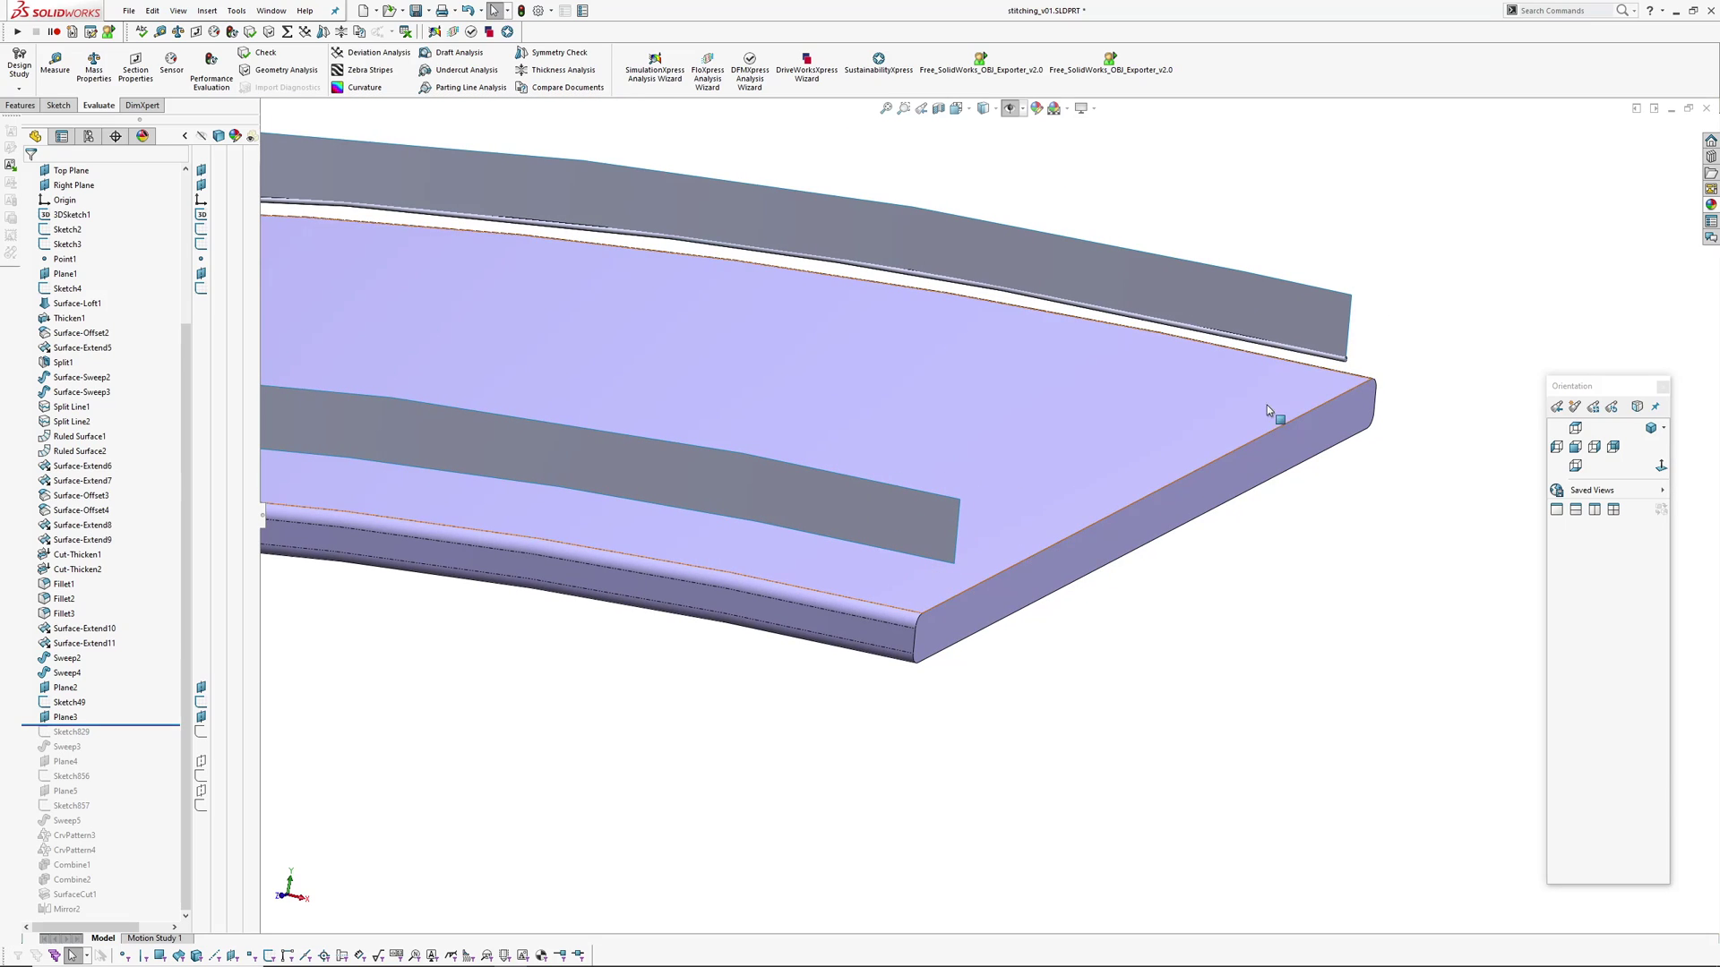
# - Open Sketch49, examine the dimensions and relations of the arched stitch path from several angles, and exit the sketch
pyautogui.click(78, 704)
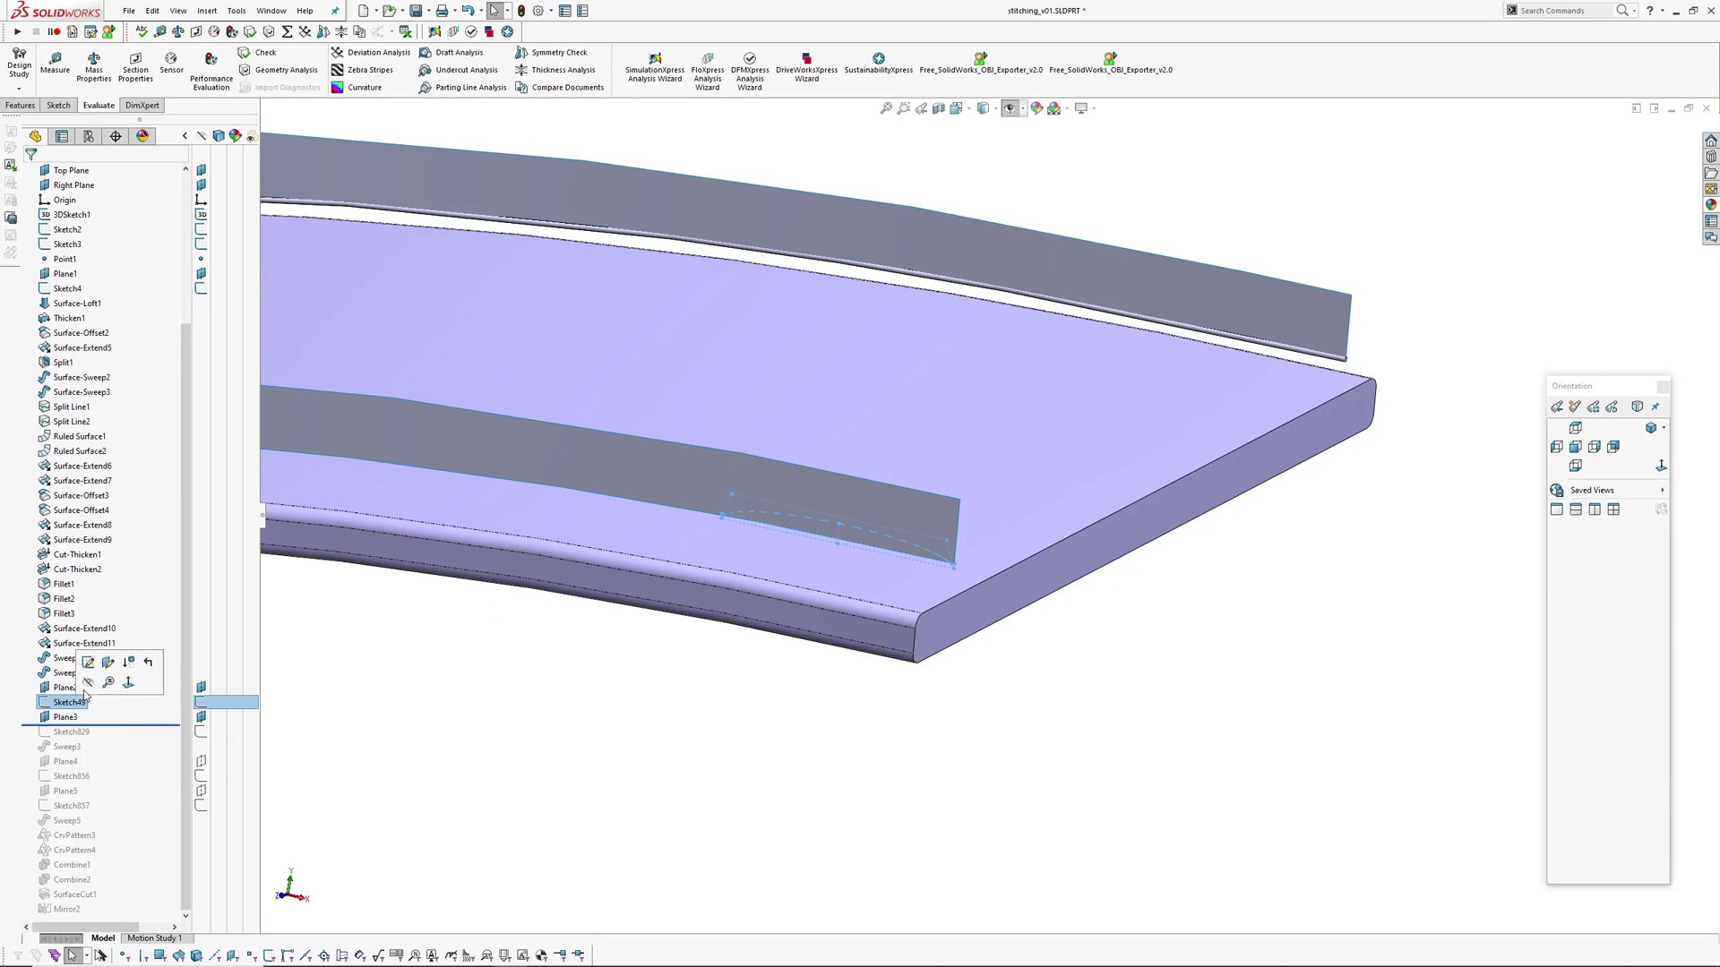
pyautogui.click(88, 664)
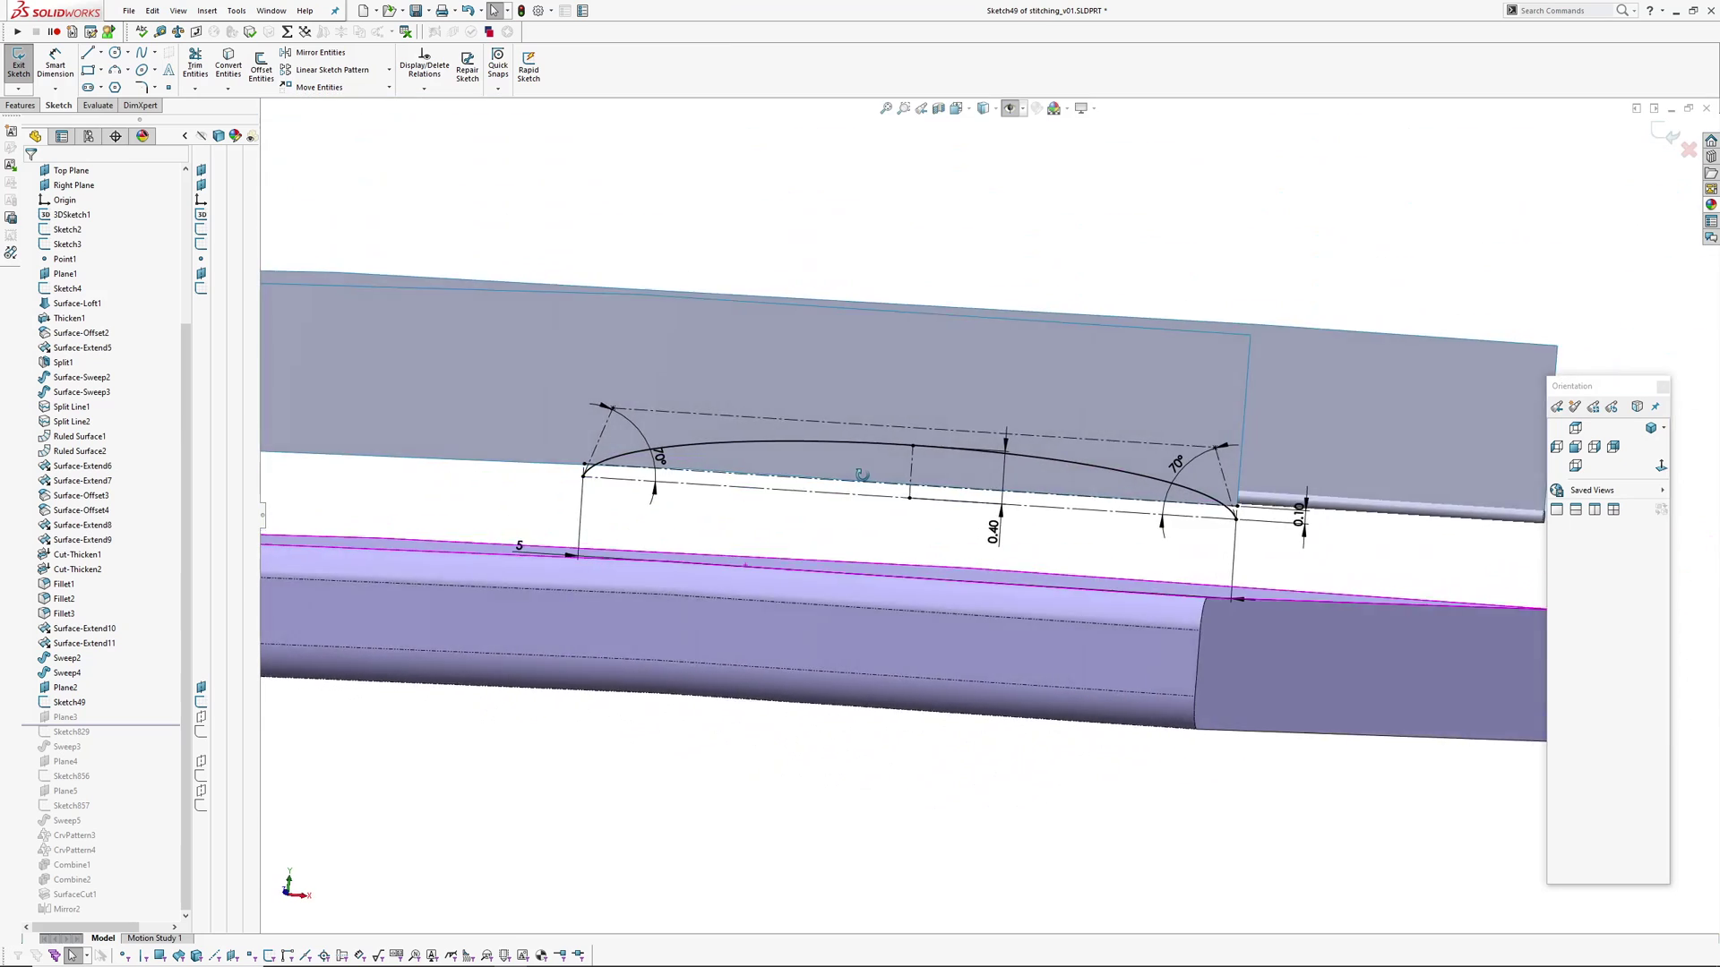
pyautogui.moveTo(862, 475); pyautogui.dragTo(1121, 610, button='middle')
pyautogui.scroll(-2, 1308, 562)
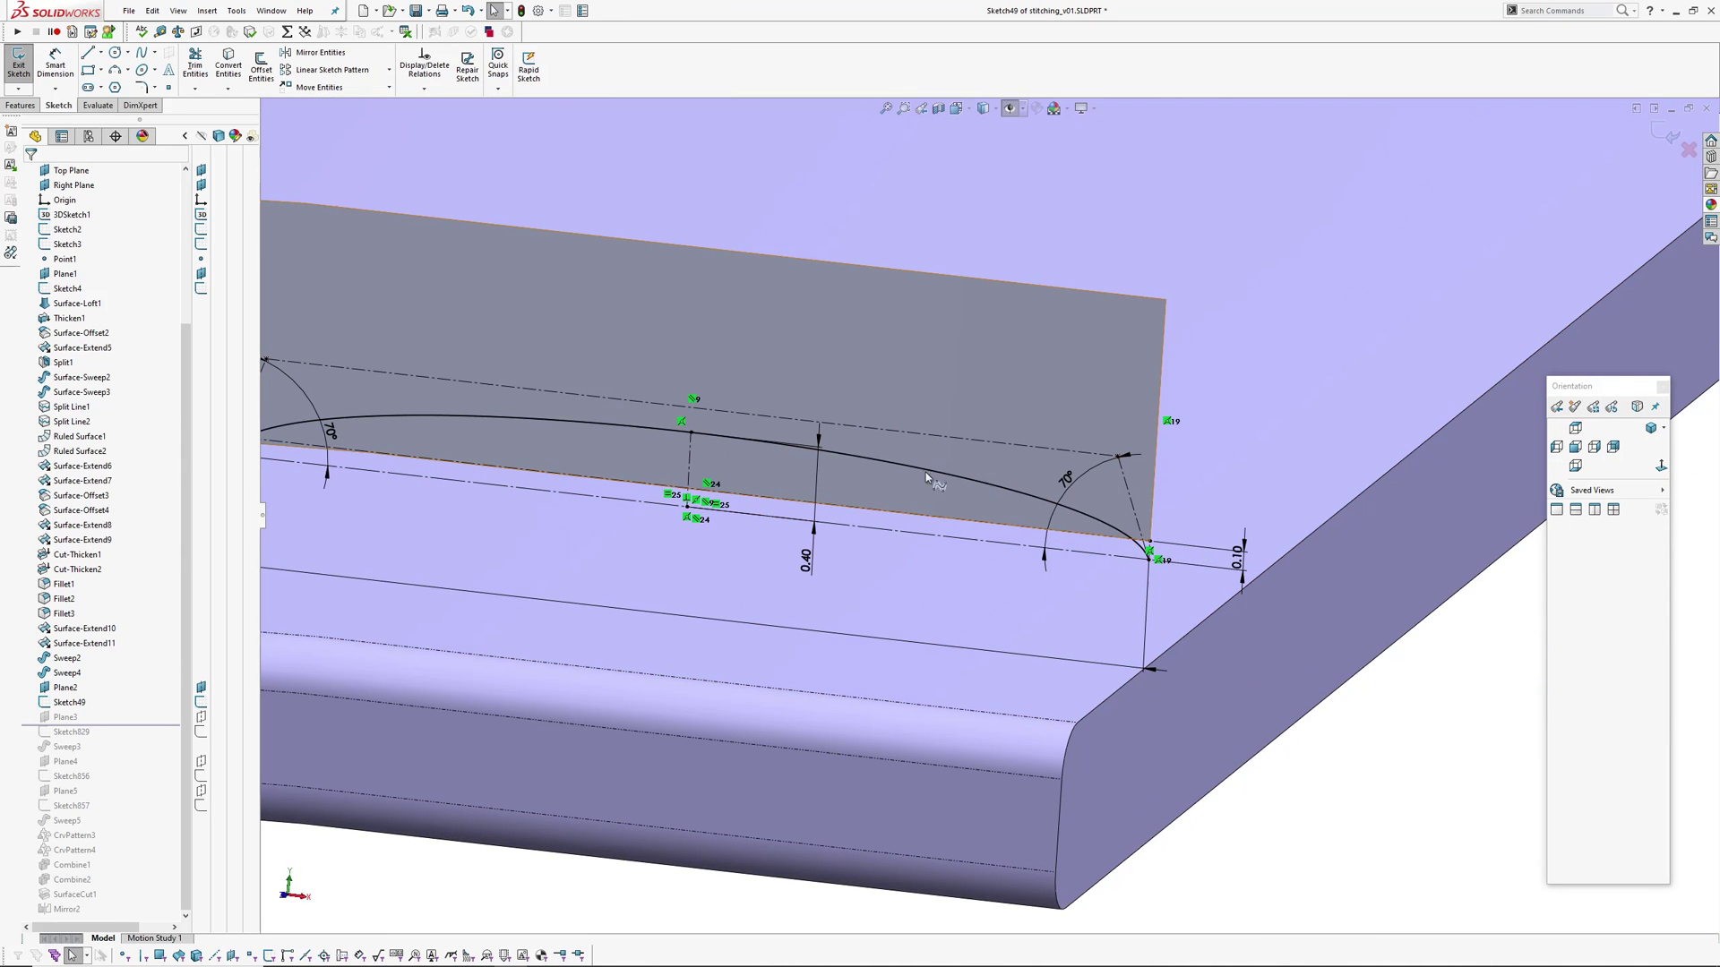
pyautogui.keyDown('ctrl'); pyautogui.moveTo(719, 469); pyautogui.dragTo(990, 469, button='middle'); pyautogui.keyUp('ctrl')
pyautogui.keyDown('ctrl'); pyautogui.moveTo(854, 575); pyautogui.dragTo(787, 572, button='middle'); pyautogui.keyUp('ctrl')
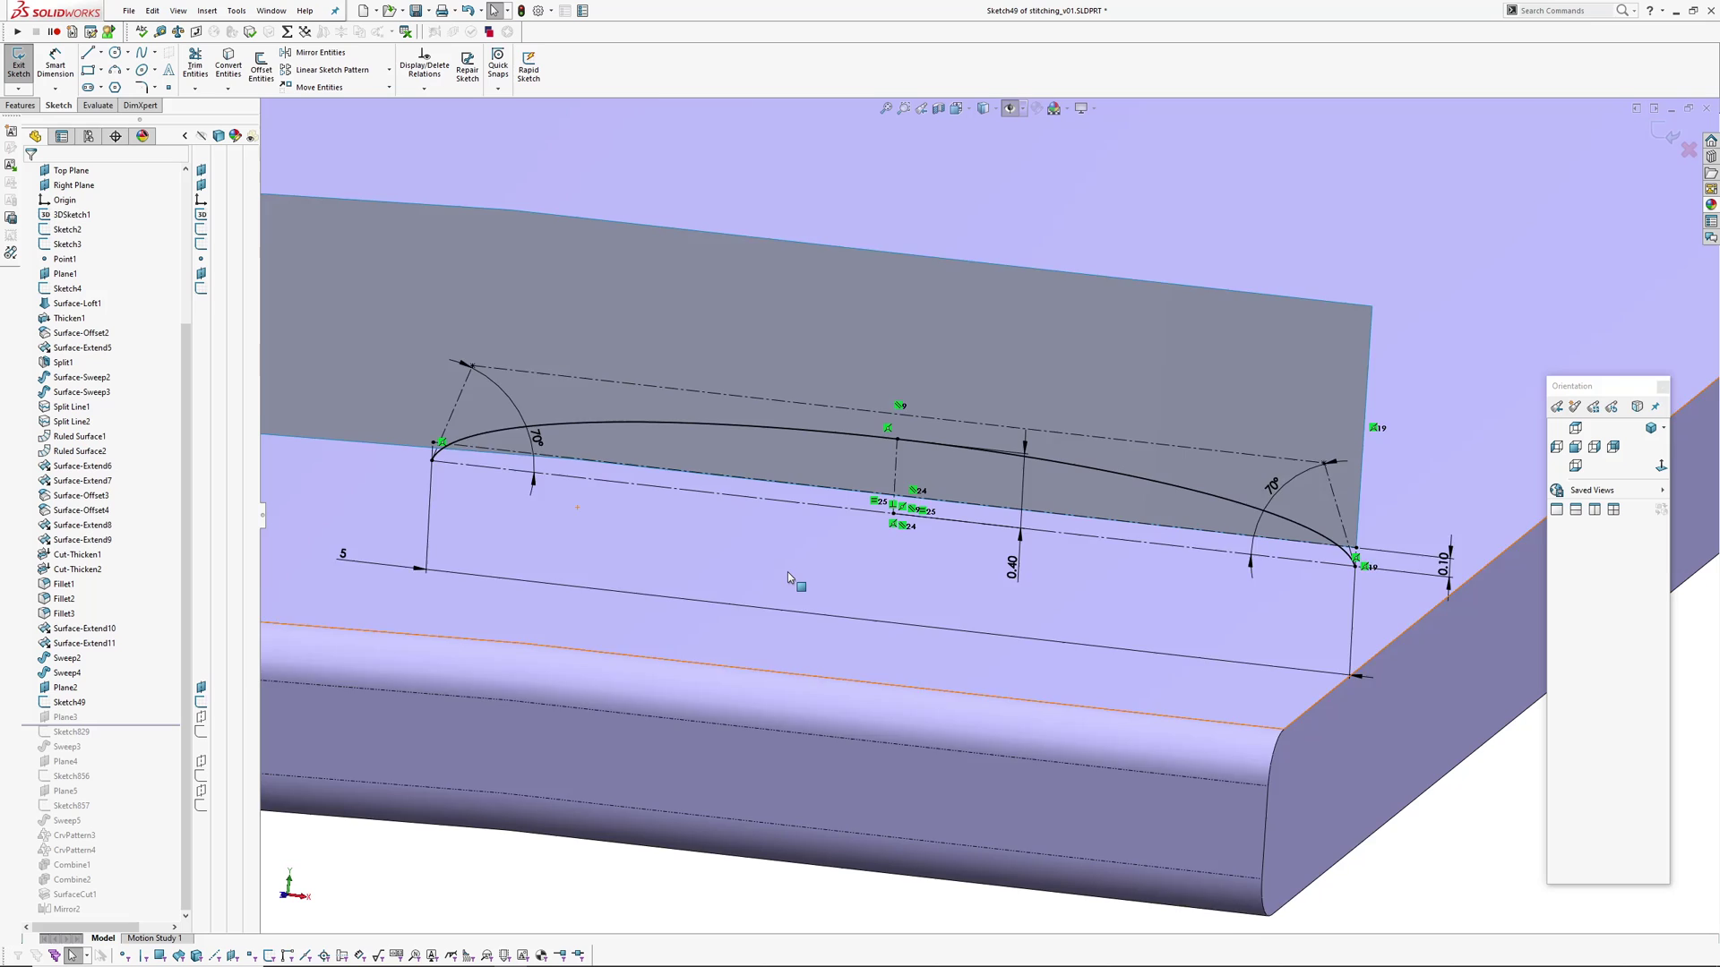
pyautogui.scroll(1, 981, 493)
pyautogui.moveTo(1062, 586)
pyautogui.mouseDown(button='middle')
pyautogui.moveTo(1013, 553)
pyautogui.moveTo(1039, 543)
pyautogui.moveTo(1044, 515)
pyautogui.mouseUp(button='middle')
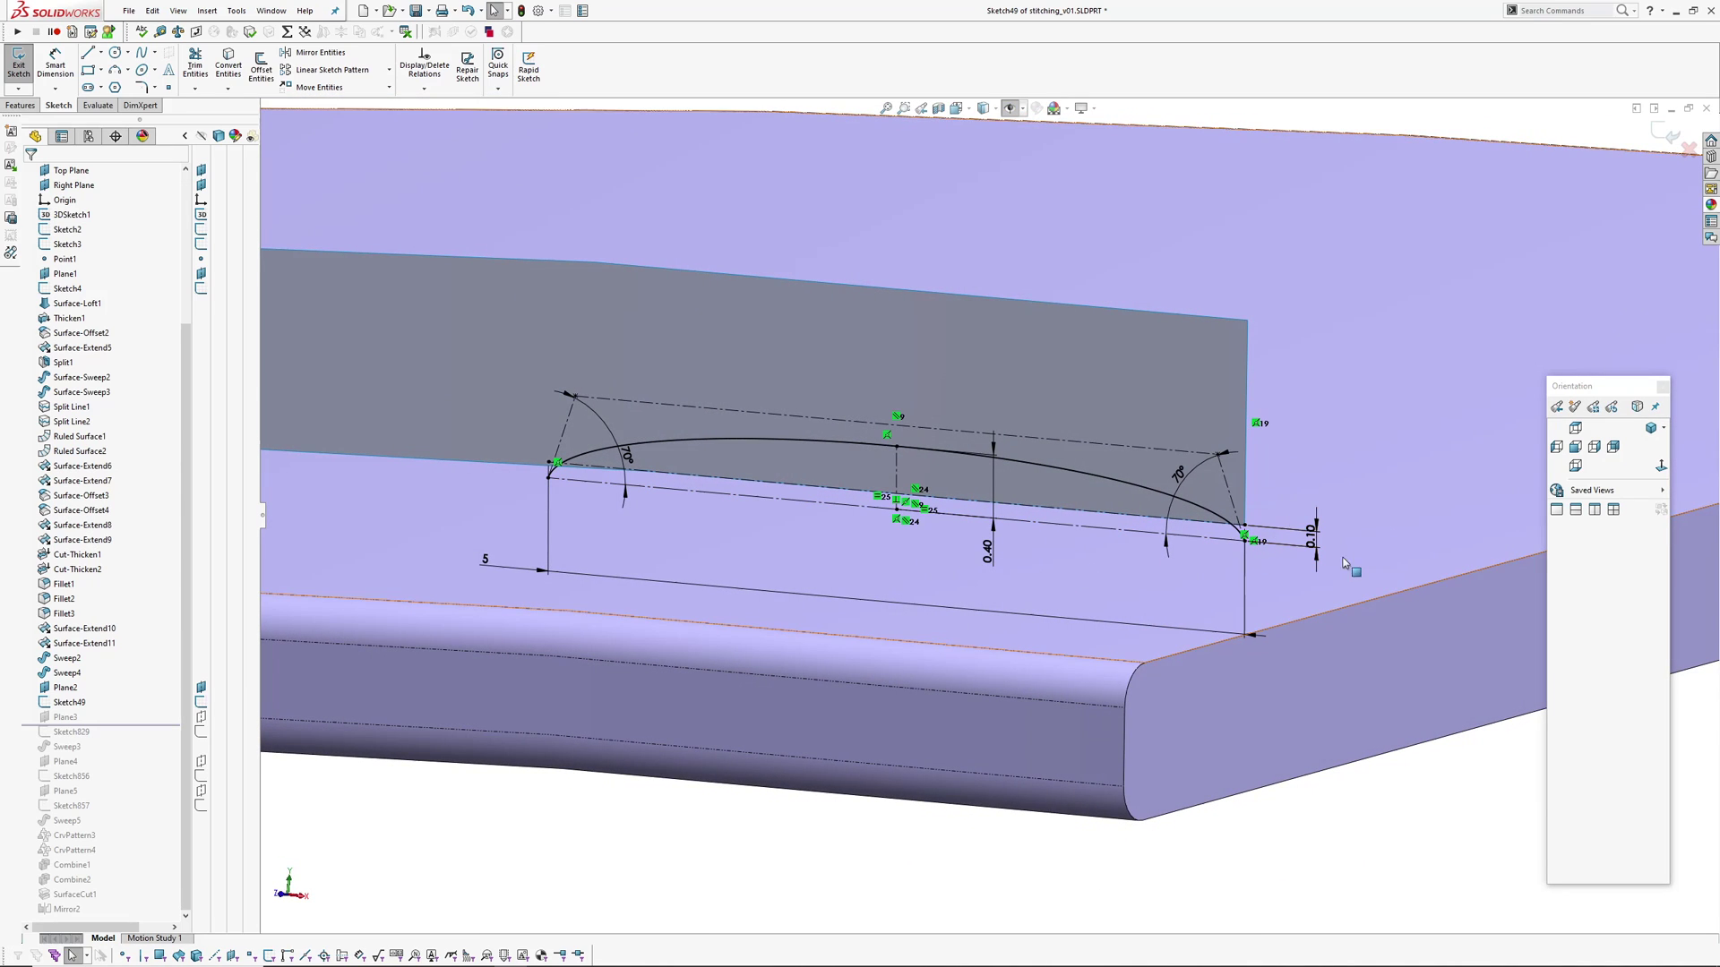
pyautogui.press('z')
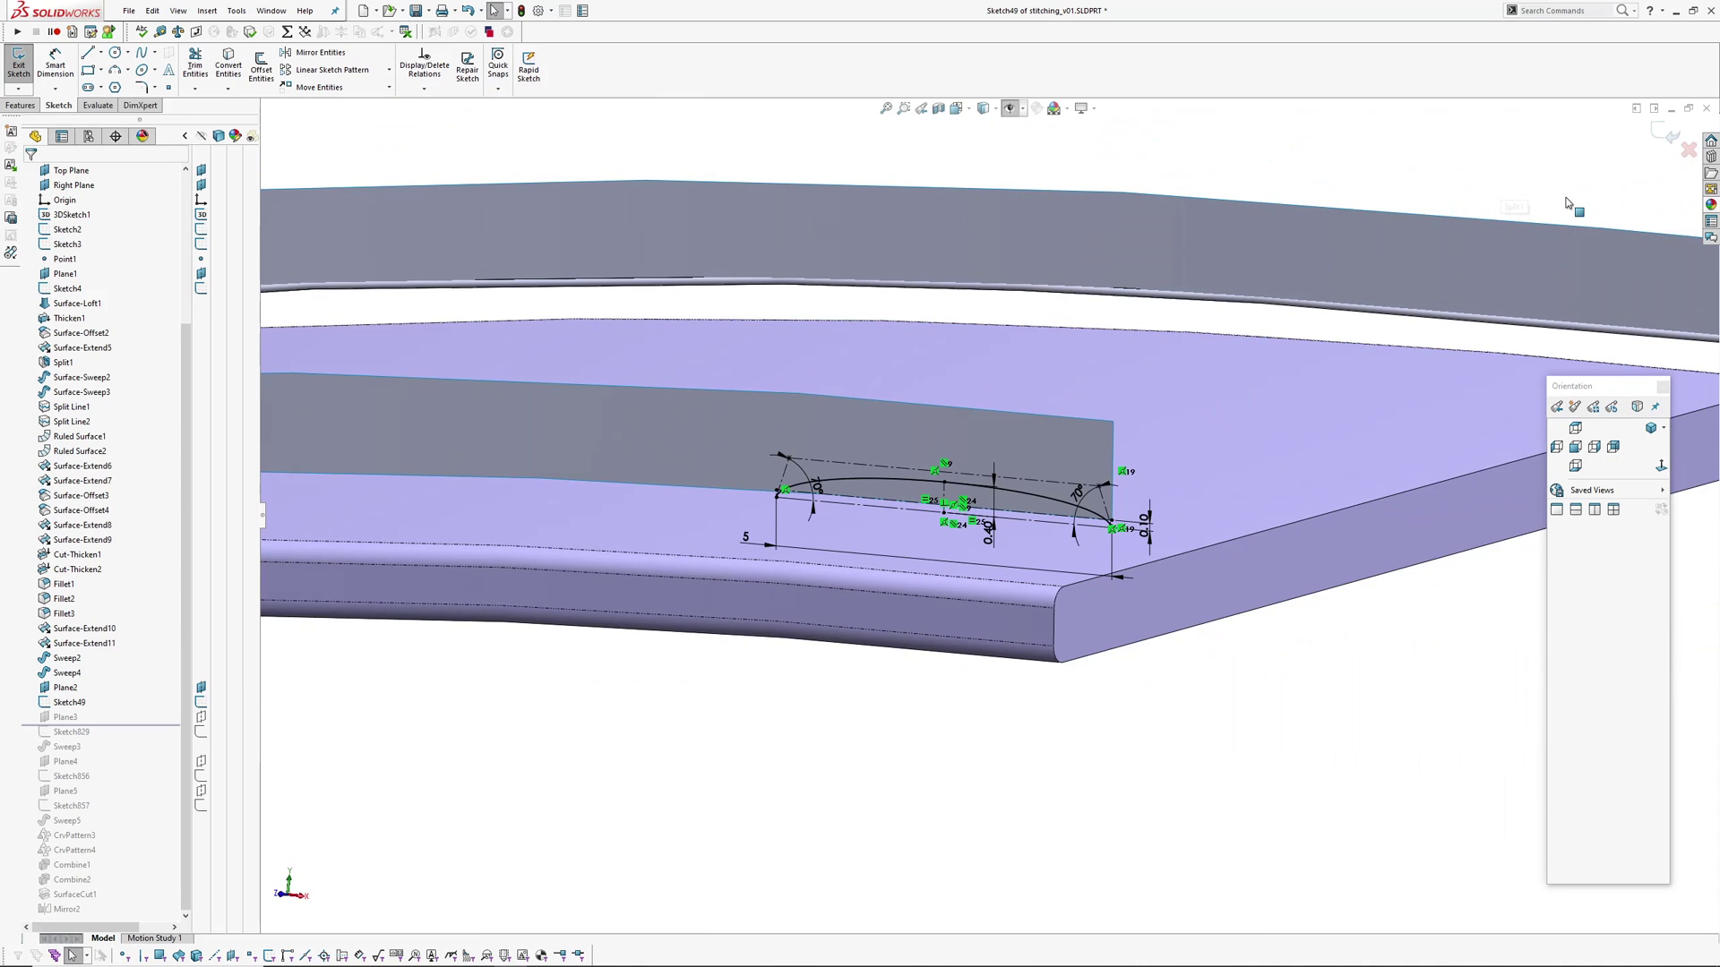
pyautogui.click(1669, 139)
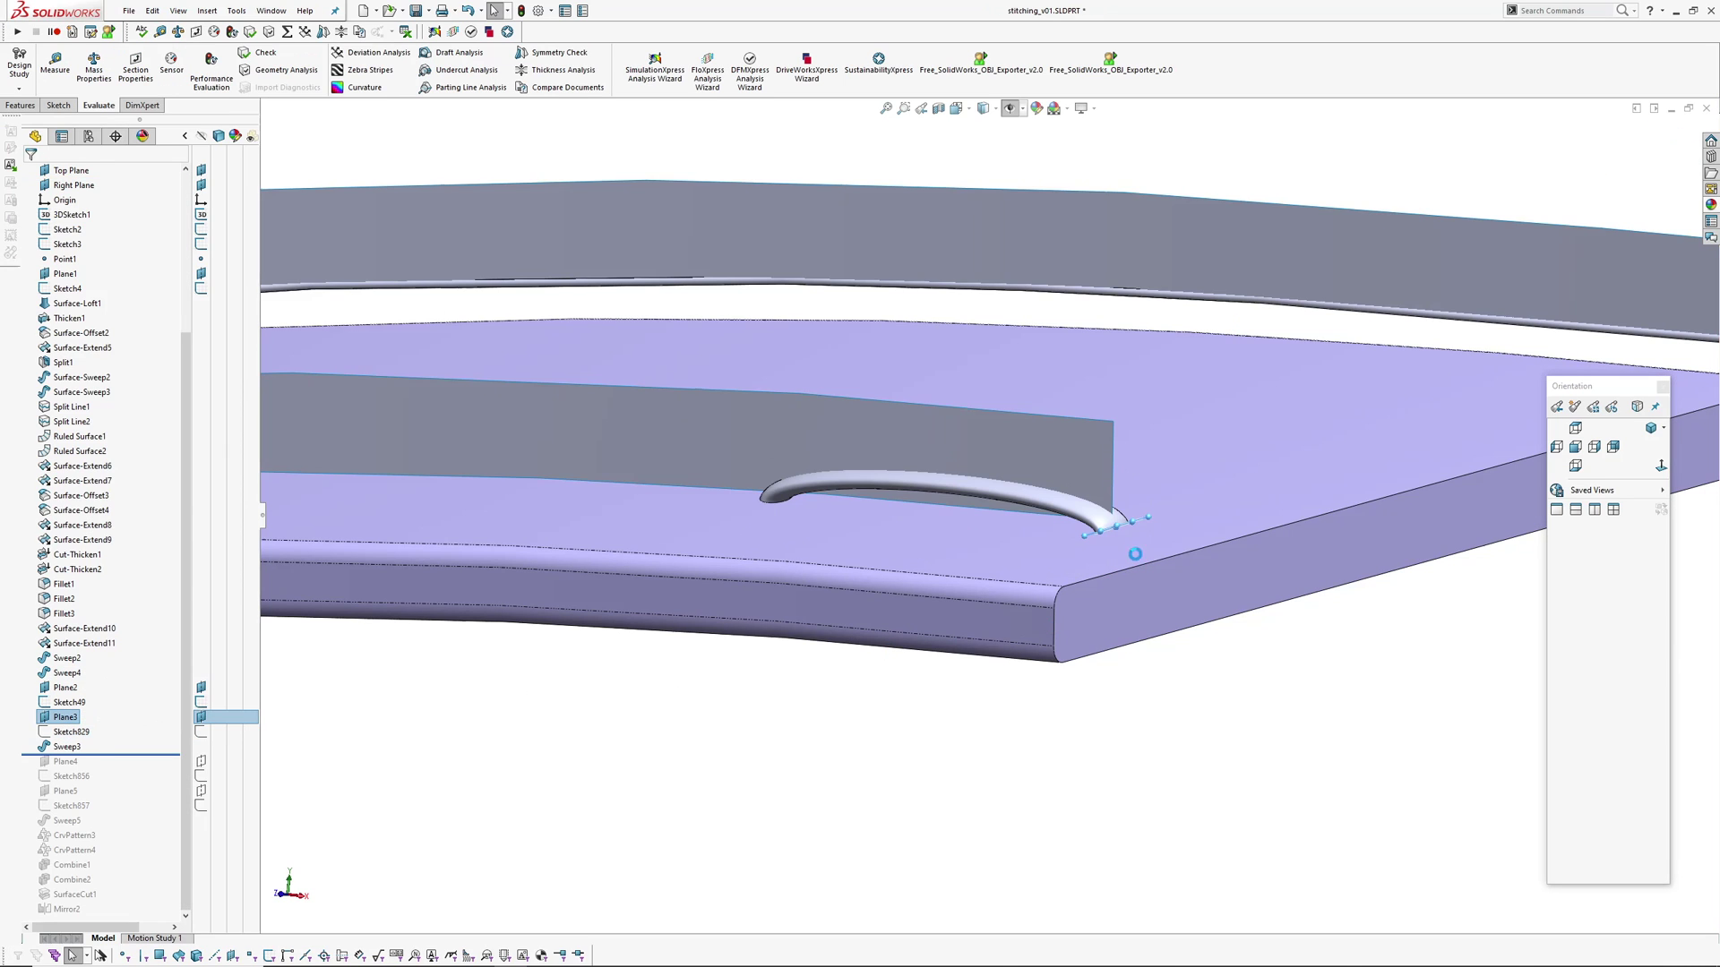
# - With the history rolled past Sweep3, examine the elliptical profile sketch's dimensions at the stitch end and the swept stitch body
pyautogui.moveTo(1077, 481); pyautogui.dragTo(1030, 385, button='middle')
pyautogui.scroll(-5, 1137, 535)
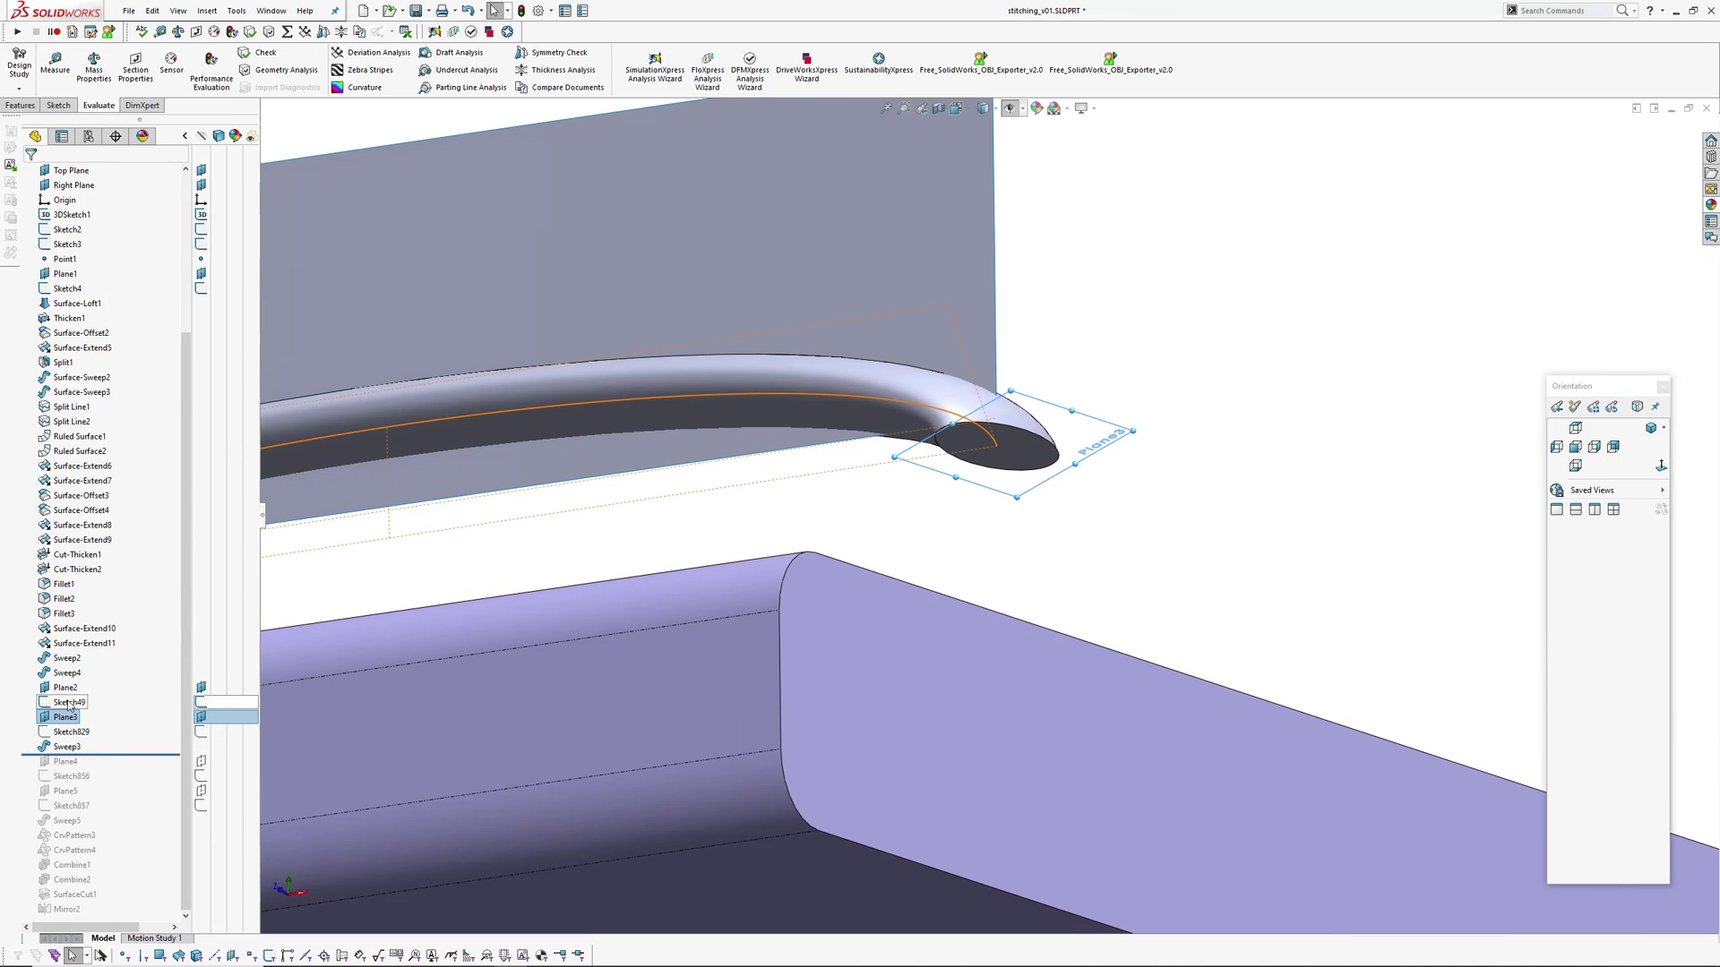
pyautogui.click(59, 734)
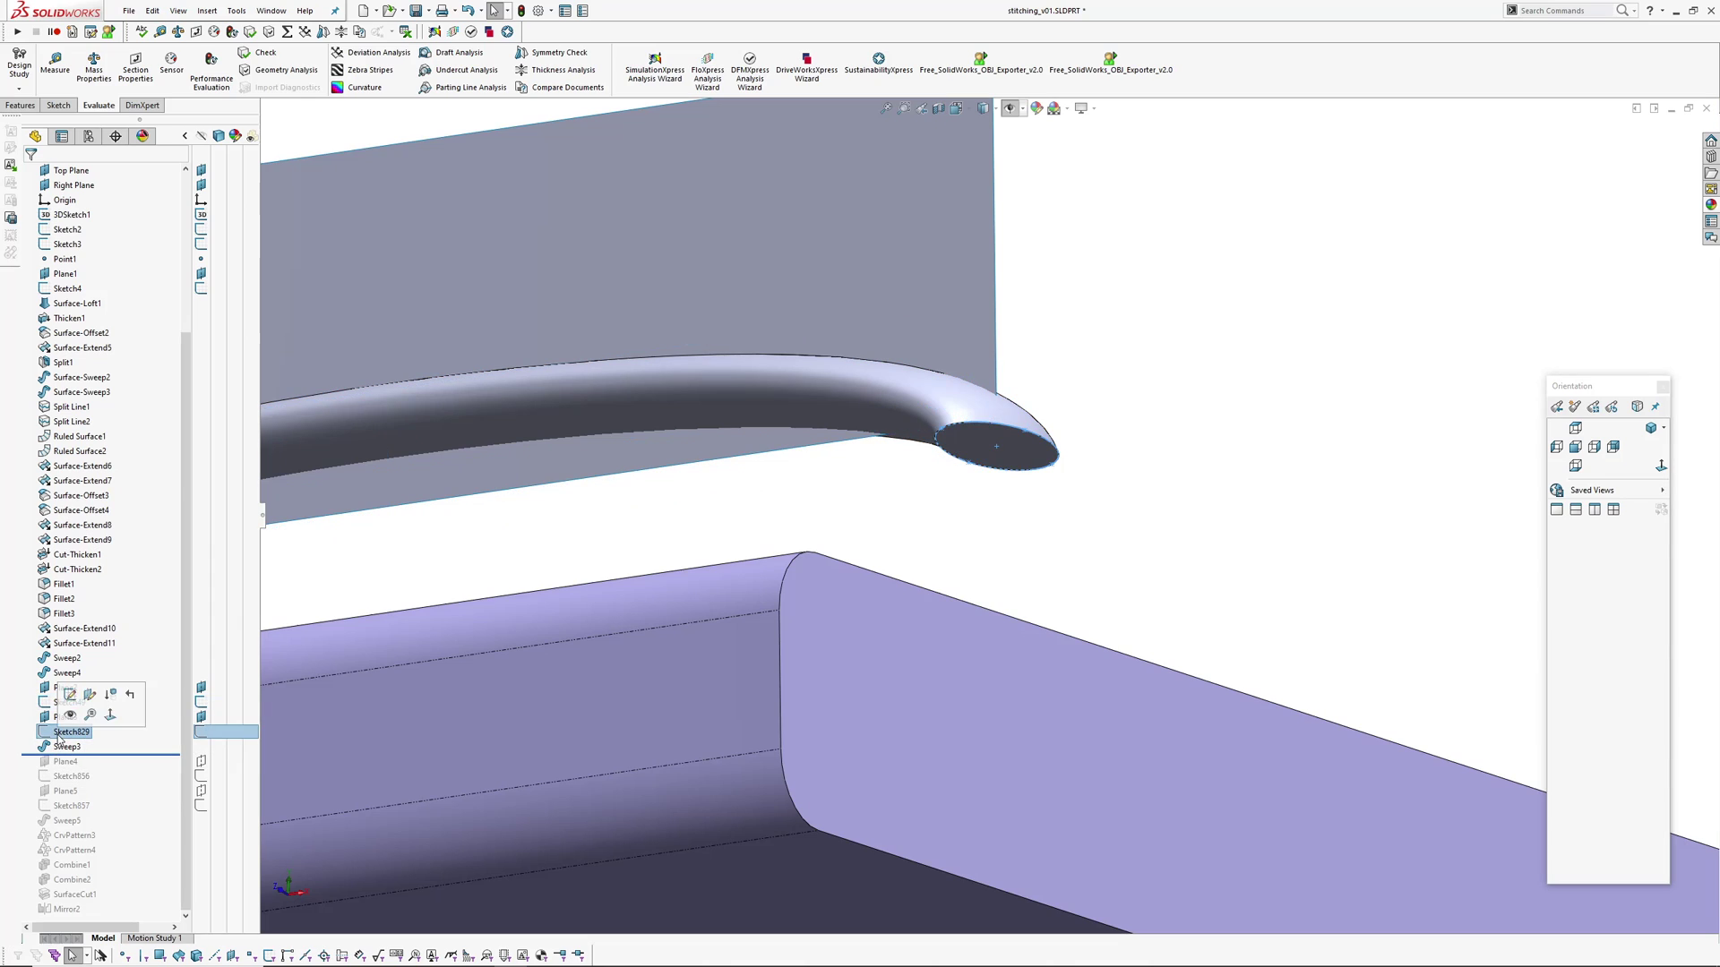
pyautogui.doubleClick(57, 737)
pyautogui.moveTo(972, 458); pyautogui.dragTo(916, 348, button='middle')
pyautogui.scroll(-3, 1035, 466)
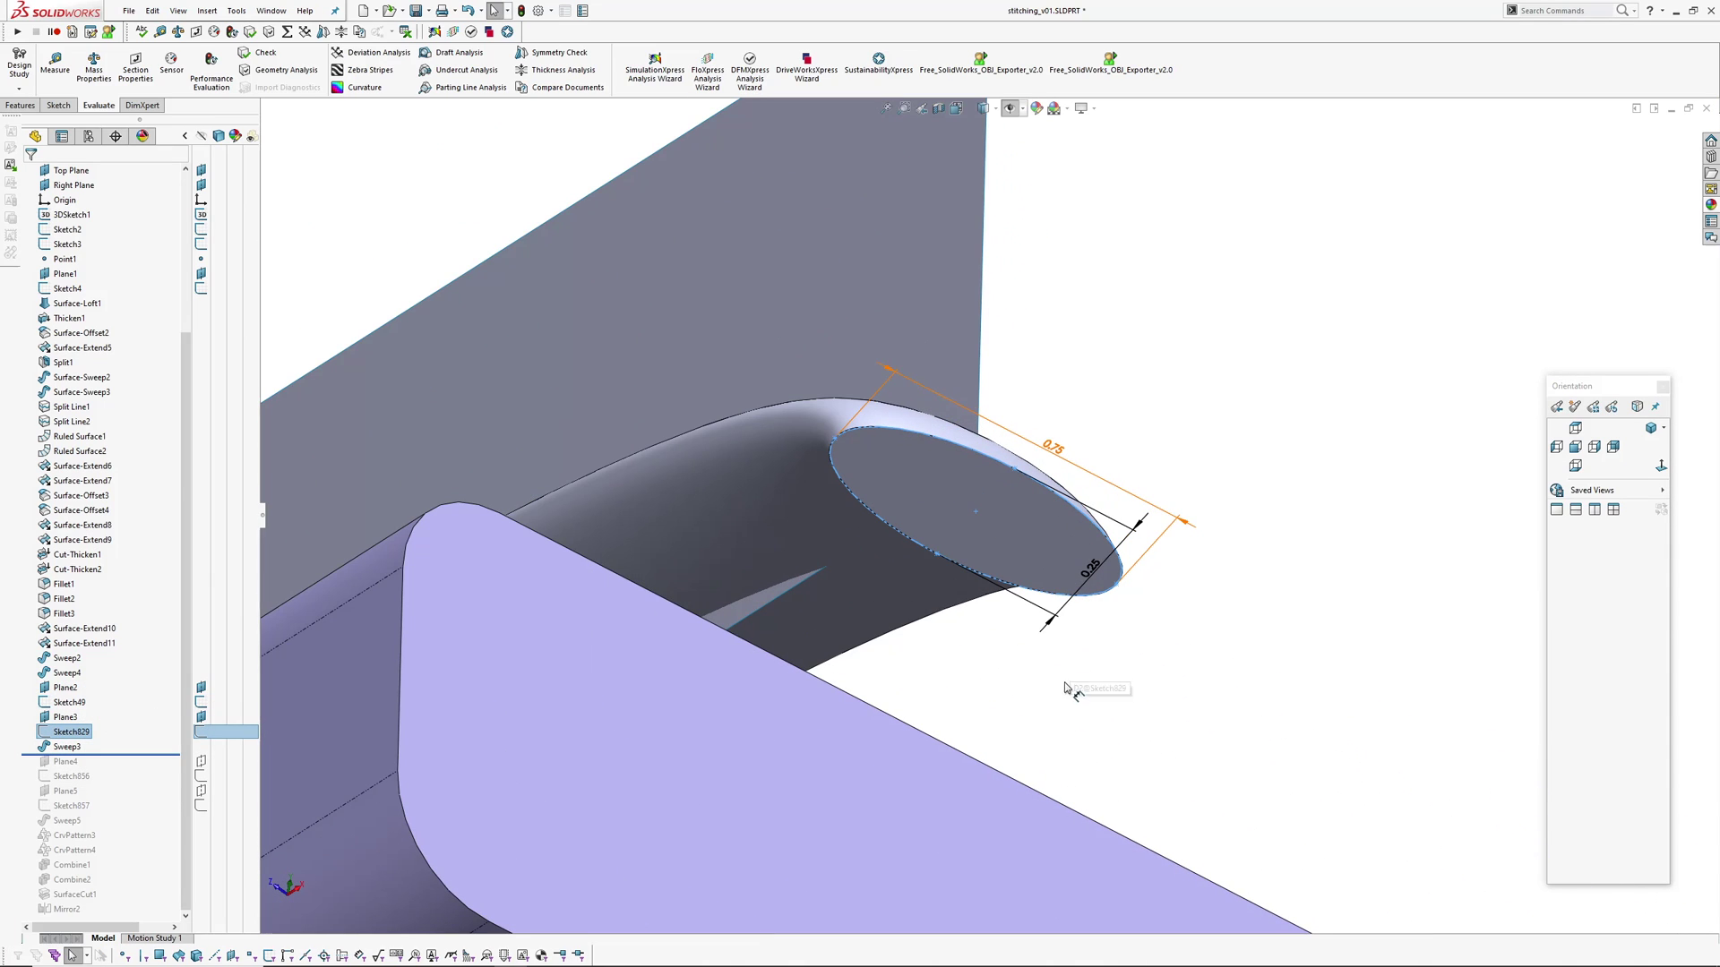
pyautogui.click(67, 746)
pyautogui.scroll(5, 1024, 499)
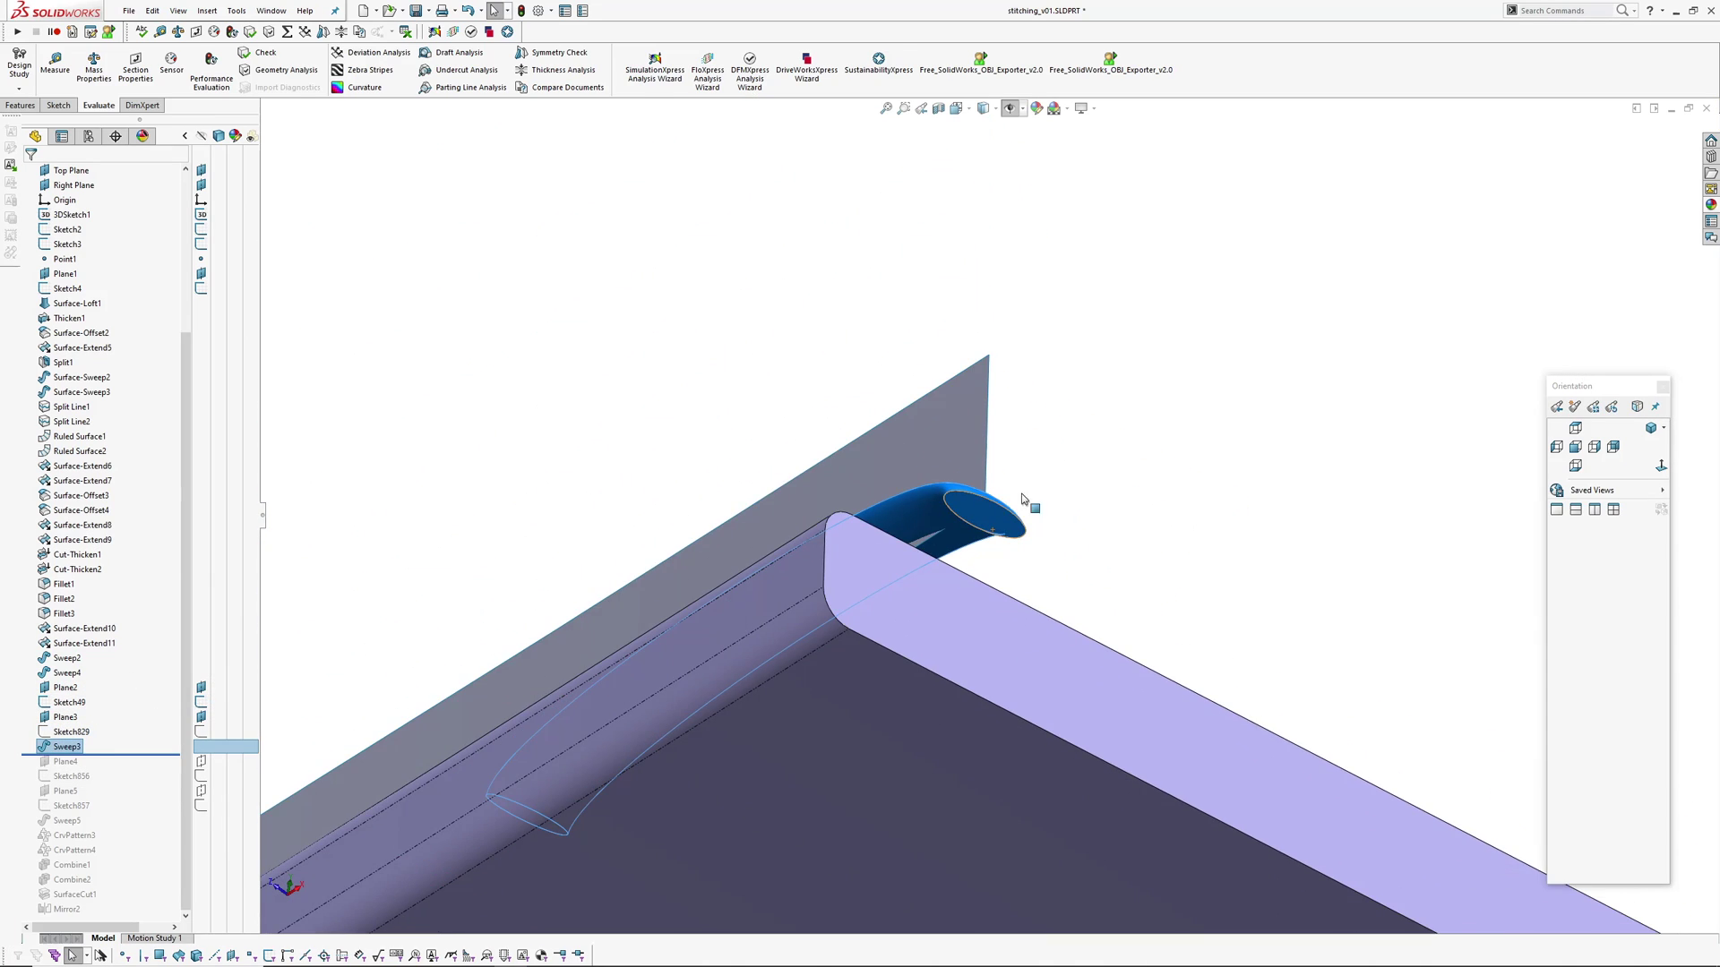
pyautogui.moveTo(1022, 499); pyautogui.dragTo(882, 664, button='middle')
# - Roll the feature history forward past Sweep5 and view the second stitch on the farther extended surface
pyautogui.moveTo(120, 754); pyautogui.dragTo(120, 765)
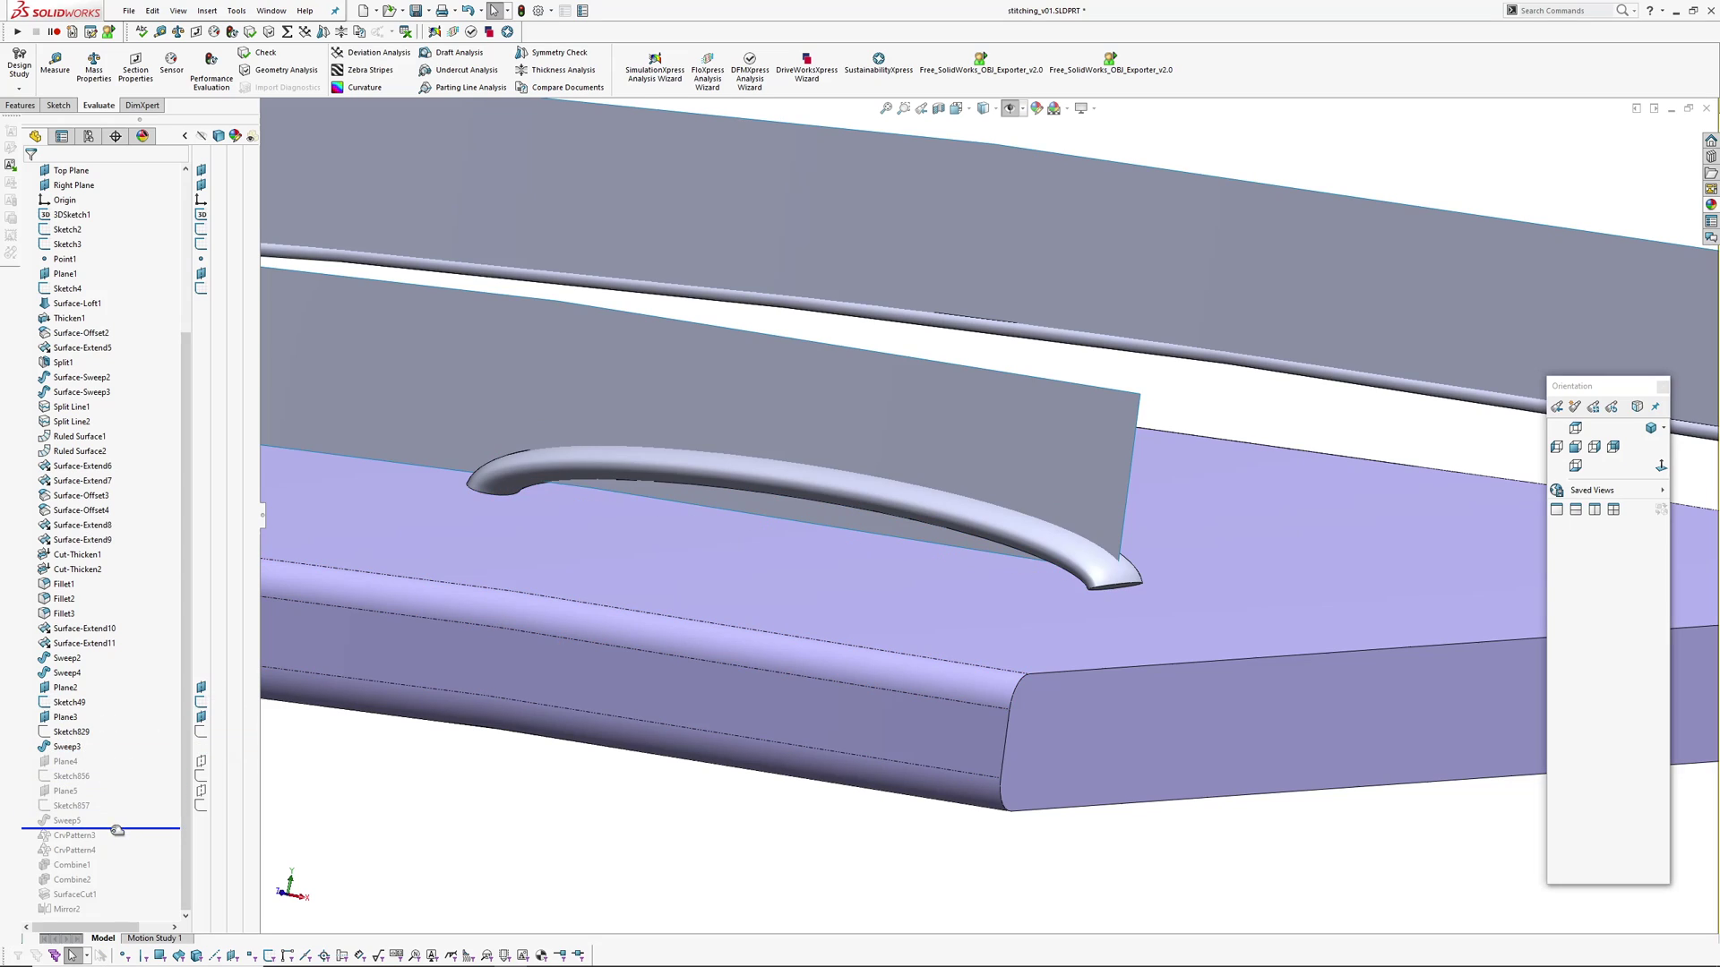
pyautogui.scroll(8, 1283, 412)
pyautogui.scroll(-1, 1075, 519)
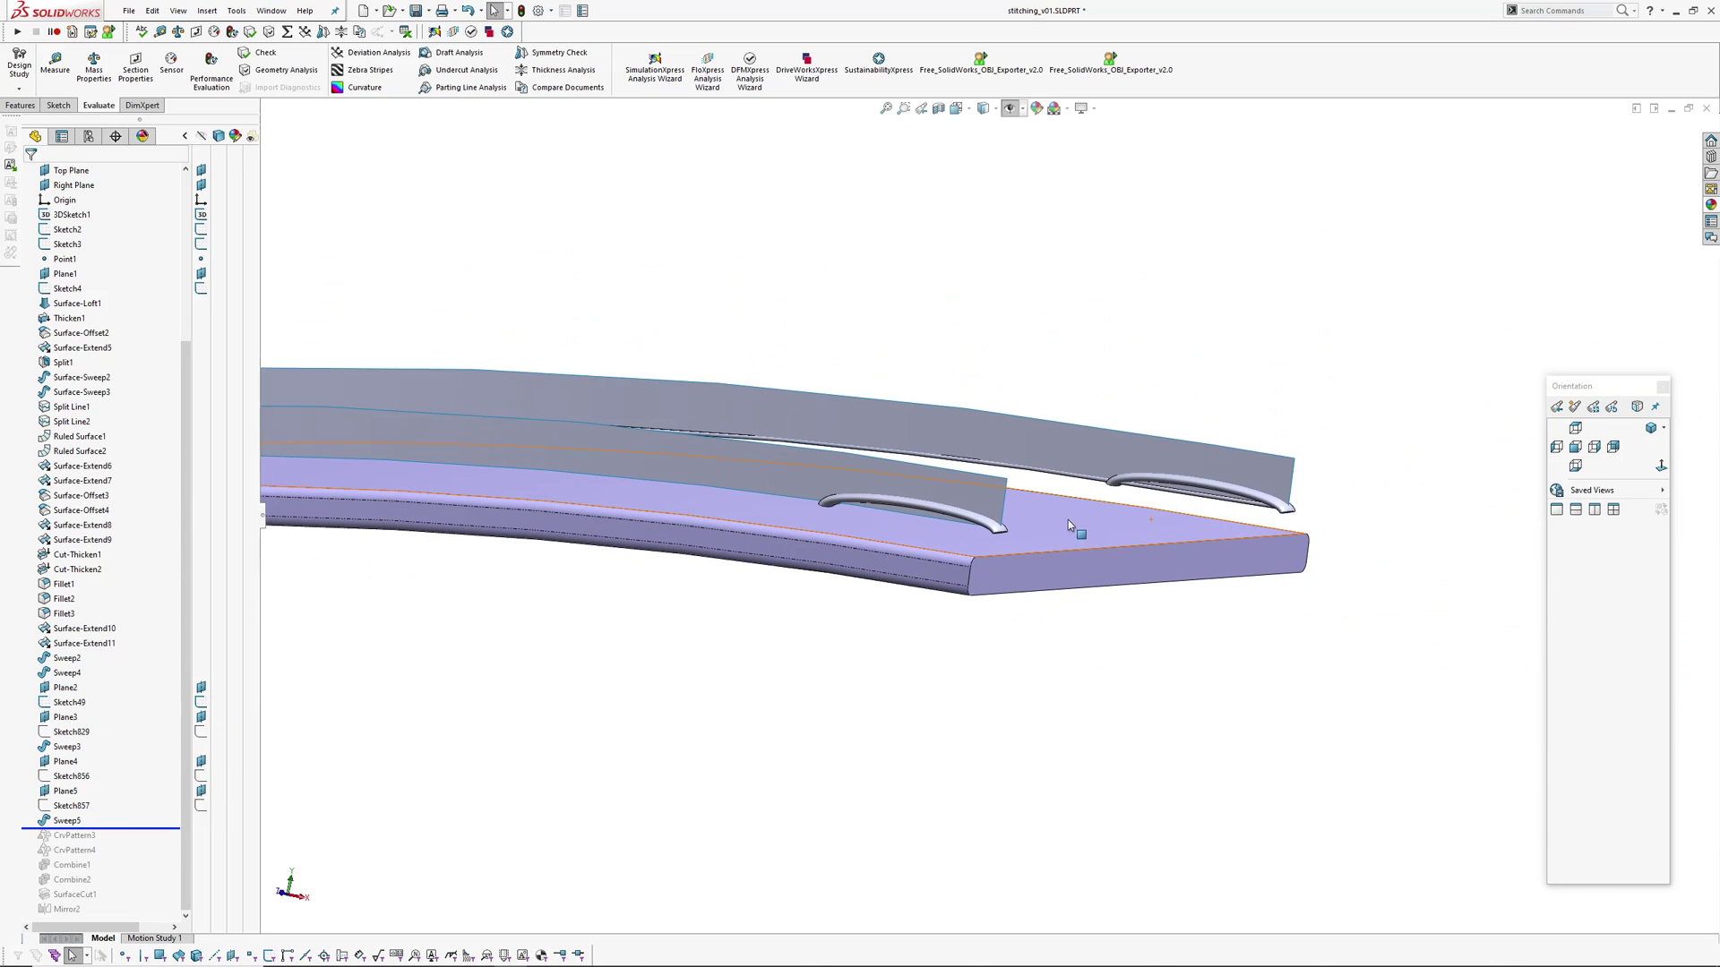
pyautogui.moveTo(860, 670); pyautogui.dragTo(770, 744, button='middle')
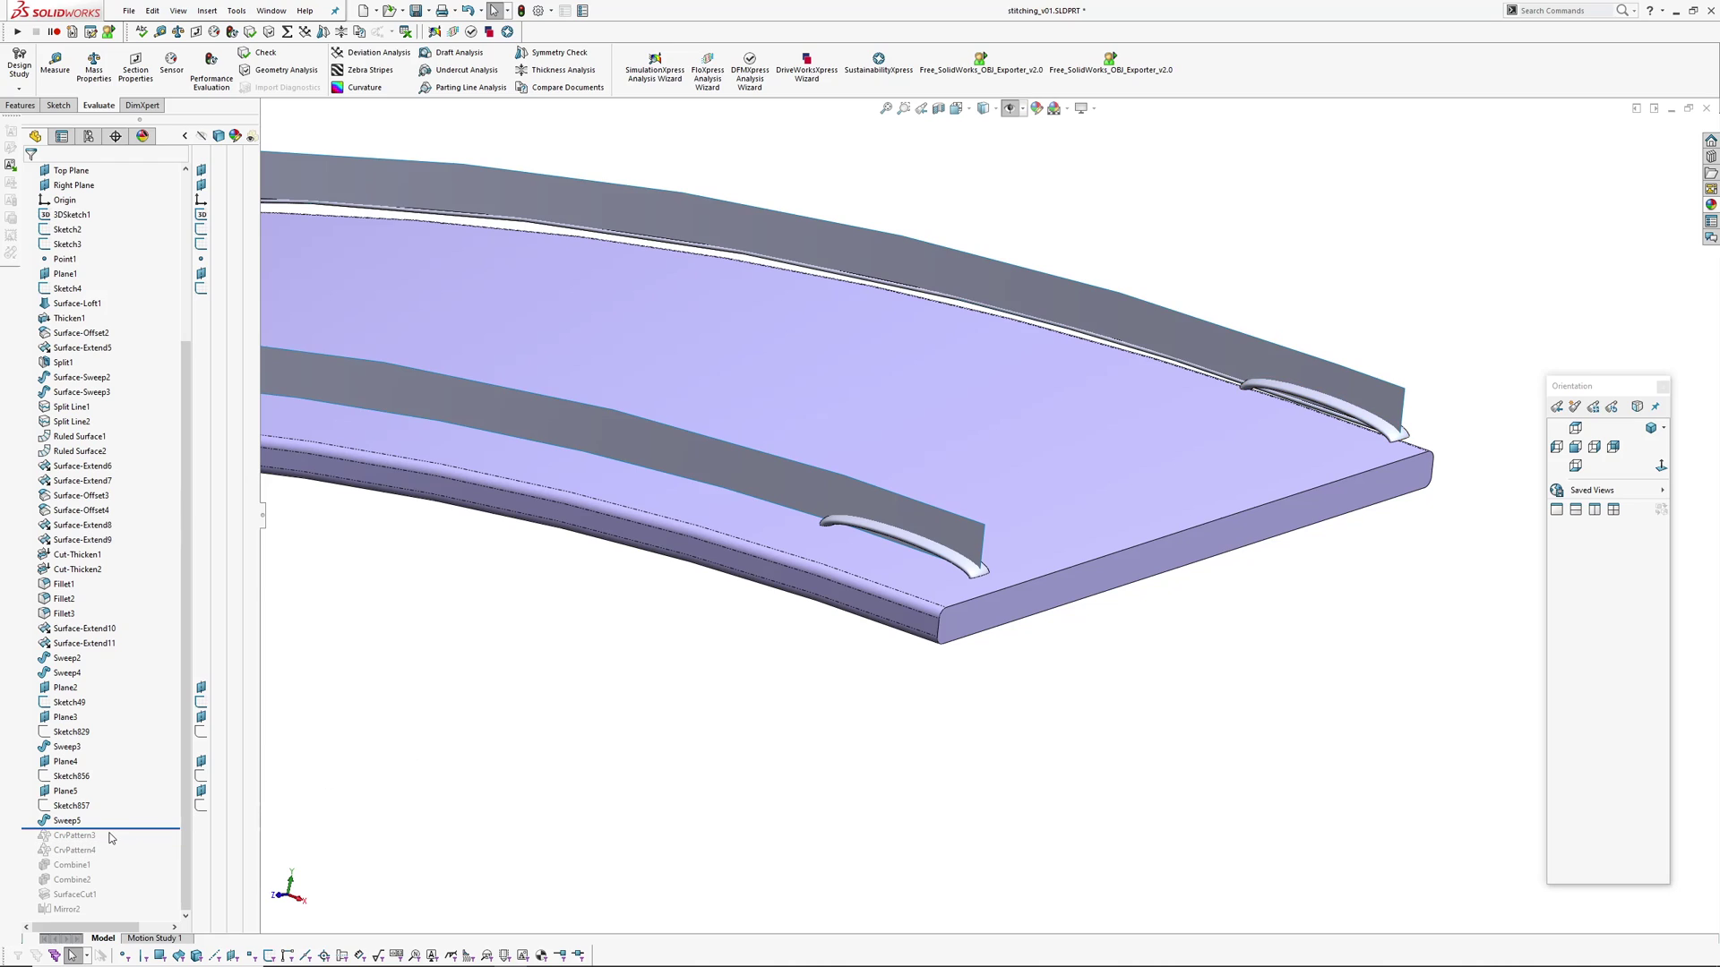
# - Roll the feature history forward past CrvPattern3 and check which pattern and mirror commands are available
pyautogui.click(235, 11)
pyautogui.moveTo(206, 11)
pyautogui.moveTo(240, 79)
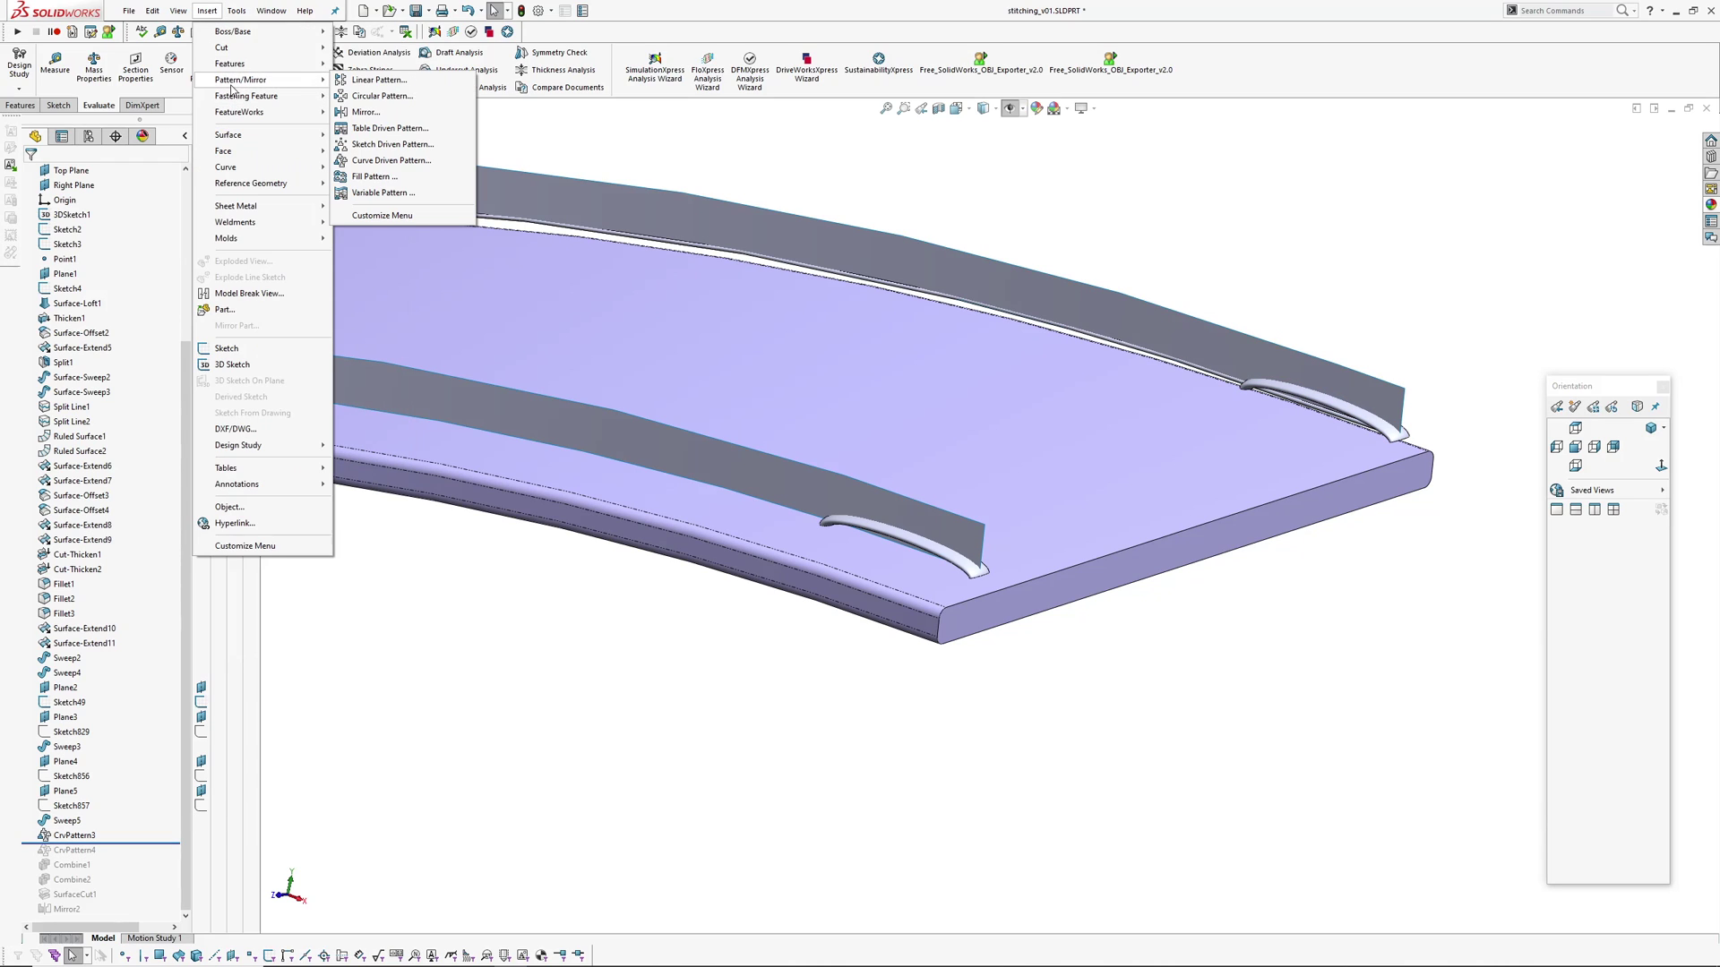
pyautogui.click(539, 657)
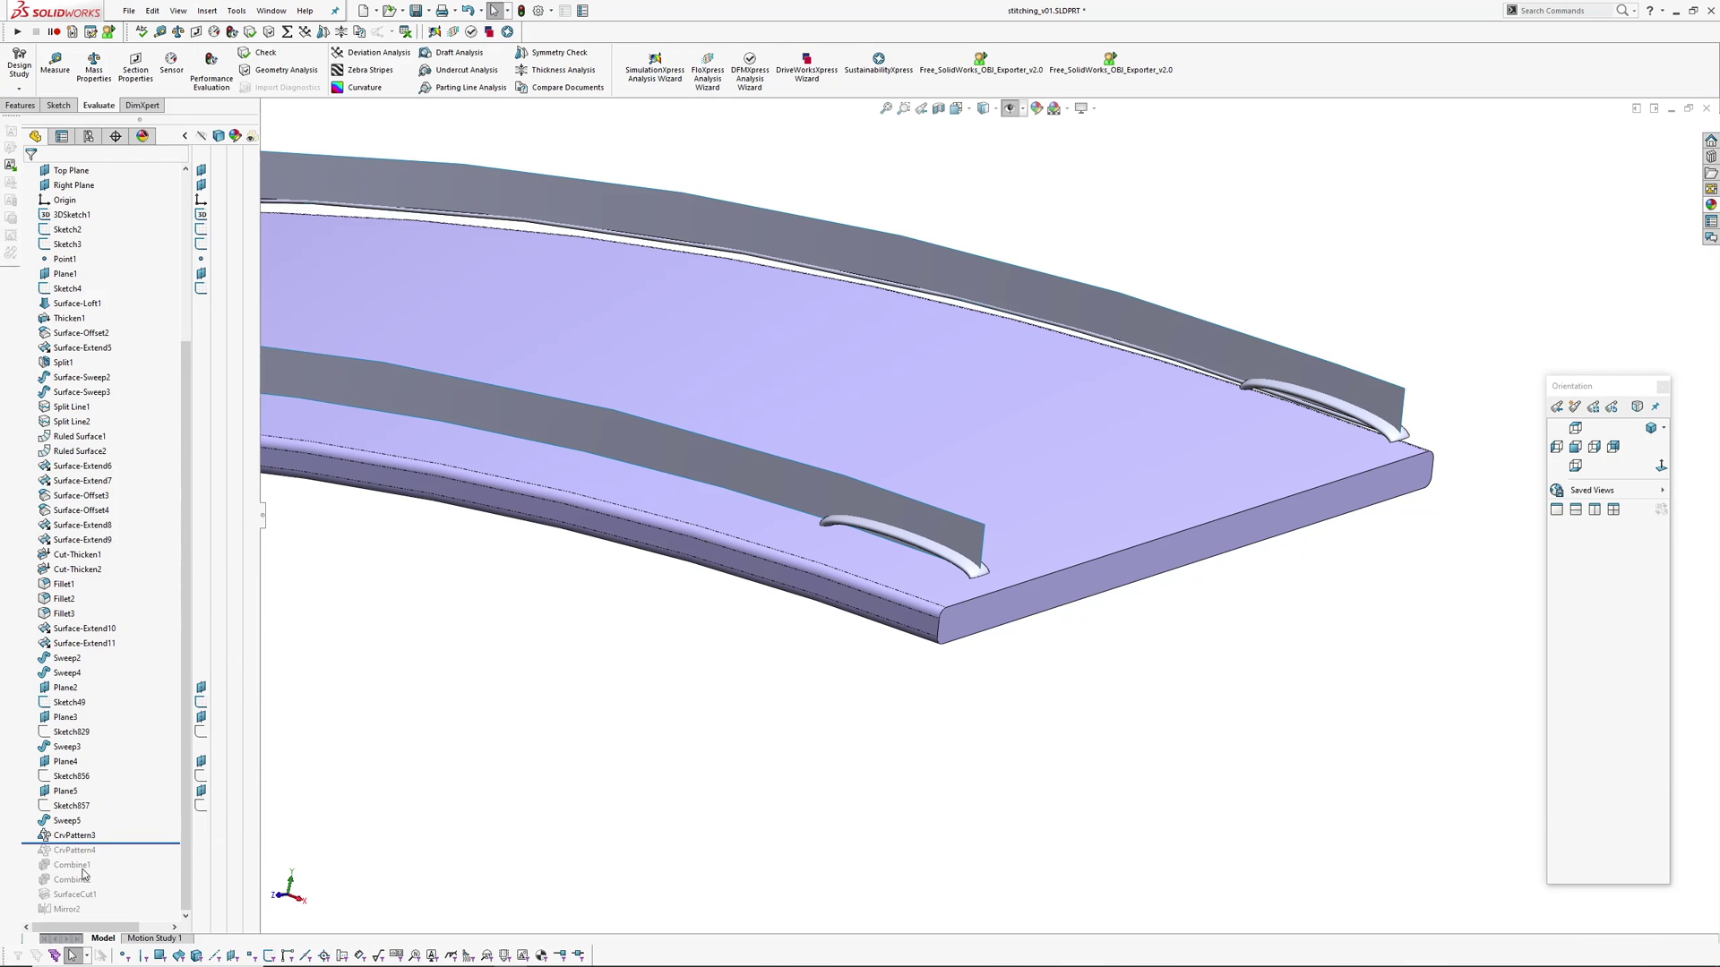
# - Show the hidden stitch bodies of CrvPattern3 along the nearer extended surface
pyautogui.click(76, 839)
pyautogui.scroll(1, 457, 789)
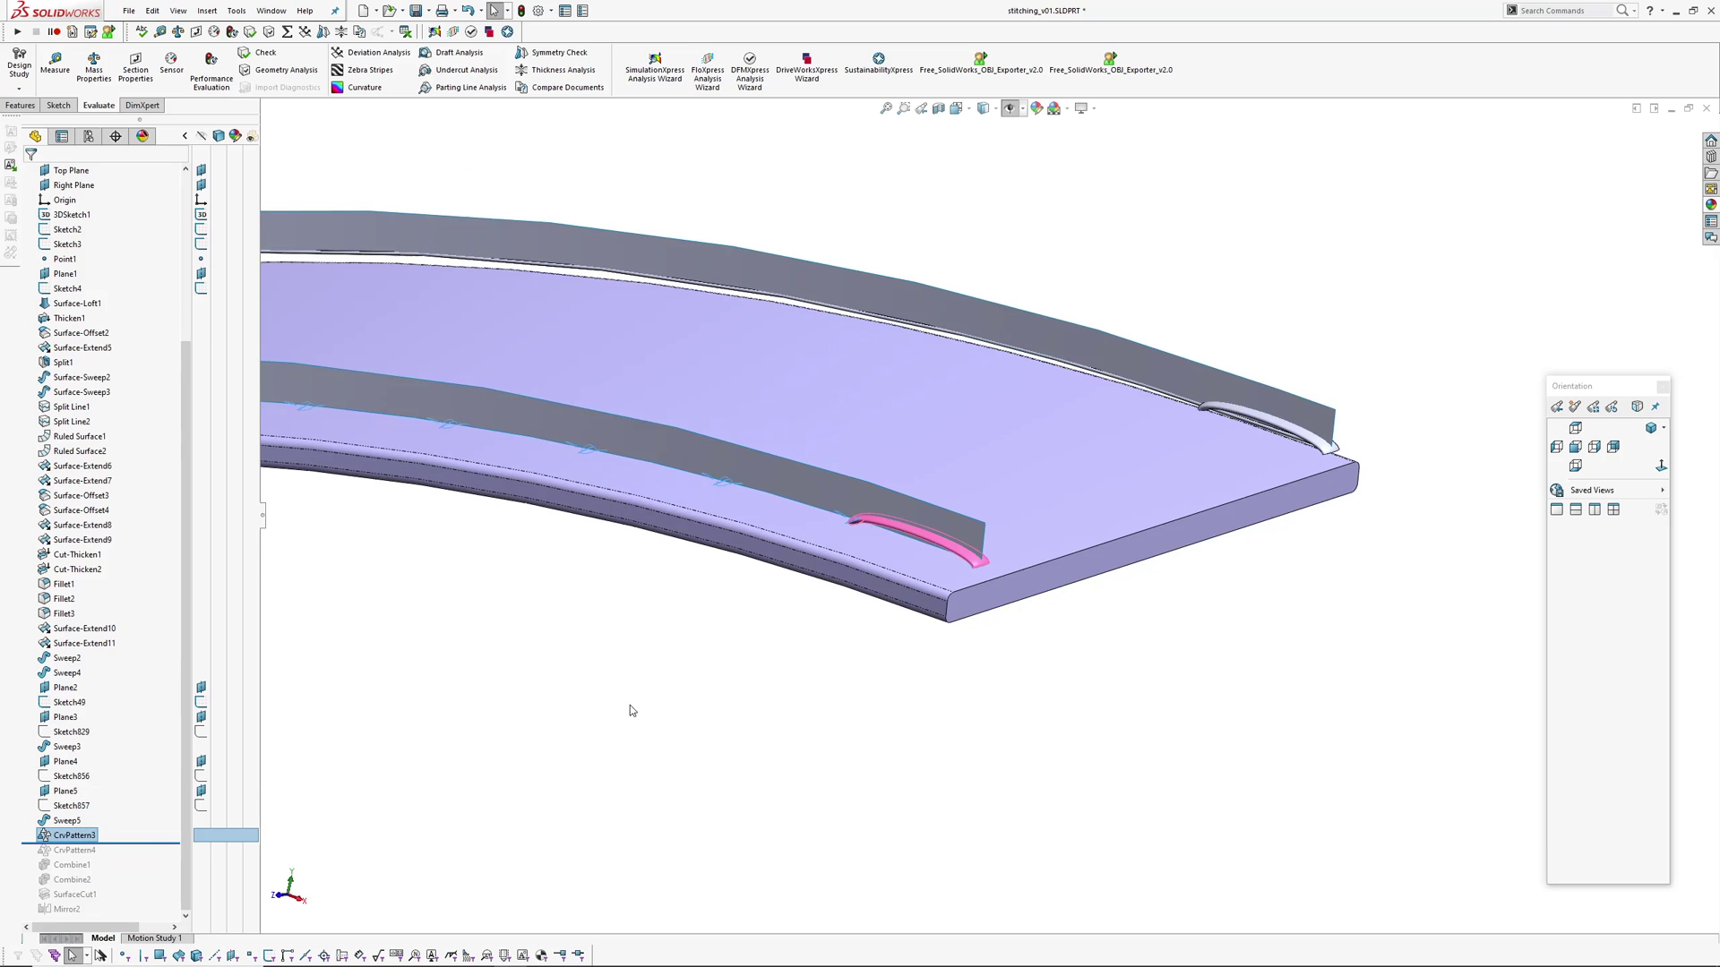
pyautogui.click(631, 706)
pyautogui.keyDown('ctrl'); pyautogui.moveTo(539, 712); pyautogui.dragTo(740, 725, button='middle'); pyautogui.keyUp('ctrl')
pyautogui.click(77, 840)
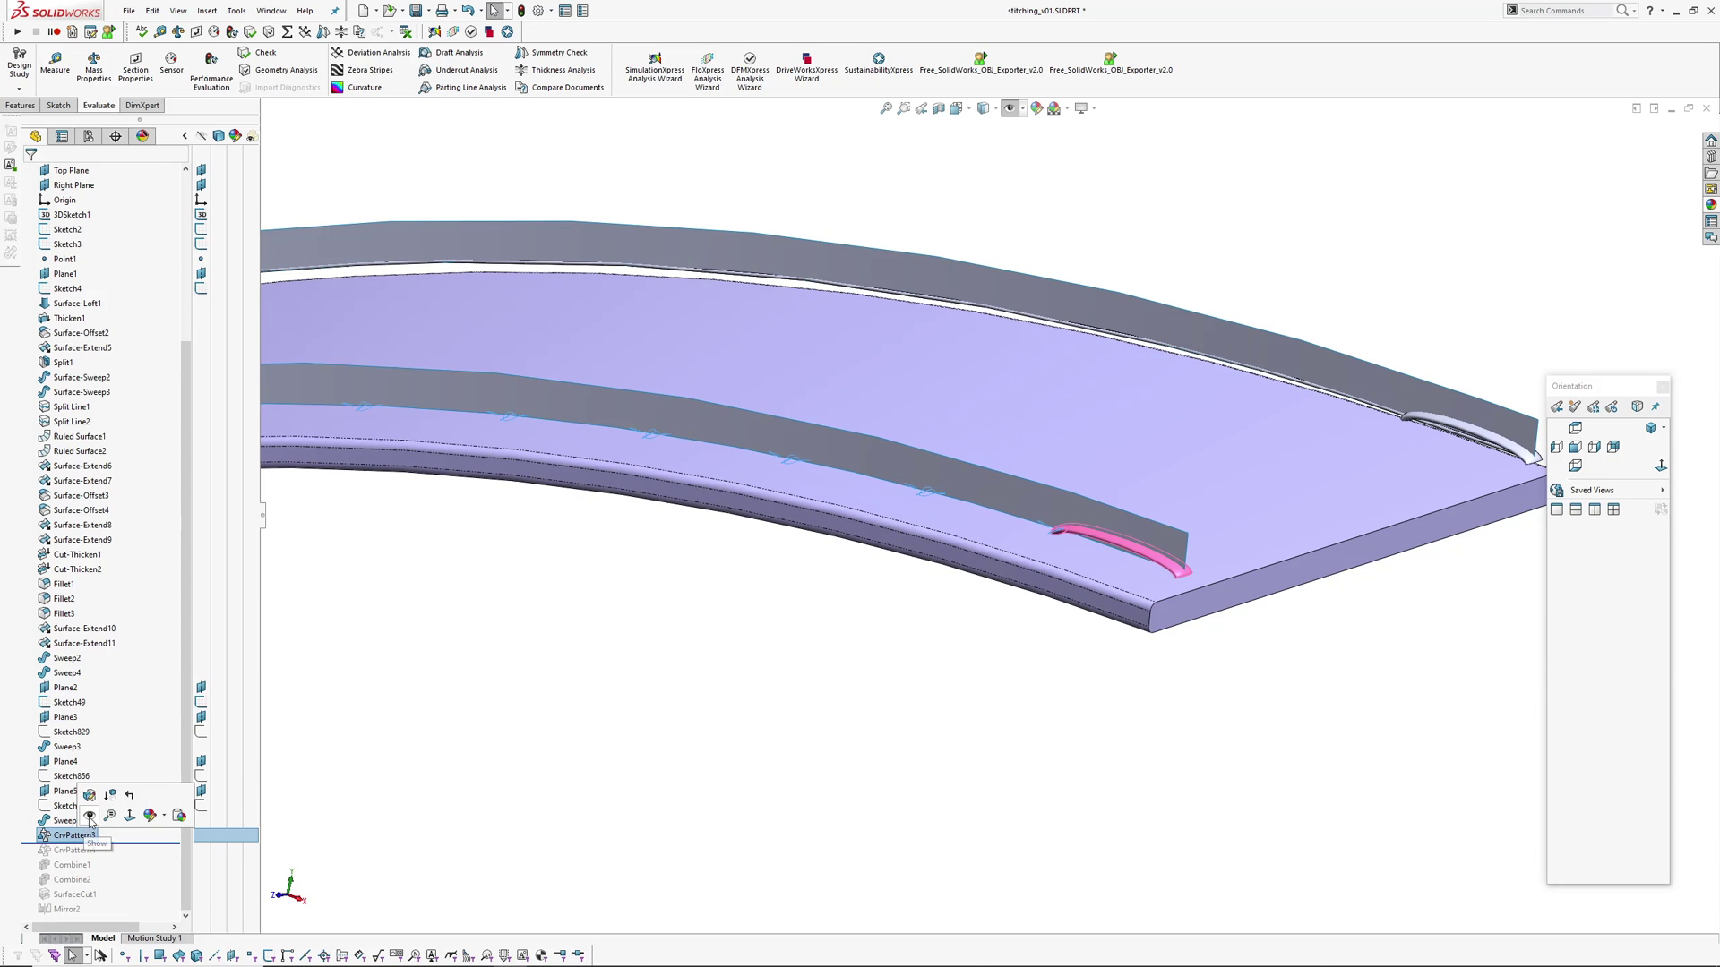
pyautogui.click(89, 814)
# - Highlight the thin sweep Sweep2 and examine how it runs beneath the row of arched stitches
pyautogui.scroll(-3, 1057, 529)
pyautogui.moveTo(1057, 528); pyautogui.dragTo(929, 438, button='middle')
pyautogui.scroll(-4, 900, 510)
pyautogui.click(932, 383)
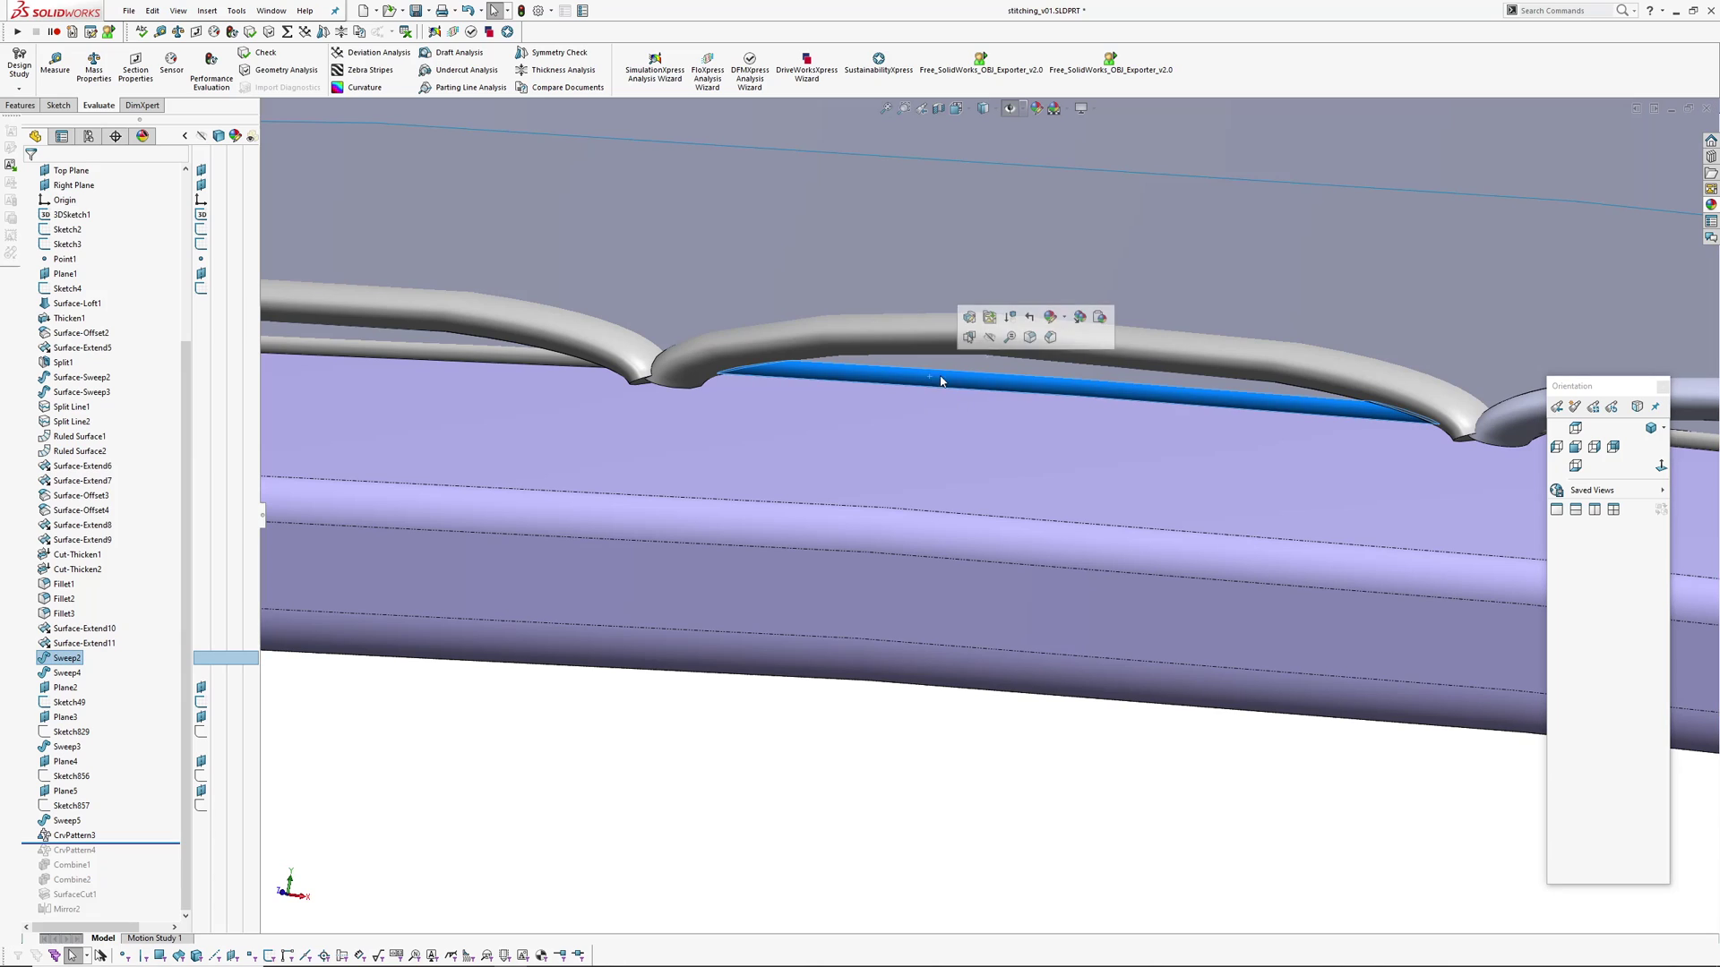
pyautogui.scroll(2, 806, 663)
pyautogui.scroll(1, 806, 631)
pyautogui.keyDown('ctrl'); pyautogui.moveTo(1200, 559); pyautogui.dragTo(786, 541, button='middle'); pyautogui.keyUp('ctrl')
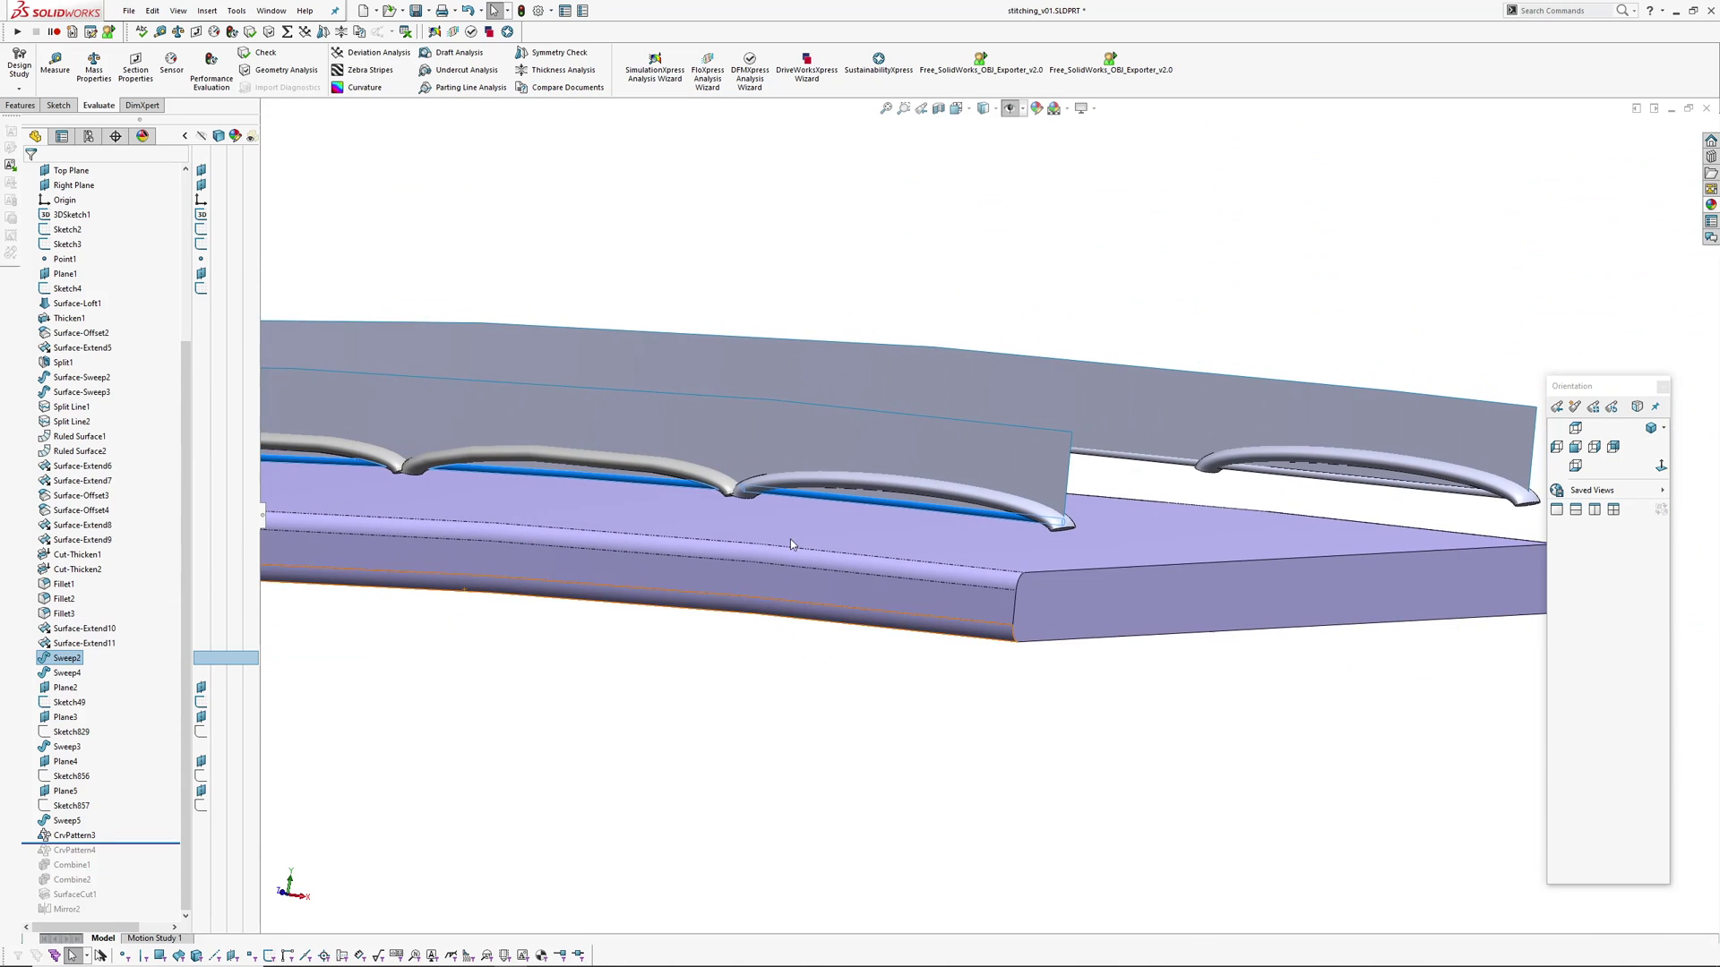
pyautogui.scroll(-5, 1192, 493)
pyautogui.moveTo(976, 575); pyautogui.dragTo(833, 578, button='middle')
pyautogui.scroll(5, 806, 575)
pyautogui.keyDown('ctrl'); pyautogui.moveTo(309, 756); pyautogui.dragTo(633, 733, button='middle'); pyautogui.keyUp('ctrl')
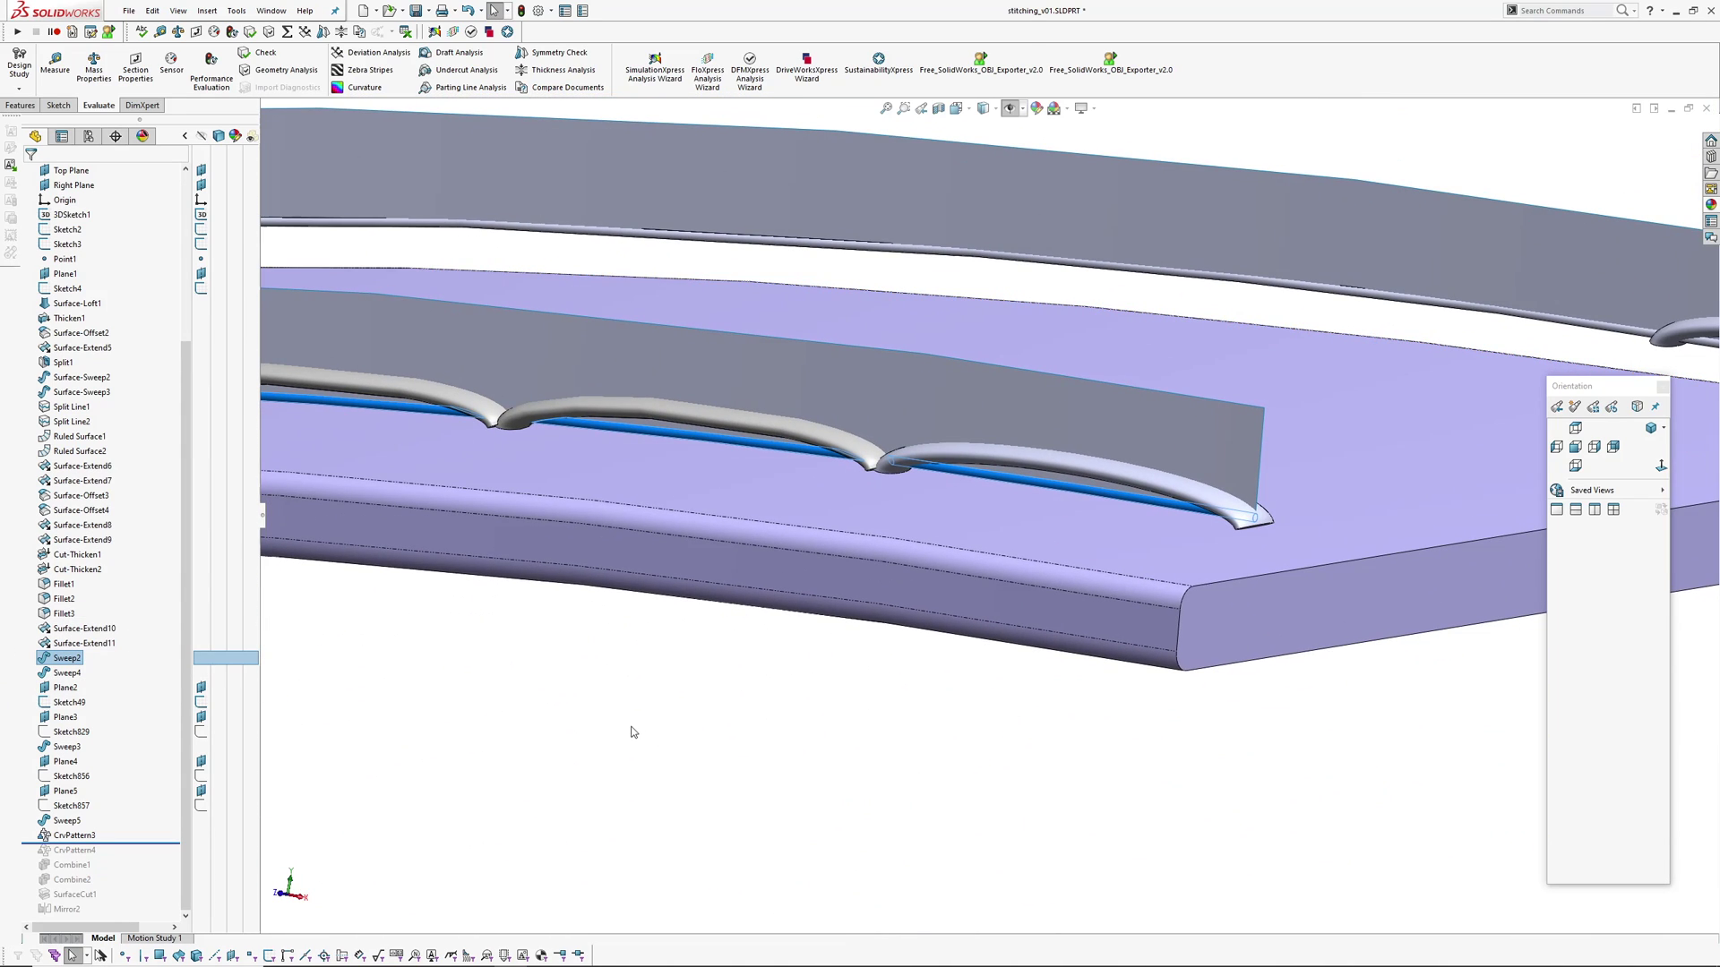
# - Highlight the original end stitch Sweep3 beside its patterned neighbour and clear the selection
pyautogui.click(626, 733)
pyautogui.scroll(-3, 989, 459)
pyautogui.click(970, 449)
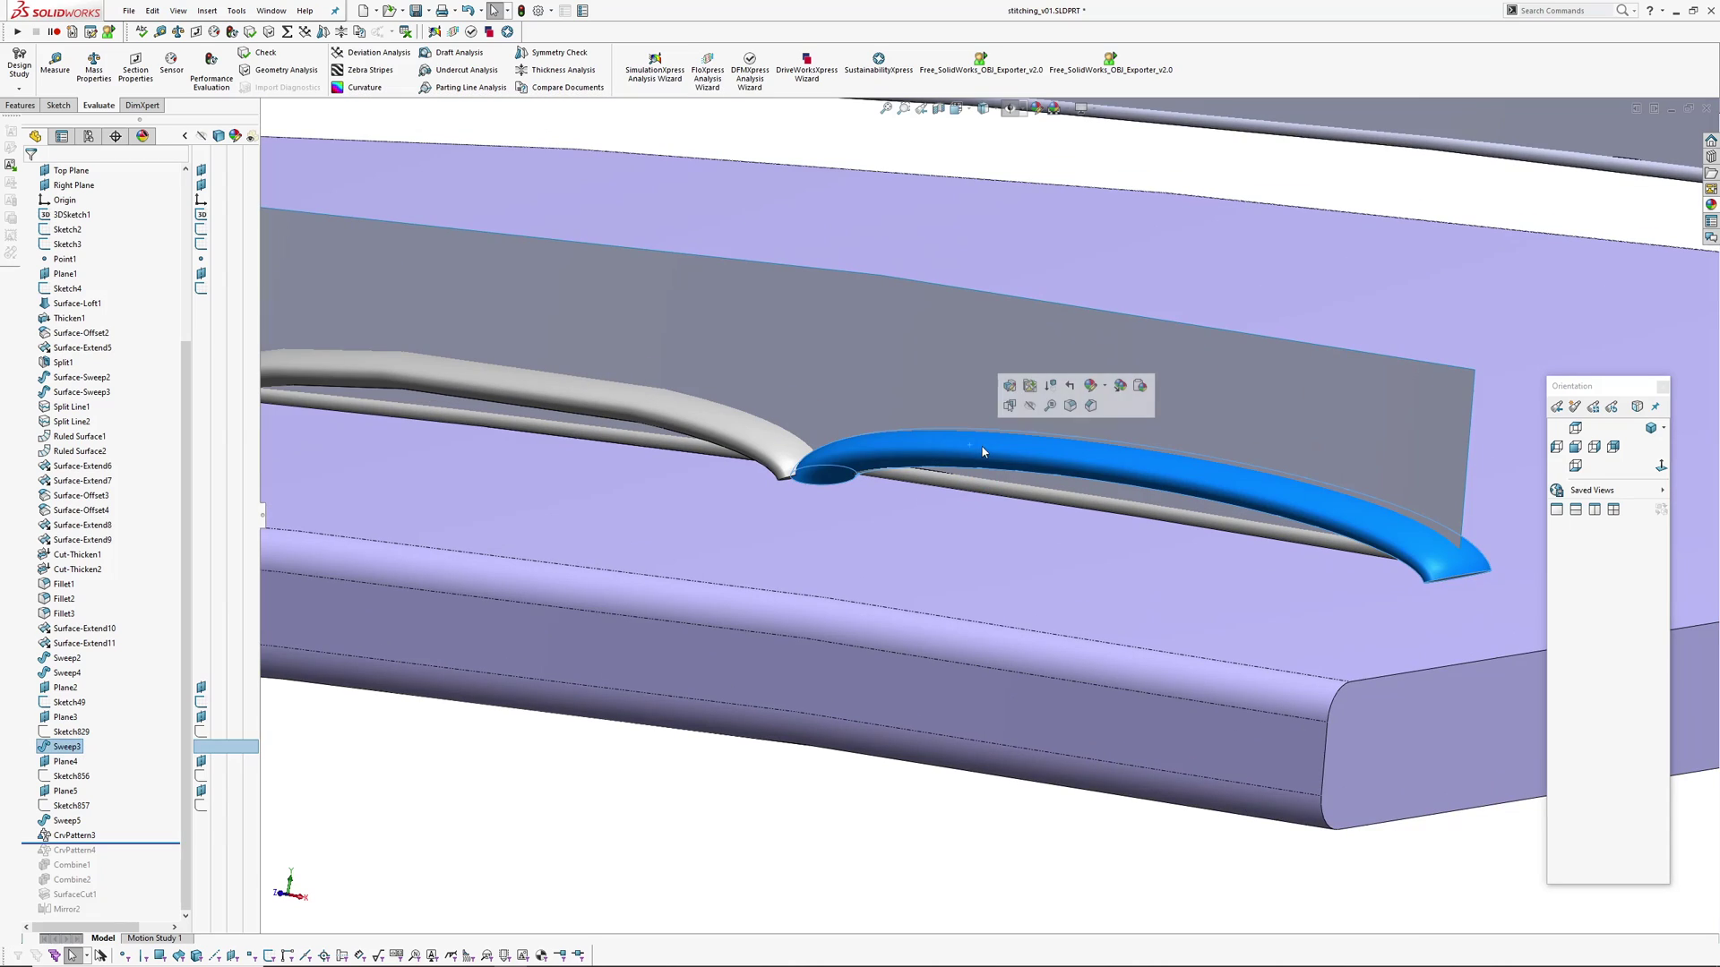
pyautogui.press('Escape')
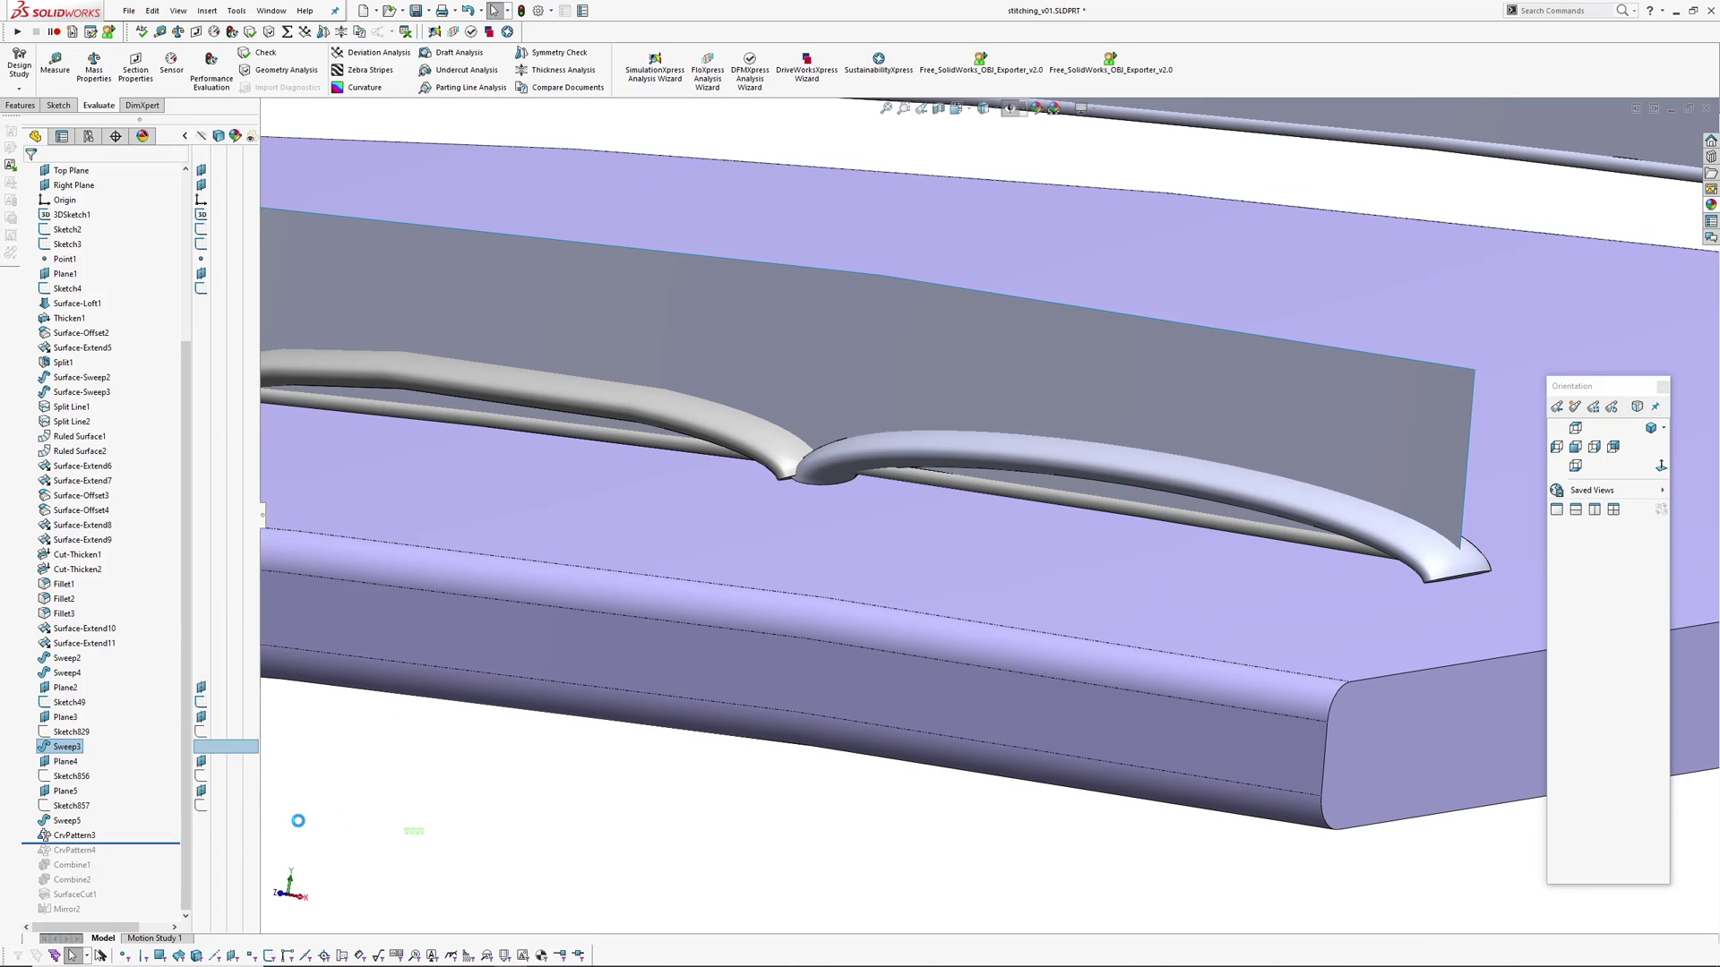
# - Open the curve-driven pattern CrvPattern3 for editing
pyautogui.scroll(5, 1006, 534)
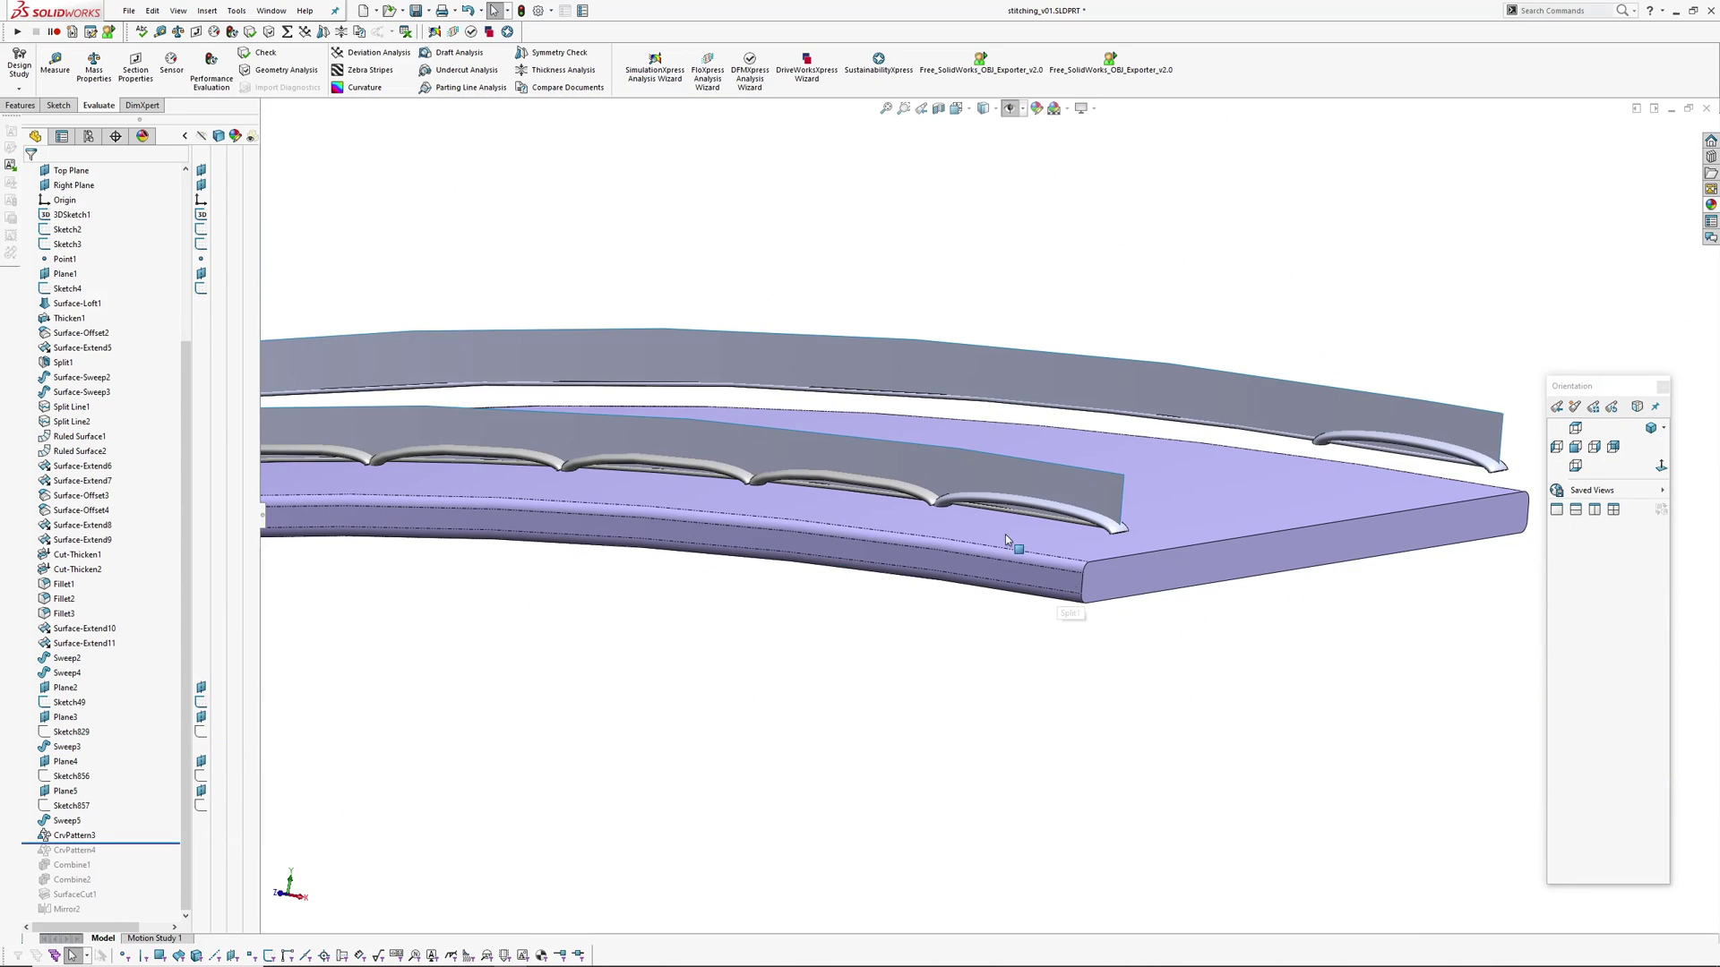
pyautogui.moveTo(432, 461); pyautogui.dragTo(986, 463, button='middle')
pyautogui.scroll(-5, 972, 535)
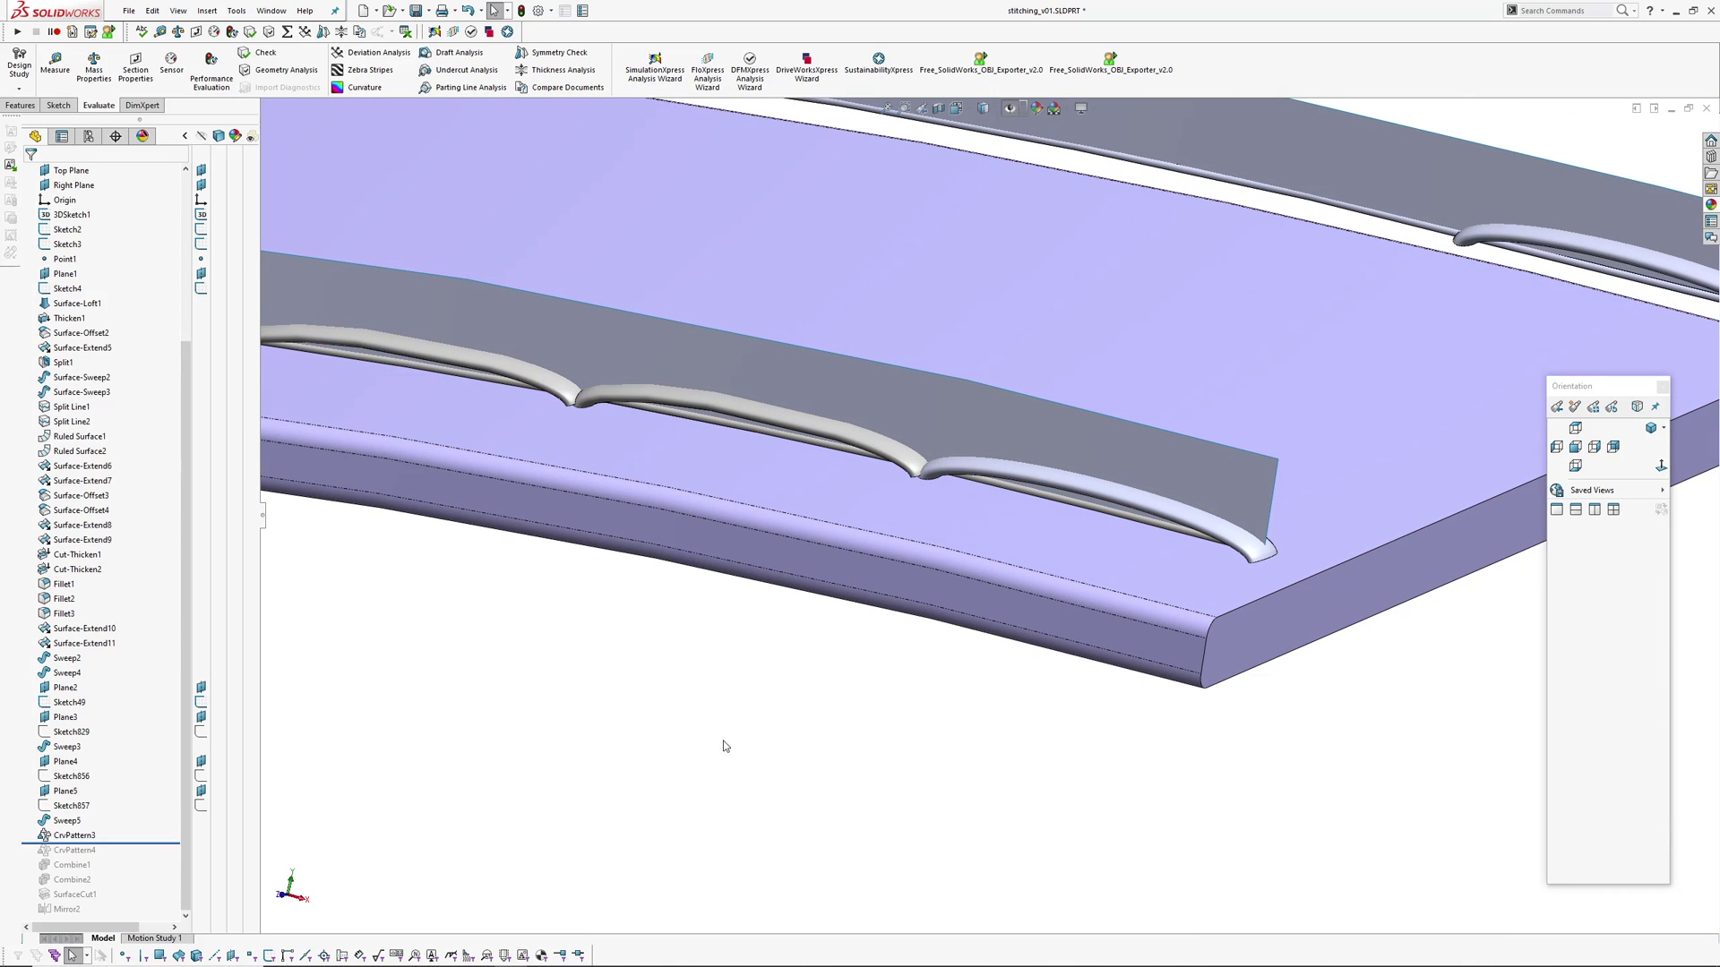
pyautogui.click(76, 837)
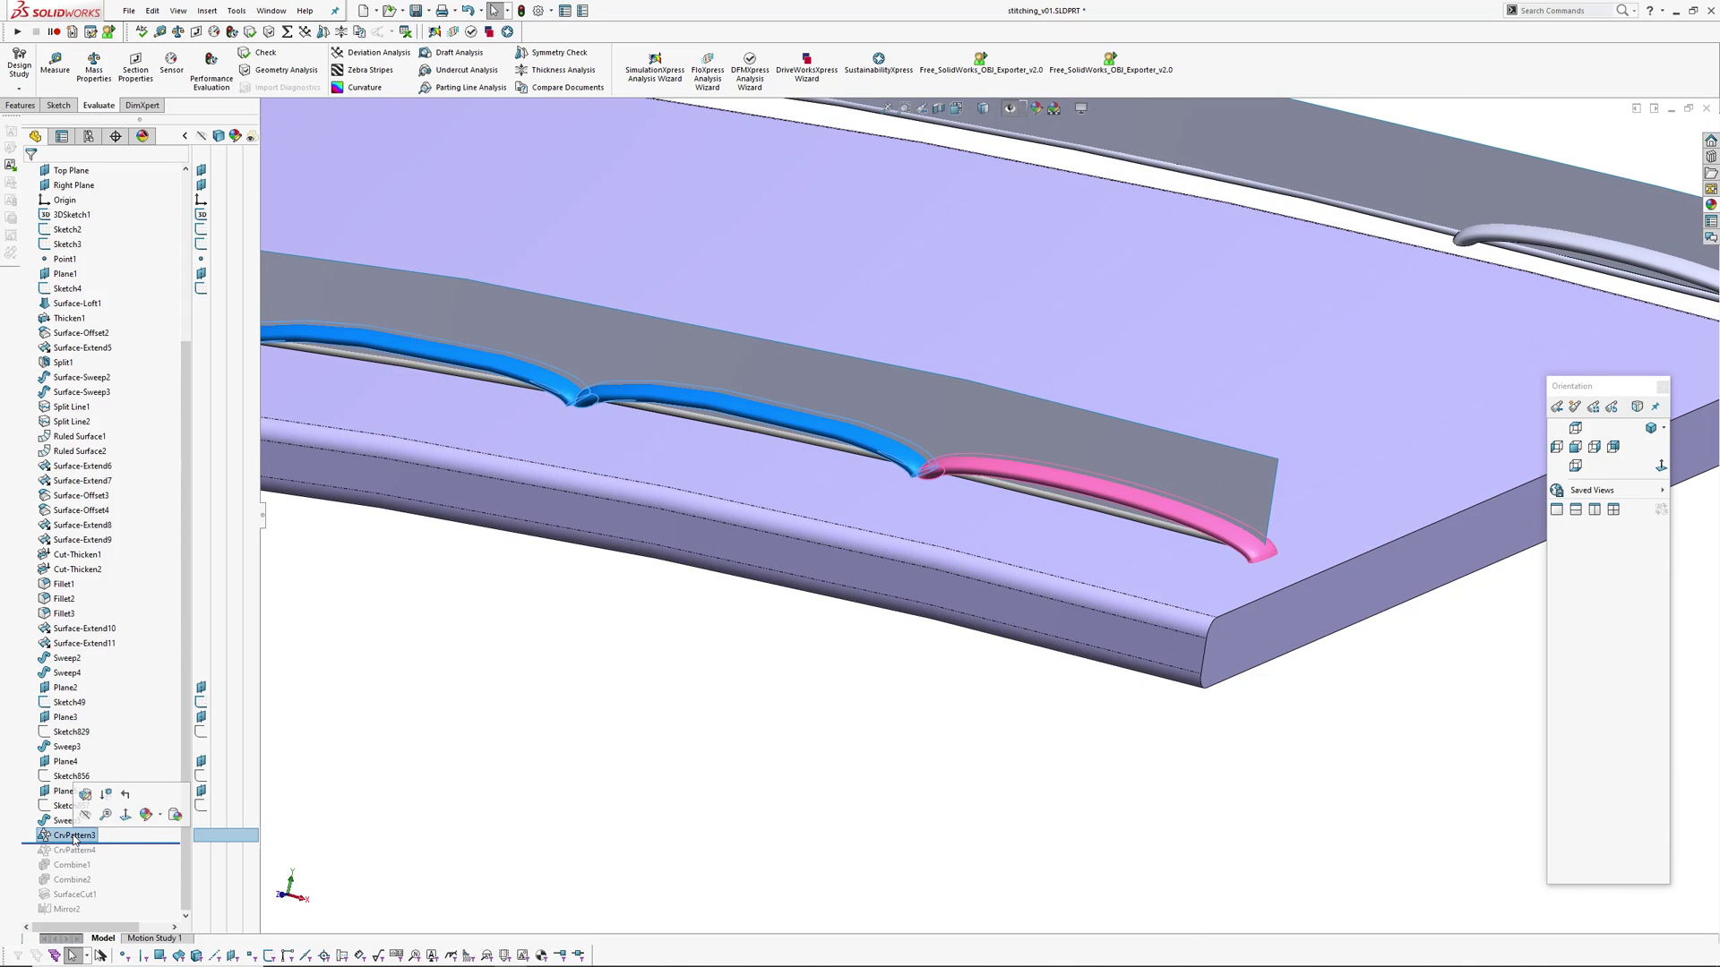
pyautogui.click(85, 795)
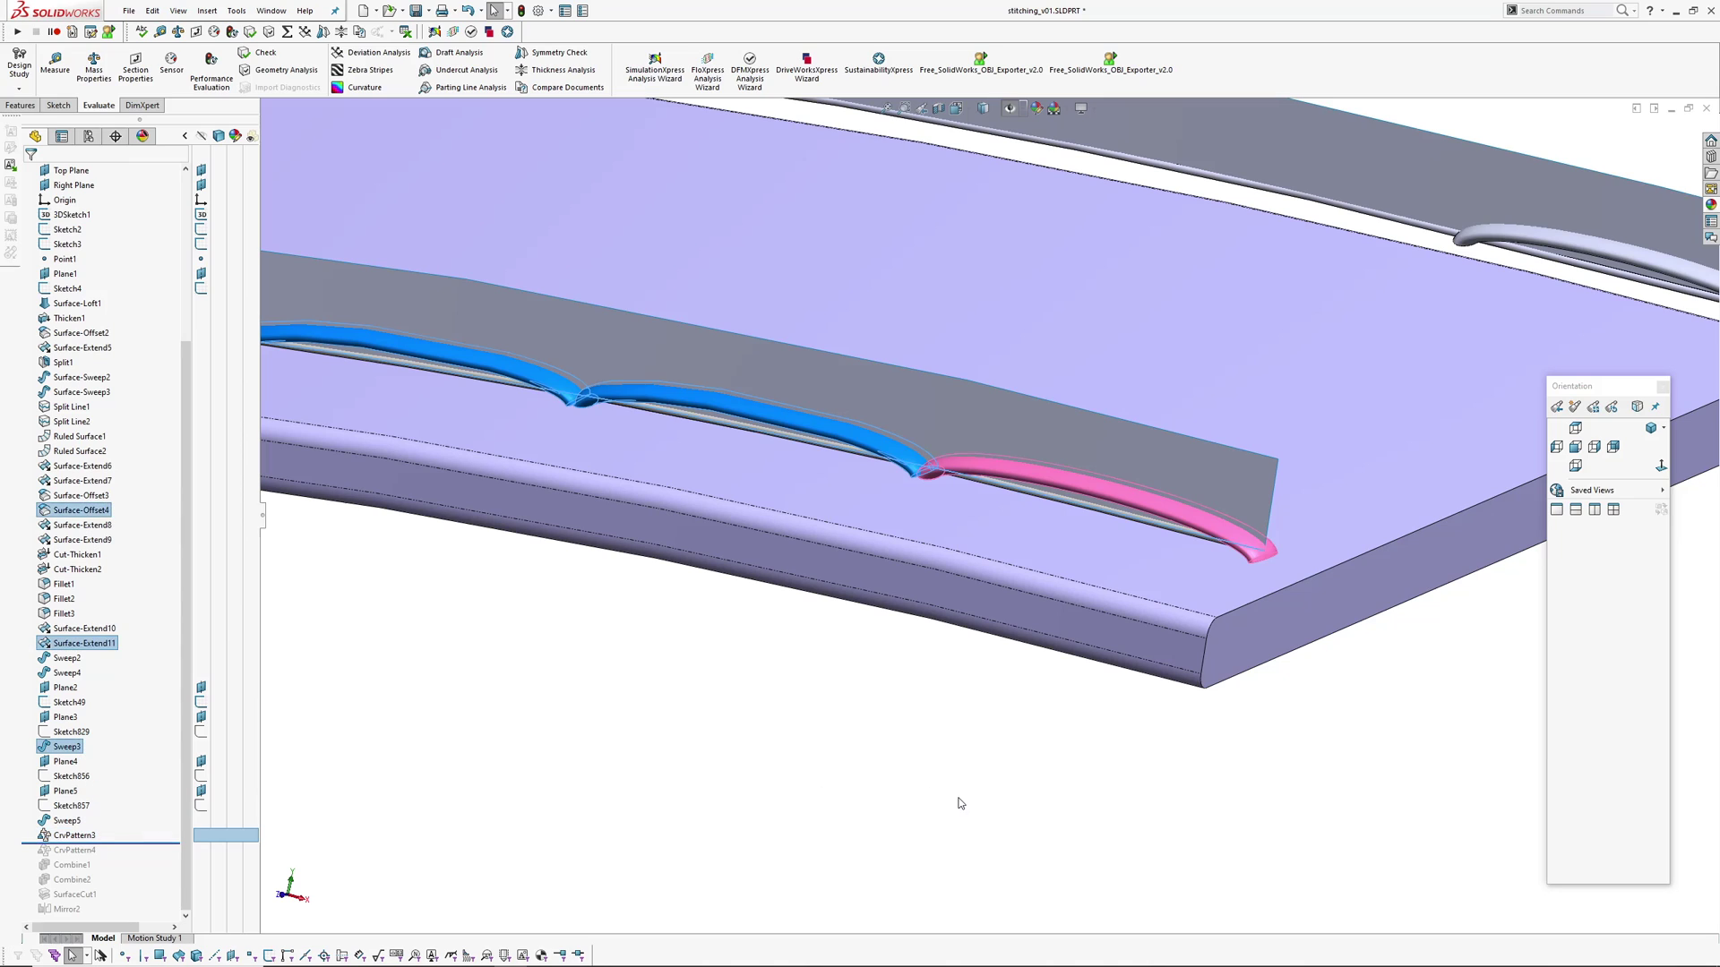
# - Highlight the Direction 1 edge of CrvPattern3 and examine how it follows the base of the extended surface
pyautogui.click(68, 214)
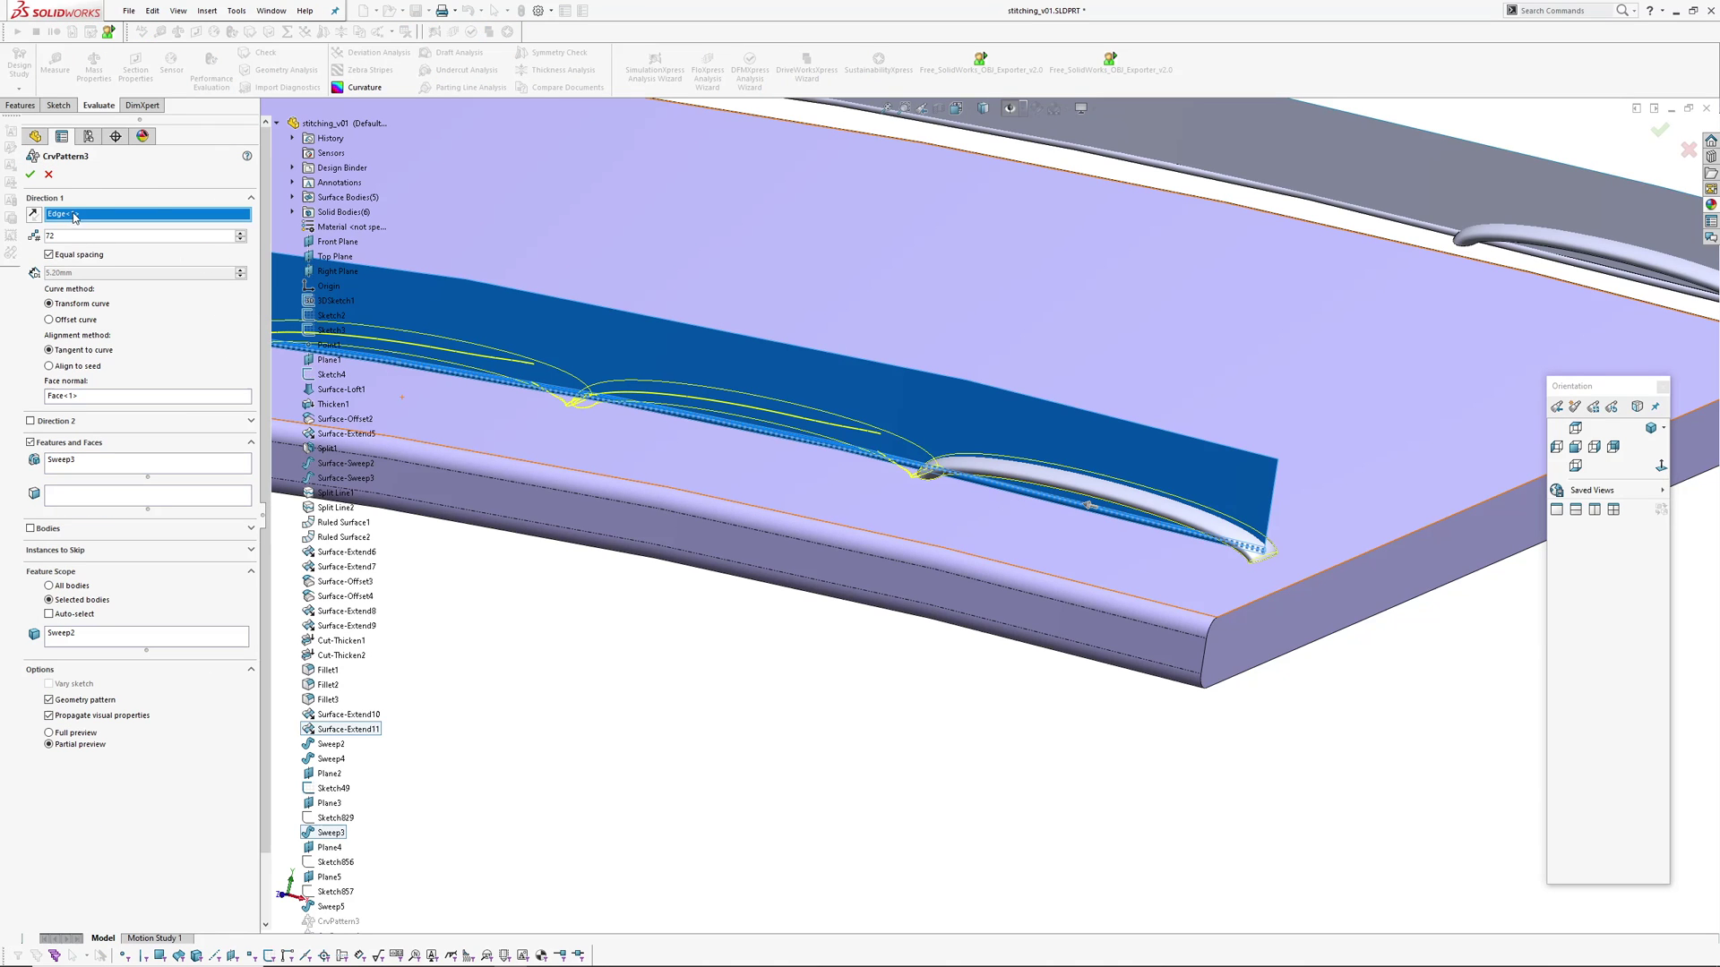
pyautogui.scroll(-5, 899, 380)
pyautogui.moveTo(899, 380); pyautogui.dragTo(1144, 481, button='middle')
pyautogui.scroll(3, 1144, 481)
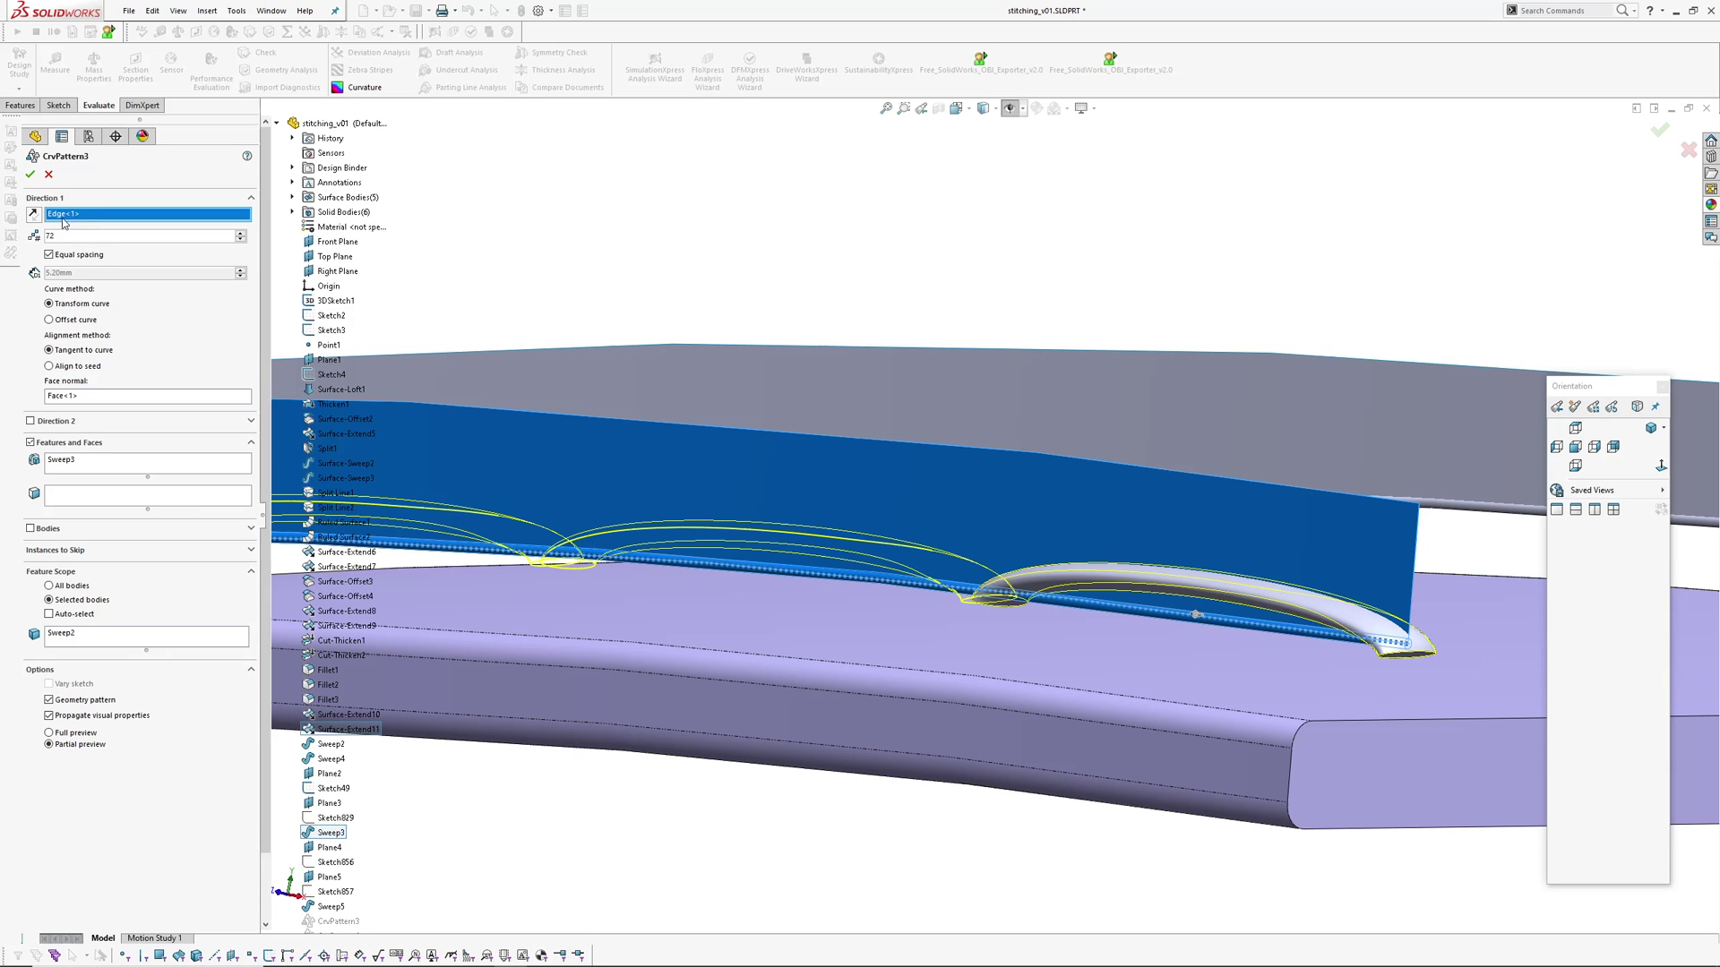
pyautogui.moveTo(914, 457); pyautogui.dragTo(949, 514, button='middle')
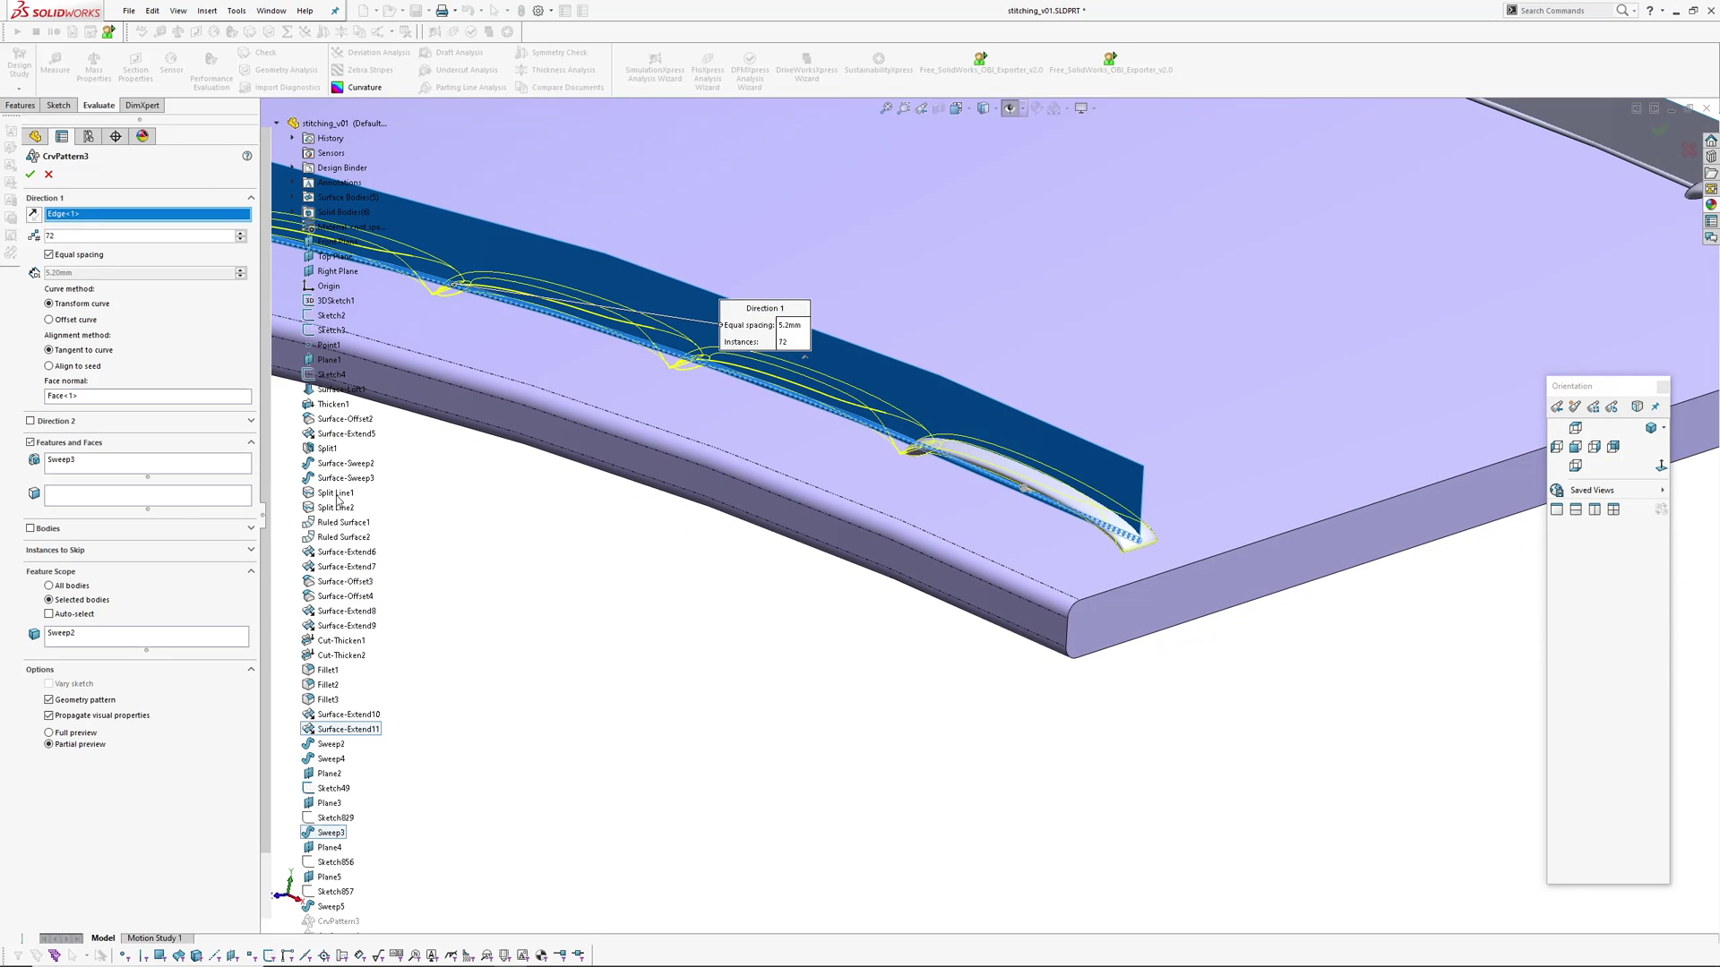
# - Highlight the face normal reference of CrvPattern3 and examine the previewed stitches along that extended surface
pyautogui.click(54, 395)
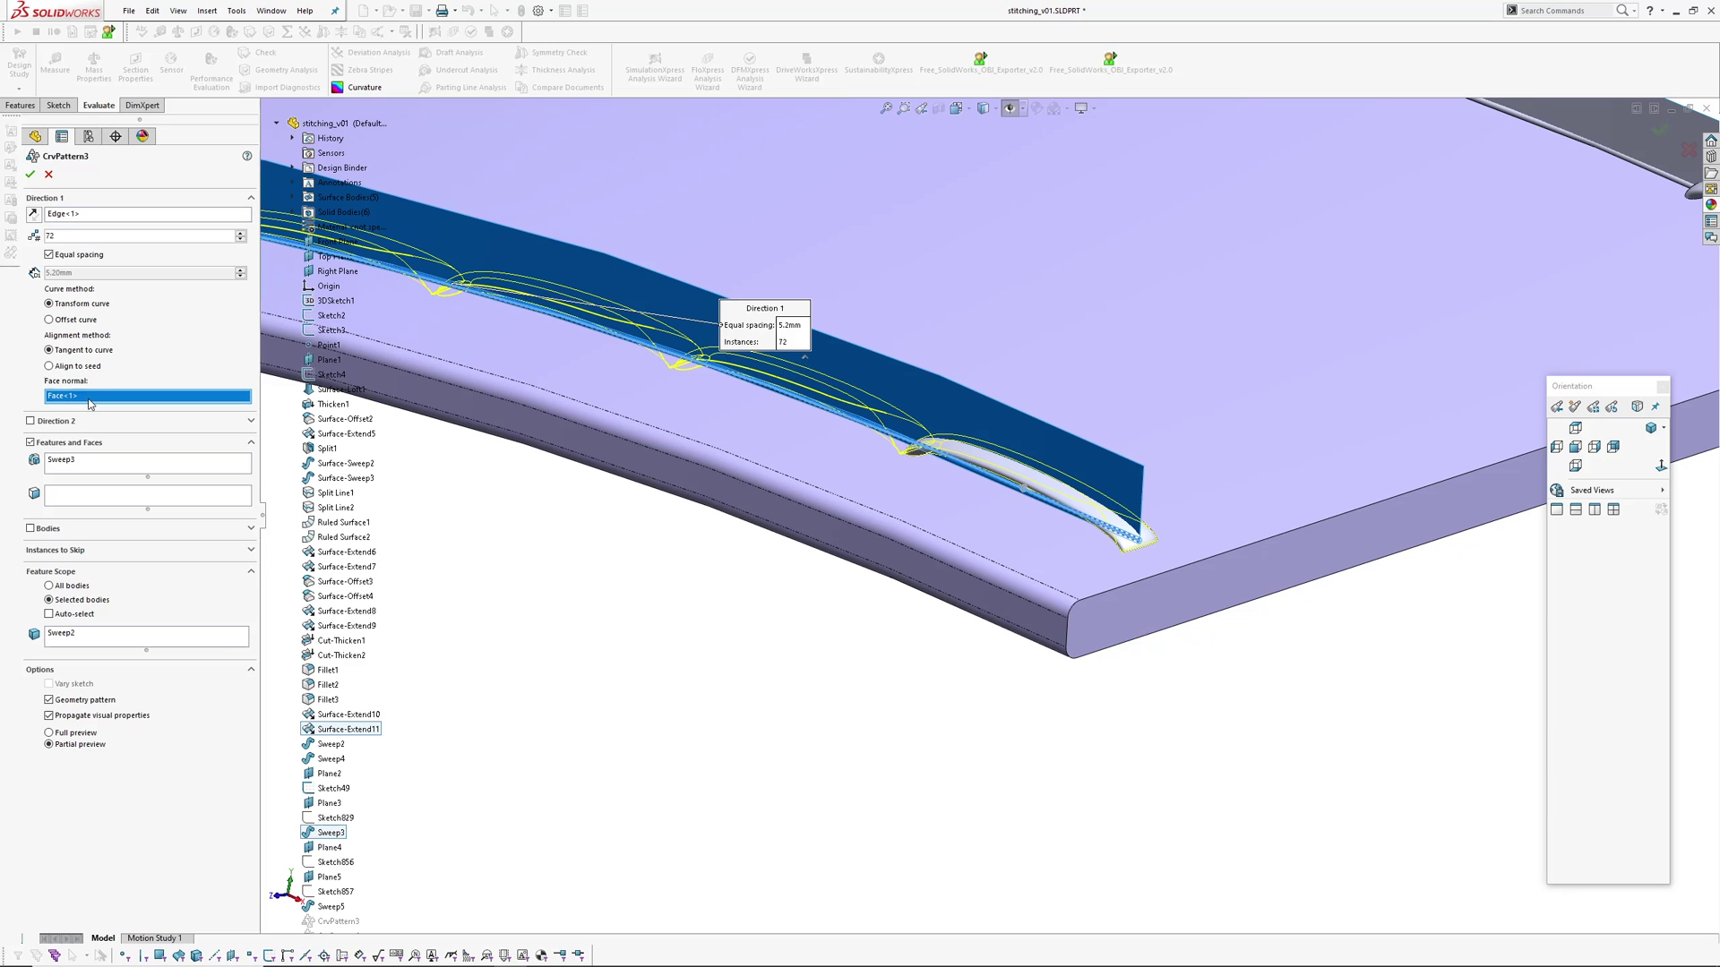
pyautogui.scroll(3, 704, 553)
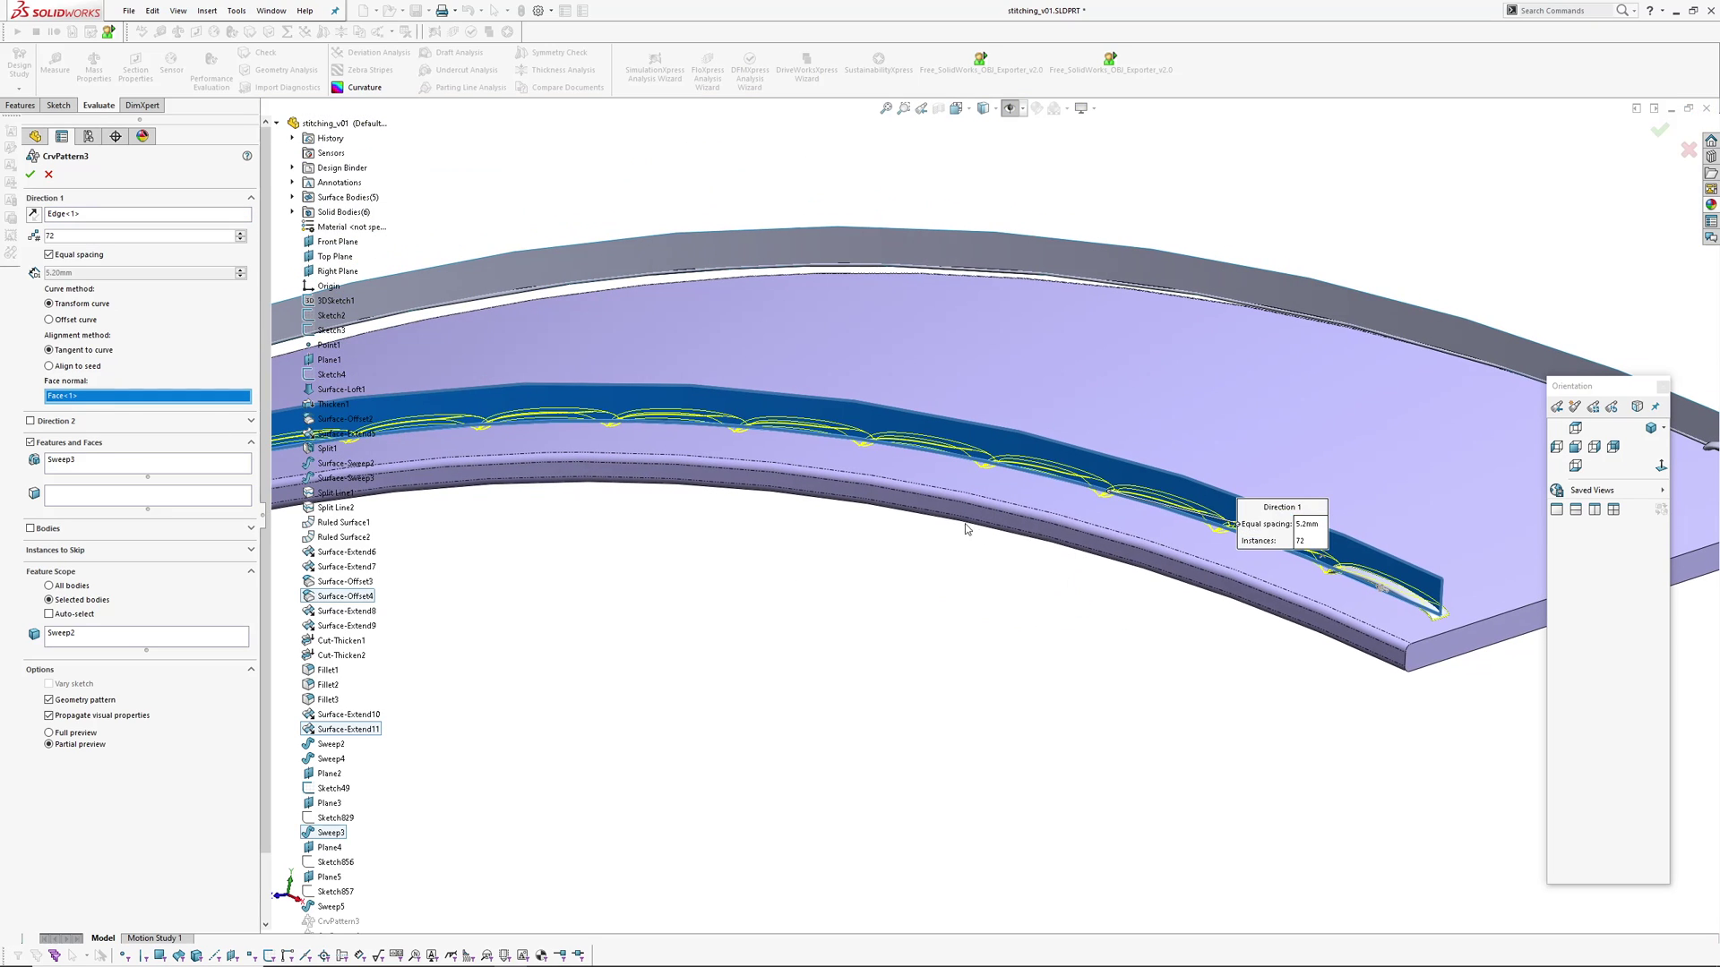
pyautogui.moveTo(1084, 603); pyautogui.dragTo(1062, 491, button='middle')
pyautogui.scroll(3, 872, 421)
pyautogui.keyDown('ctrl'); pyautogui.moveTo(661, 422); pyautogui.dragTo(661, 159, button='middle'); pyautogui.keyUp('ctrl')
pyautogui.middleClick(582, 534)
pyautogui.moveTo(581, 534)
pyautogui.mouseDown(button='middle')
pyautogui.moveTo(621, 394)
pyautogui.moveTo(663, 430)
pyautogui.moveTo(676, 417)
pyautogui.moveTo(730, 472)
pyautogui.moveTo(699, 541)
pyautogui.moveTo(519, 484)
pyautogui.moveTo(611, 523)
pyautogui.mouseUp(button='middle')
pyautogui.scroll(1, 680, 422)
pyautogui.scroll(-5, 935, 614)
pyautogui.moveTo(906, 578); pyautogui.dragTo(1087, 543, button='middle')
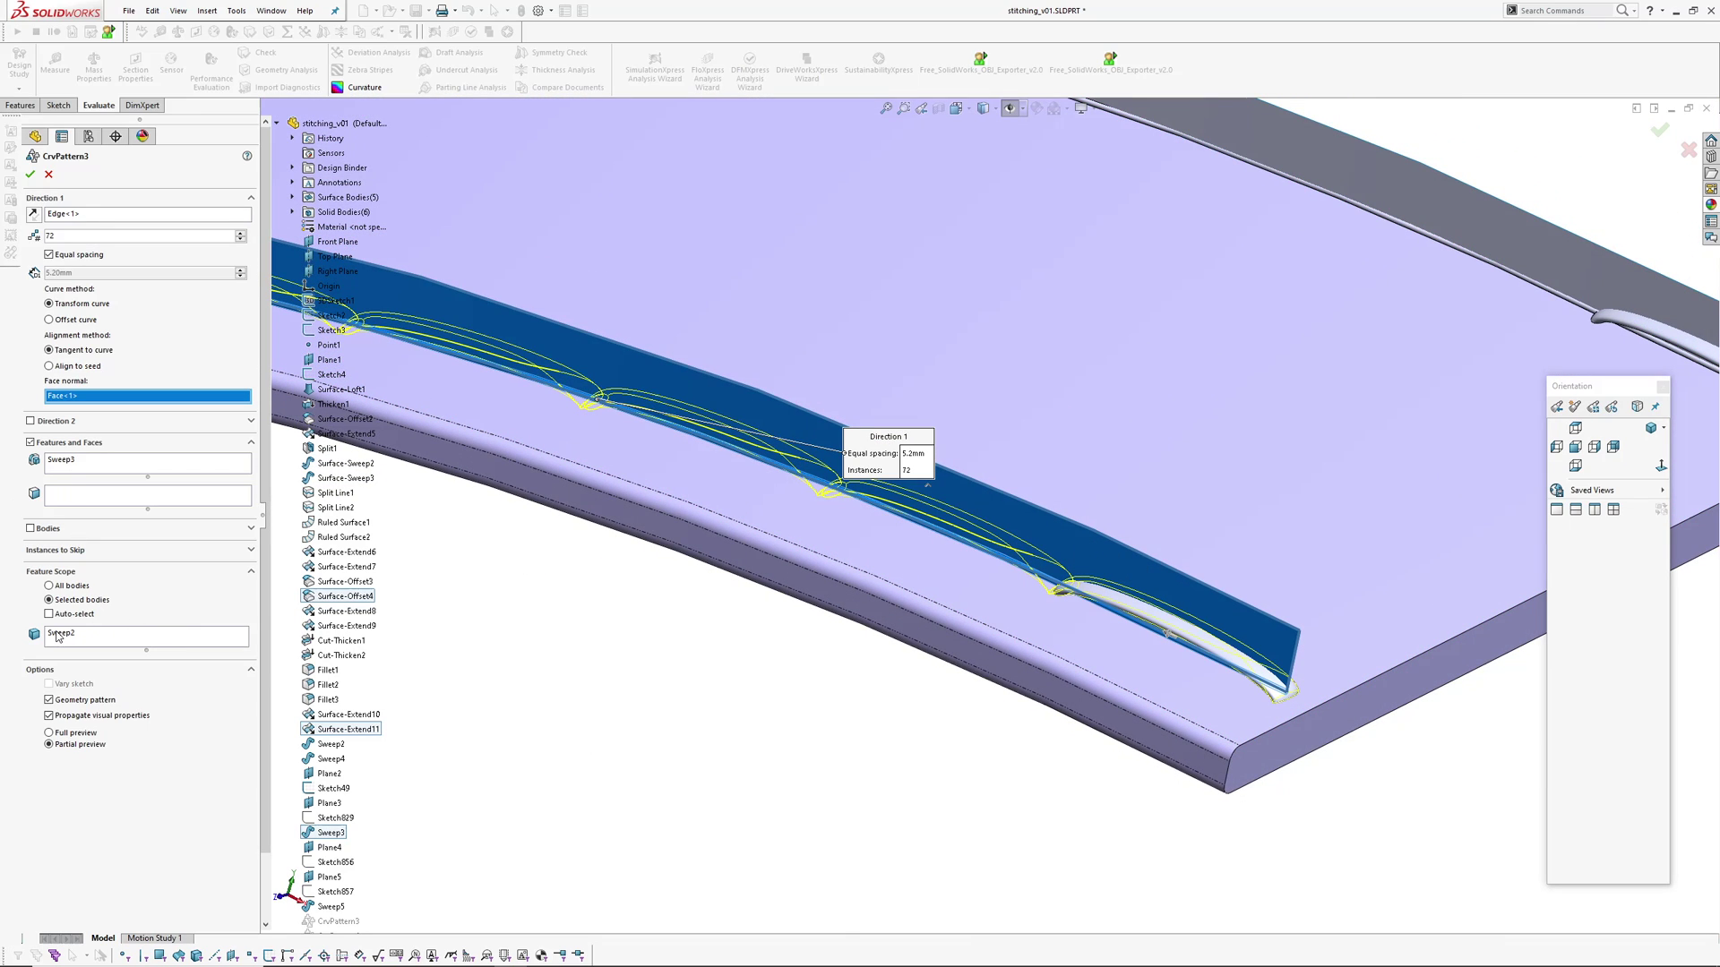
# - Highlight the patterned feature Sweep3 and the feature scope body Sweep2, and leave the CrvPattern3 definition
pyautogui.click(65, 465)
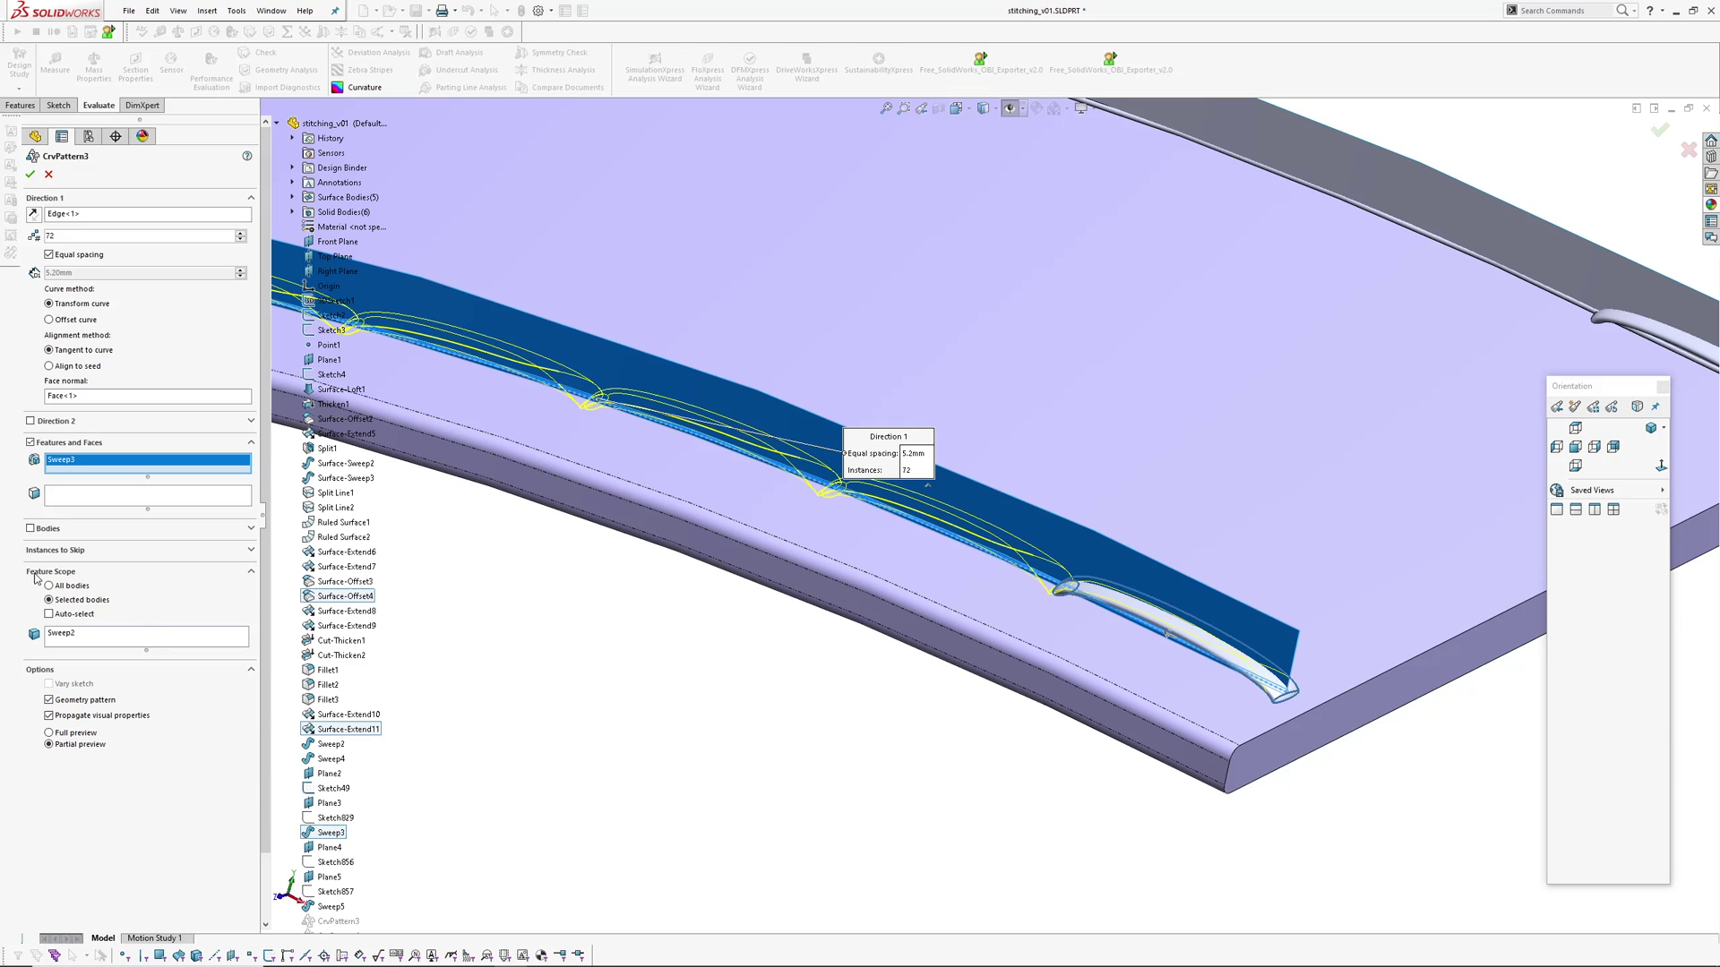
pyautogui.click(57, 639)
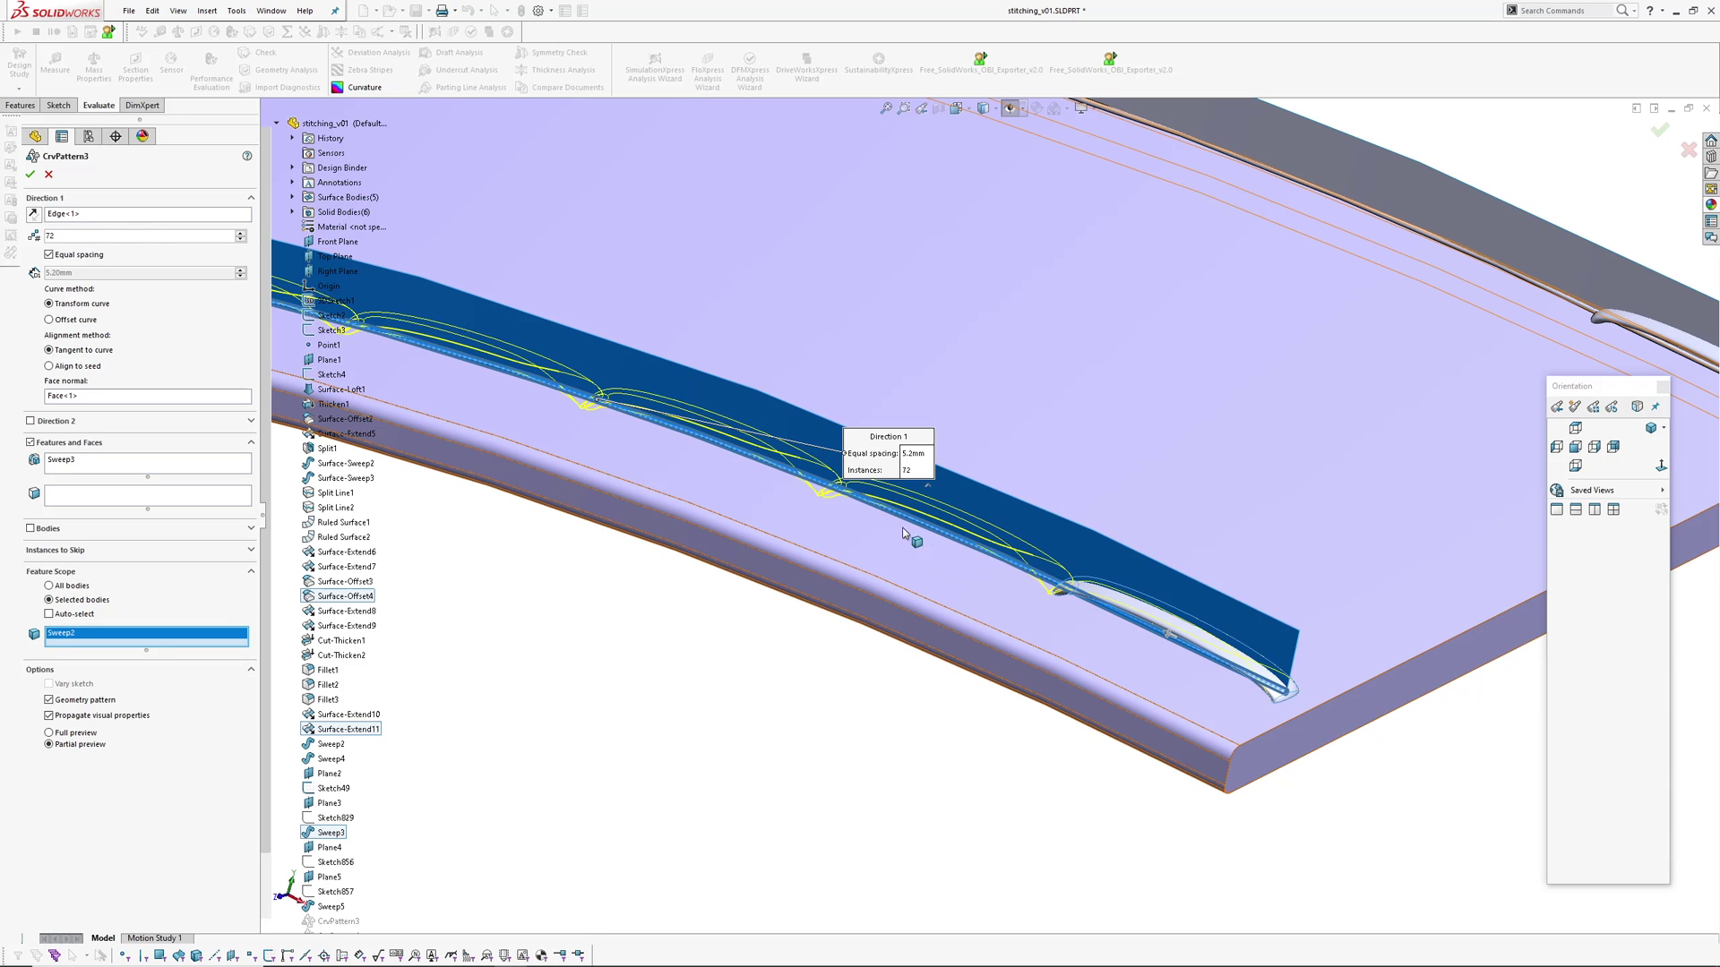
pyautogui.scroll(2, 1406, 766)
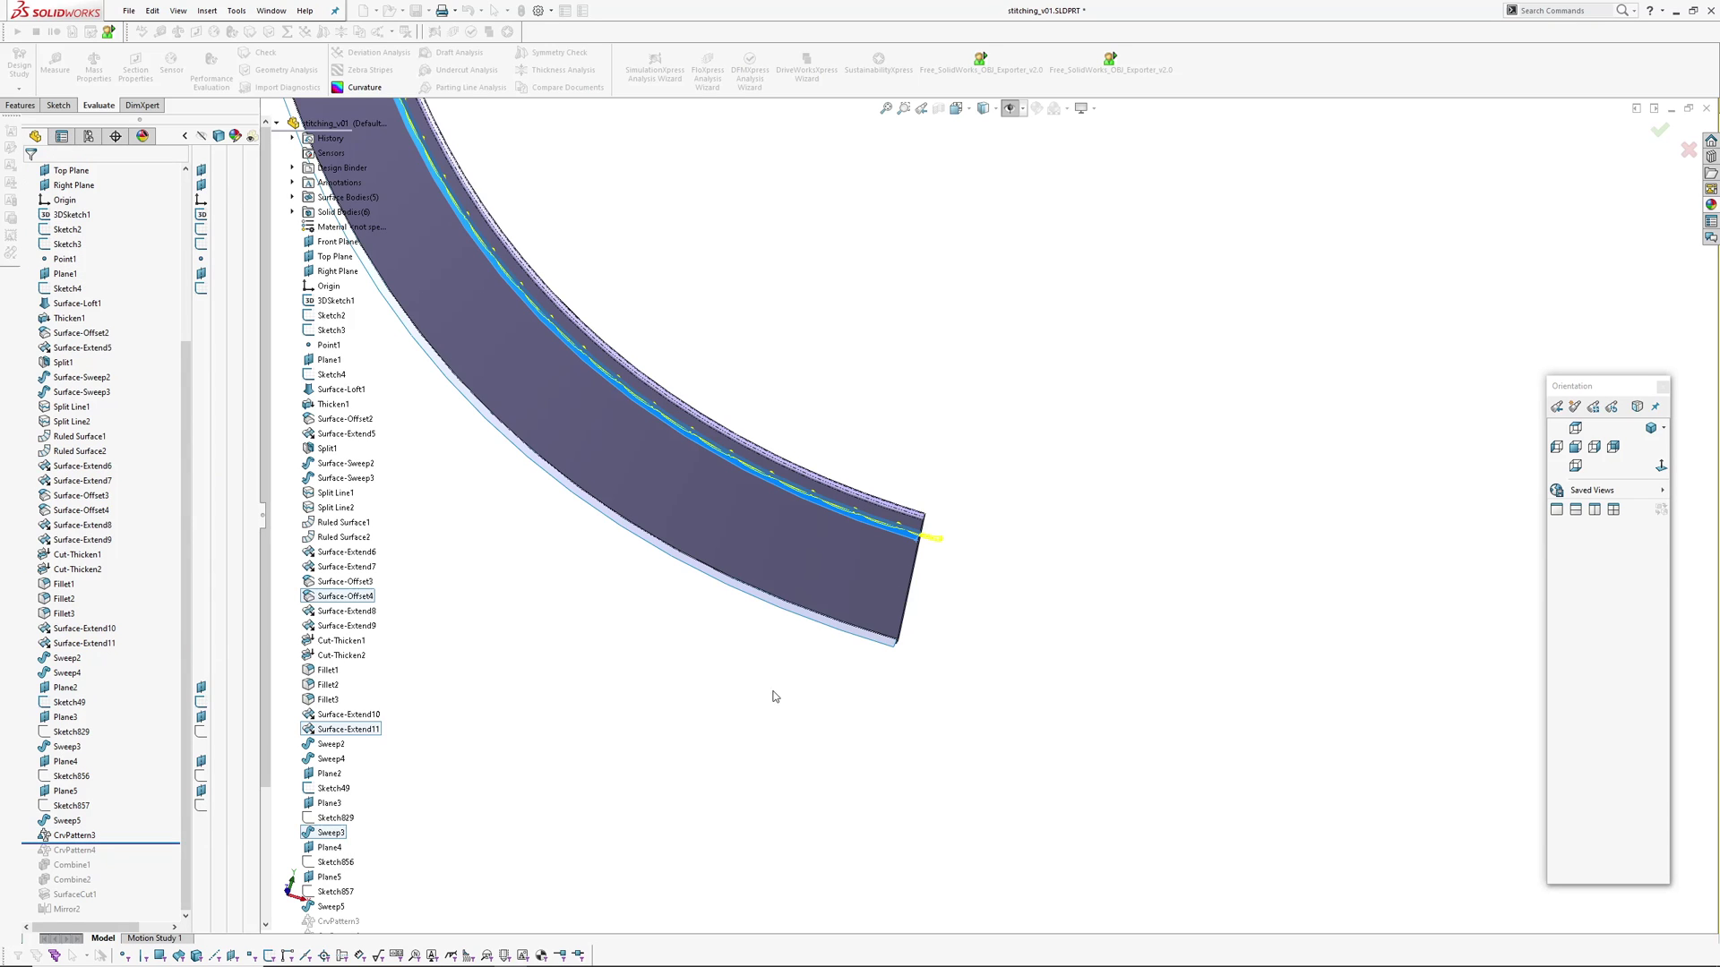
pyautogui.moveTo(776, 696); pyautogui.dragTo(851, 559, button='middle')
pyautogui.scroll(-4, 871, 703)
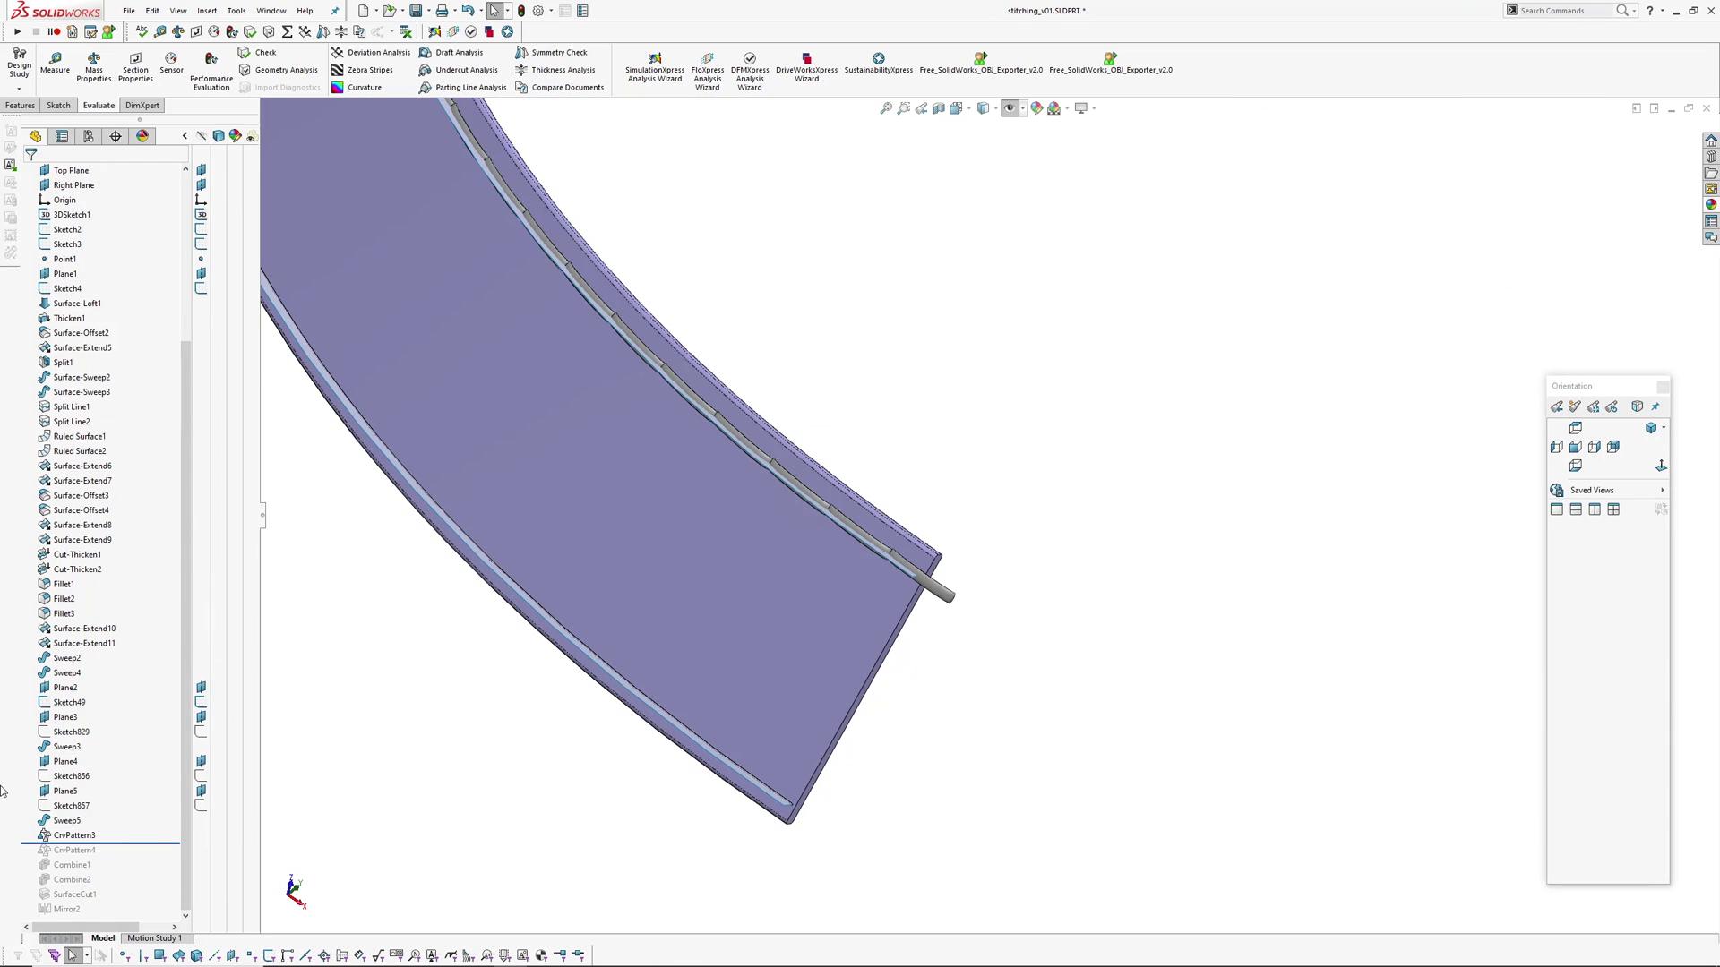
# - Roll the feature history forward past CrvPattern4 and view the stitch rows on both edges of the strap
pyautogui.moveTo(120, 843); pyautogui.dragTo(117, 858)
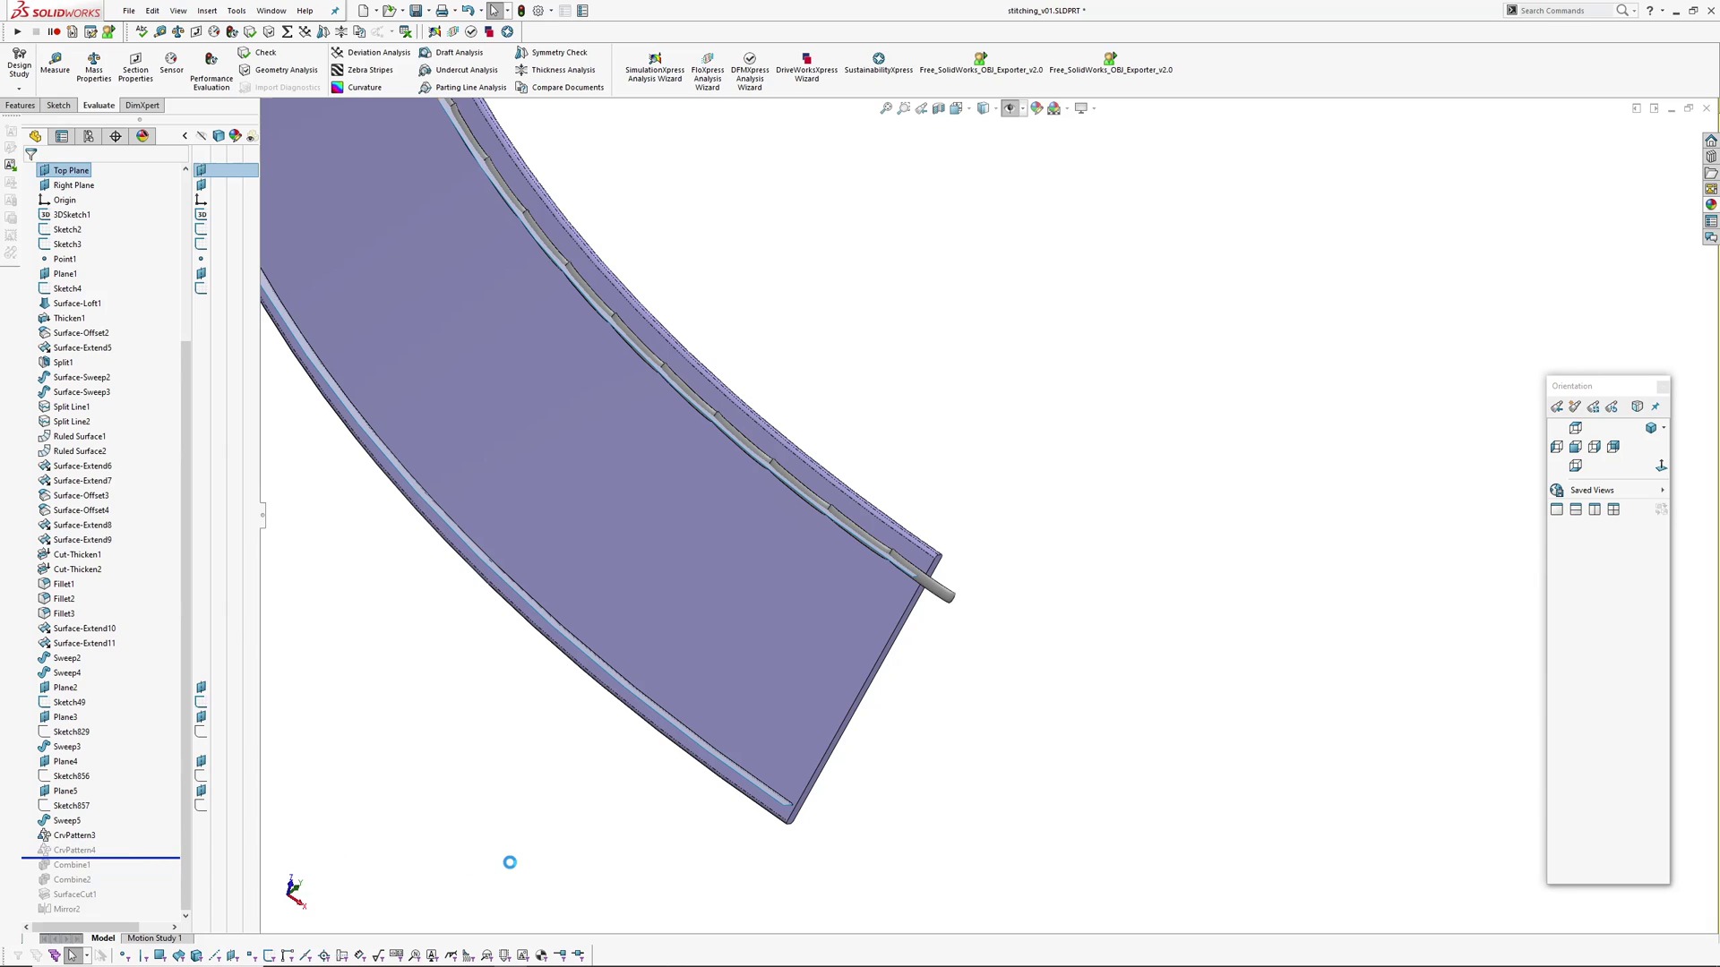
pyautogui.scroll(-3, 787, 315)
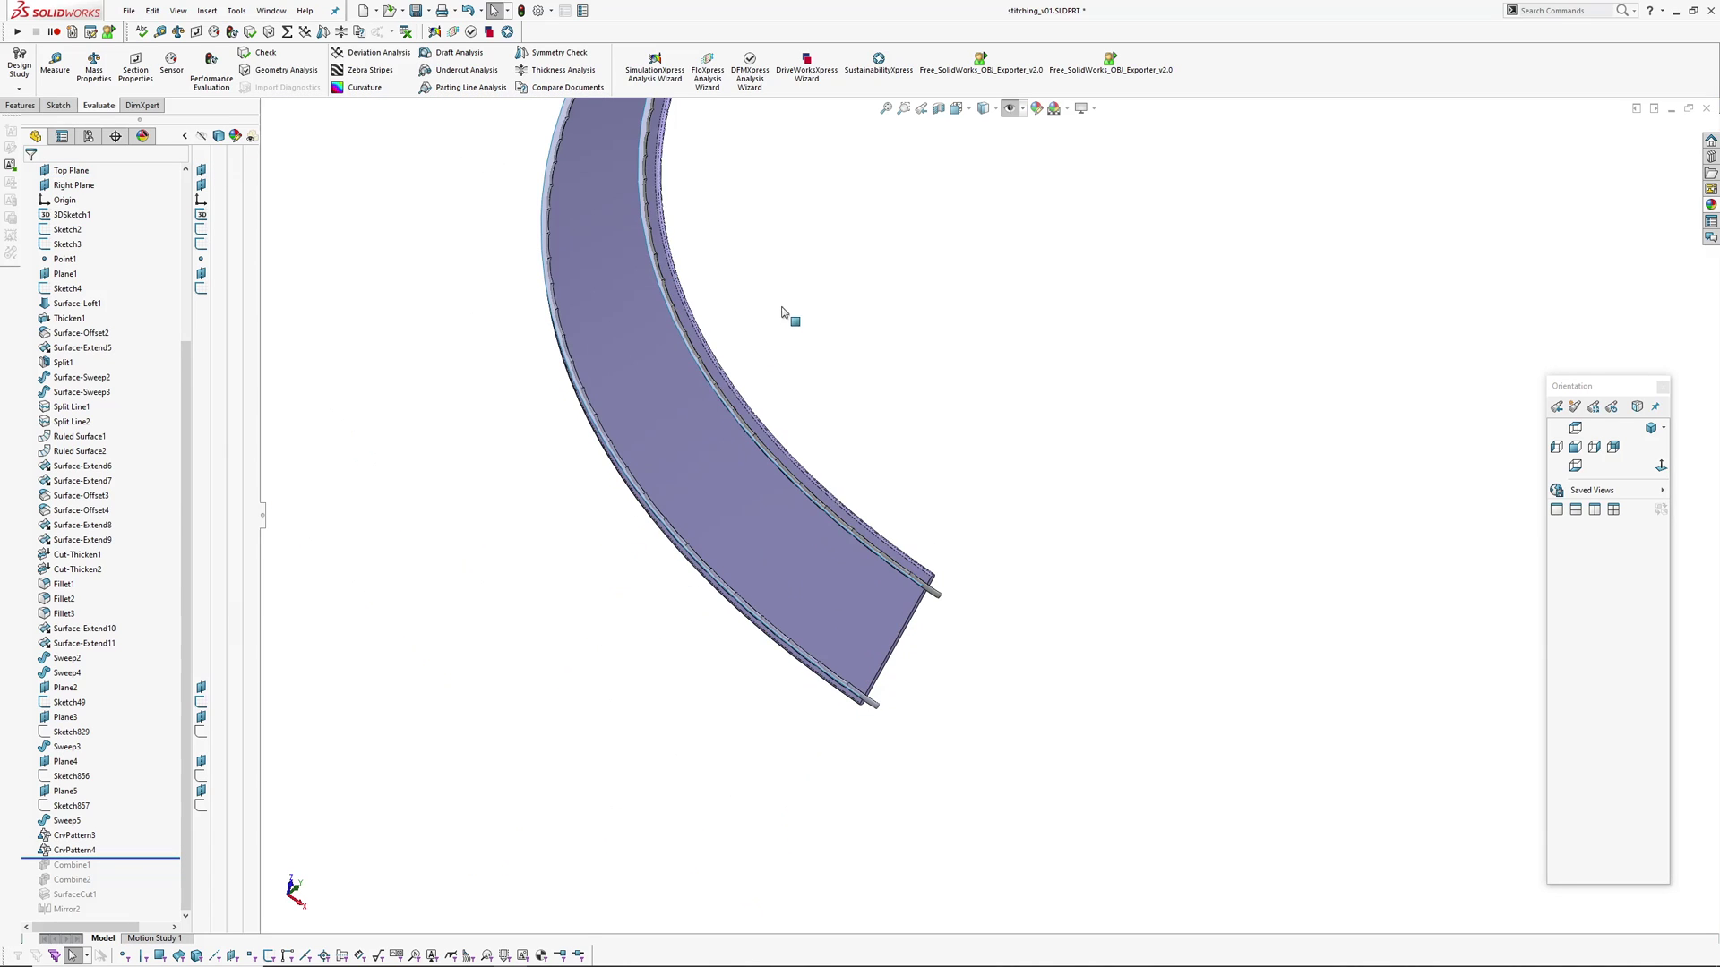
pyautogui.moveTo(787, 315); pyautogui.dragTo(766, 527, button='middle')
pyautogui.scroll(-10, 1102, 530)
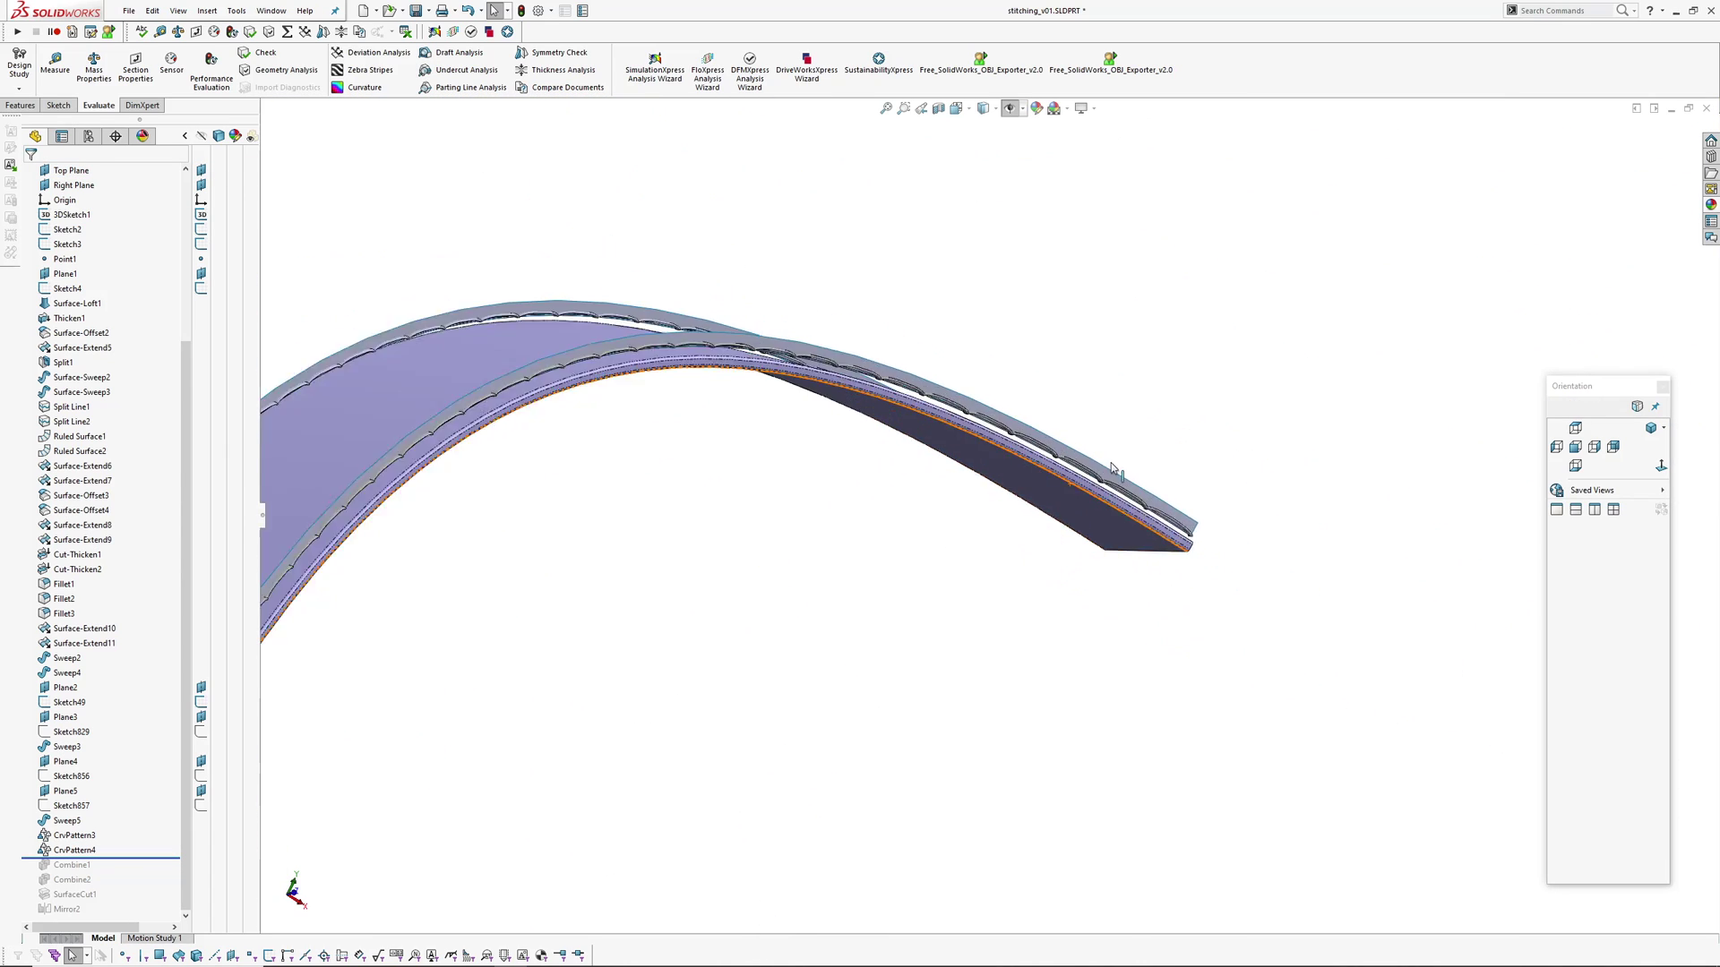
pyautogui.keyDown('ctrl'); pyautogui.moveTo(1195, 616); pyautogui.dragTo(976, 614, button='middle'); pyautogui.keyUp('ctrl')
# - Hide the two extended surfaces along the strap's edges and show the Fillet2 solid body
pyautogui.press('Tab')
pyautogui.scroll(8, 1070, 604)
pyautogui.scroll(-6, 1115, 397)
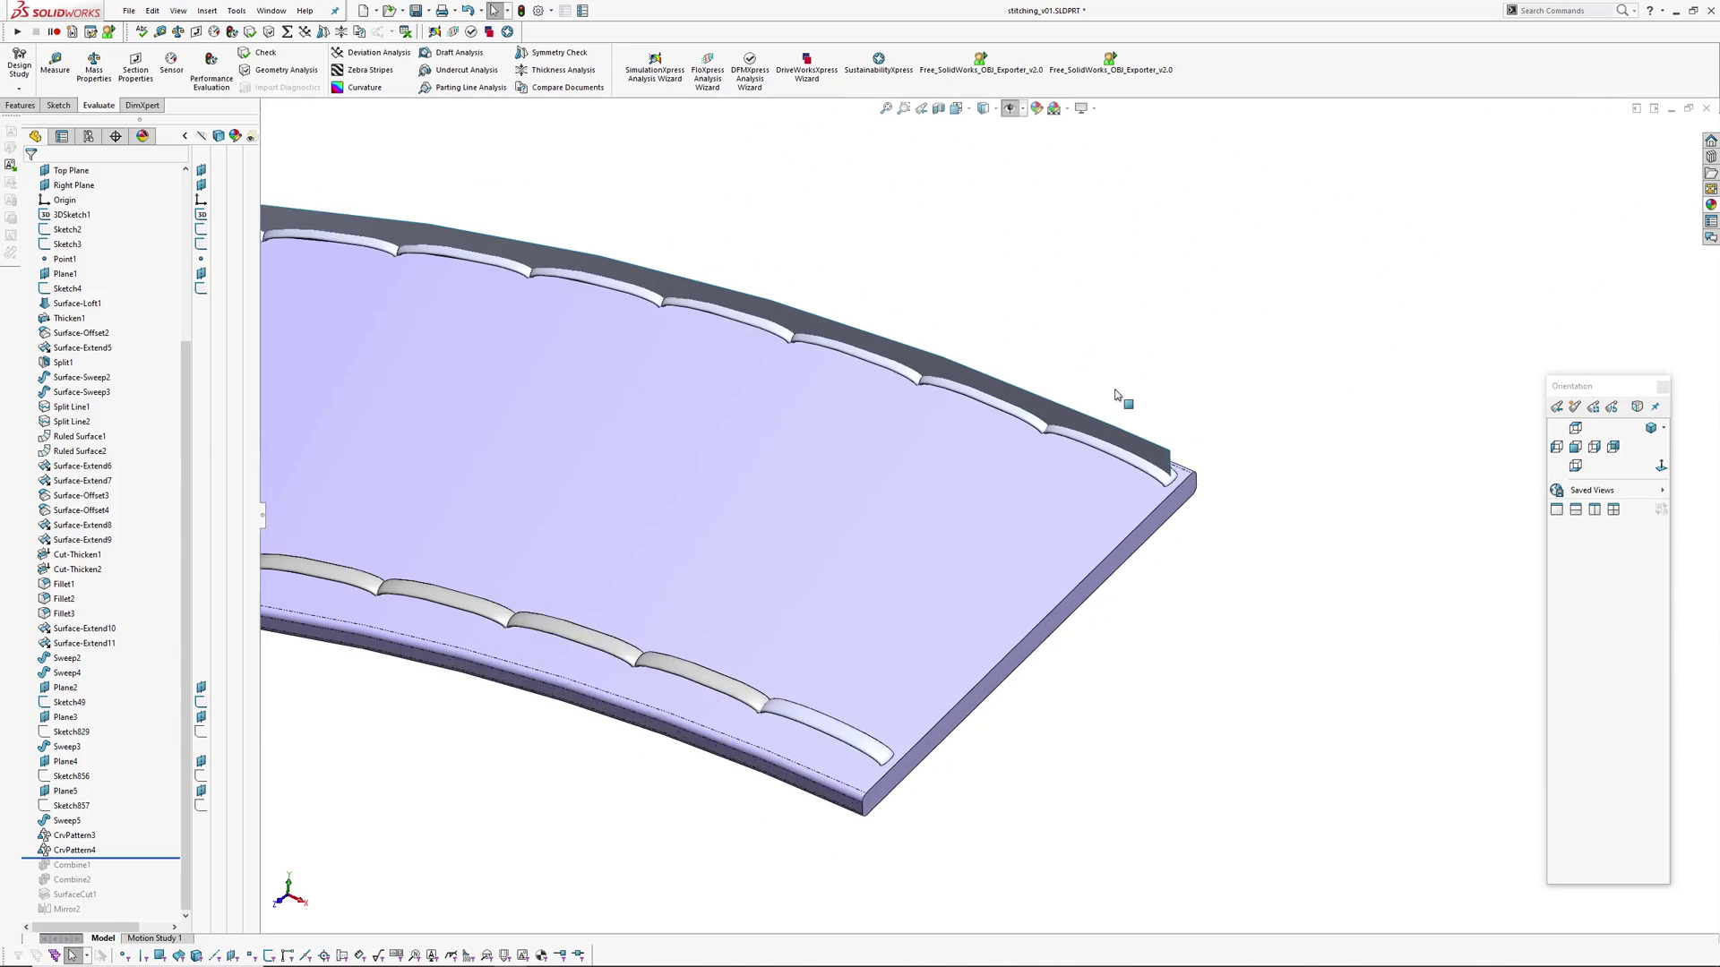
pyautogui.press('Tab')
pyautogui.scroll(5, 100, 303)
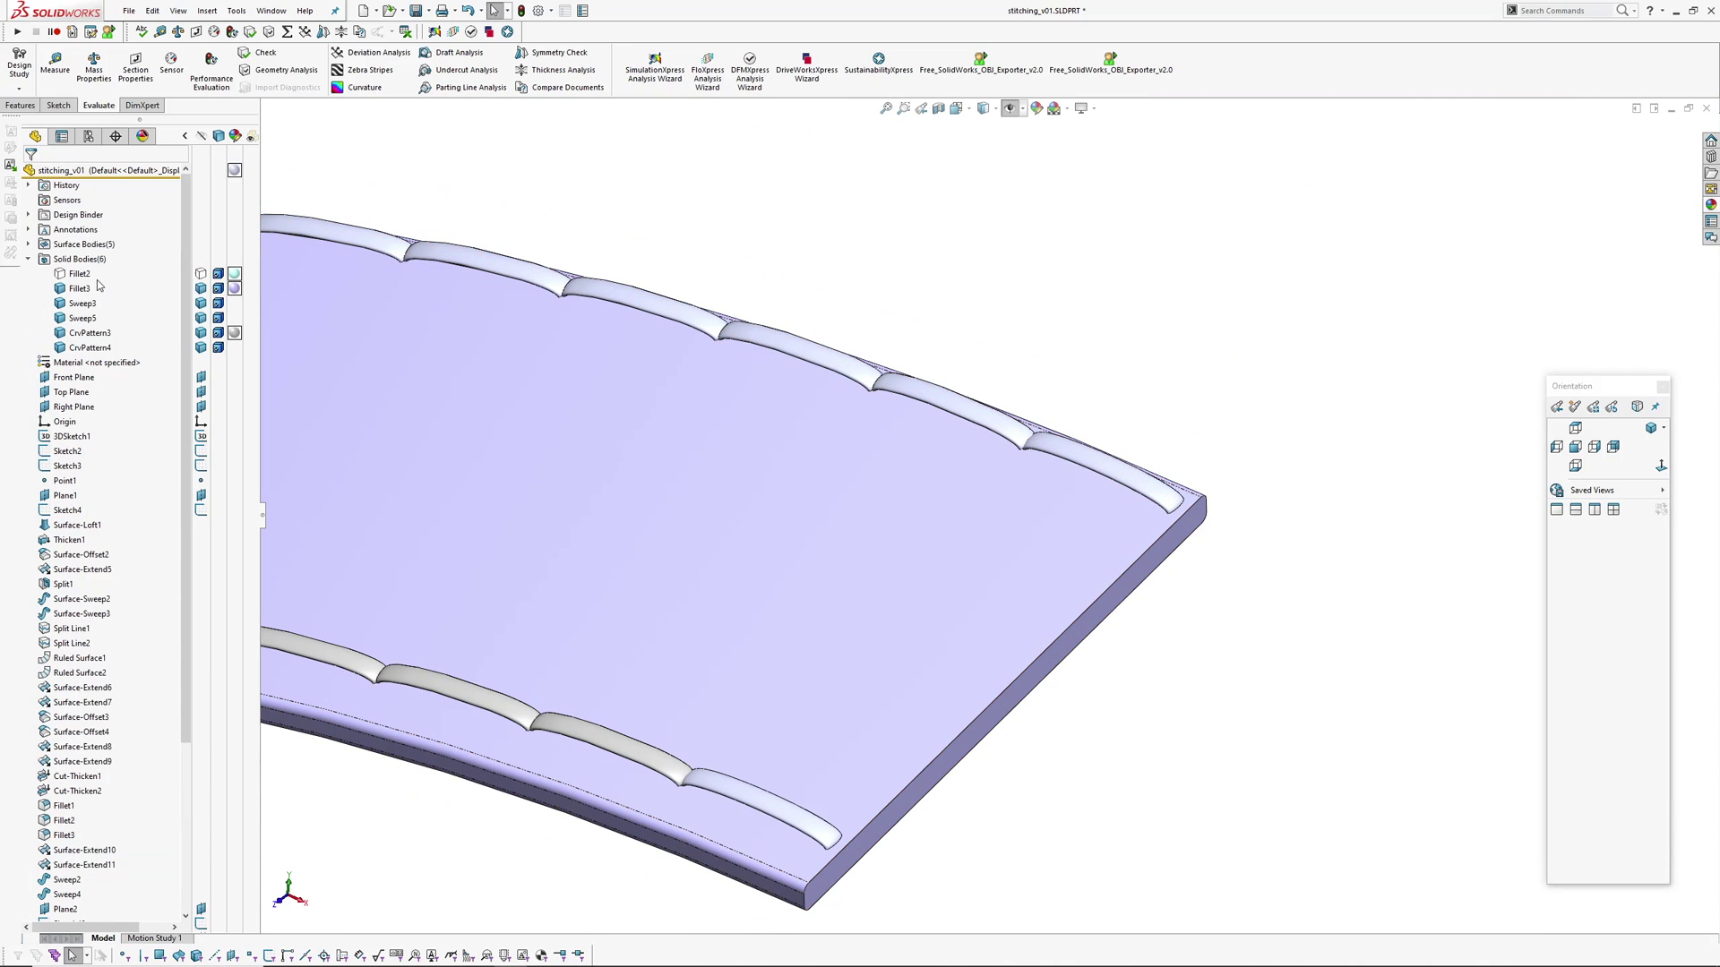
pyautogui.hotkey('shift', 'Tab')
# - Highlight a patterned stitch on the strap's curved edge beside the end stitch and clear the selection
pyautogui.moveTo(878, 475); pyautogui.dragTo(1000, 455, button='middle')
pyautogui.click(1001, 454)
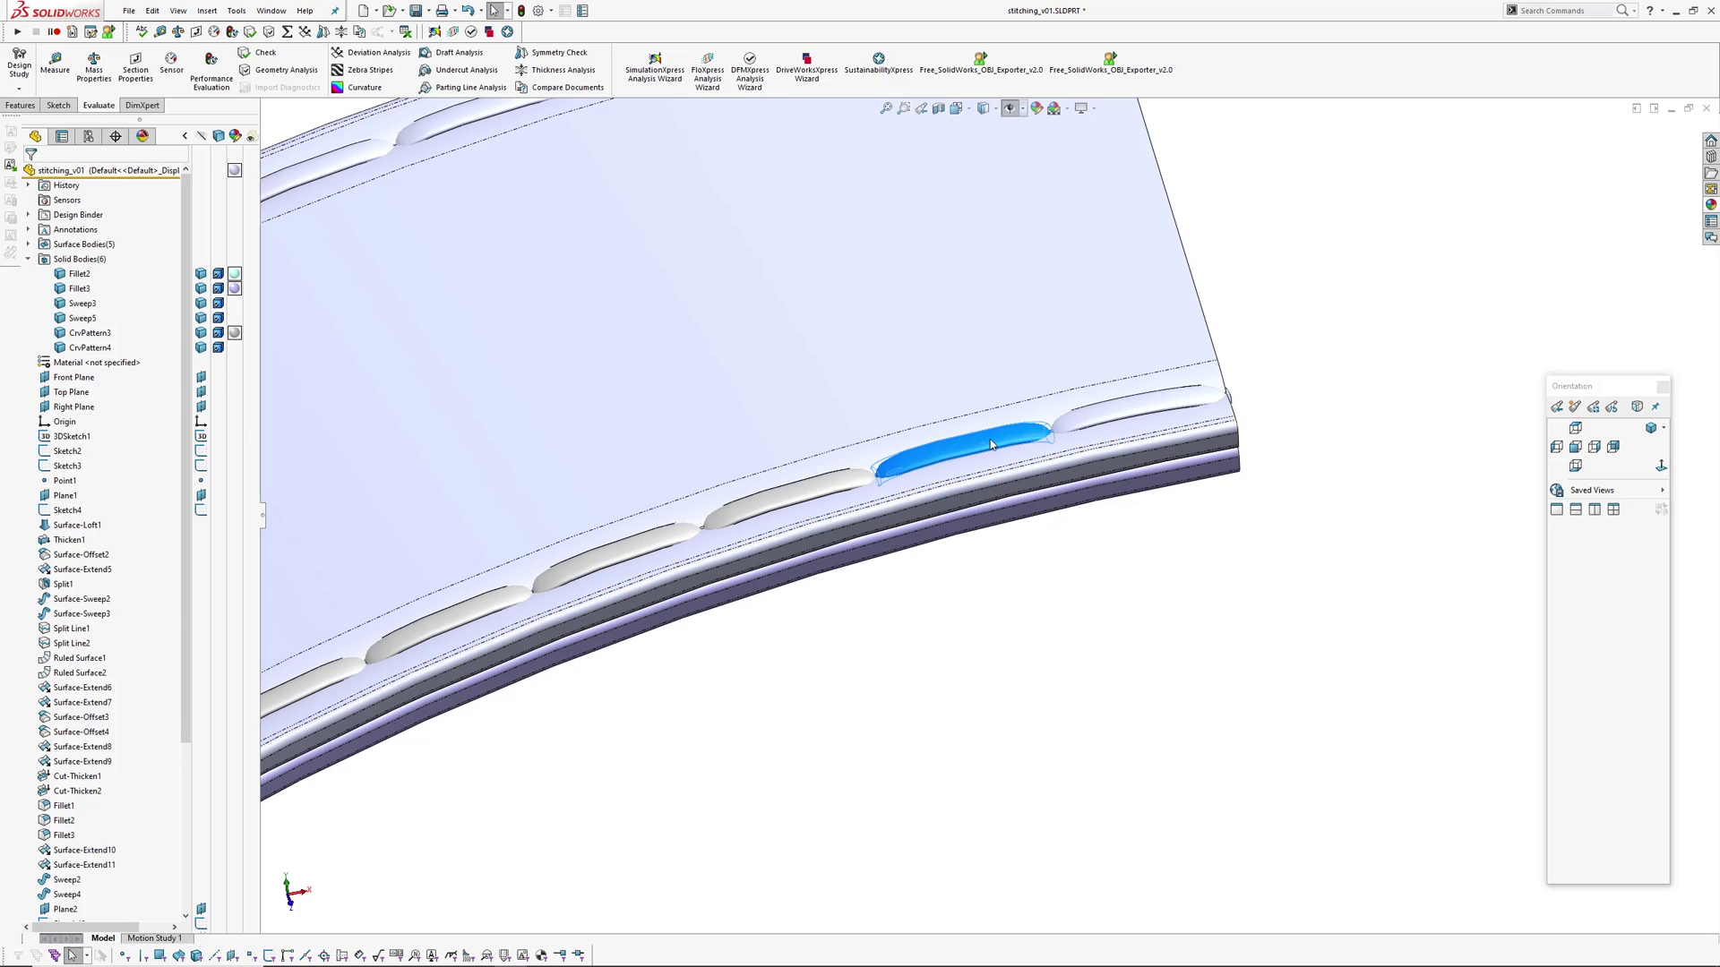
pyautogui.click(1080, 421)
pyautogui.click(1067, 616)
# - Roll the feature history forward past Combine2 and view the combined stitches on the strap's underside
pyautogui.scroll(-5, 118, 448)
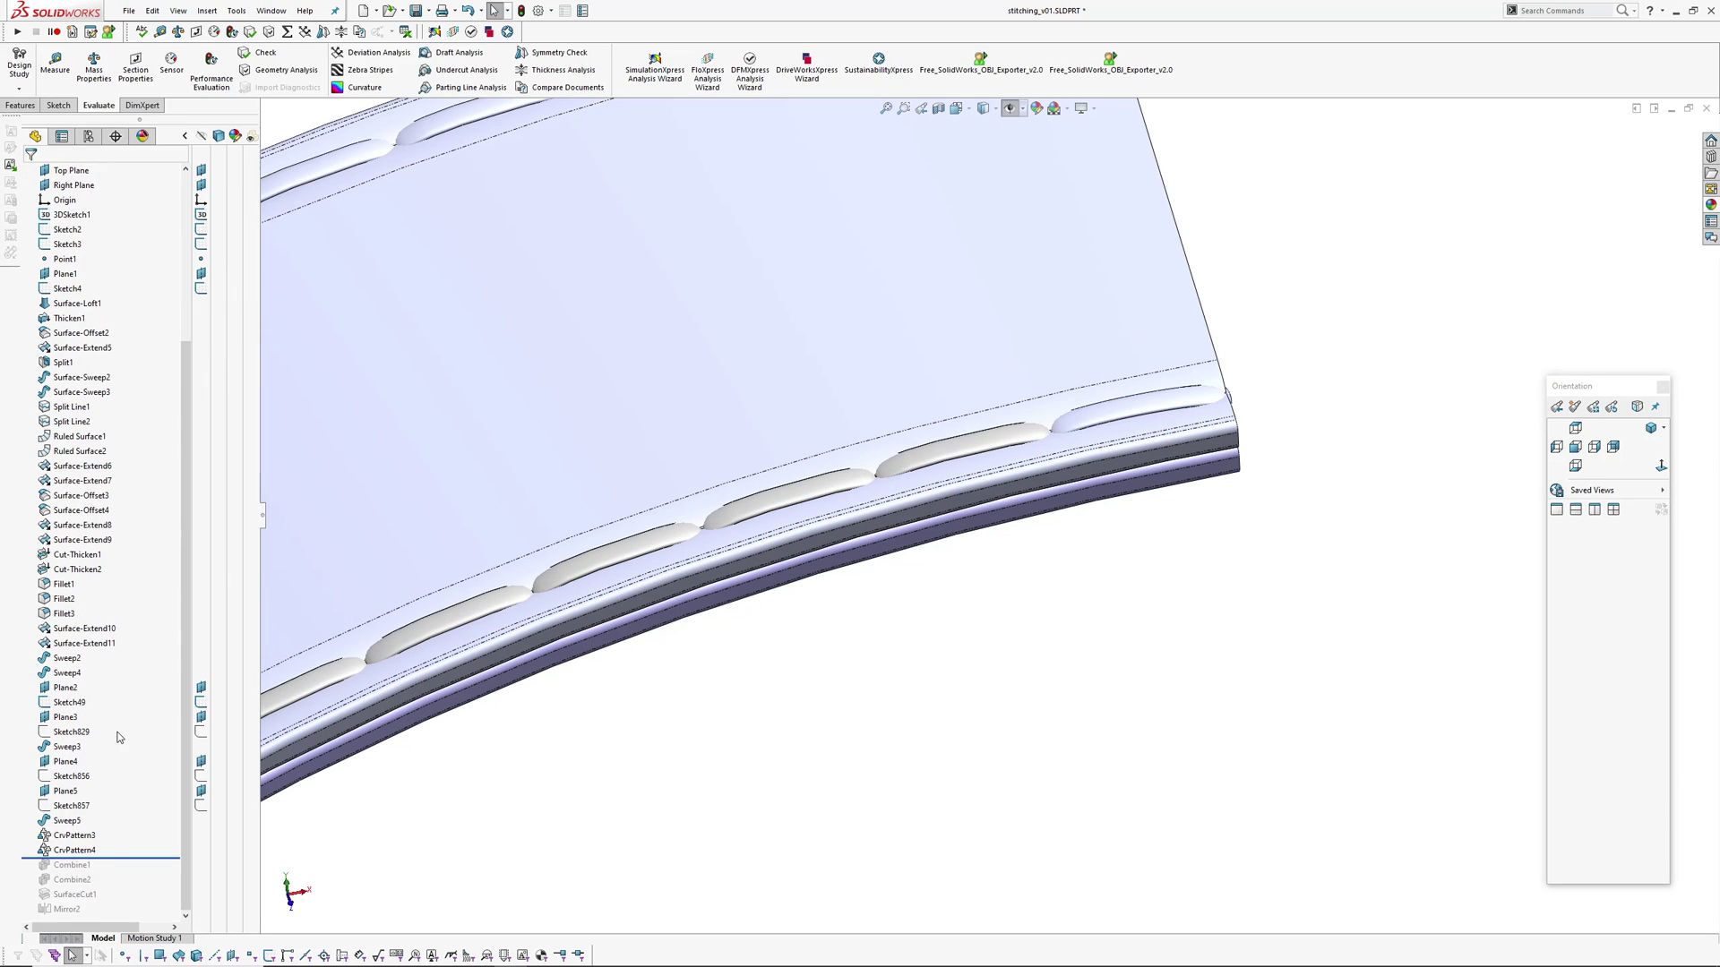
pyautogui.moveTo(107, 857); pyautogui.dragTo(100, 887)
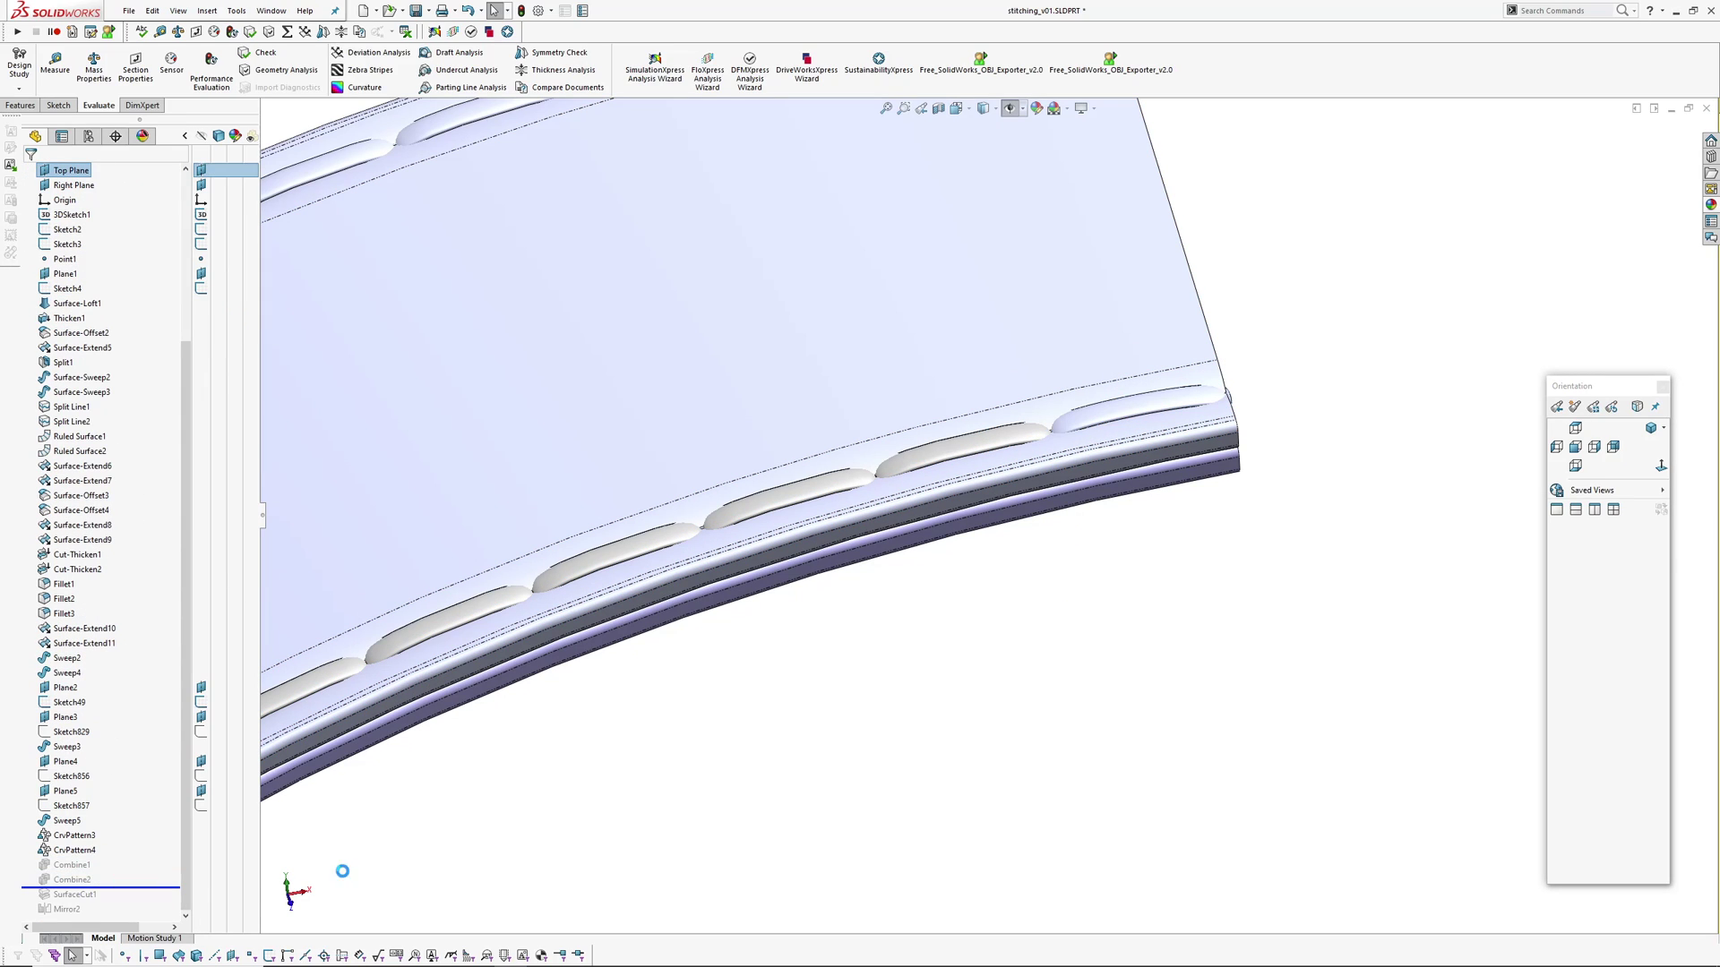
pyautogui.keyDown('ctrl'); pyautogui.moveTo(1003, 599); pyautogui.dragTo(826, 362, button='middle'); pyautogui.keyUp('ctrl')
pyautogui.scroll(-7, 842, 538)
pyautogui.moveTo(872, 583); pyautogui.dragTo(805, 604, button='middle')
pyautogui.scroll(-5, 1020, 596)
pyautogui.moveTo(804, 604); pyautogui.dragTo(793, 387, button='middle')
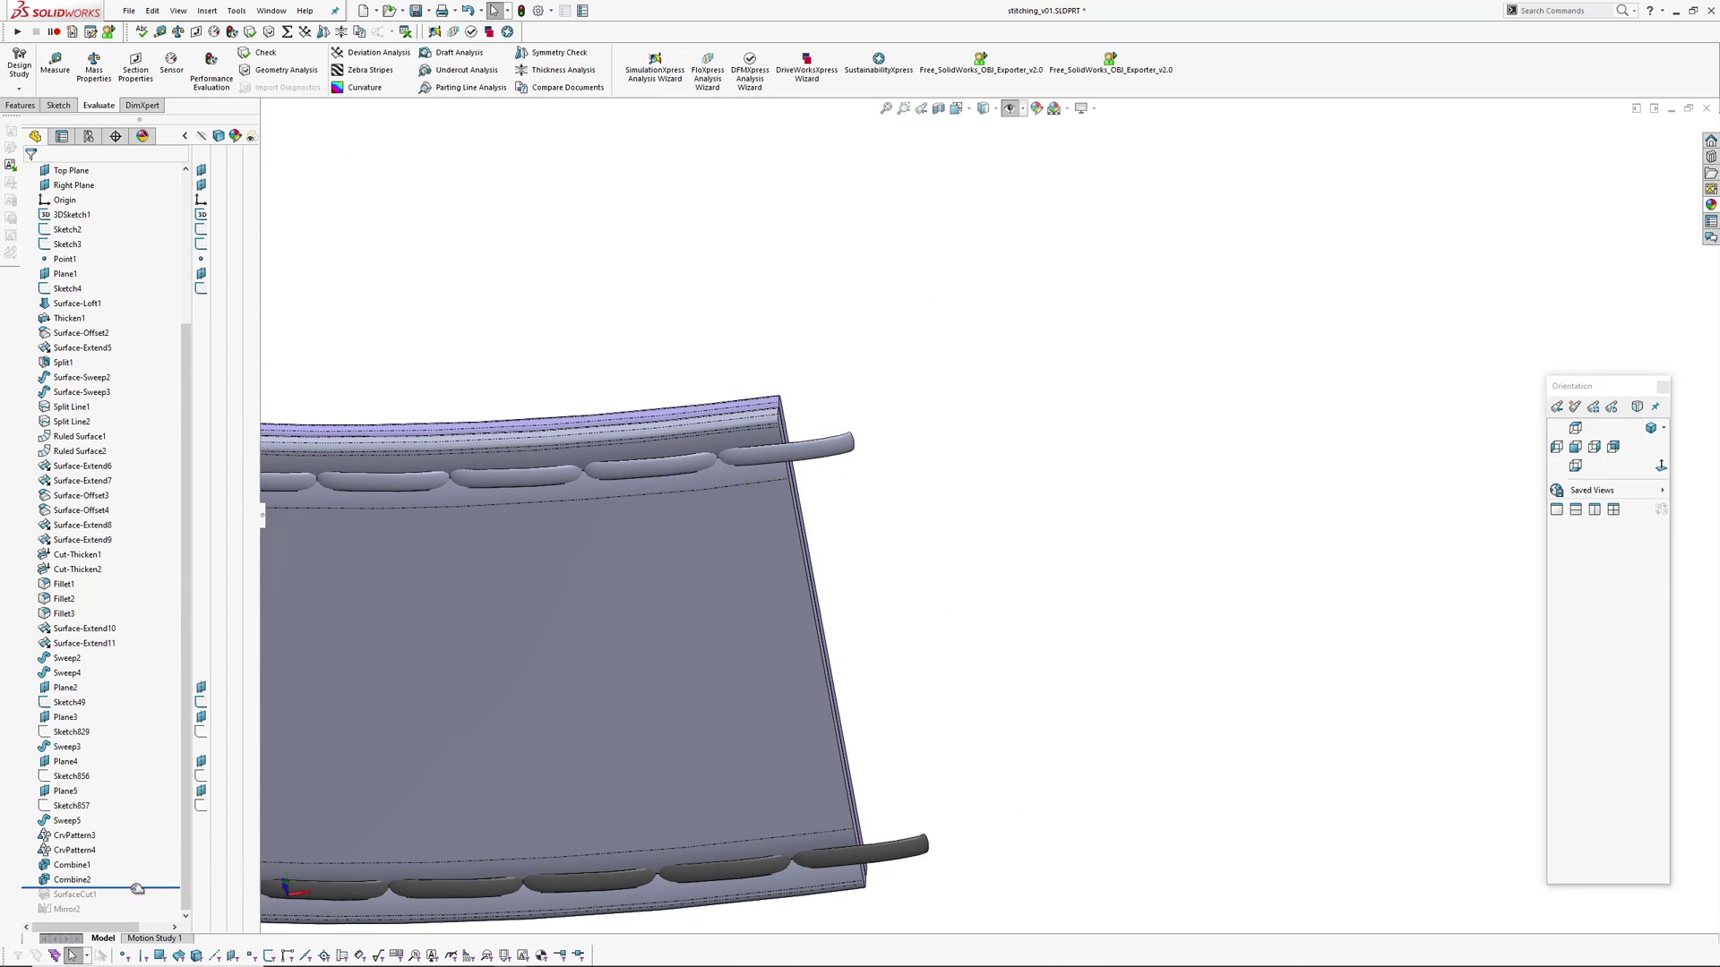
# - Roll the feature history forward past SurfaceCut1 and Mirror2, and inspect the stitches across the mirror seam
pyautogui.moveTo(135, 889); pyautogui.dragTo(135, 903)
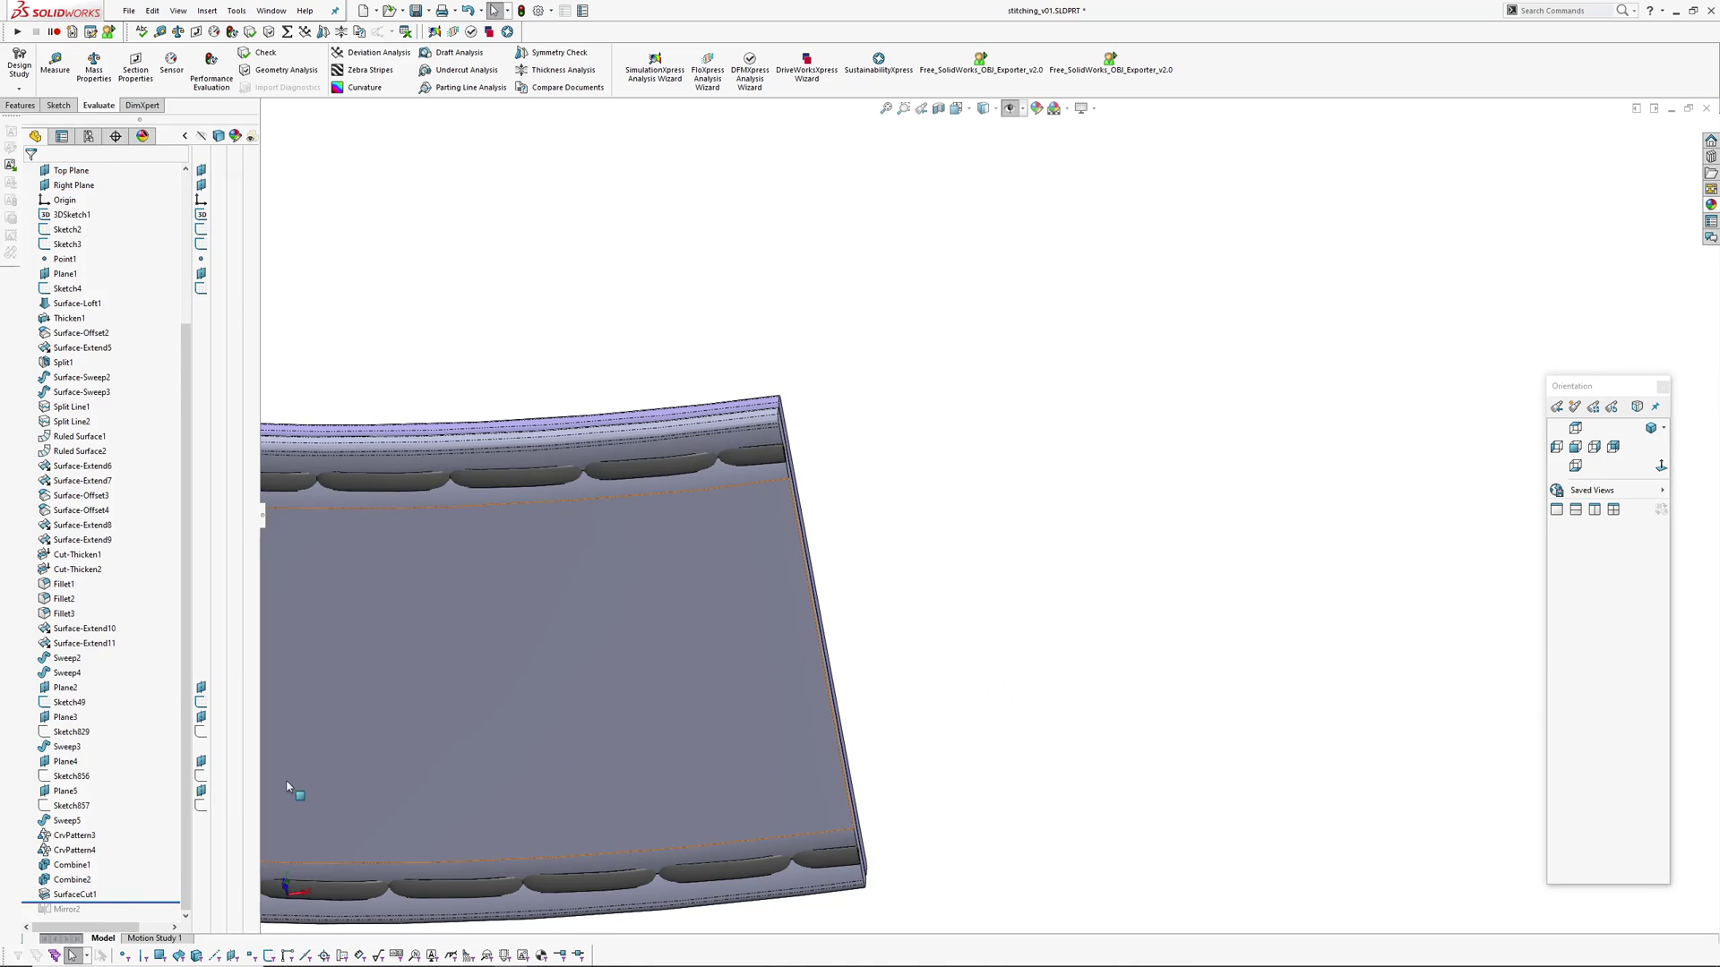
pyautogui.moveTo(111, 902); pyautogui.dragTo(110, 917)
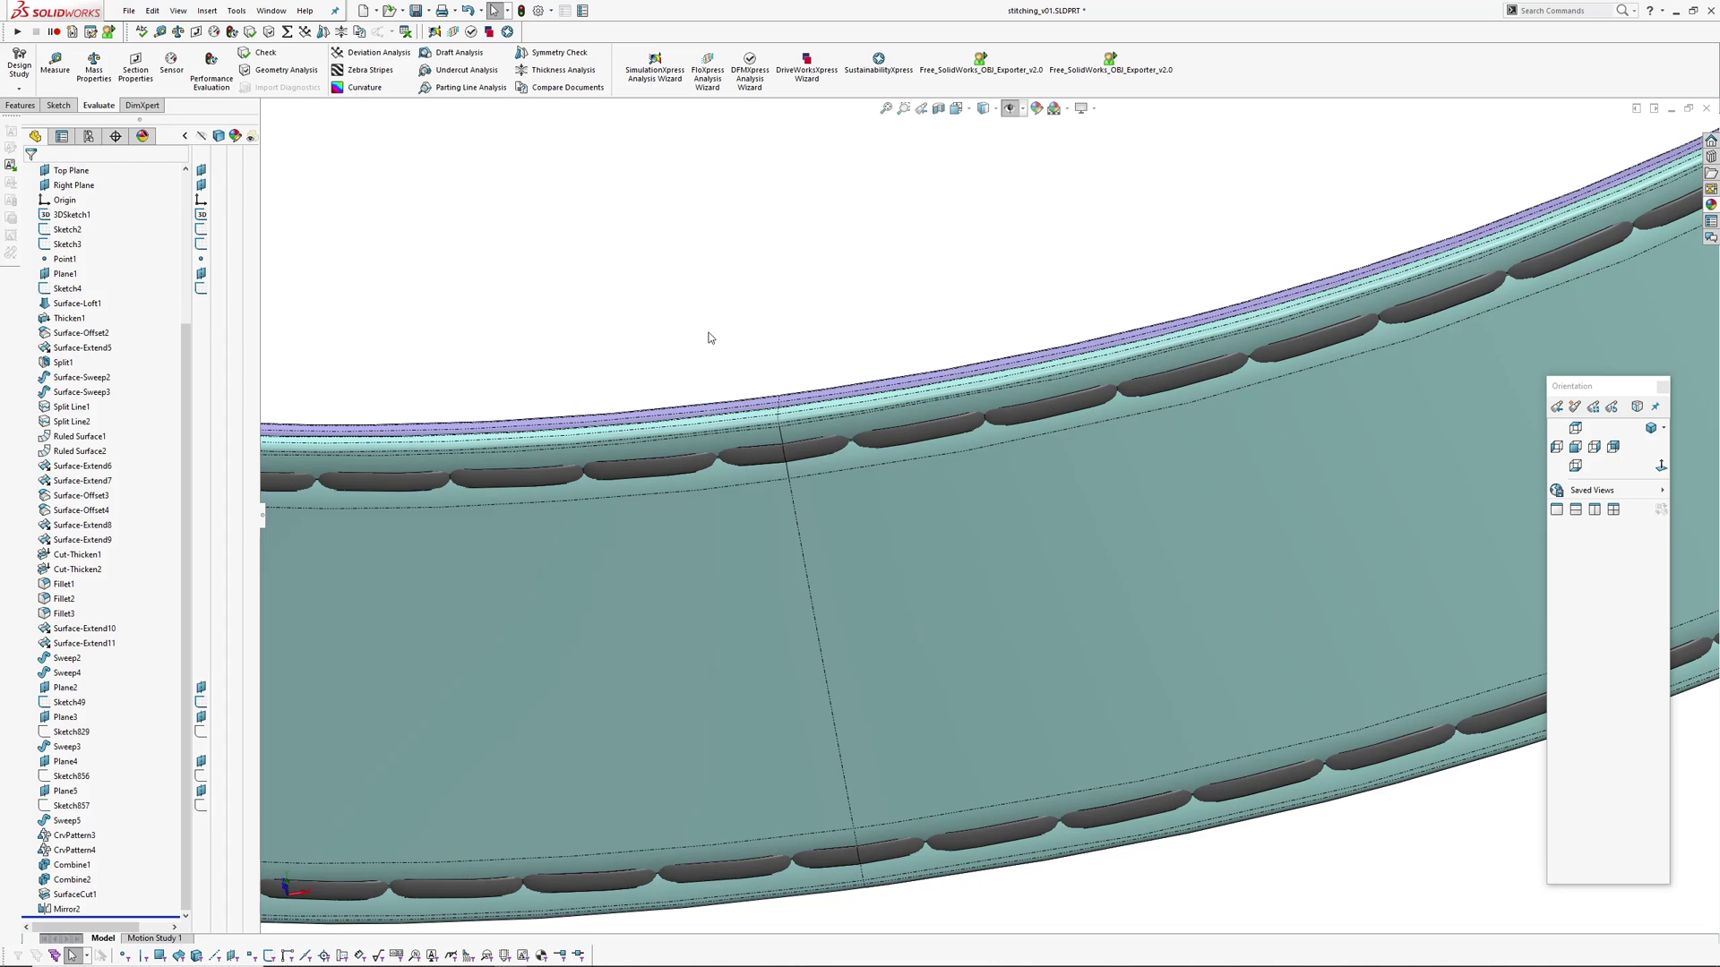
pyautogui.moveTo(711, 338); pyautogui.dragTo(765, 618, button='middle')
pyautogui.scroll(-5, 780, 351)
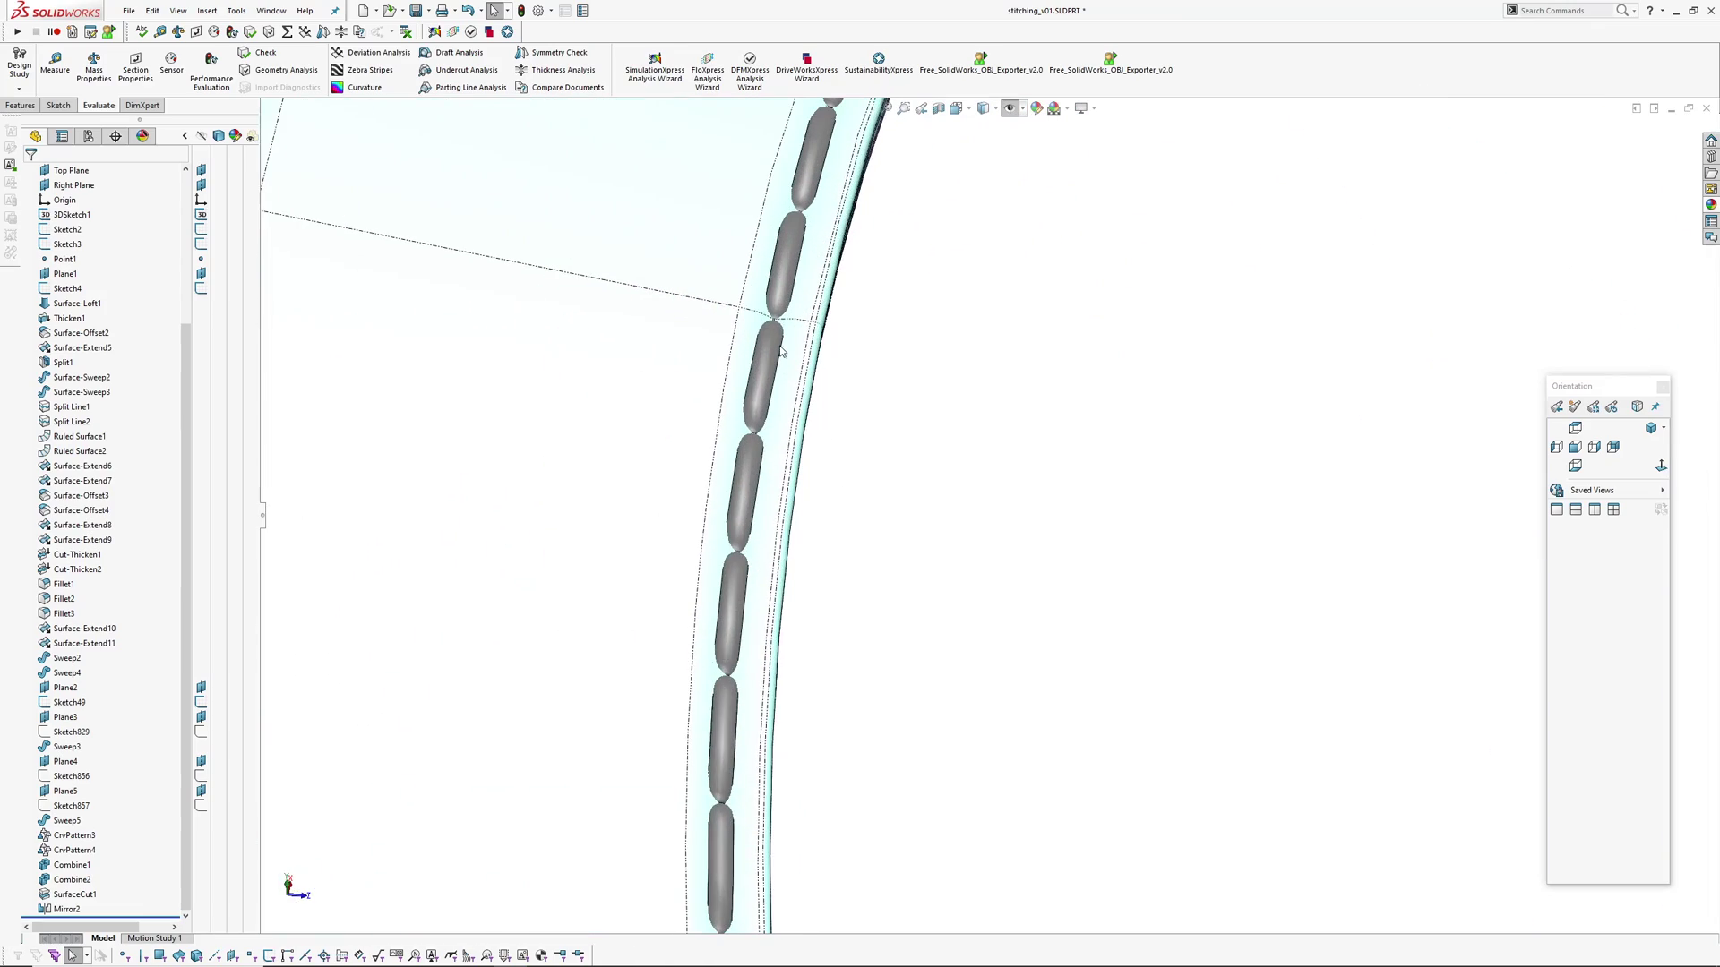
pyautogui.moveTo(781, 351); pyautogui.dragTo(820, 357, button='middle')
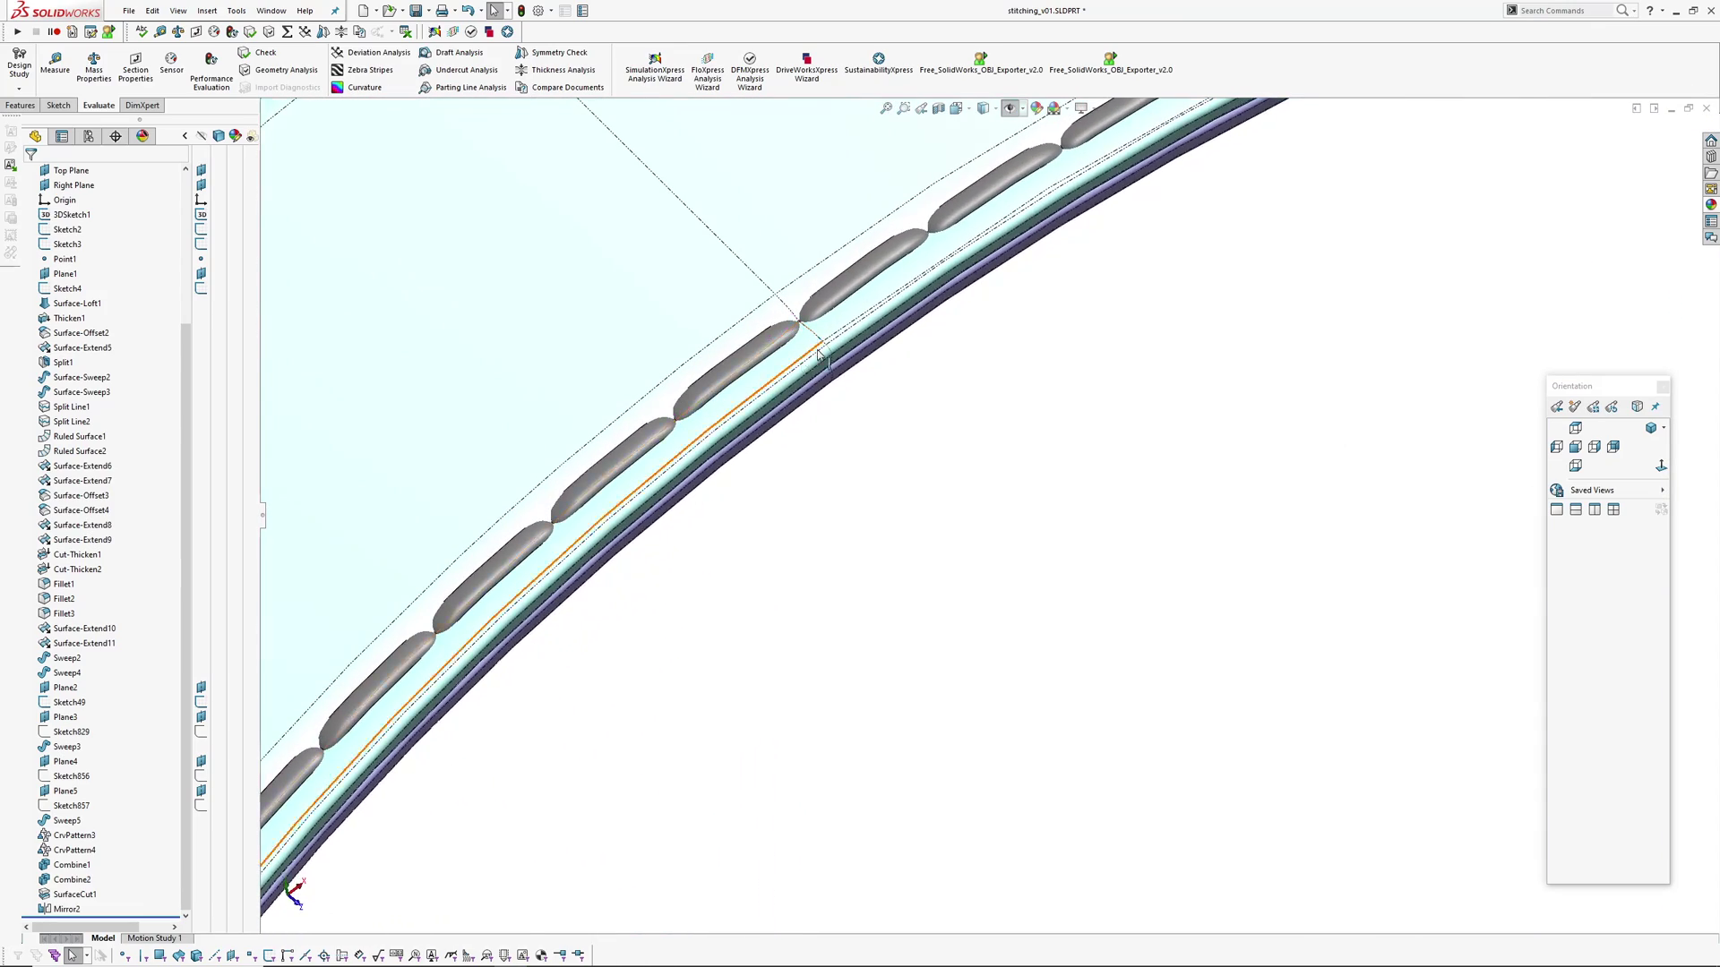
pyautogui.scroll(5, 818, 355)
# - Isolate the mirrored stitch body Mirror2[2]
pyautogui.scroll(4, 127, 394)
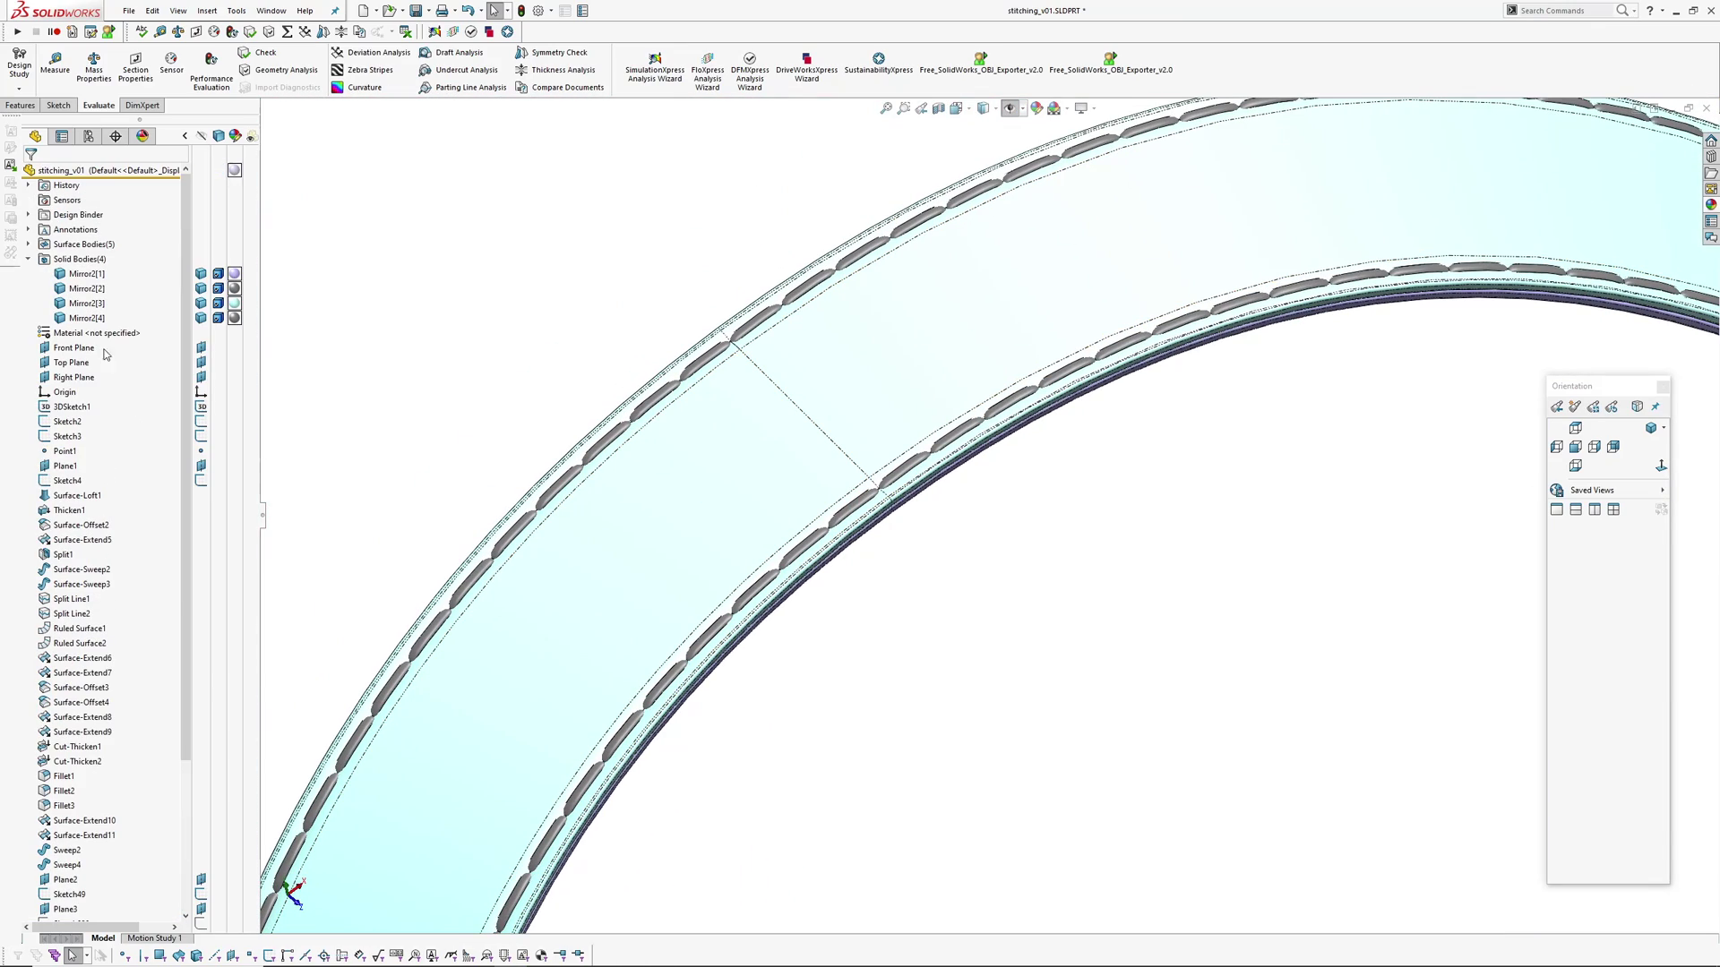
pyautogui.click(70, 295)
pyautogui.rightClick(79, 296)
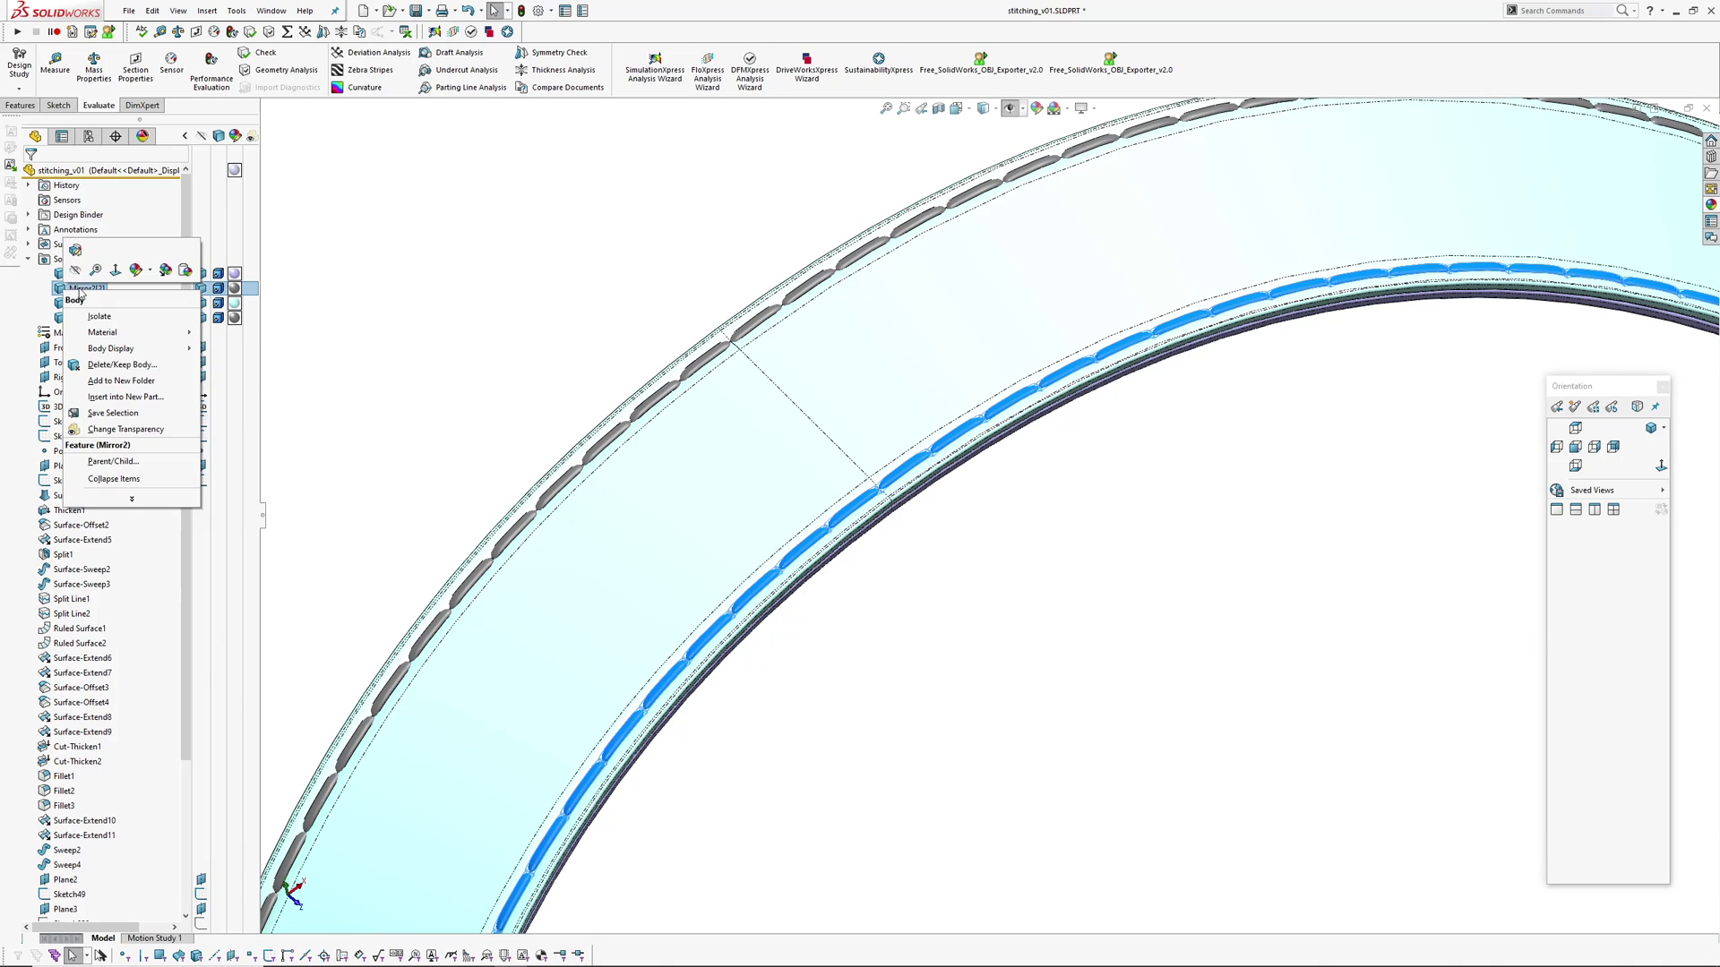
pyautogui.click(98, 317)
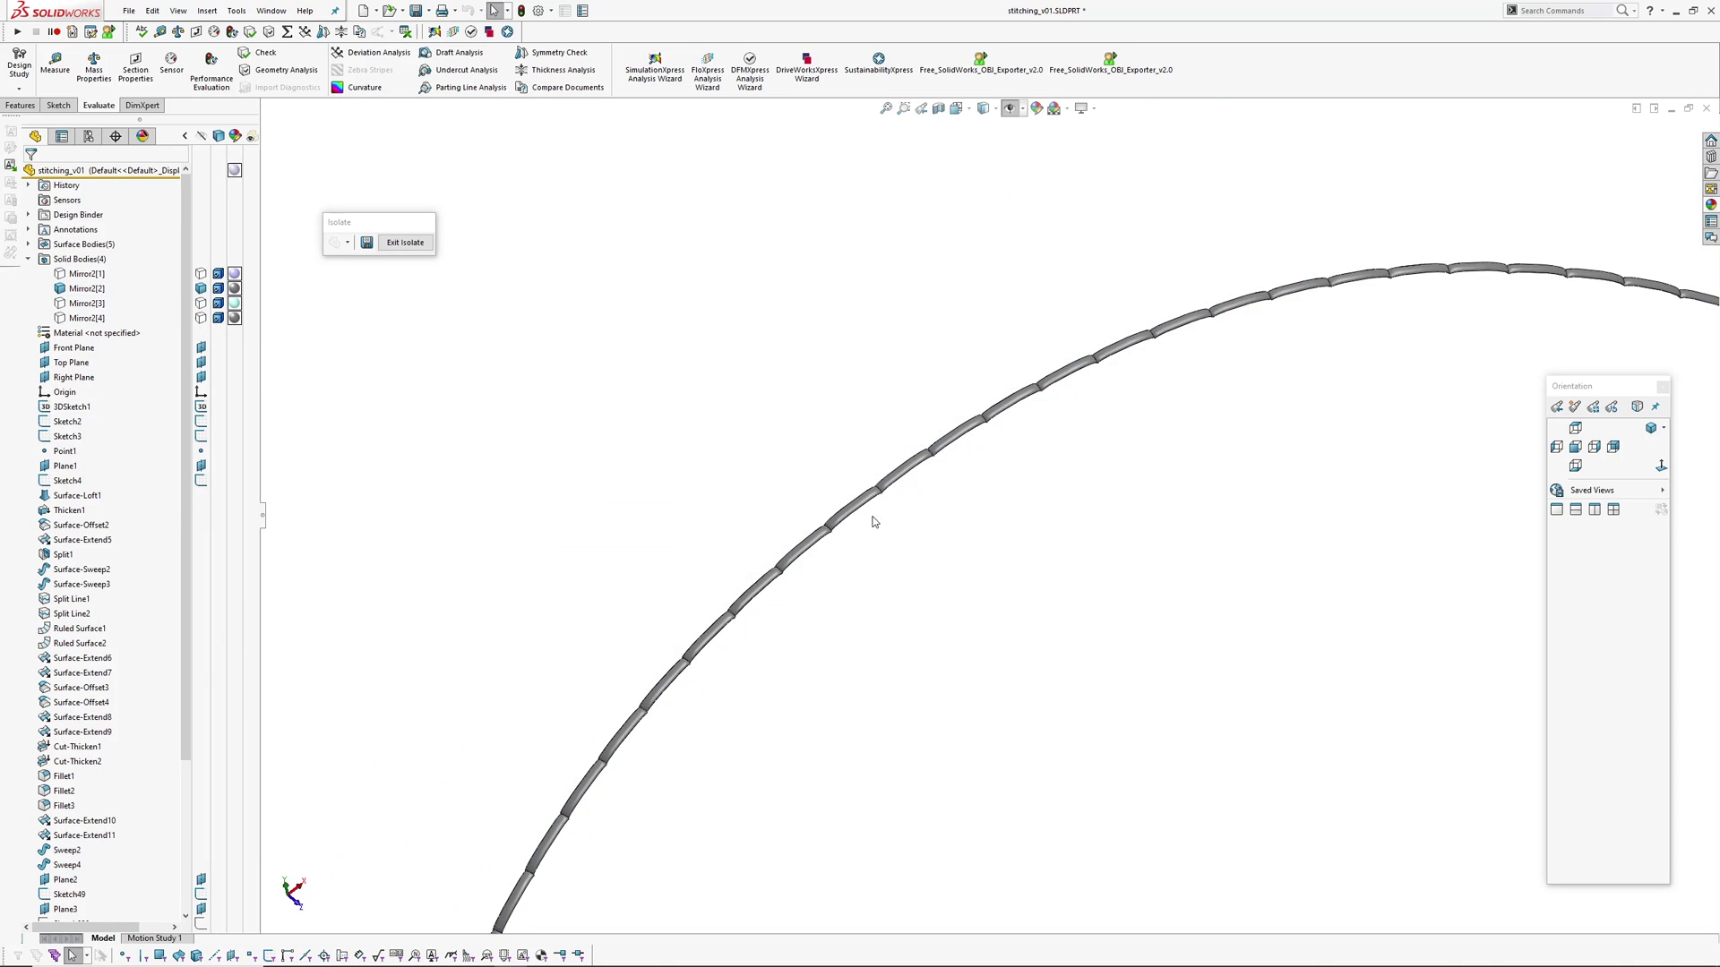
# - Examine the isolated stitch row from the side and highlight the thin thread segment beneath one arched stitch
pyautogui.scroll(-5, 883, 521)
pyautogui.moveTo(888, 520); pyautogui.dragTo(920, 417, button='middle')
pyautogui.scroll(6, 994, 461)
pyautogui.scroll(-6, 1018, 492)
pyautogui.click(920, 421)
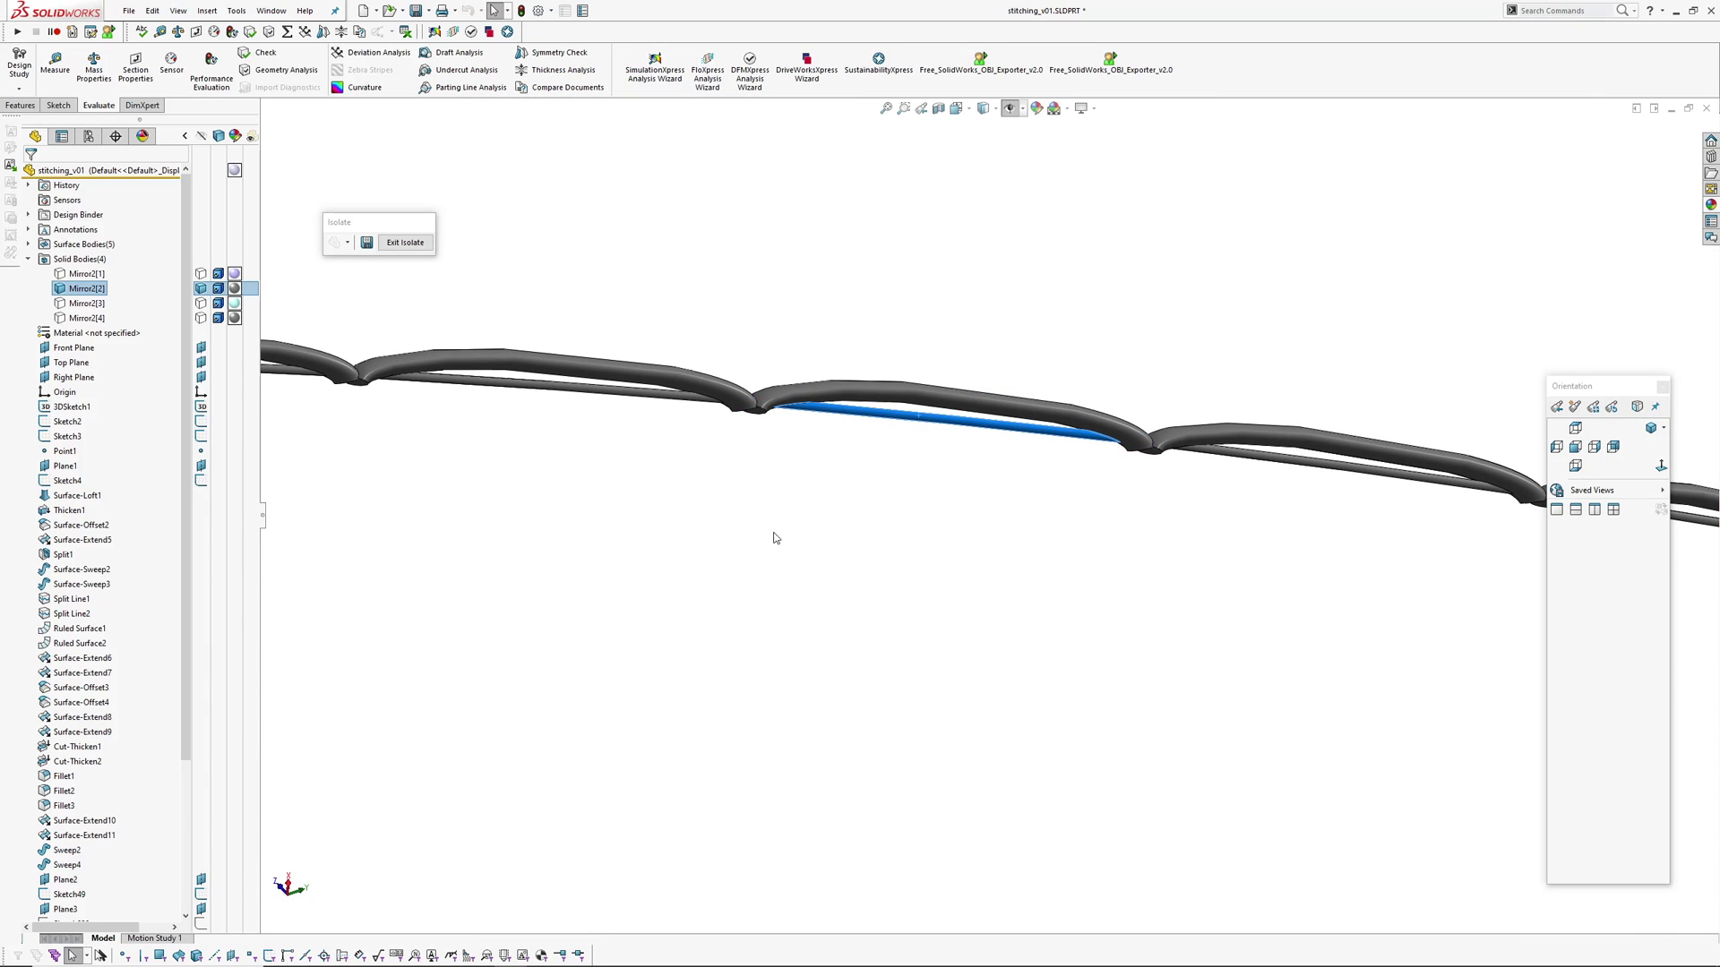
pyautogui.moveTo(776, 537); pyautogui.dragTo(818, 495, button='middle')
pyautogui.scroll(-5, 857, 504)
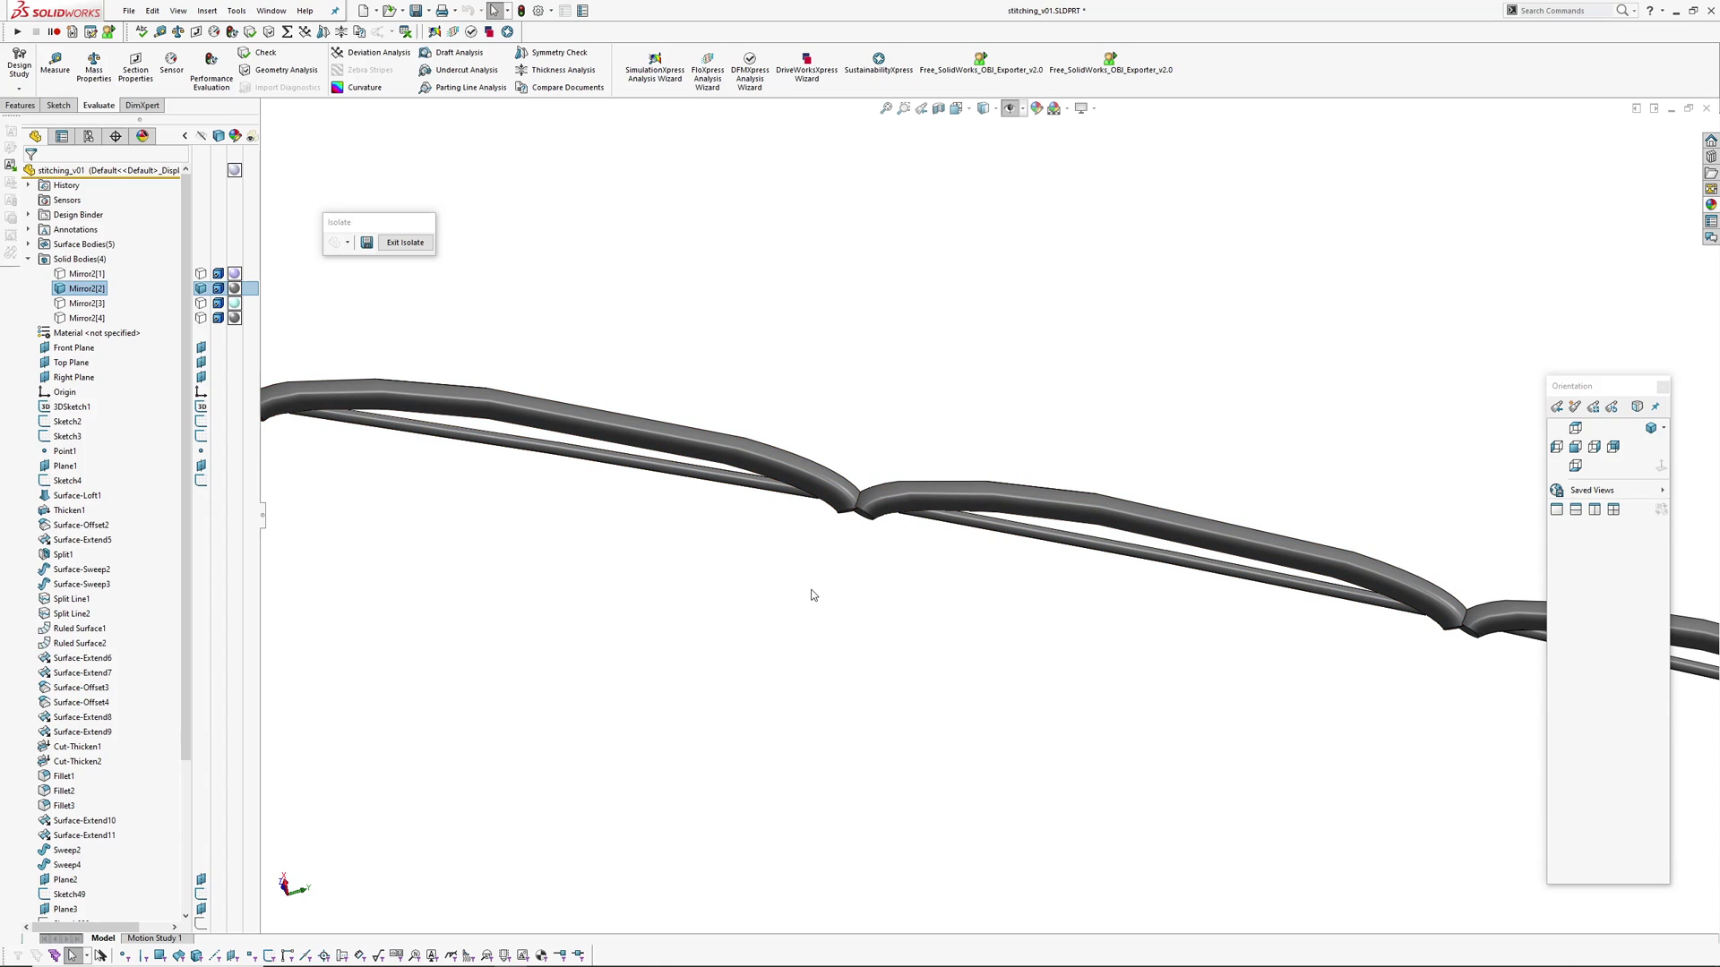
pyautogui.moveTo(813, 595); pyautogui.dragTo(877, 597, button='middle')
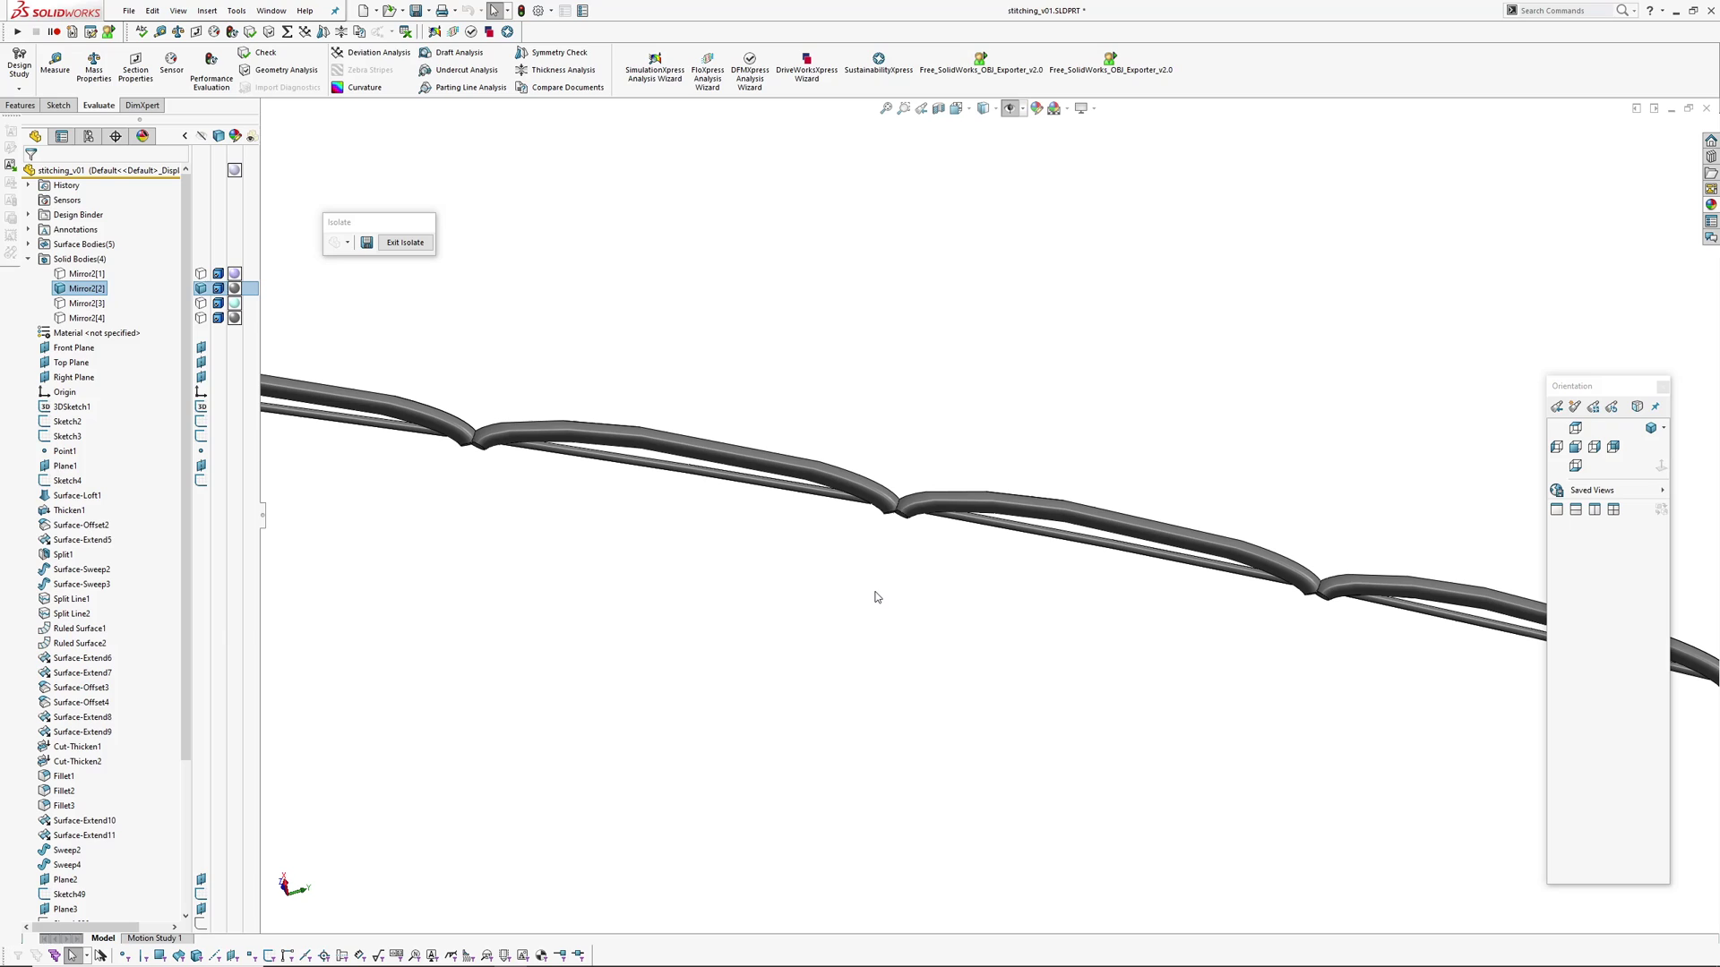
pyautogui.click(729, 477)
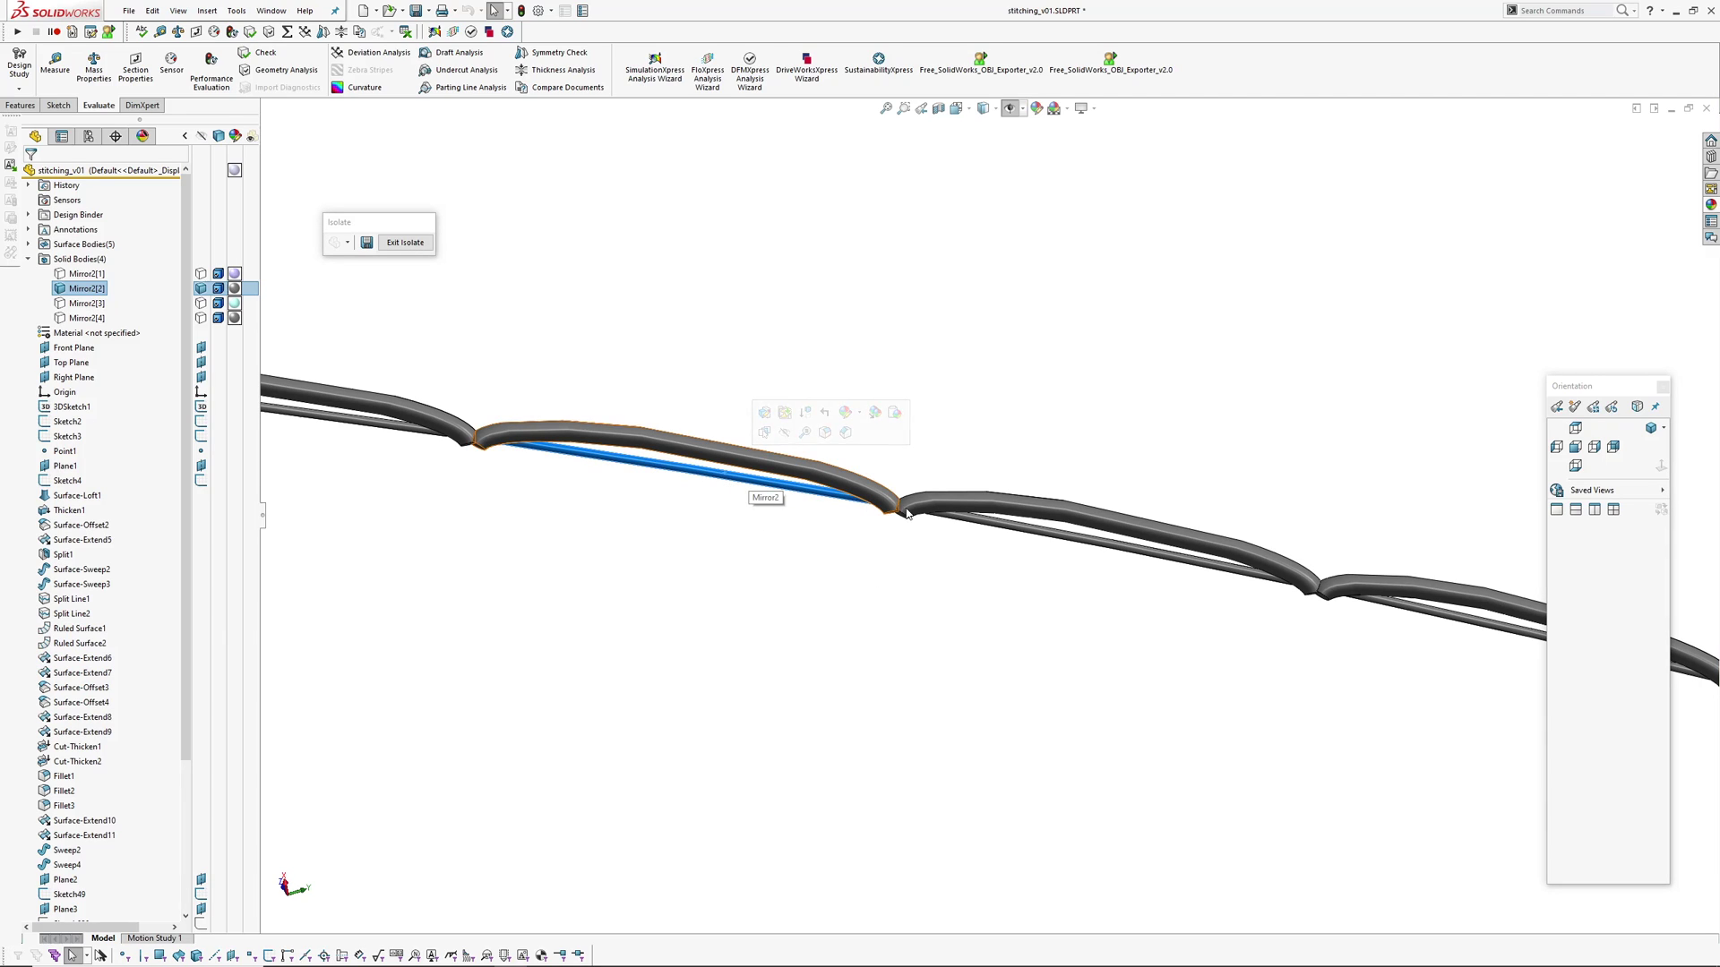
pyautogui.scroll(1, 881, 637)
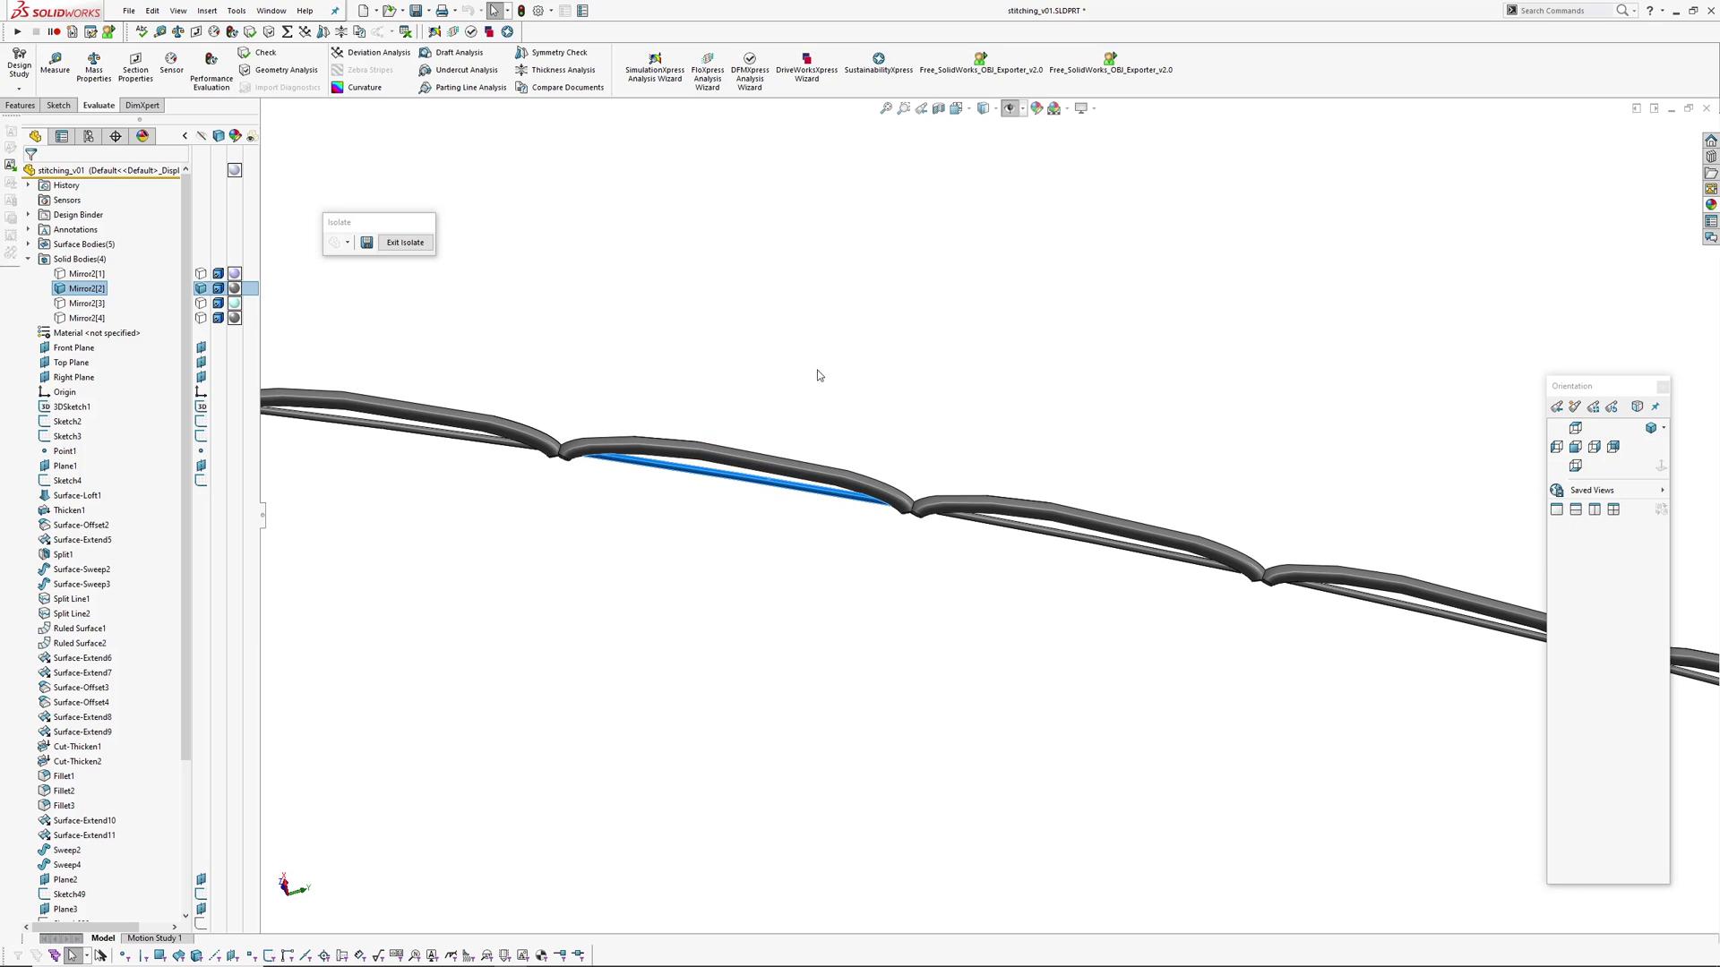
# - Exit the isolated view of the stitch body and bring the whole strap back into view
pyautogui.scroll(10, 756, 599)
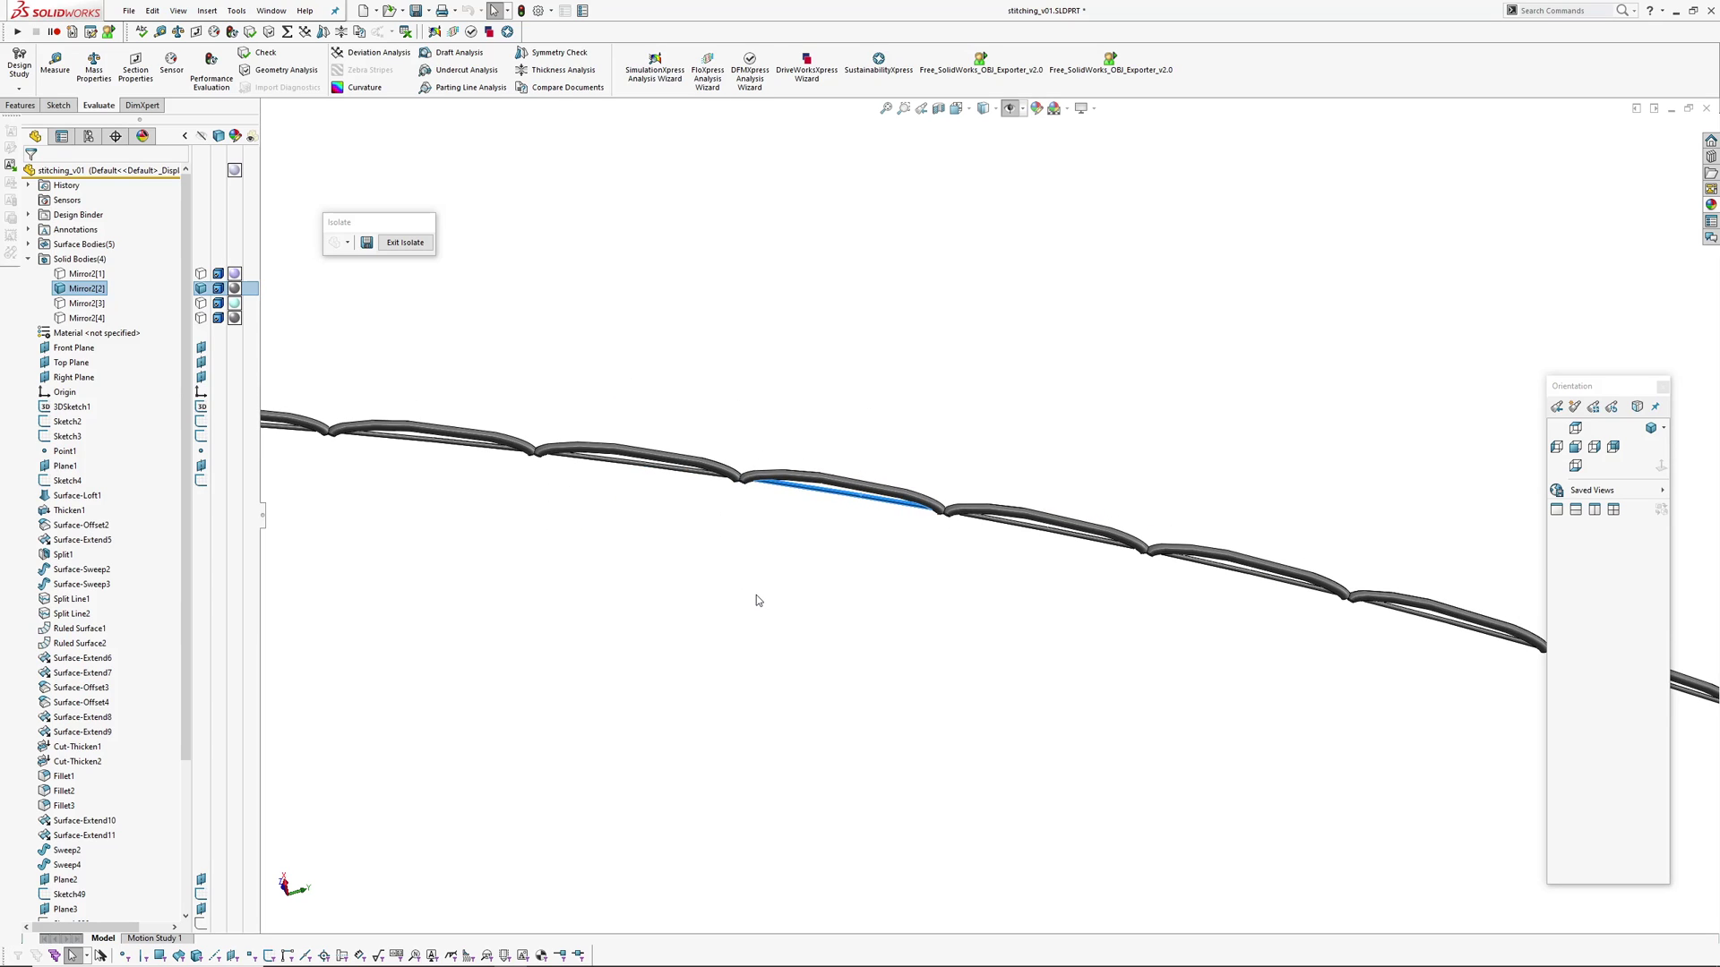
pyautogui.scroll(-1, 810, 549)
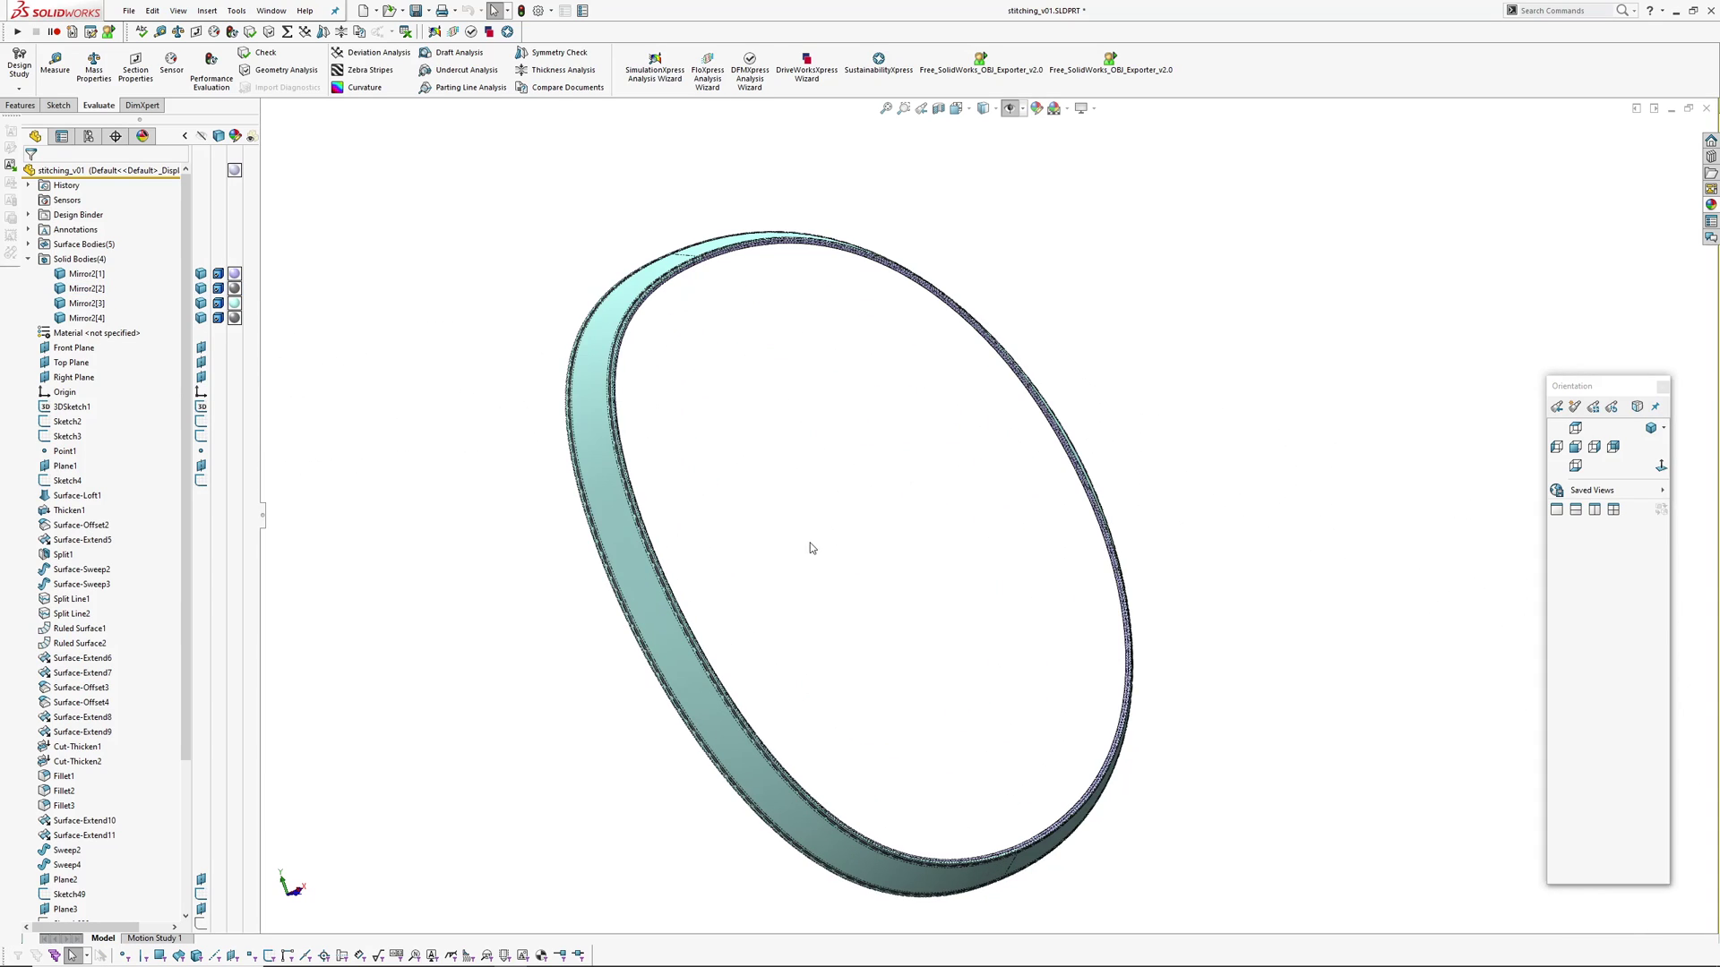
pyautogui.keyDown('ctrl'); pyautogui.moveTo(810, 550); pyautogui.dragTo(733, 579, button='middle'); pyautogui.keyUp('ctrl')
# - Set the angle dimension in Sketch4 to 90 degrees and rebuild the strap
pyautogui.click(68, 480)
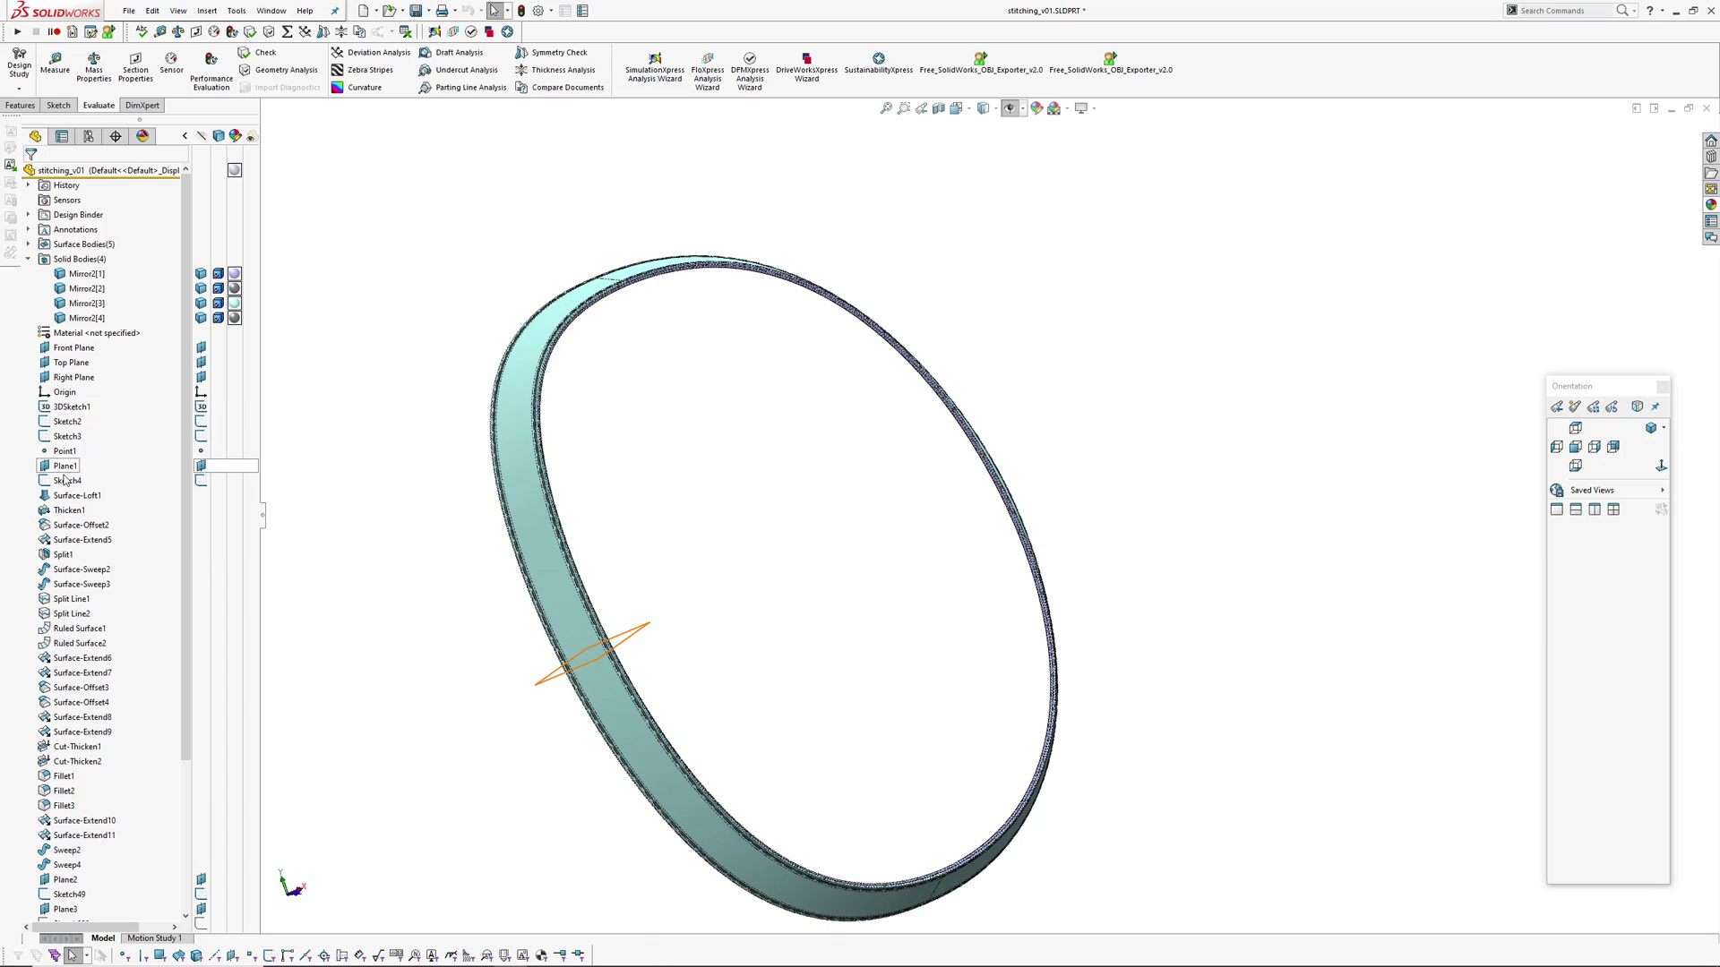
pyautogui.scroll(-5, 682, 695)
pyautogui.scroll(5, 610, 556)
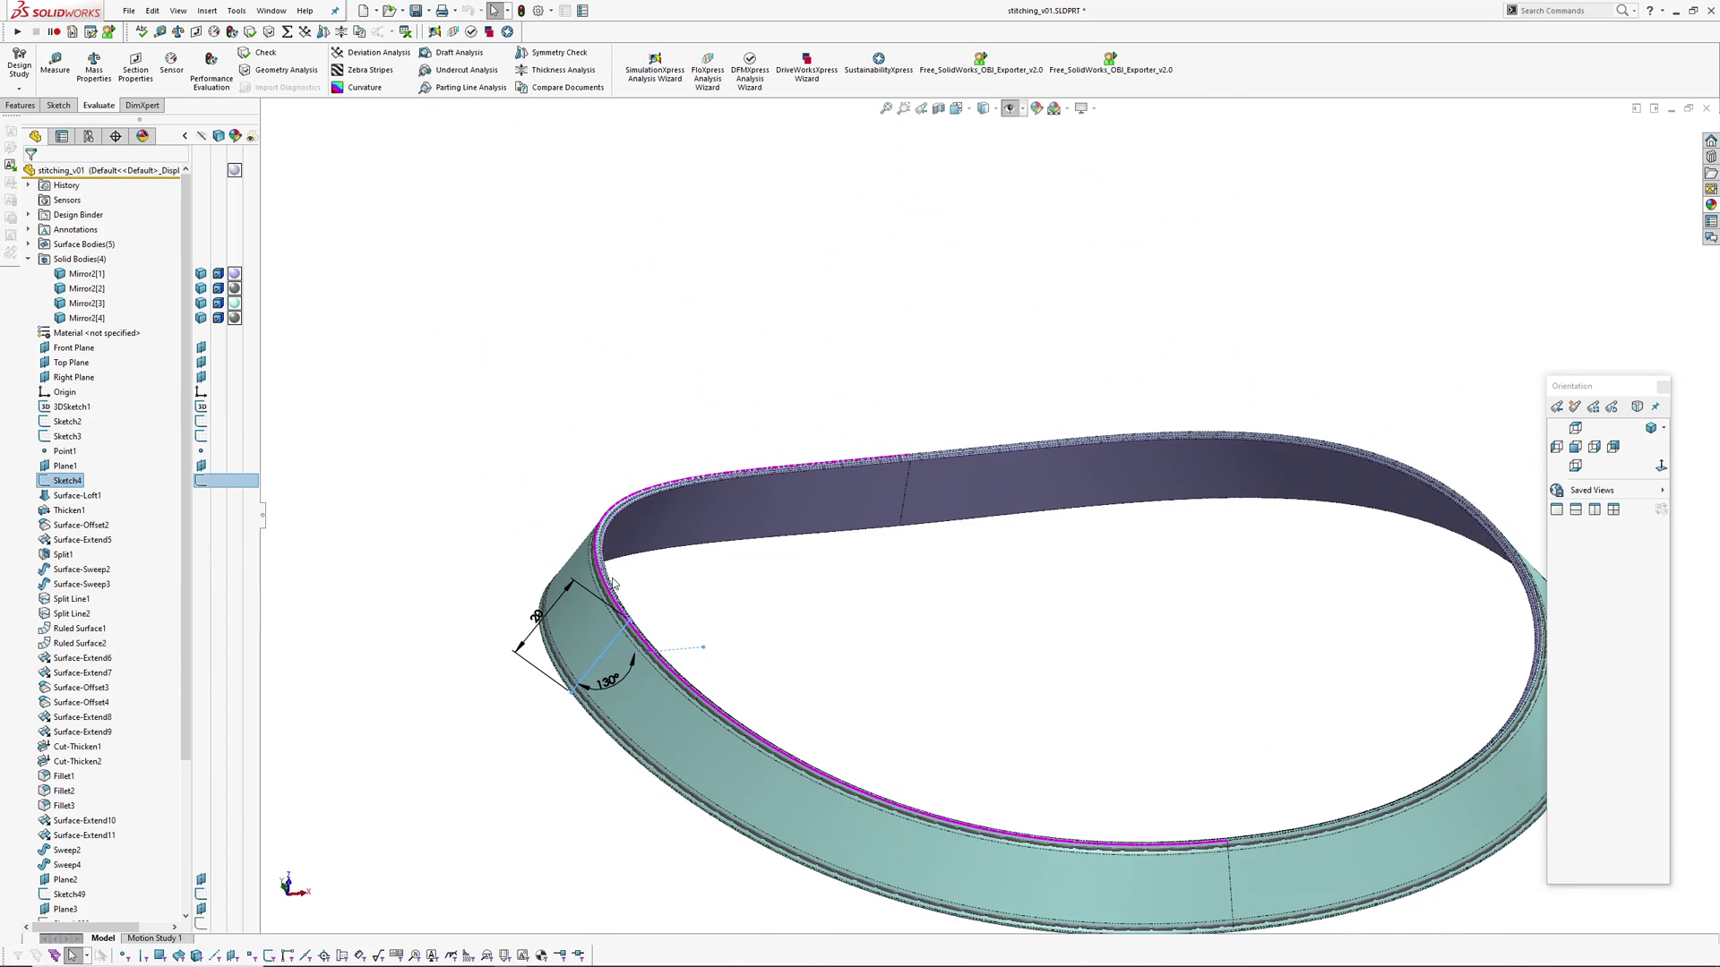
pyautogui.click(607, 681)
pyautogui.doubleClick(606, 681)
pyautogui.write('90')
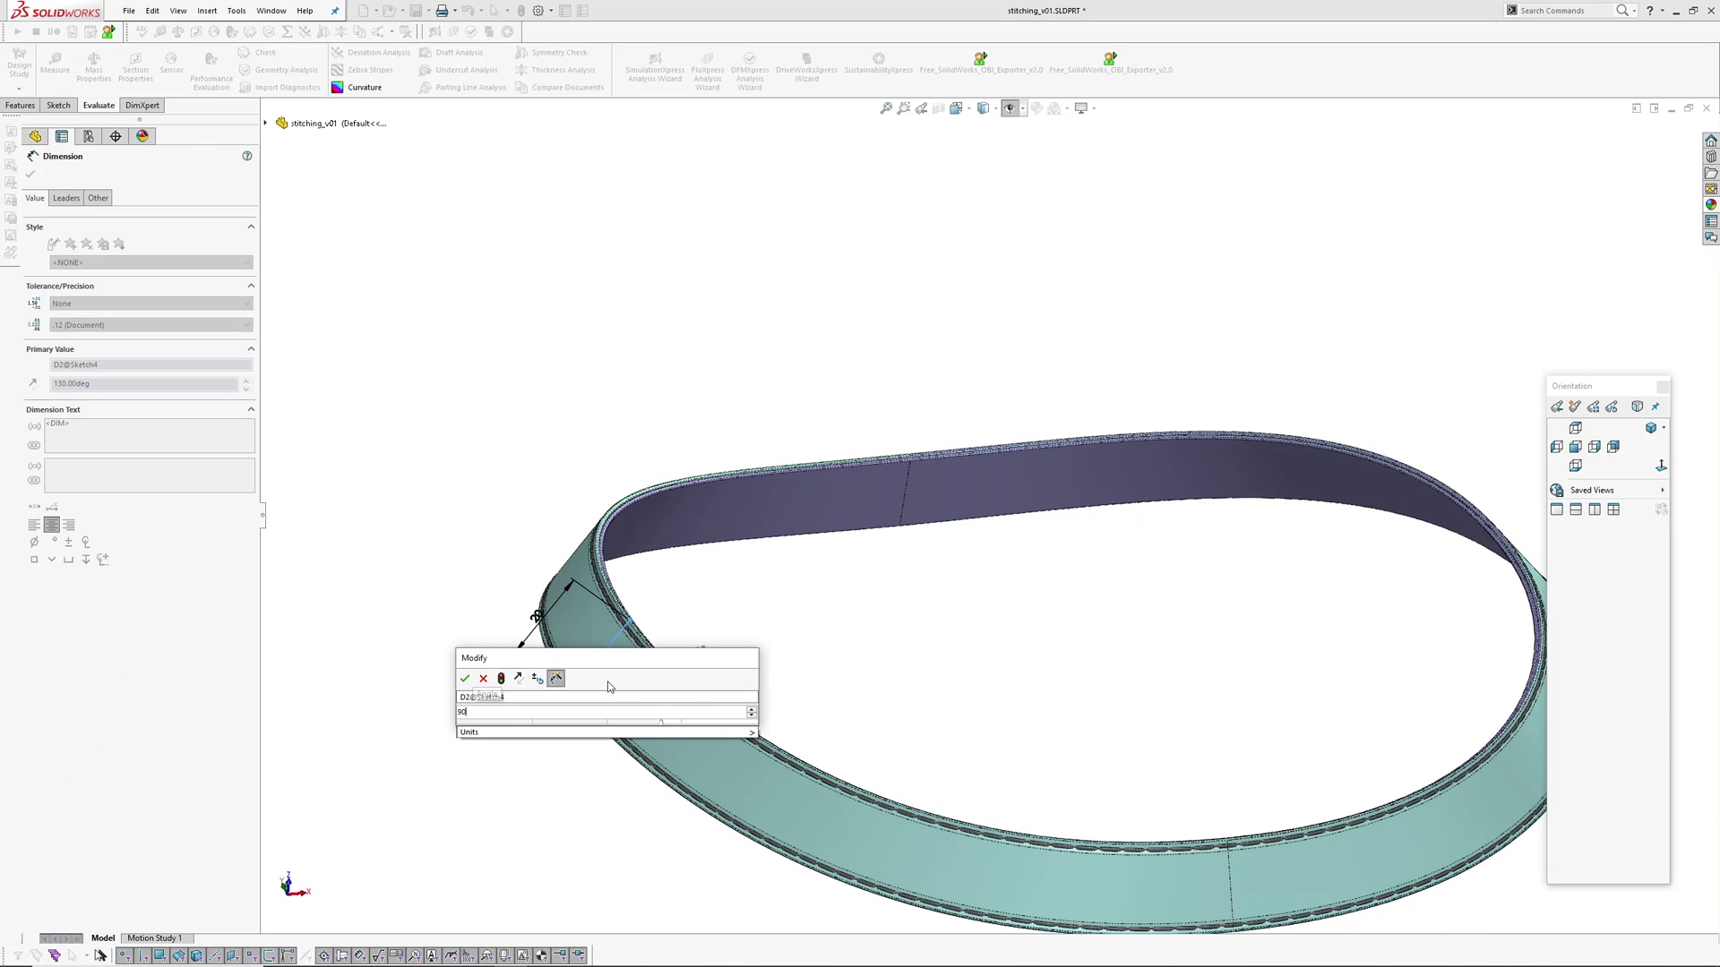
pyautogui.press('Return')
pyautogui.click(447, 503)
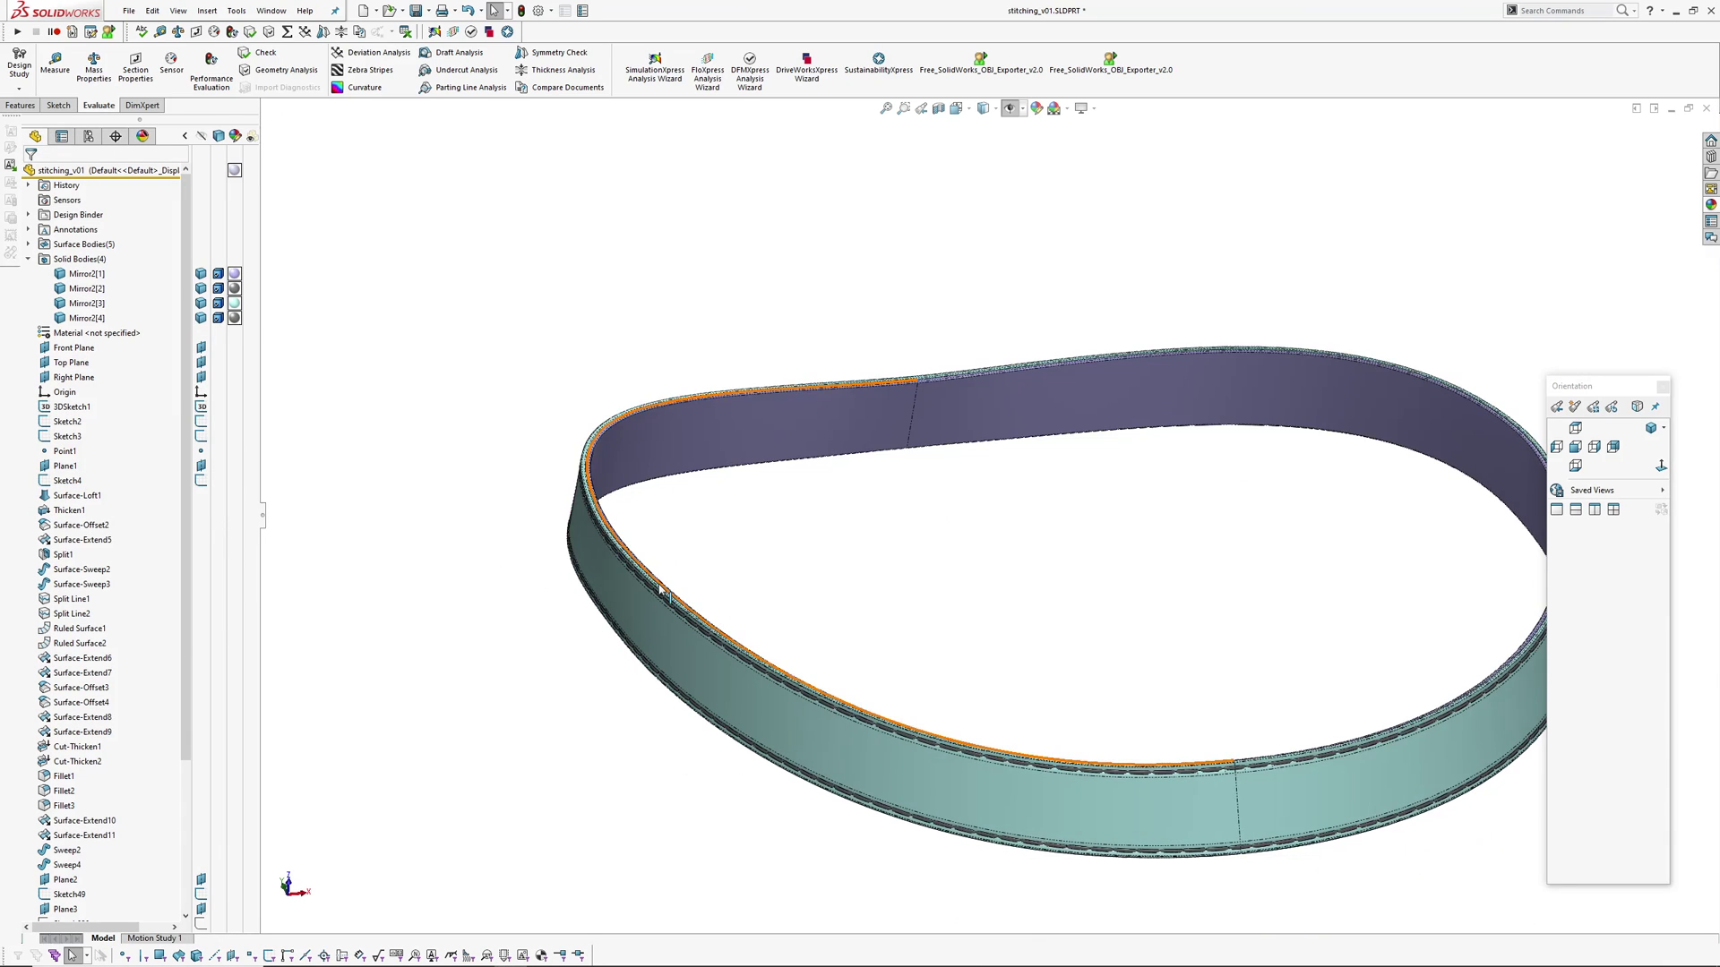
# - Examine the overall shape of the rebuilt strap from several sides
pyautogui.scroll(-6, 759, 534)
pyautogui.moveTo(760, 534); pyautogui.dragTo(791, 573, button='middle')
pyautogui.scroll(3, 791, 573)
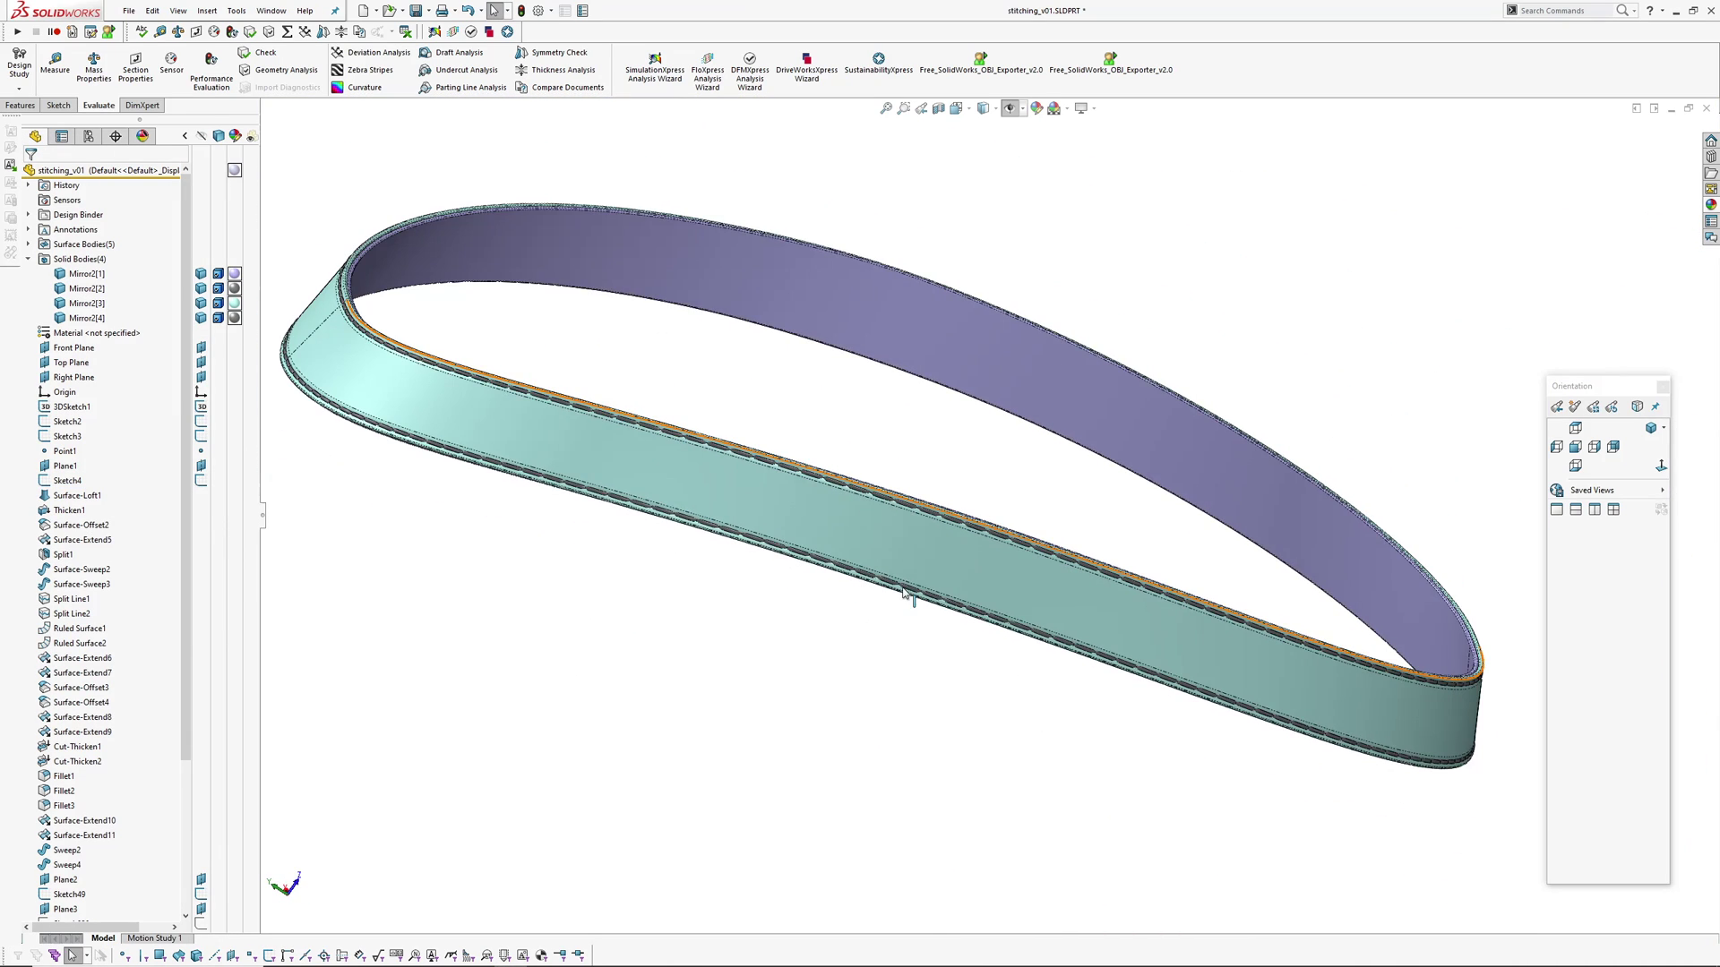
pyautogui.keyDown('ctrl'); pyautogui.moveTo(741, 516); pyautogui.dragTo(600, 503, button='middle'); pyautogui.keyUp('ctrl')
pyautogui.moveTo(876, 590); pyautogui.dragTo(1184, 552, button='middle')
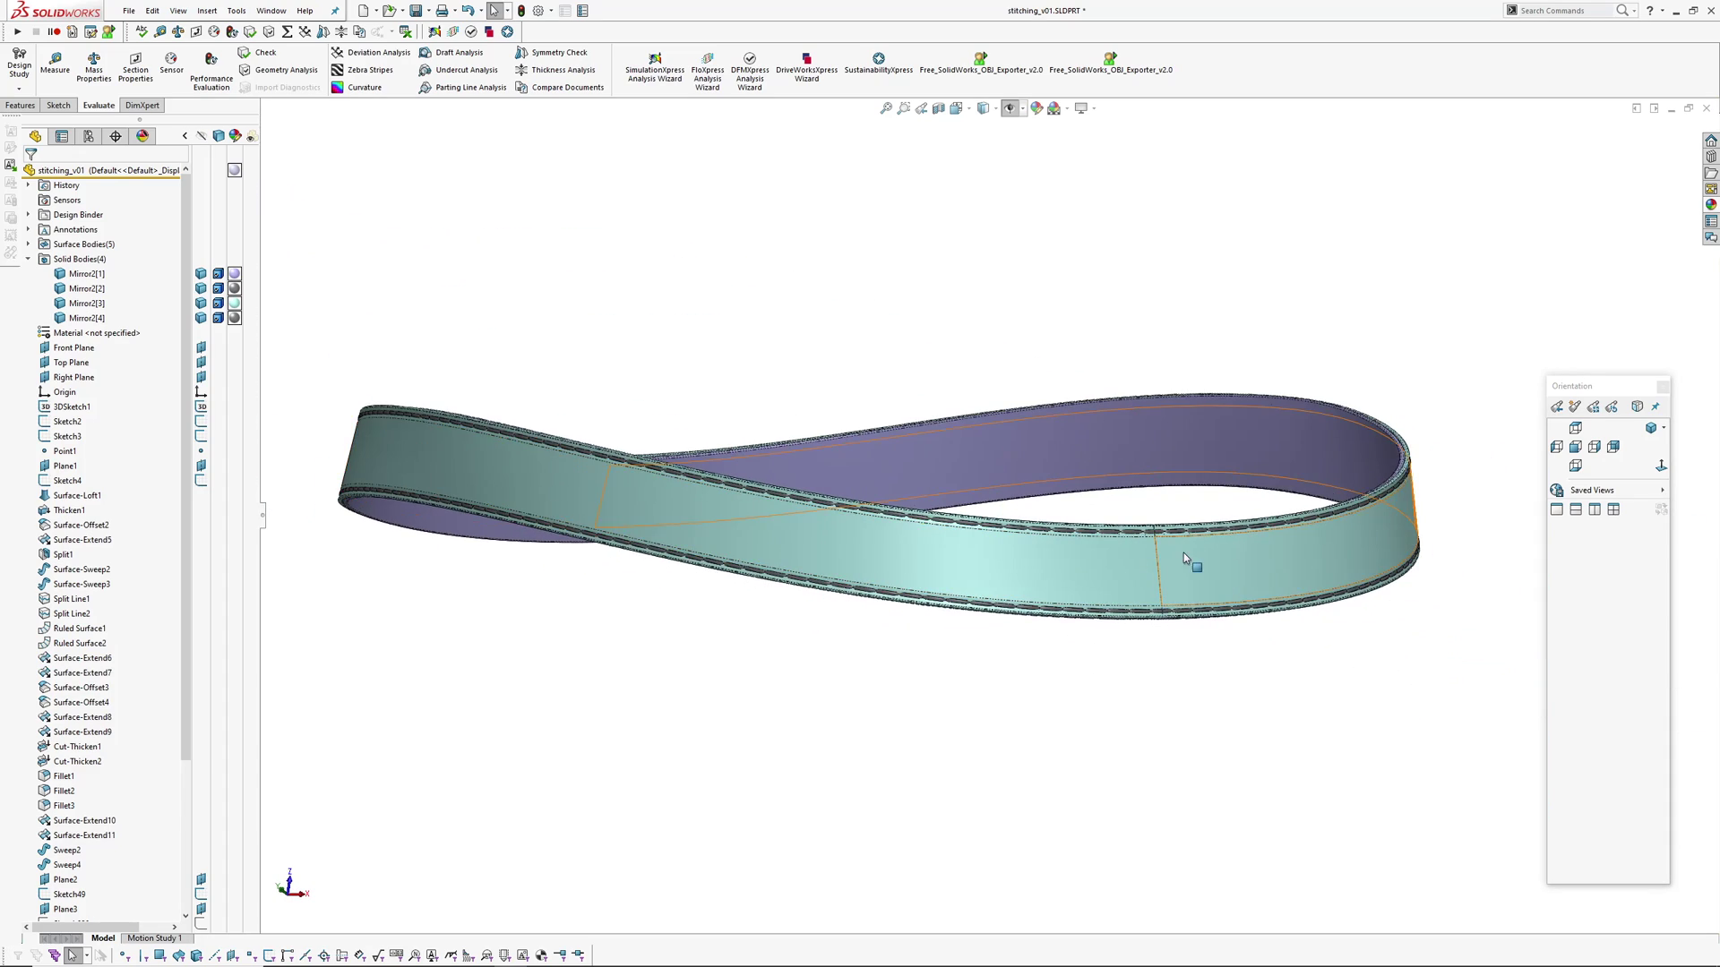
# - Inspect both stitch rows on the strap's outer face around the mirror seam
pyautogui.scroll(-7, 1187, 550)
pyautogui.moveTo(1035, 622); pyautogui.dragTo(1080, 618, button='middle')
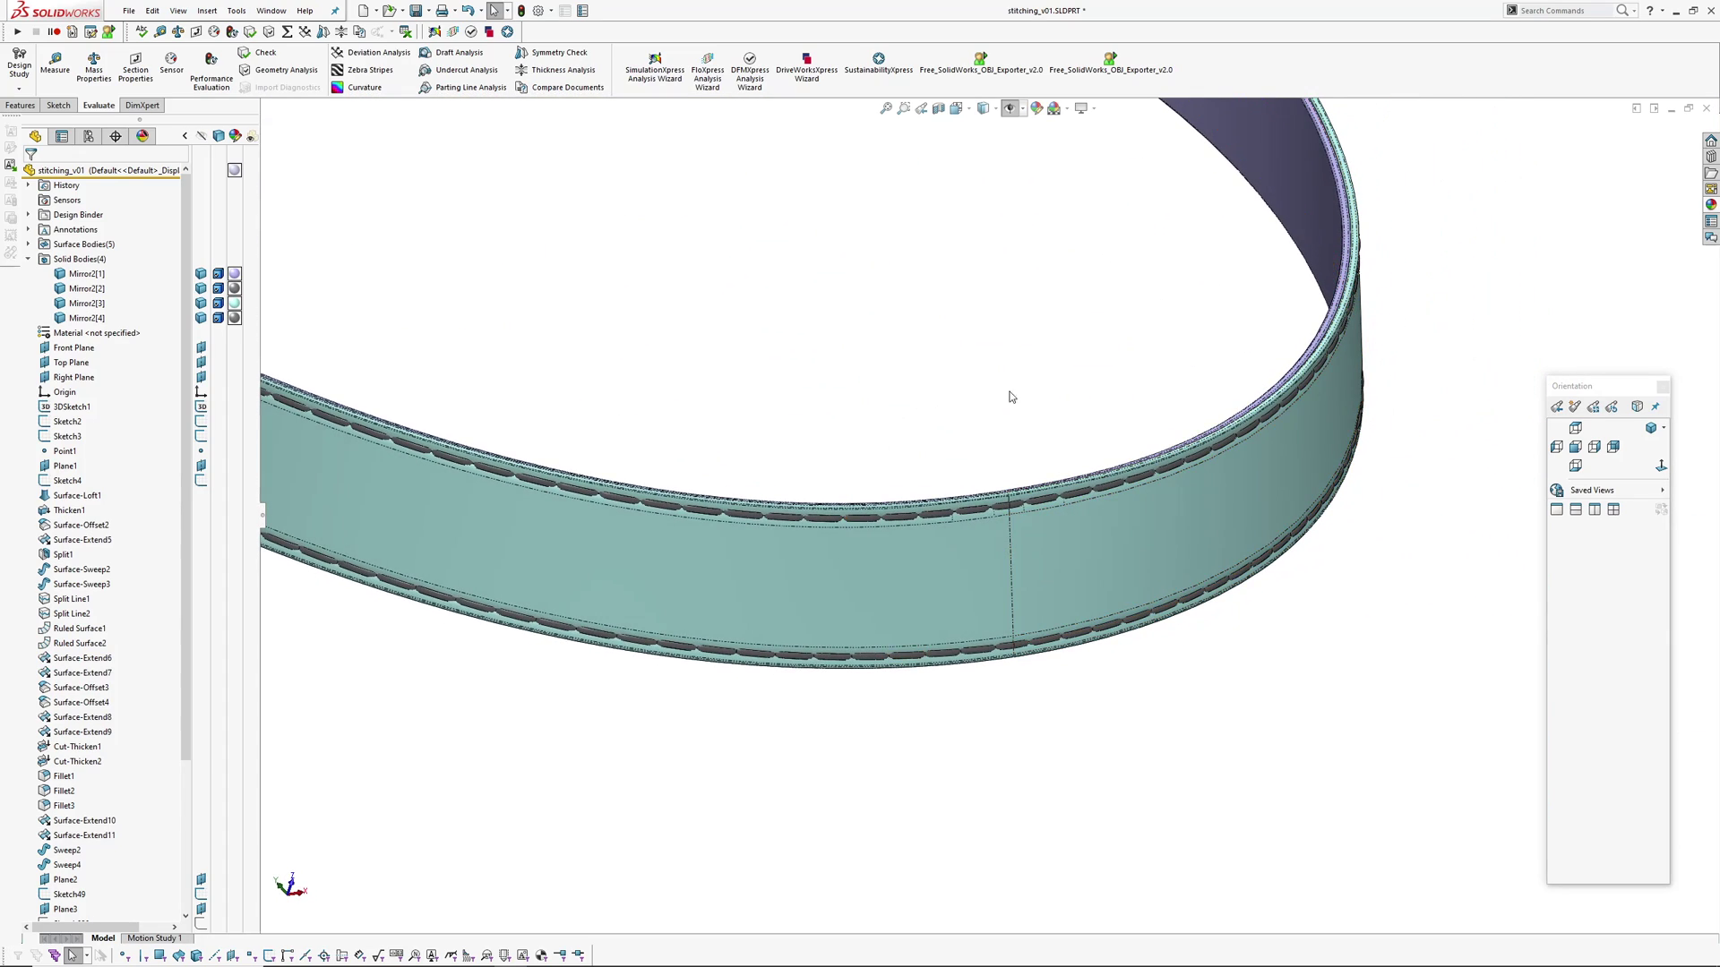
pyautogui.scroll(3, 1016, 509)
pyautogui.keyDown('ctrl'); pyautogui.moveTo(1015, 509); pyautogui.dragTo(1144, 640, button='middle'); pyautogui.keyUp('ctrl')
pyautogui.scroll(2, 1144, 640)
pyautogui.scroll(-4, 1145, 640)
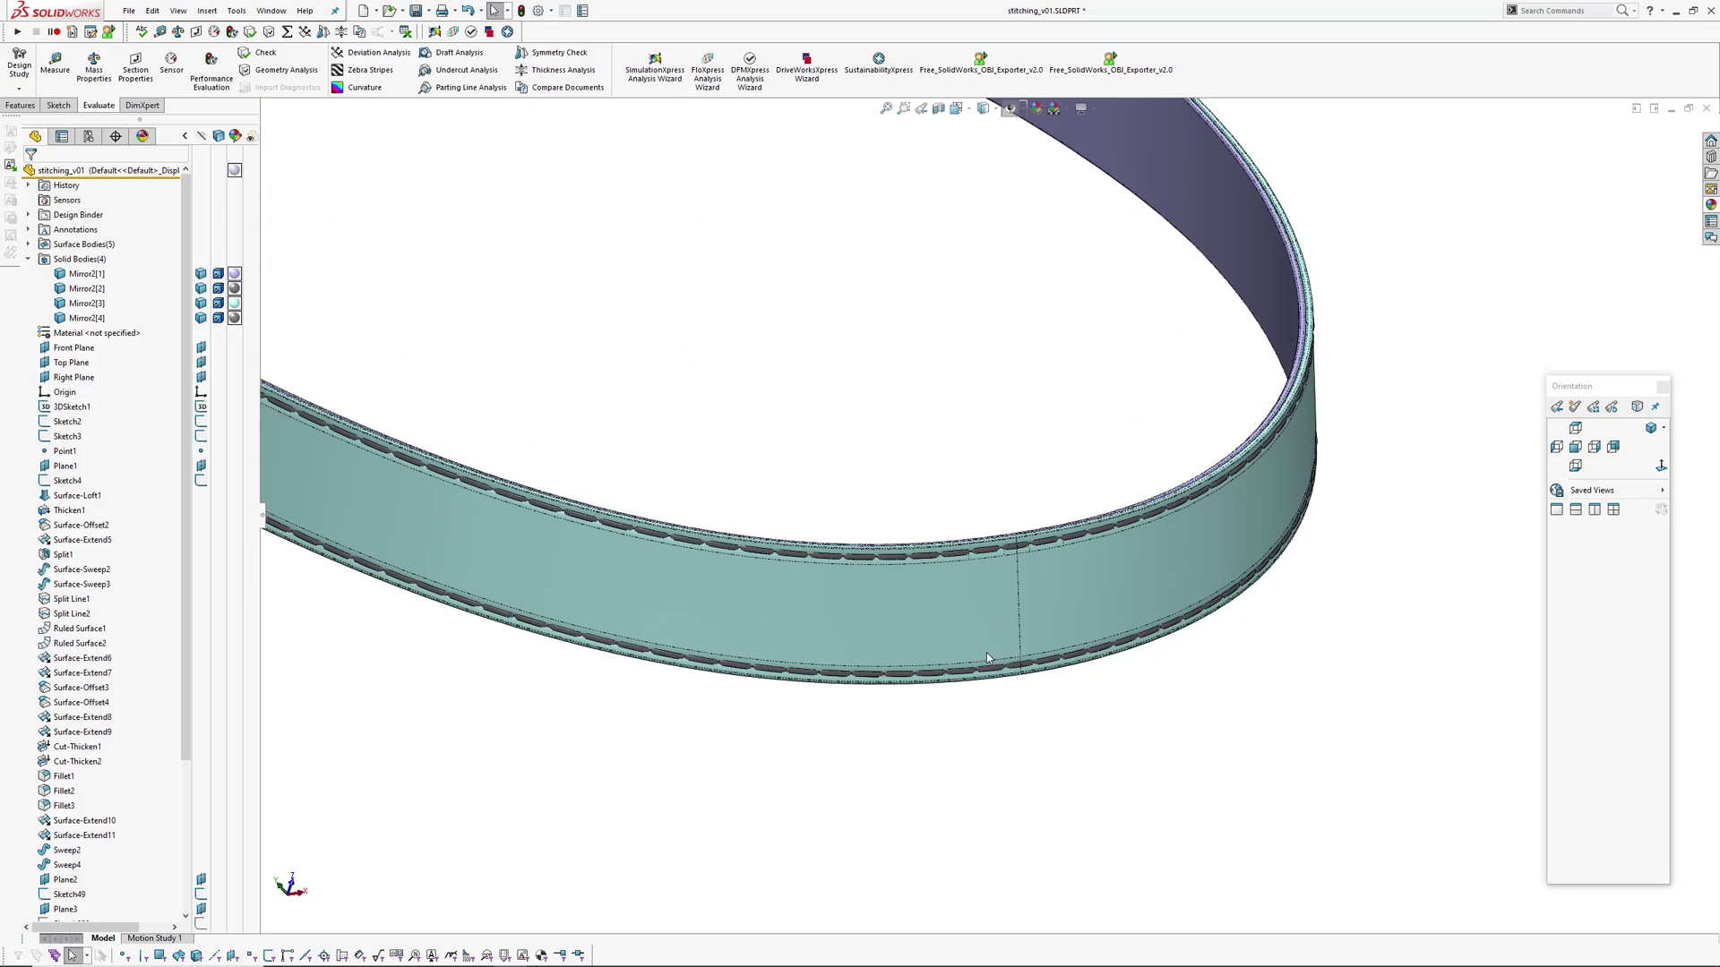
pyautogui.scroll(2, 1028, 625)
pyautogui.scroll(-6, 993, 583)
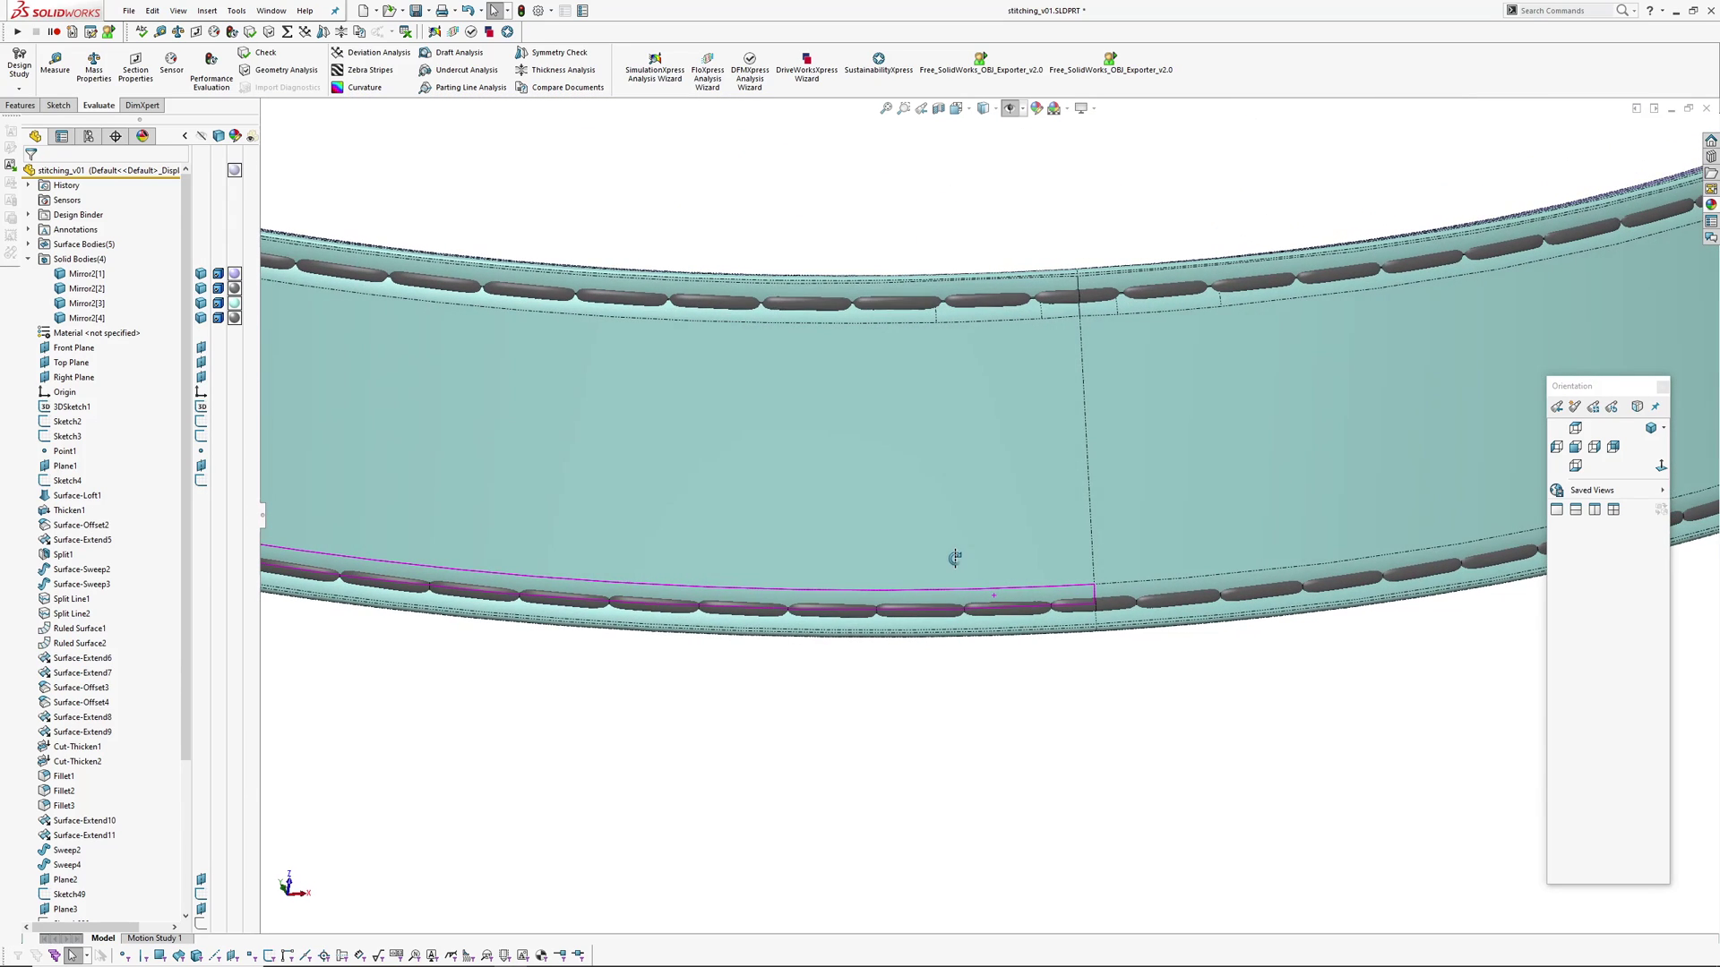
pyautogui.moveTo(810, 275); pyautogui.dragTo(806, 395, button='middle')
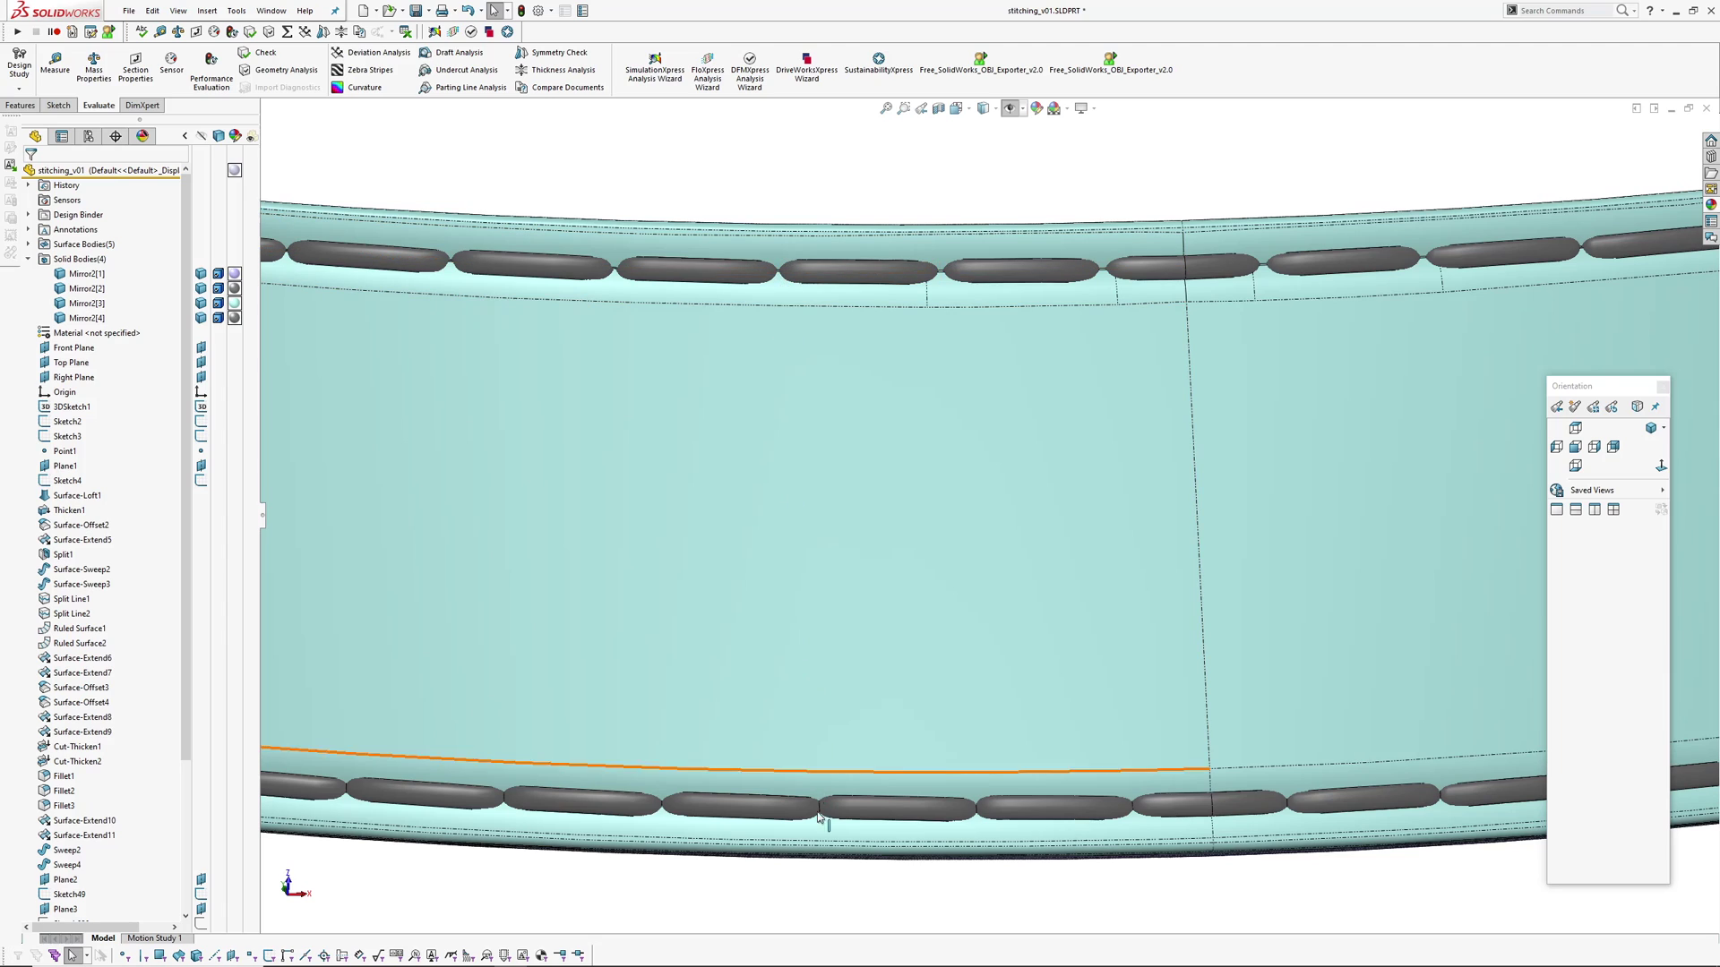
# - Inspect the stitch rows along another curved stretch of the strap, away from the seam
pyautogui.scroll(9, 933, 545)
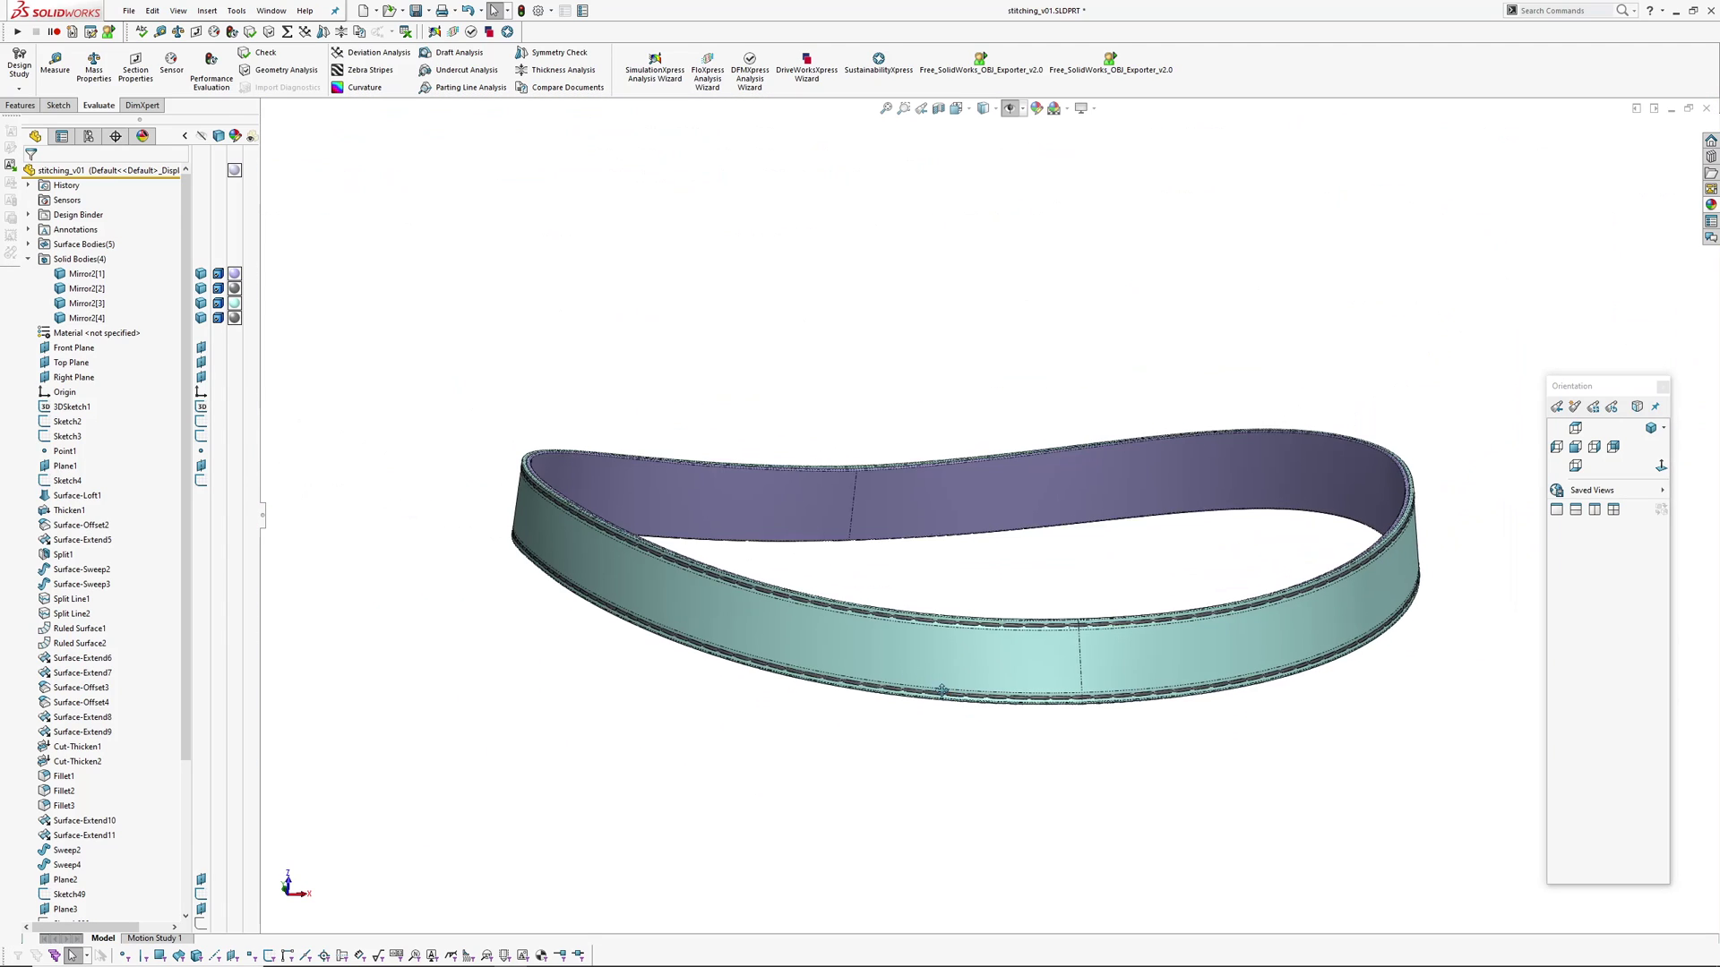
pyautogui.moveTo(771, 541); pyautogui.dragTo(861, 627, button='middle')
pyautogui.scroll(-8, 787, 568)
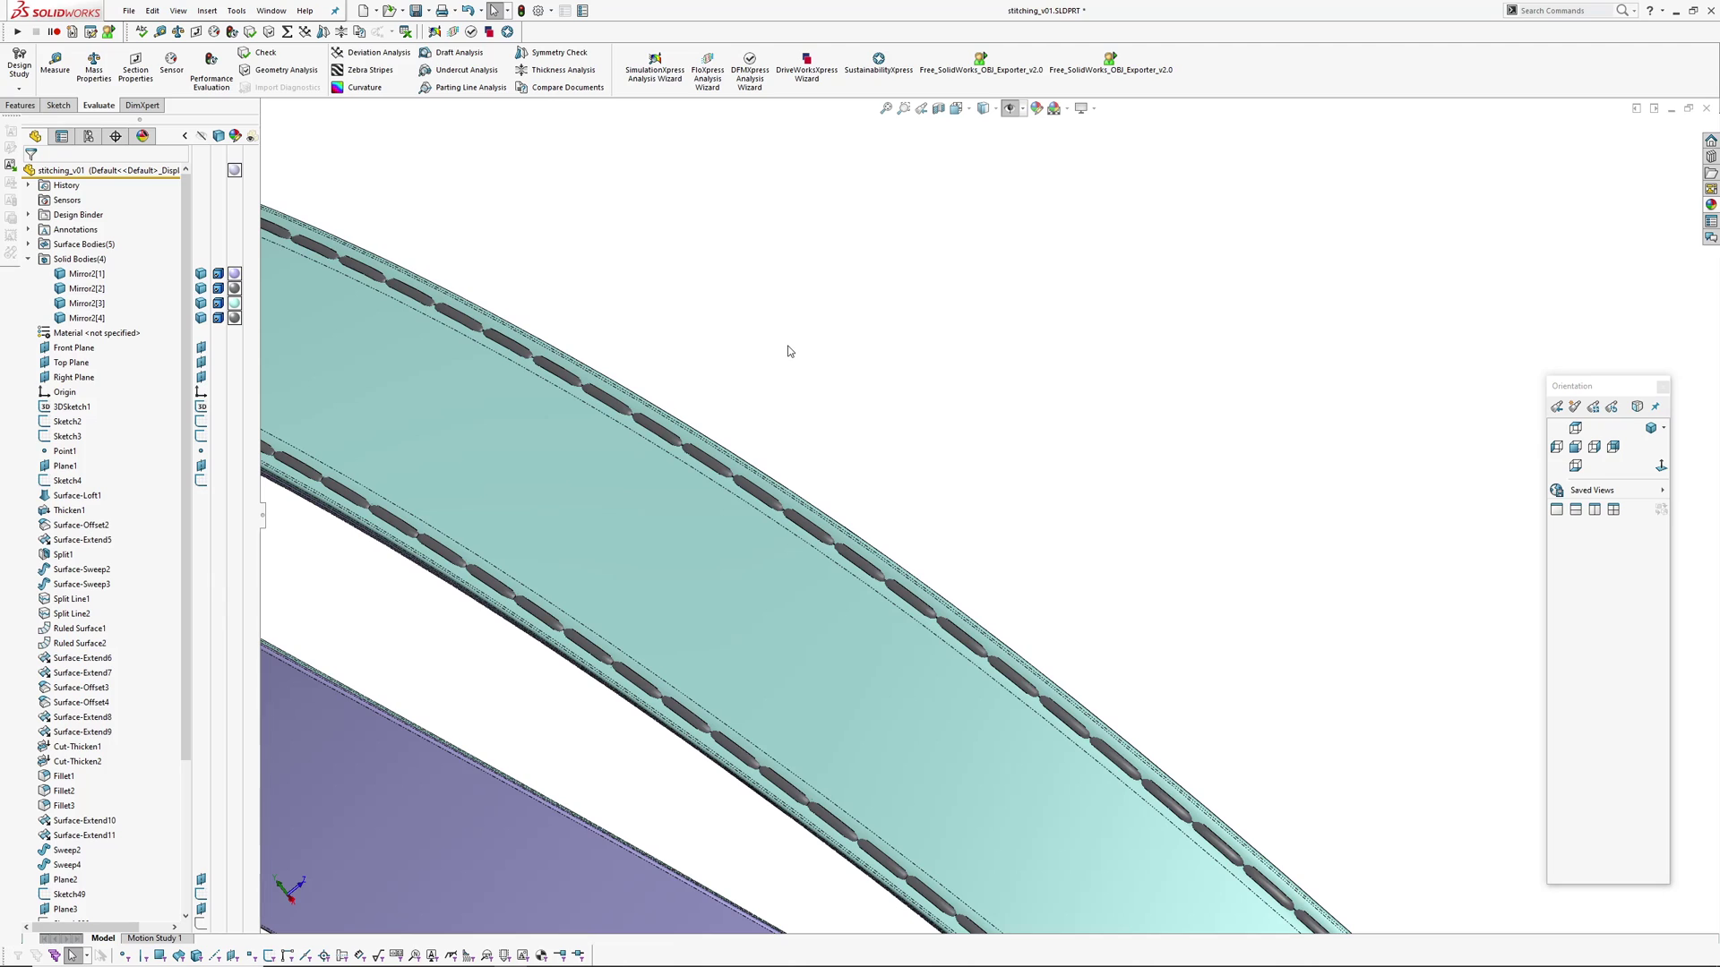
pyautogui.scroll(1, 790, 352)
pyautogui.moveTo(860, 453)
pyautogui.mouseDown(button='middle')
pyautogui.moveTo(872, 407)
pyautogui.moveTo(887, 434)
pyautogui.moveTo(887, 385)
pyautogui.moveTo(880, 450)
pyautogui.mouseUp(button='middle')
pyautogui.scroll(-3, 837, 507)
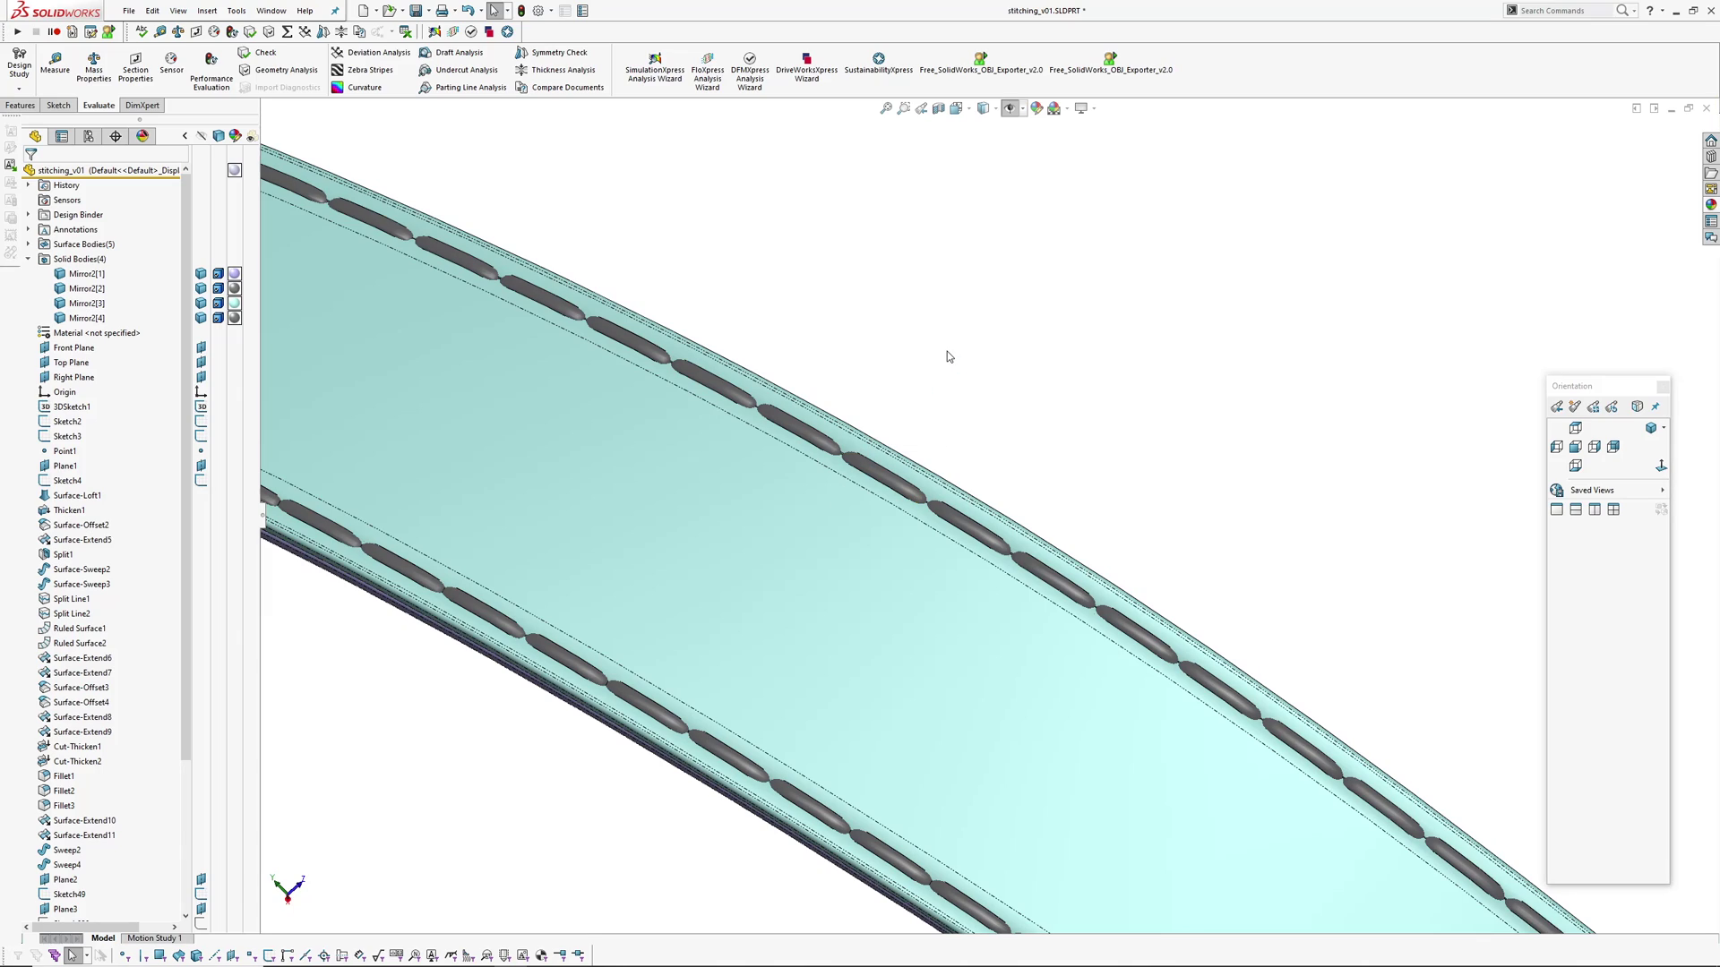